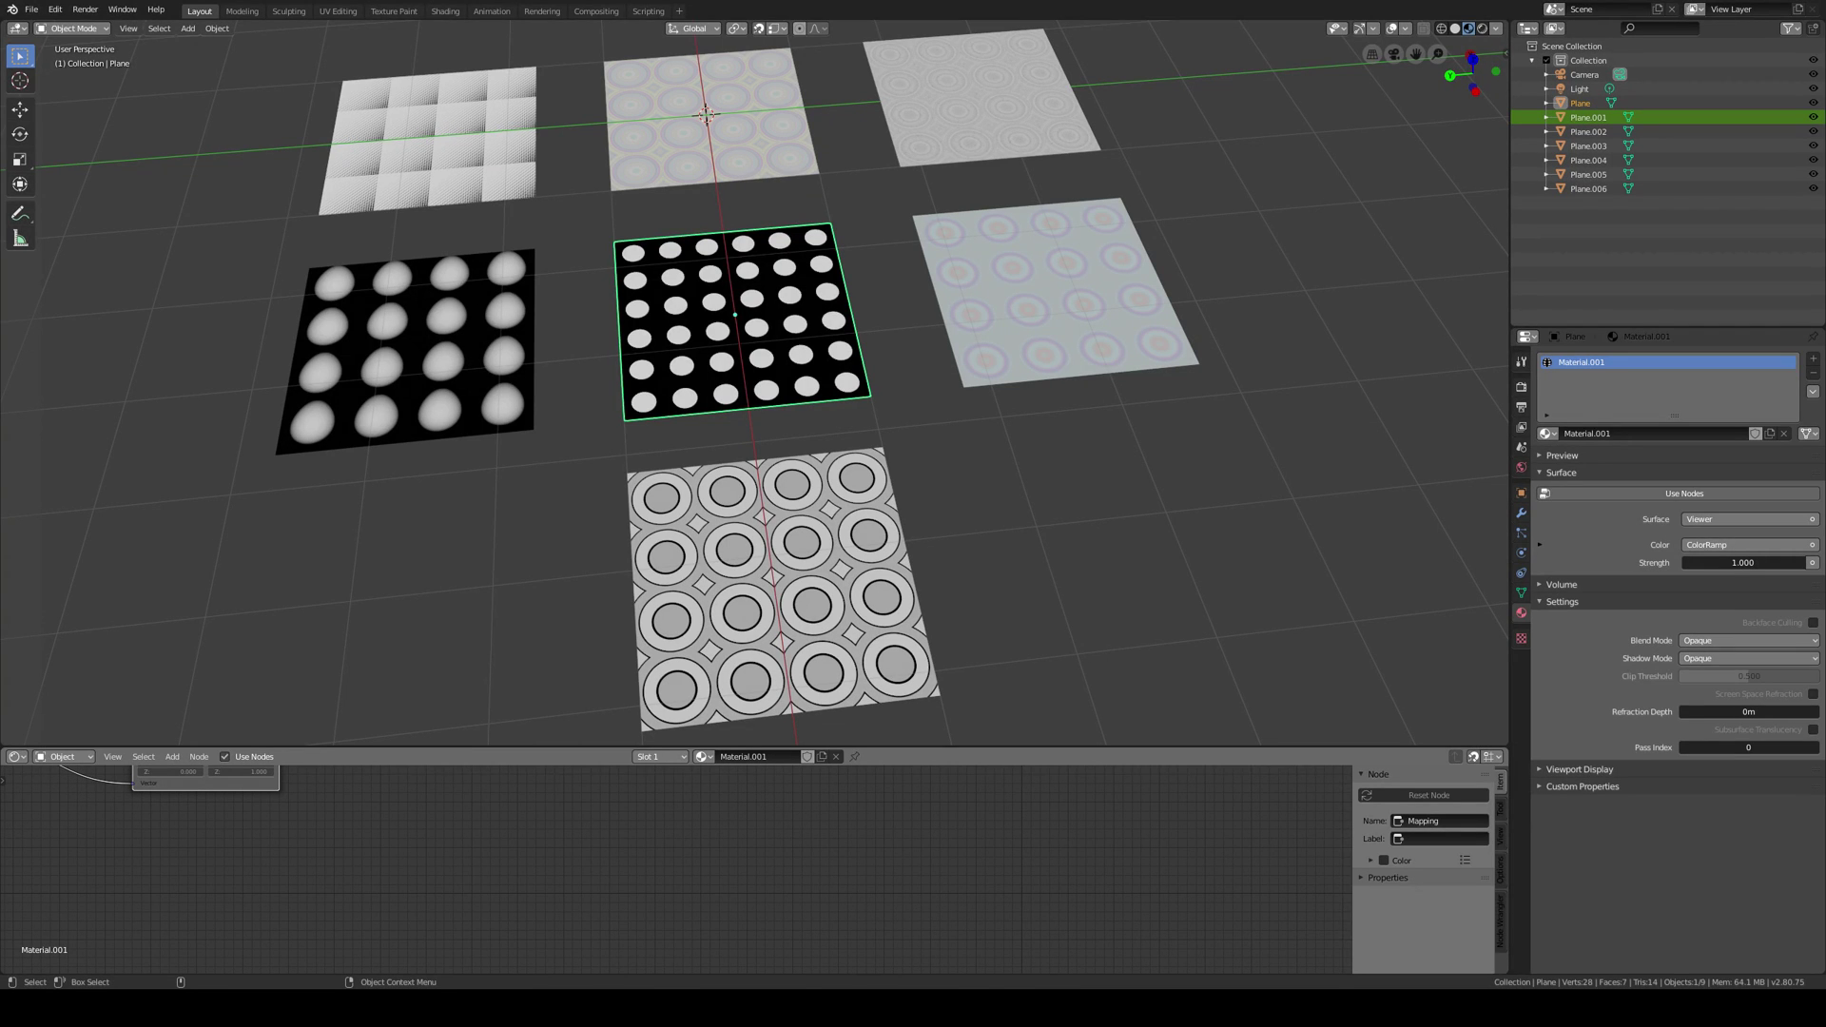
# Set the Mapping node's X and Y scale to 4 in the white-dotted plane's material.
pyautogui.scroll(3, 835, 409)
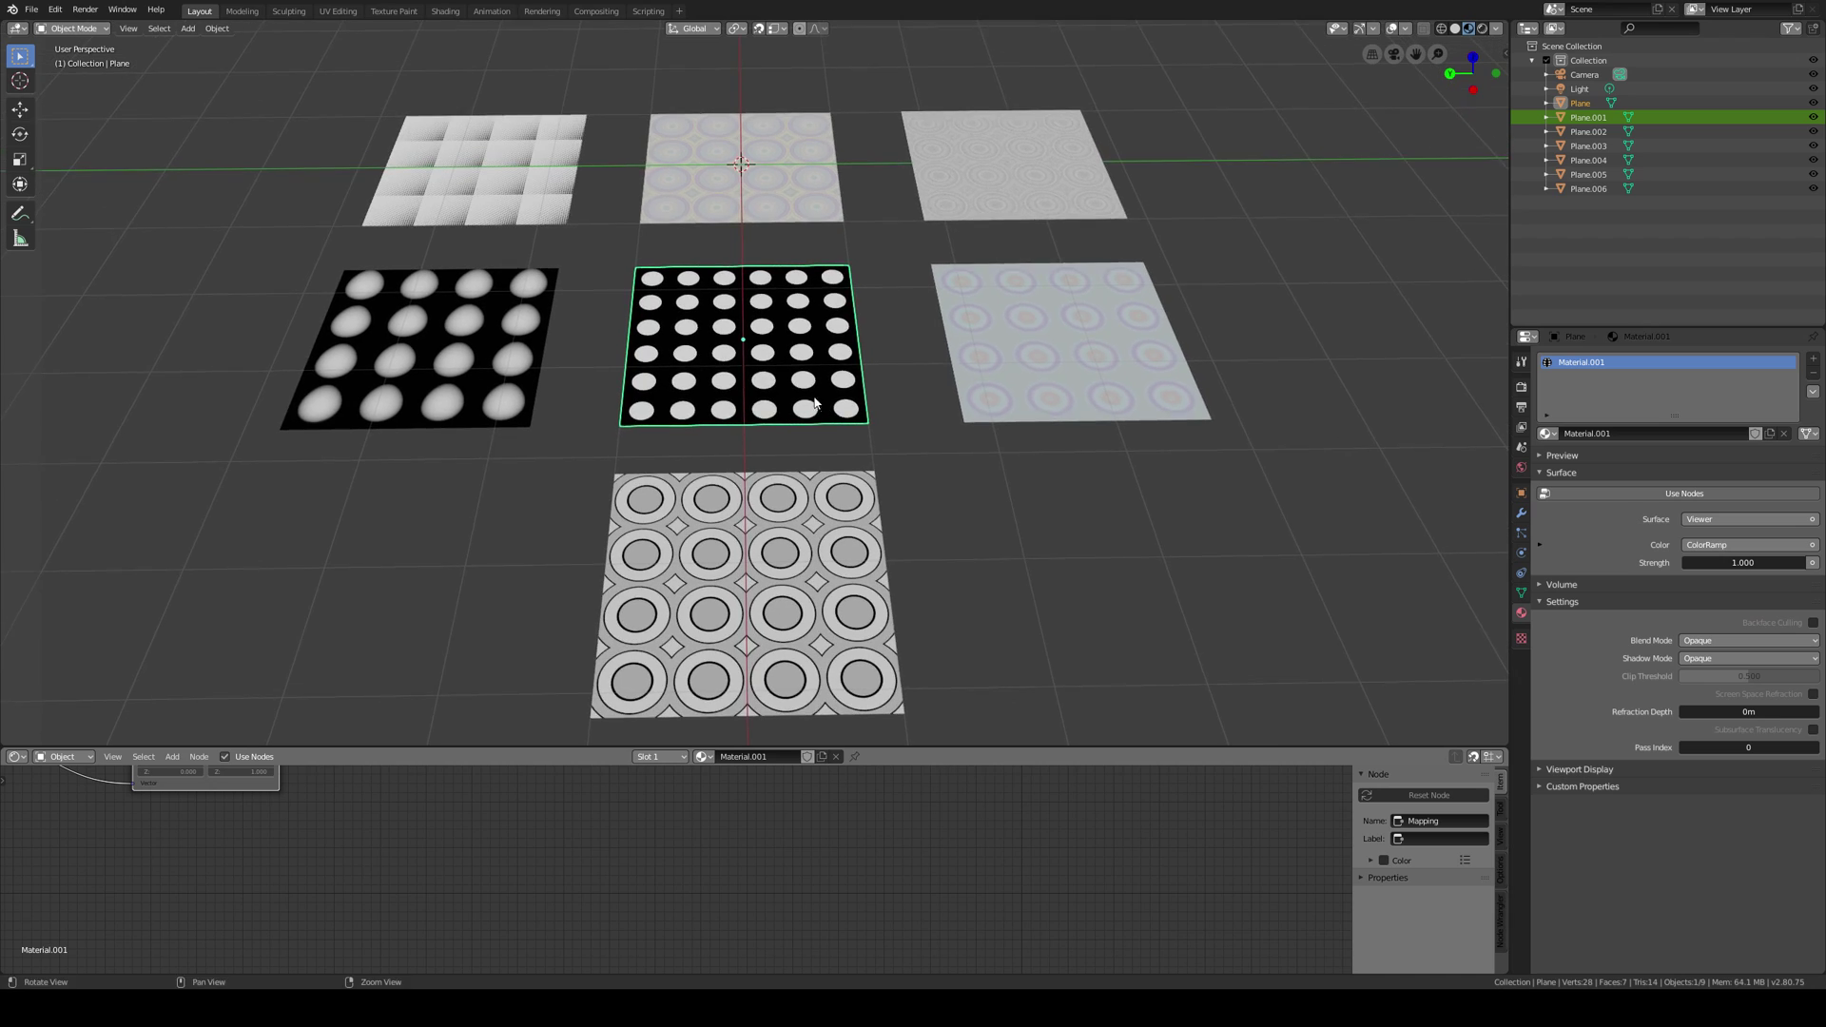
pyautogui.moveTo(849, 382); pyautogui.dragTo(805, 357, button='middle')
pyautogui.moveTo(491, 855)
pyautogui.mouseDown(button='middle')
pyautogui.moveTo(776, 934)
pyautogui.moveTo(500, 831)
pyautogui.mouseUp(button='middle')
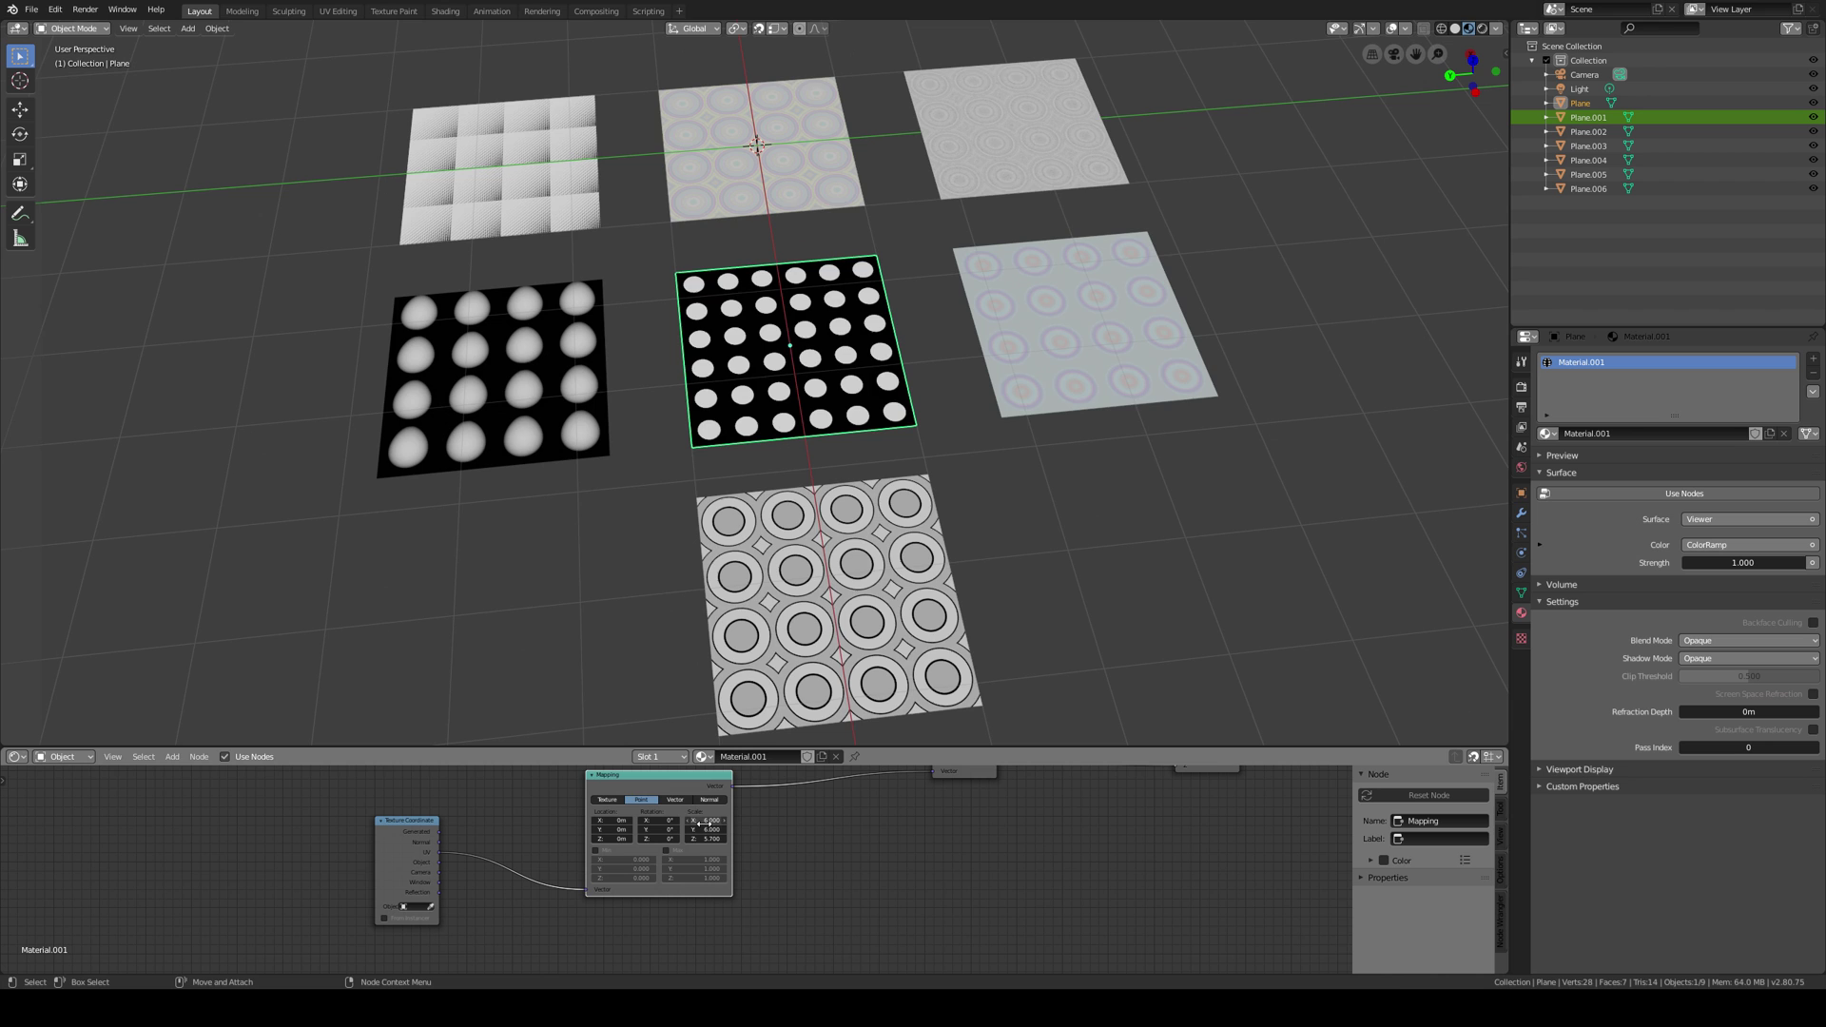
pyautogui.moveTo(704, 824); pyautogui.dragTo(744, 829)
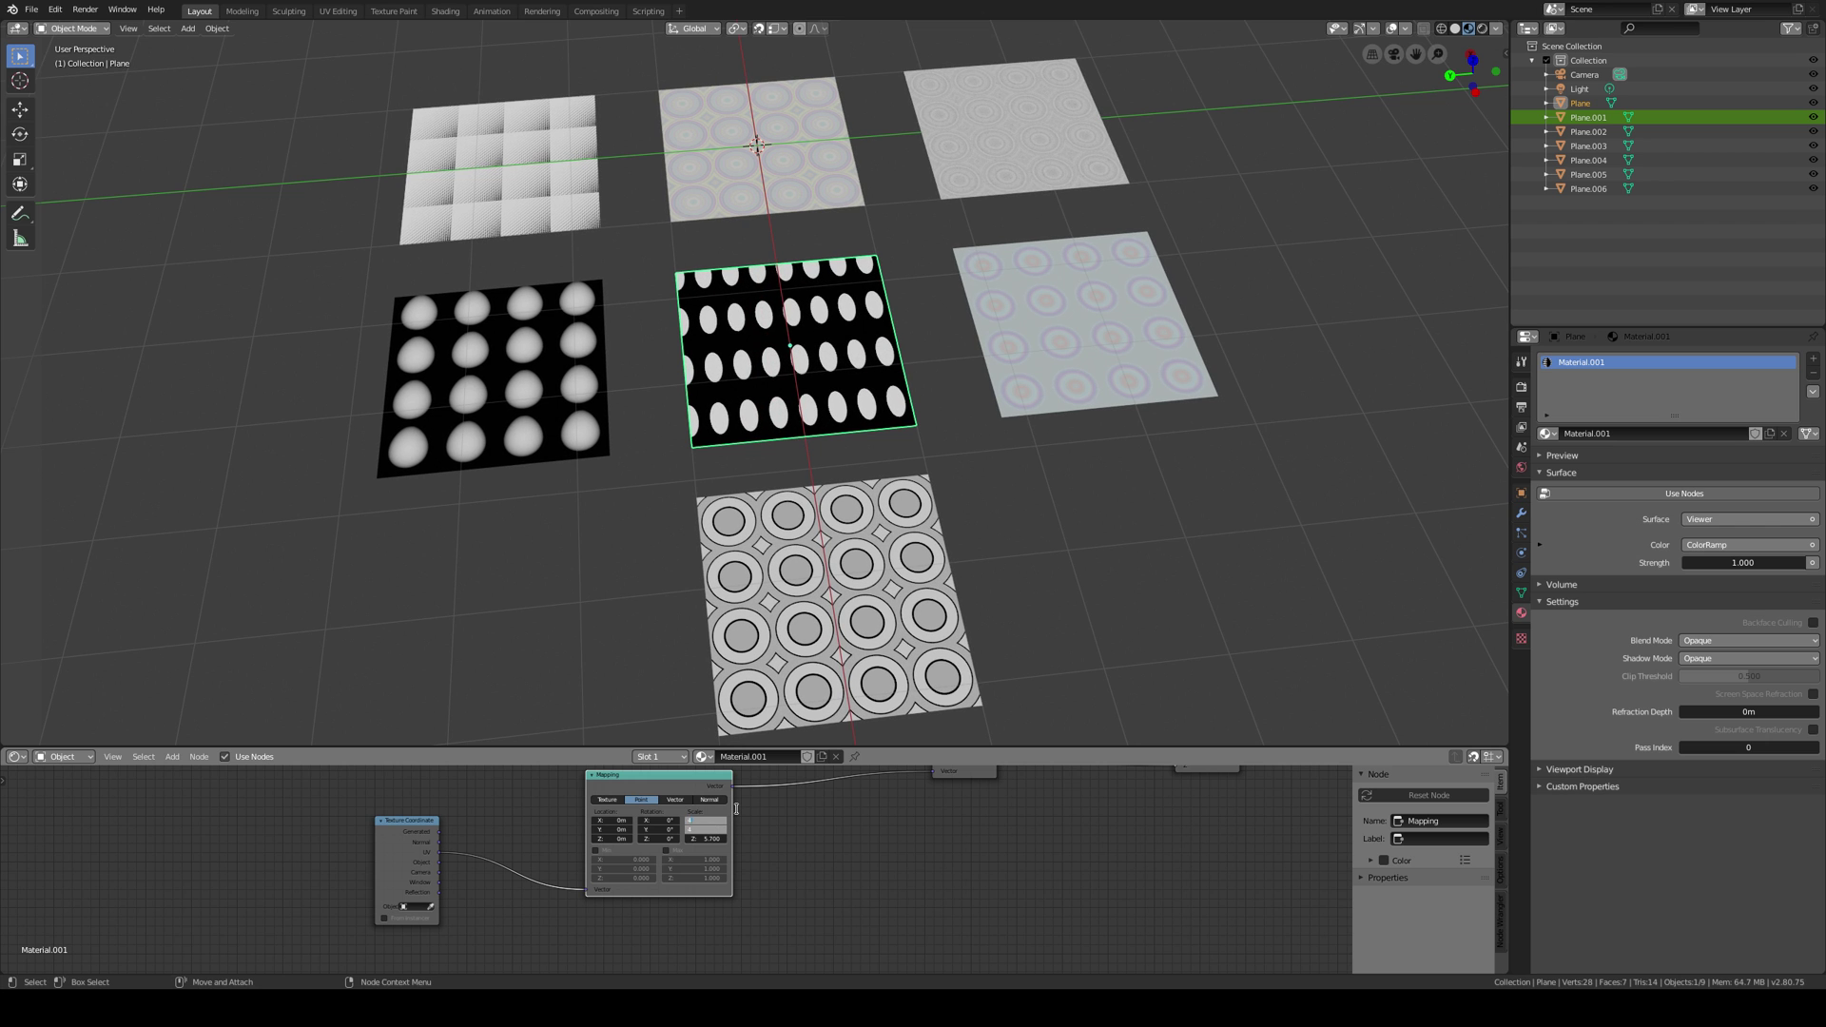
pyautogui.press('Return')
# Select the front plane with the ring pattern and set its Brick Texture node's Scale to 2.9.
pyautogui.keyDown('alt'); pyautogui.moveTo(890, 528); pyautogui.dragTo(756, 424, button='middle'); pyautogui.keyUp('alt')
pyautogui.keyDown('alt'); pyautogui.moveTo(756, 423); pyautogui.dragTo(750, 402, button='right'); pyautogui.keyUp('alt')
pyautogui.keyDown('alt'); pyautogui.moveTo(750, 403); pyautogui.dragTo(681, 430, button='middle'); pyautogui.keyUp('alt')
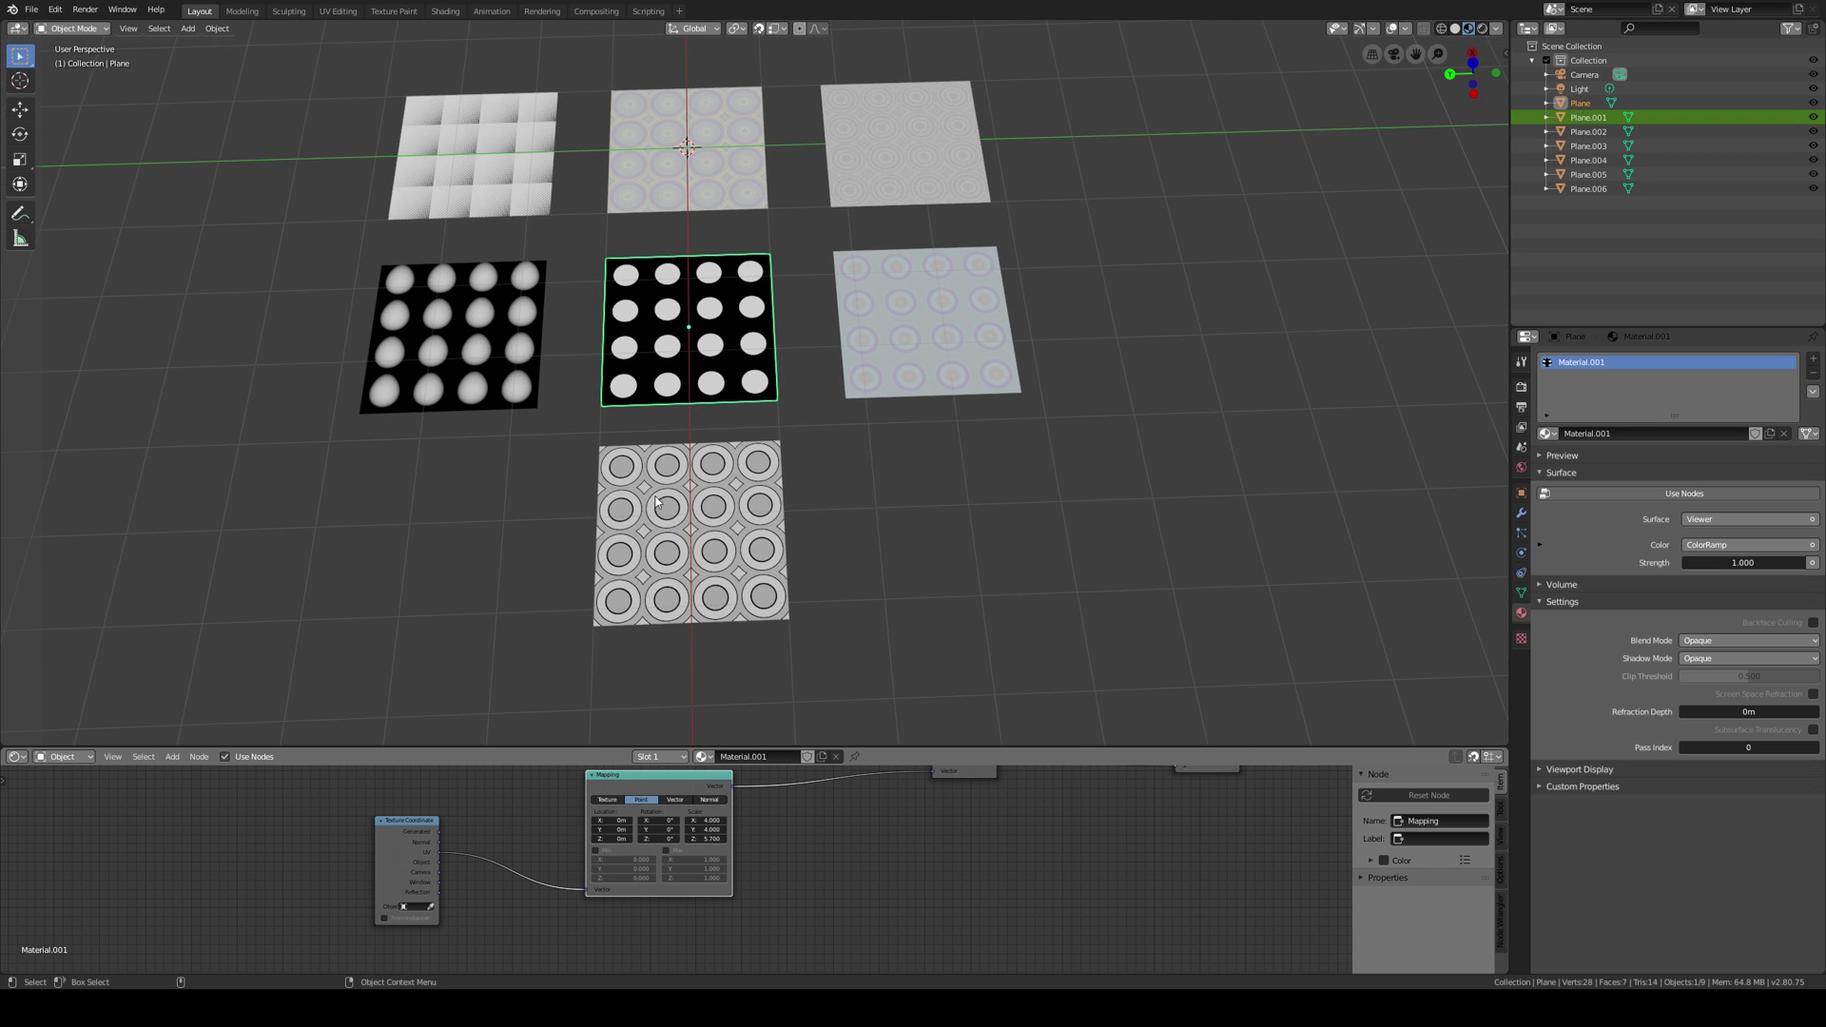
pyautogui.moveTo(656, 502); pyautogui.dragTo(677, 478, button='middle')
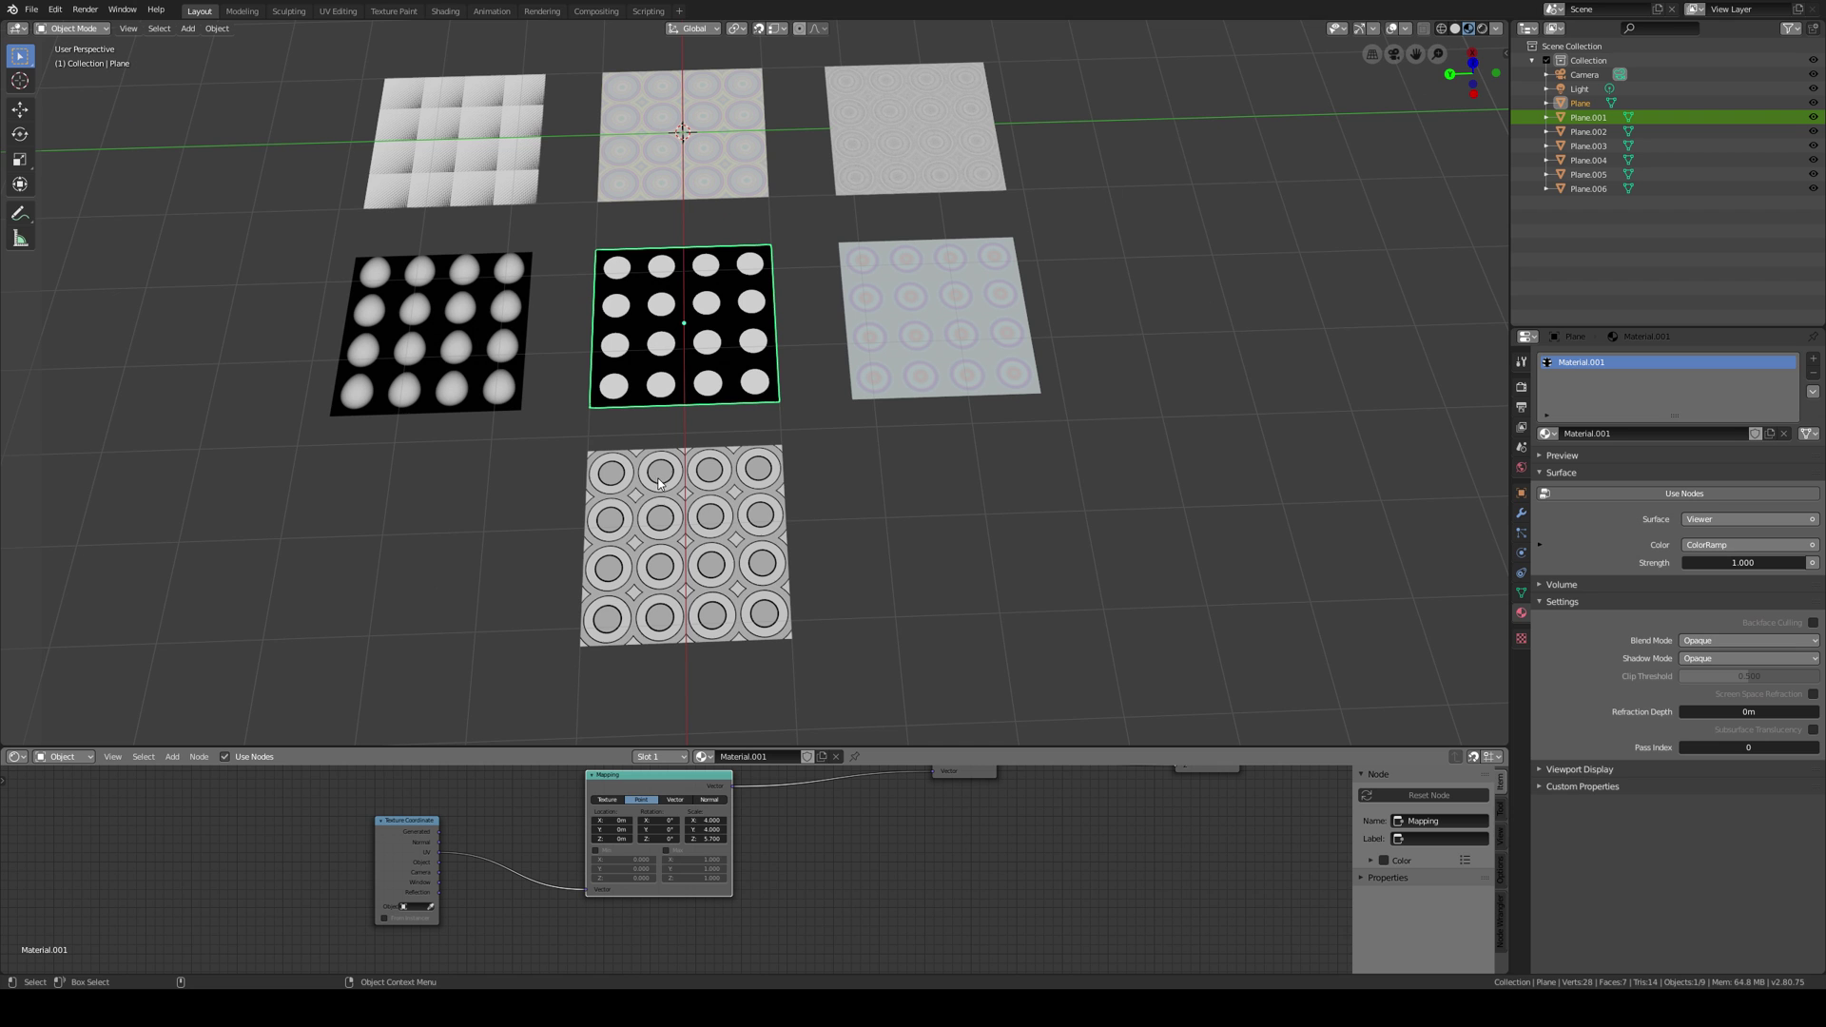
pyautogui.scroll(3, 683, 518)
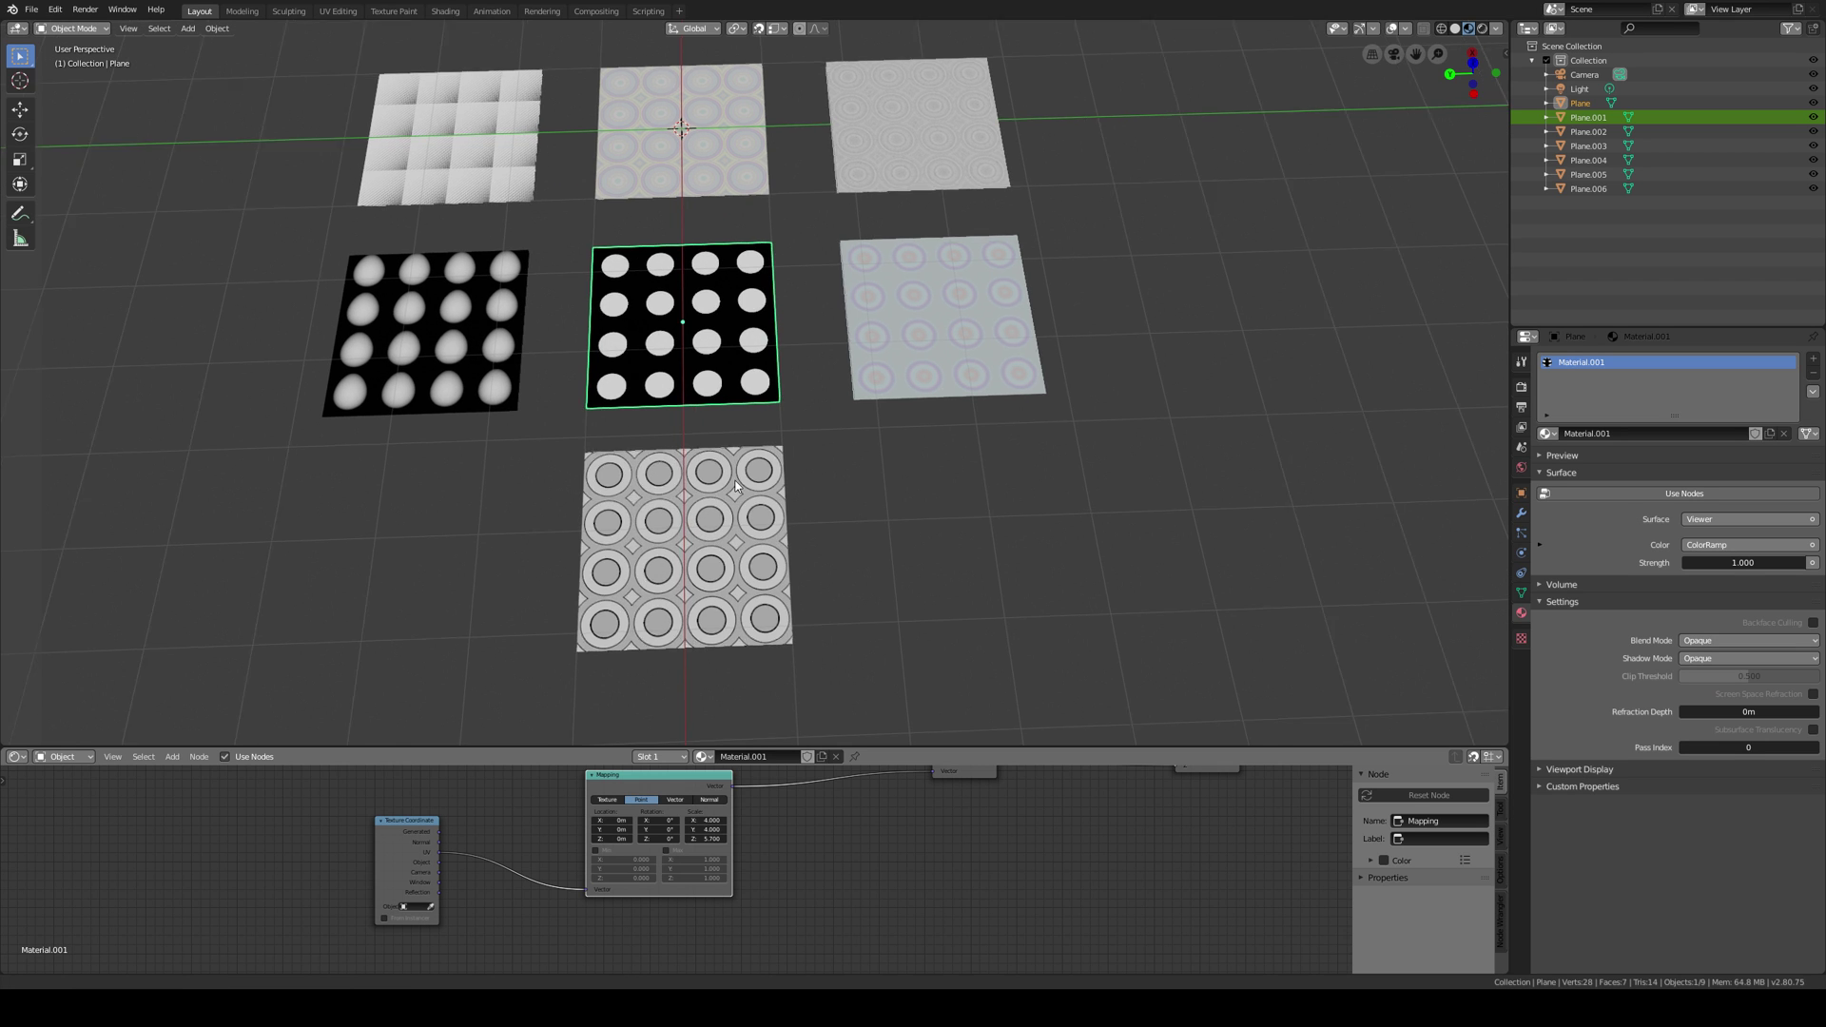
pyautogui.click(694, 543)
pyautogui.moveTo(787, 824); pyautogui.dragTo(440, 901, button='middle')
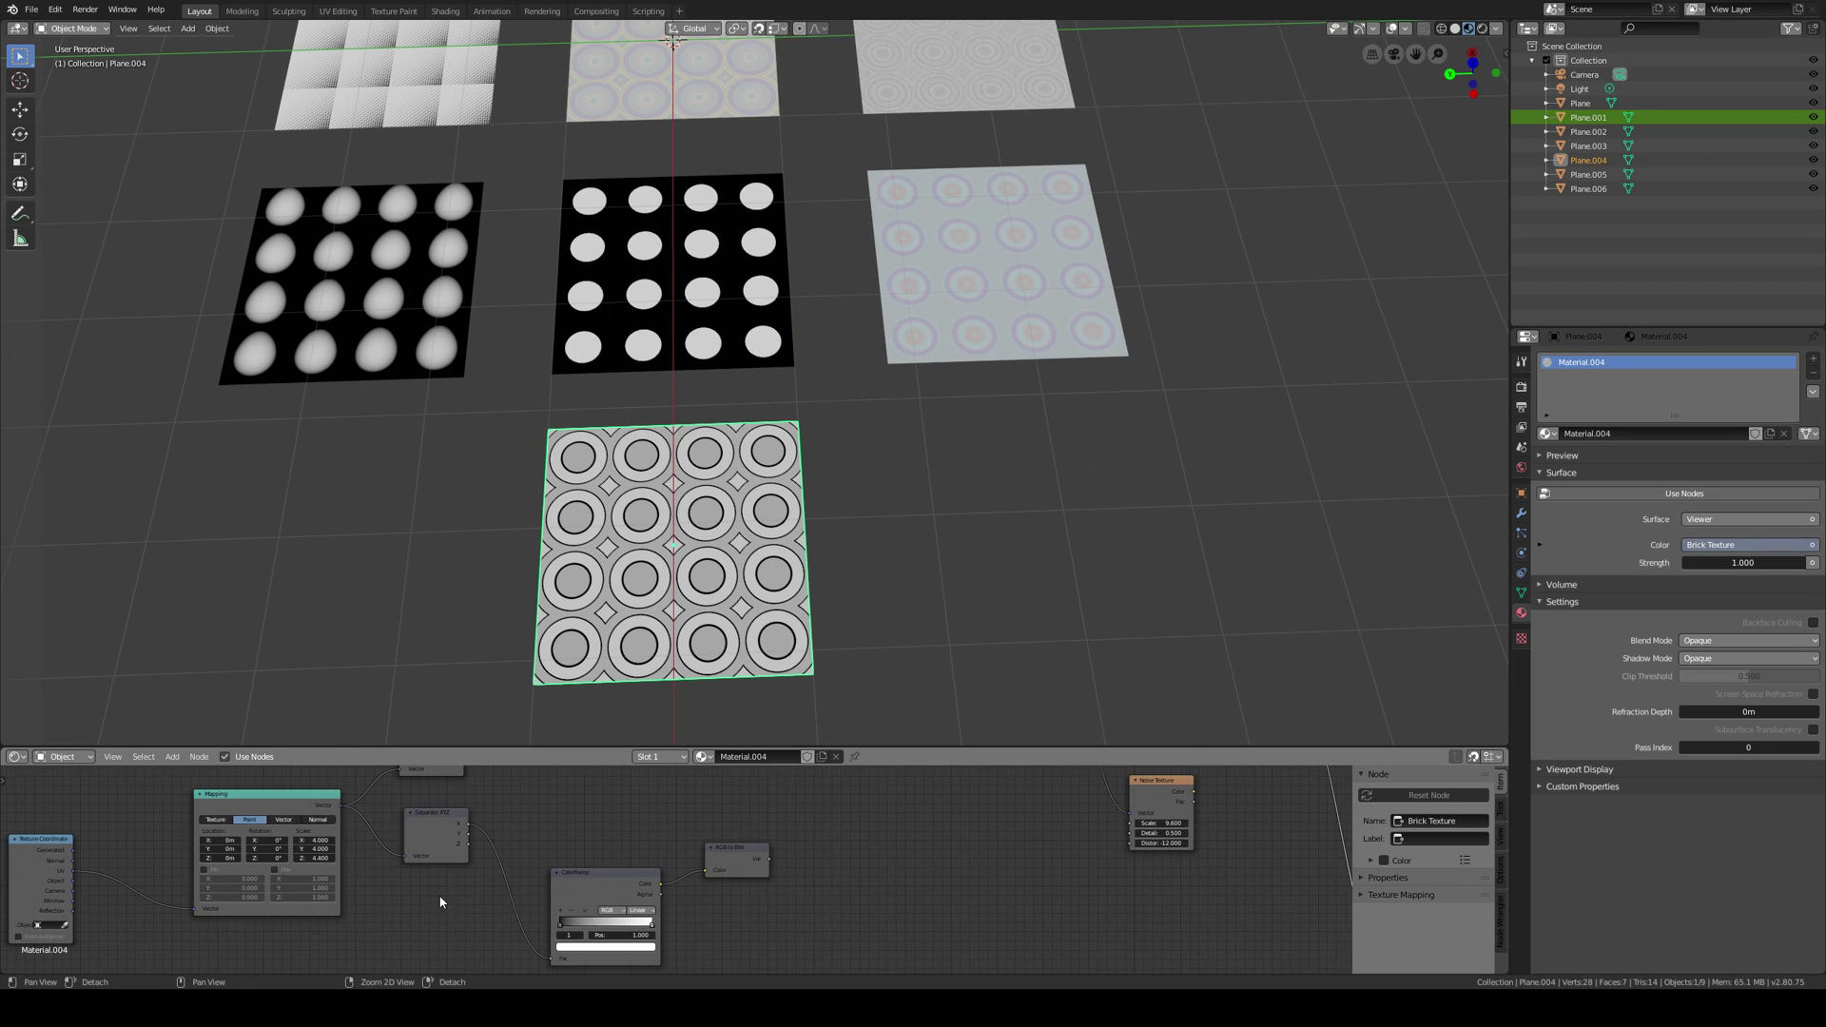
pyautogui.press('f')
pyautogui.keyDown('alt'); pyautogui.moveTo(811, 861); pyautogui.dragTo(852, 827, button='middle'); pyautogui.keyUp('alt')
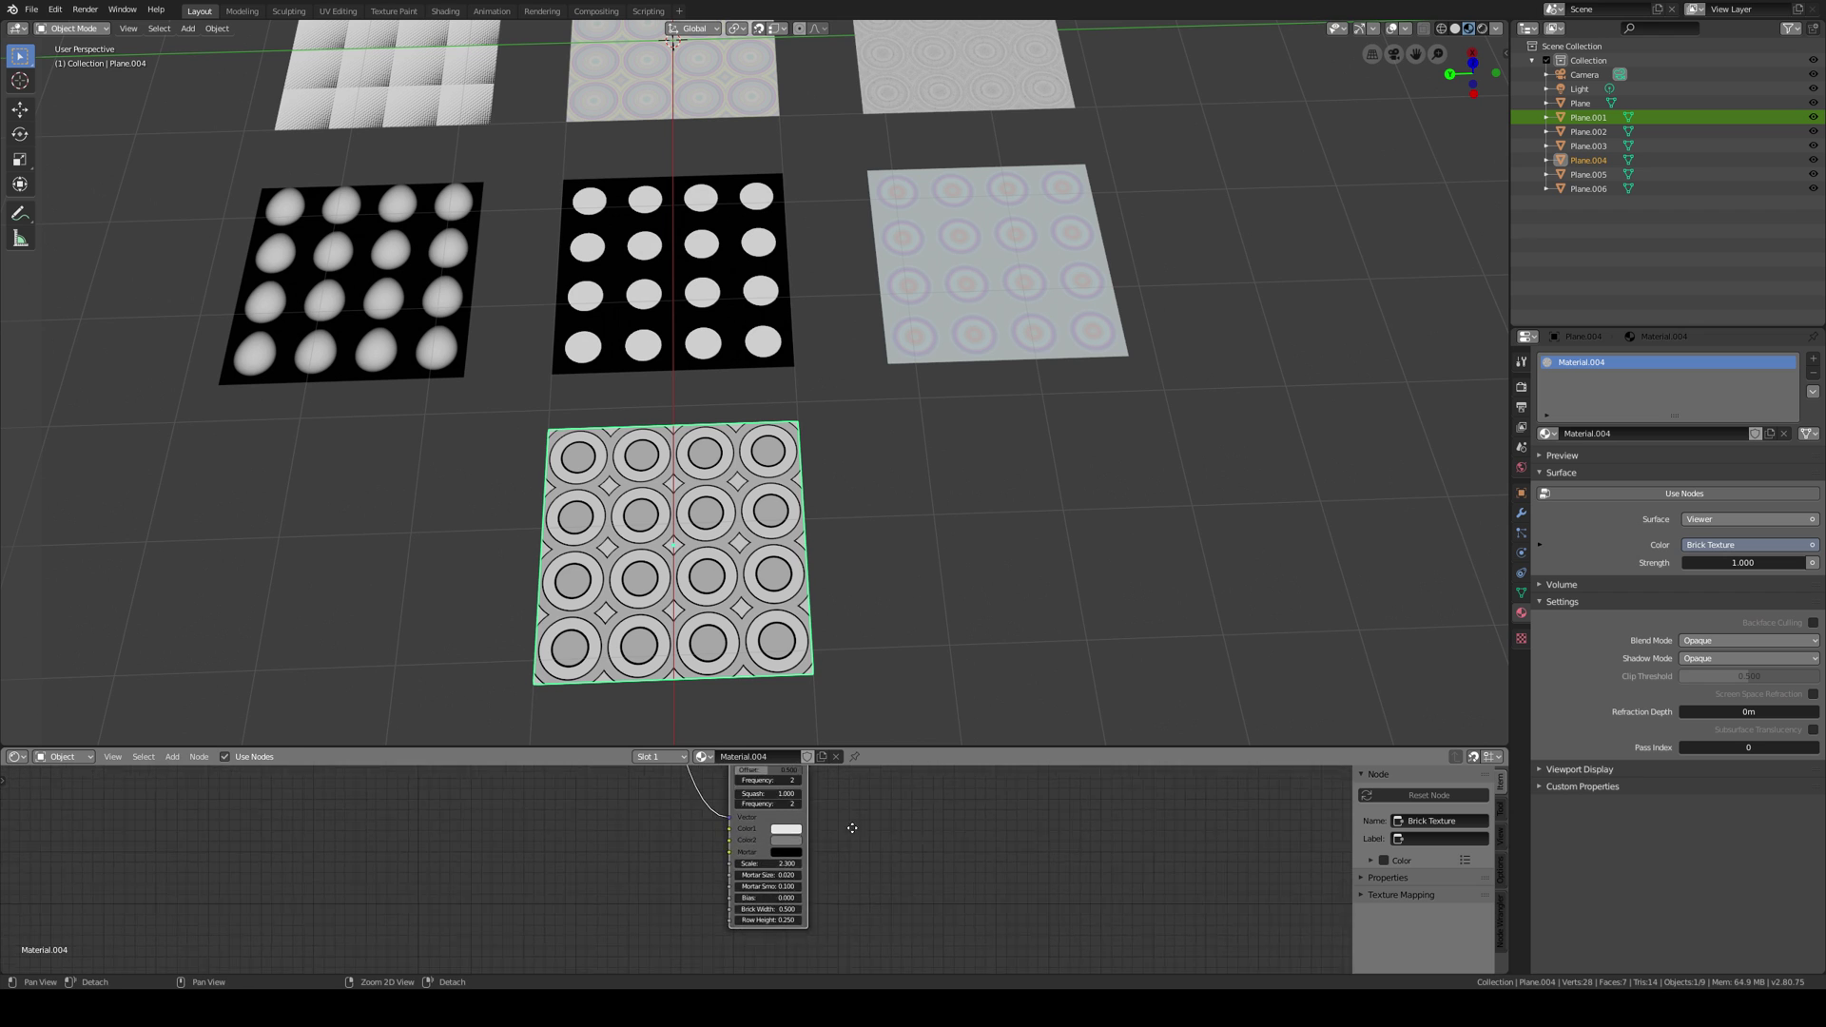
pyautogui.keyDown('alt'); pyautogui.moveTo(852, 828); pyautogui.dragTo(909, 830, button='right'); pyautogui.keyUp('alt')
pyautogui.moveTo(815, 862)
pyautogui.mouseDown()
pyautogui.moveTo(894, 861)
pyautogui.moveTo(780, 869)
pyautogui.moveTo(811, 866)
pyautogui.mouseUp()
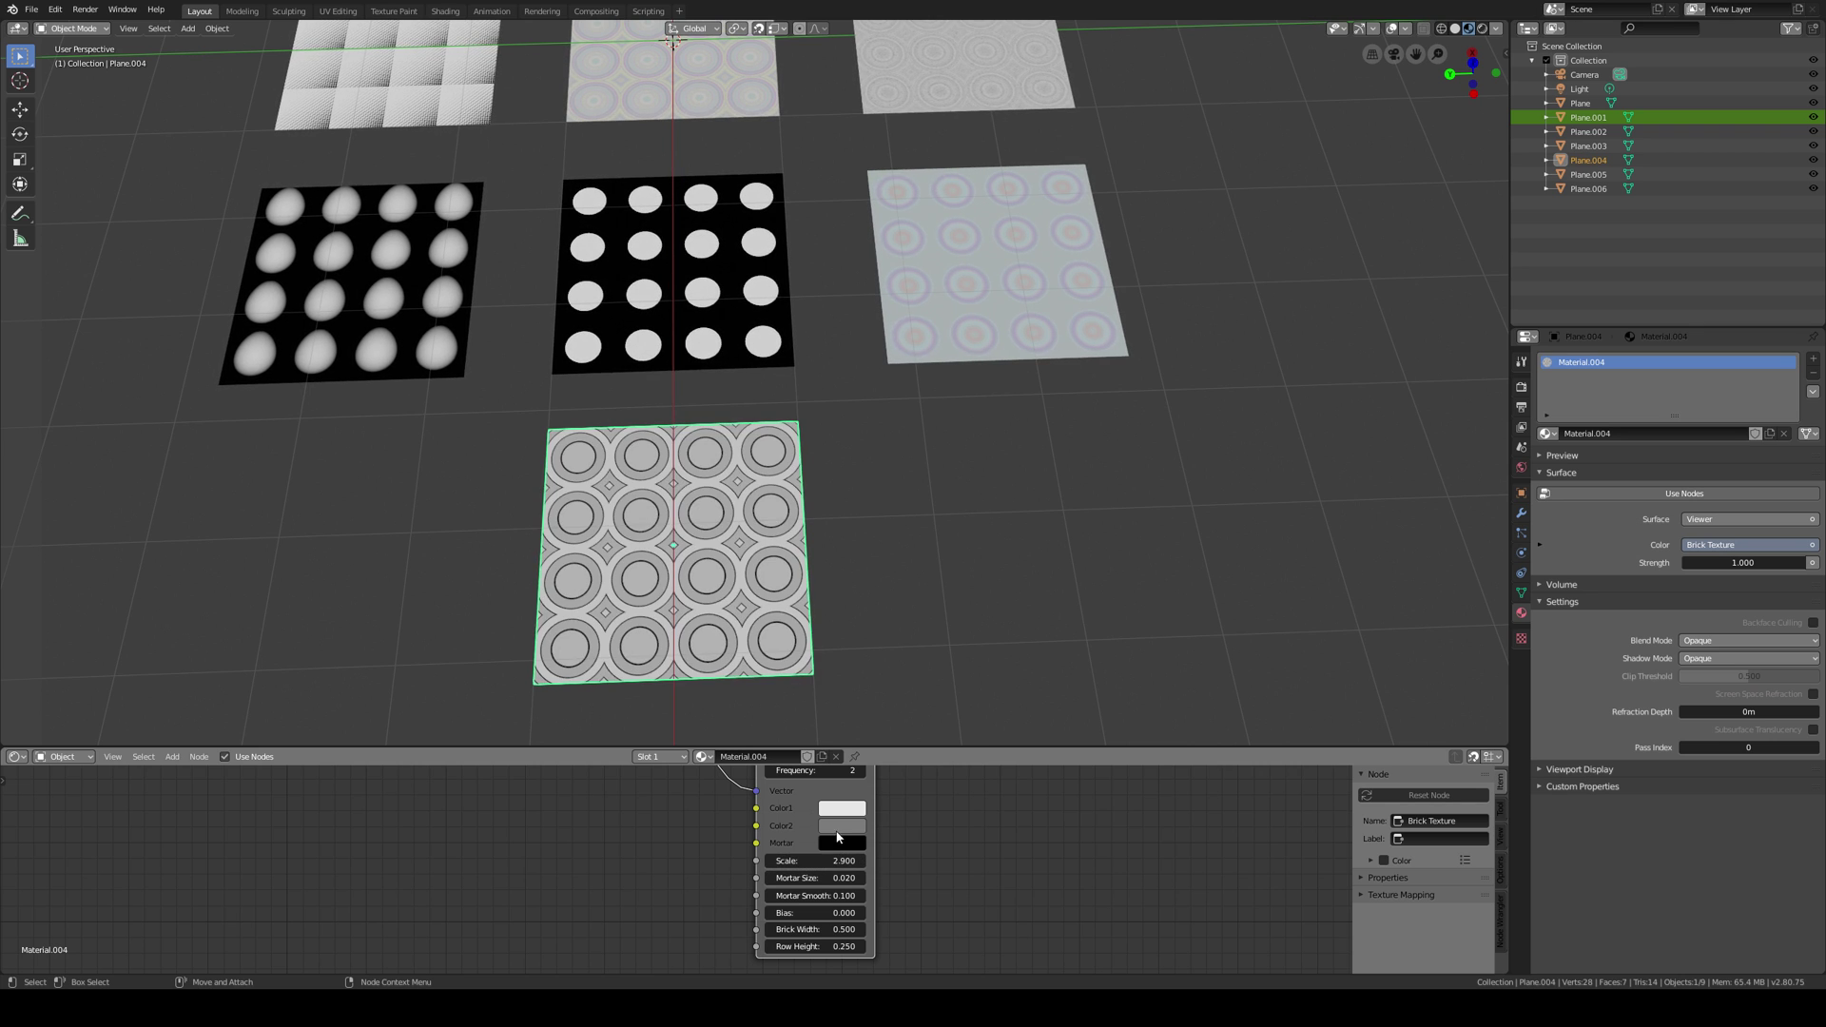
# Examine the ring, dot, gradient and sphere patterns on the sample planes from close up and from several angles.
pyautogui.keyDown('shift'); pyautogui.moveTo(984, 485); pyautogui.dragTo(938, 583, button='middle'); pyautogui.keyUp('shift')
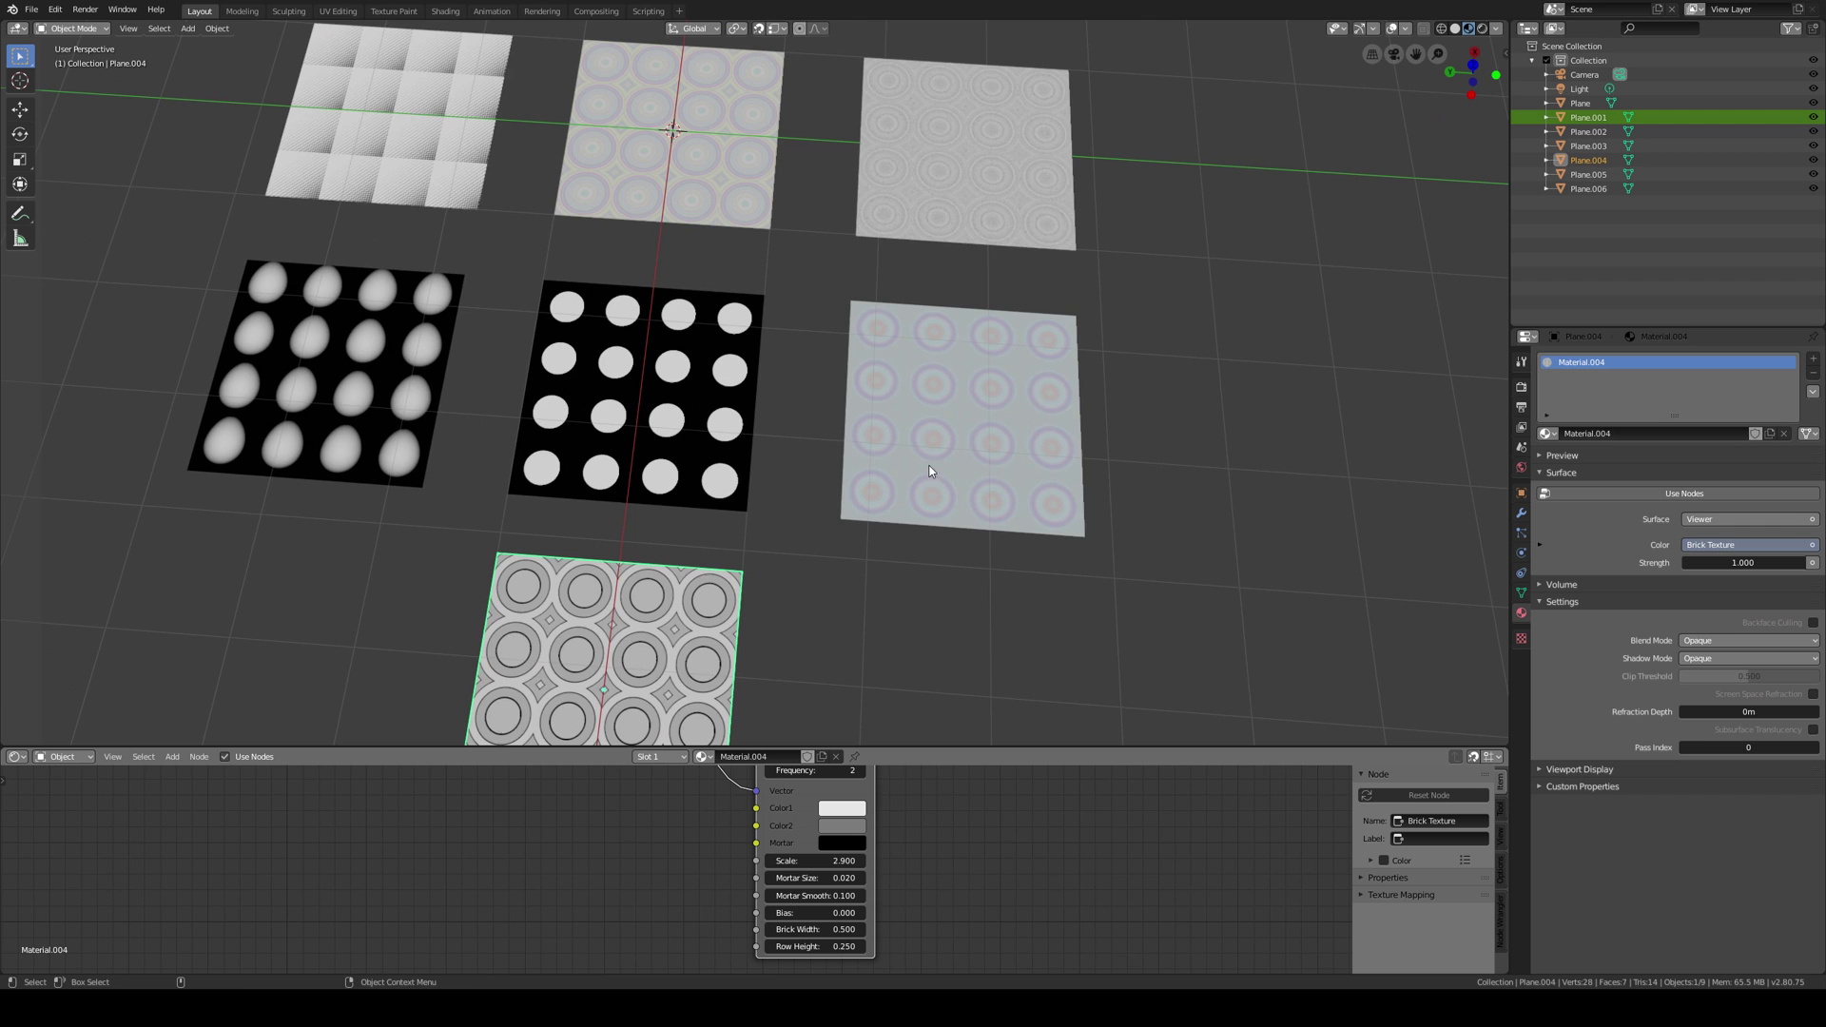
pyautogui.keyDown('shift'); pyautogui.moveTo(992, 441); pyautogui.dragTo(957, 508, button='middle'); pyautogui.keyUp('shift')
pyautogui.scroll(3, 957, 508)
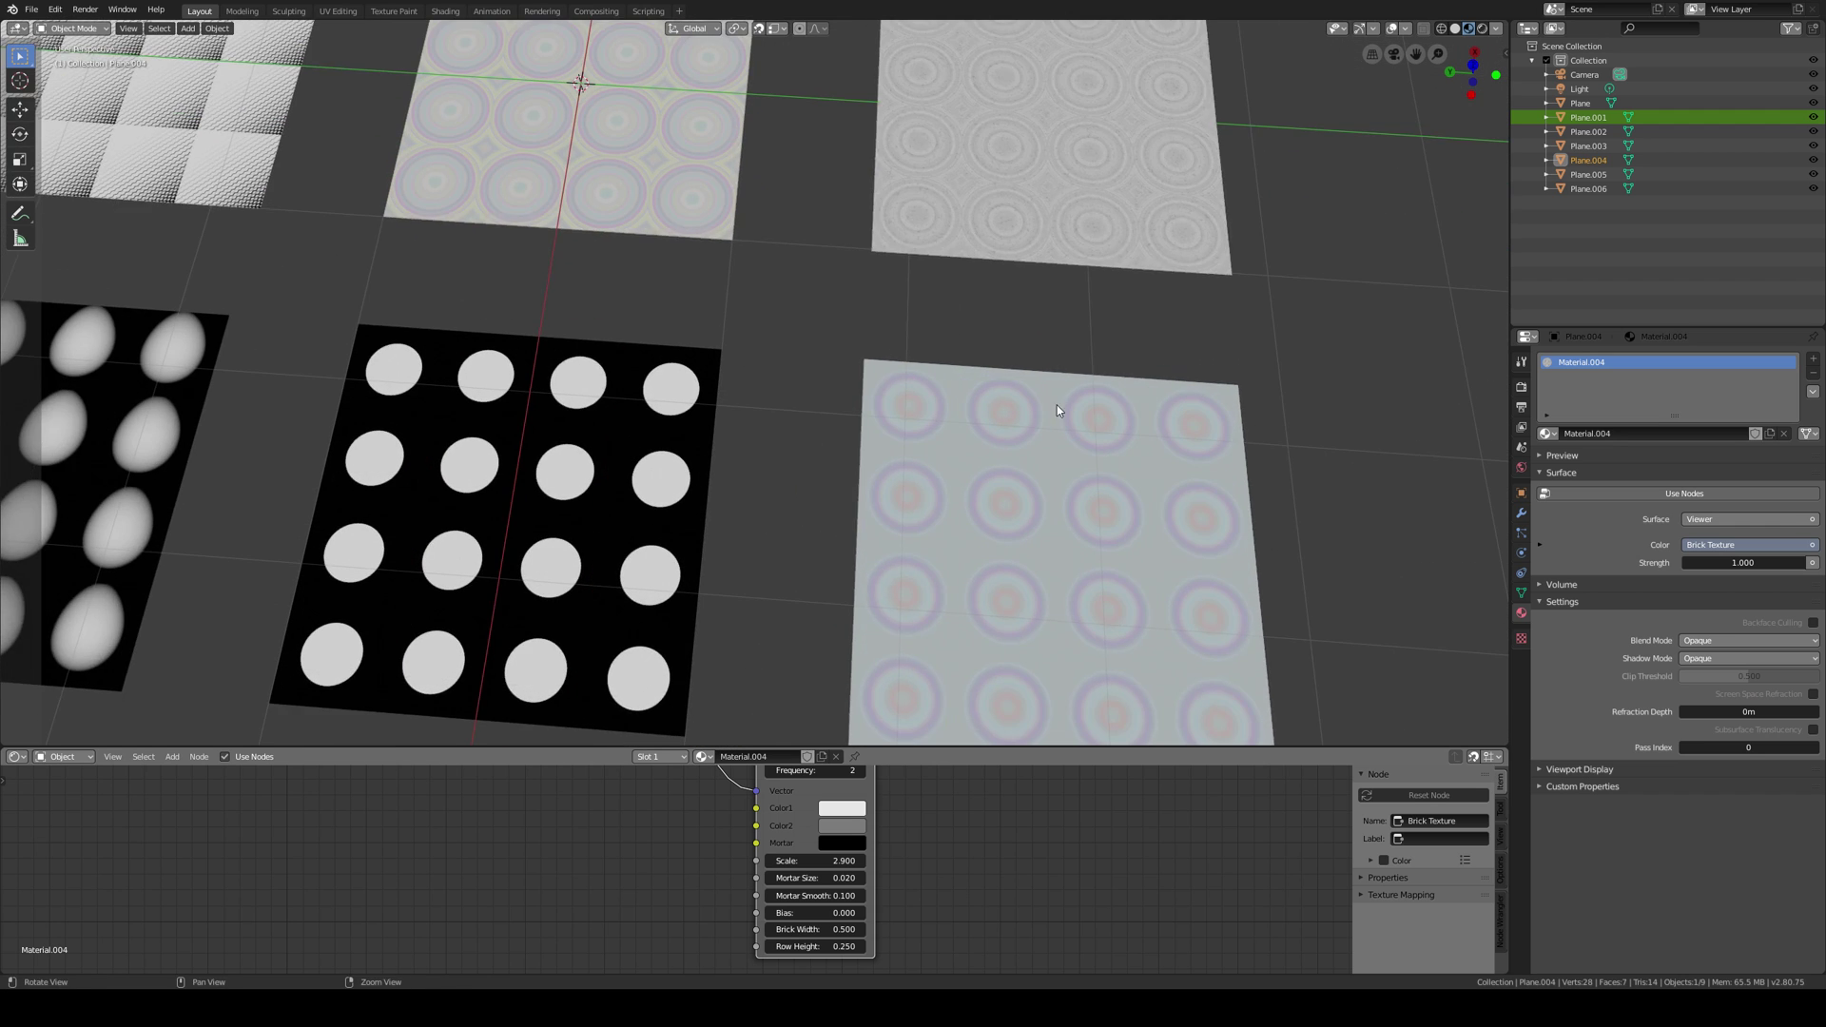
pyautogui.keyDown('shift'); pyautogui.moveTo(1016, 422); pyautogui.dragTo(890, 391, button='middle'); pyautogui.keyUp('shift')
pyautogui.scroll(2, 1035, 373)
pyautogui.keyDown('shift'); pyautogui.moveTo(954, 333); pyautogui.dragTo(909, 534, button='middle'); pyautogui.keyUp('shift')
pyautogui.moveTo(921, 359)
pyautogui.keyDown('shift'); pyautogui.mouseDown(button='middle')
pyautogui.moveTo(901, 533)
pyautogui.moveTo(972, 462)
pyautogui.moveTo(1155, 480)
pyautogui.mouseUp(button='middle'); pyautogui.keyUp('shift')
pyautogui.scroll(-1, 665, 457)
pyautogui.moveTo(665, 456)
pyautogui.keyDown('shift'); pyautogui.mouseDown(button='middle')
pyautogui.moveTo(898, 403)
pyautogui.moveTo(1237, 388)
pyautogui.mouseUp(button='middle'); pyautogui.keyUp('shift')
pyautogui.moveTo(569, 323)
pyautogui.keyDown('alt'); pyautogui.mouseDown(button='middle')
pyautogui.moveTo(555, 407)
pyautogui.moveTo(578, 351)
pyautogui.mouseUp(button='middle'); pyautogui.keyUp('alt')
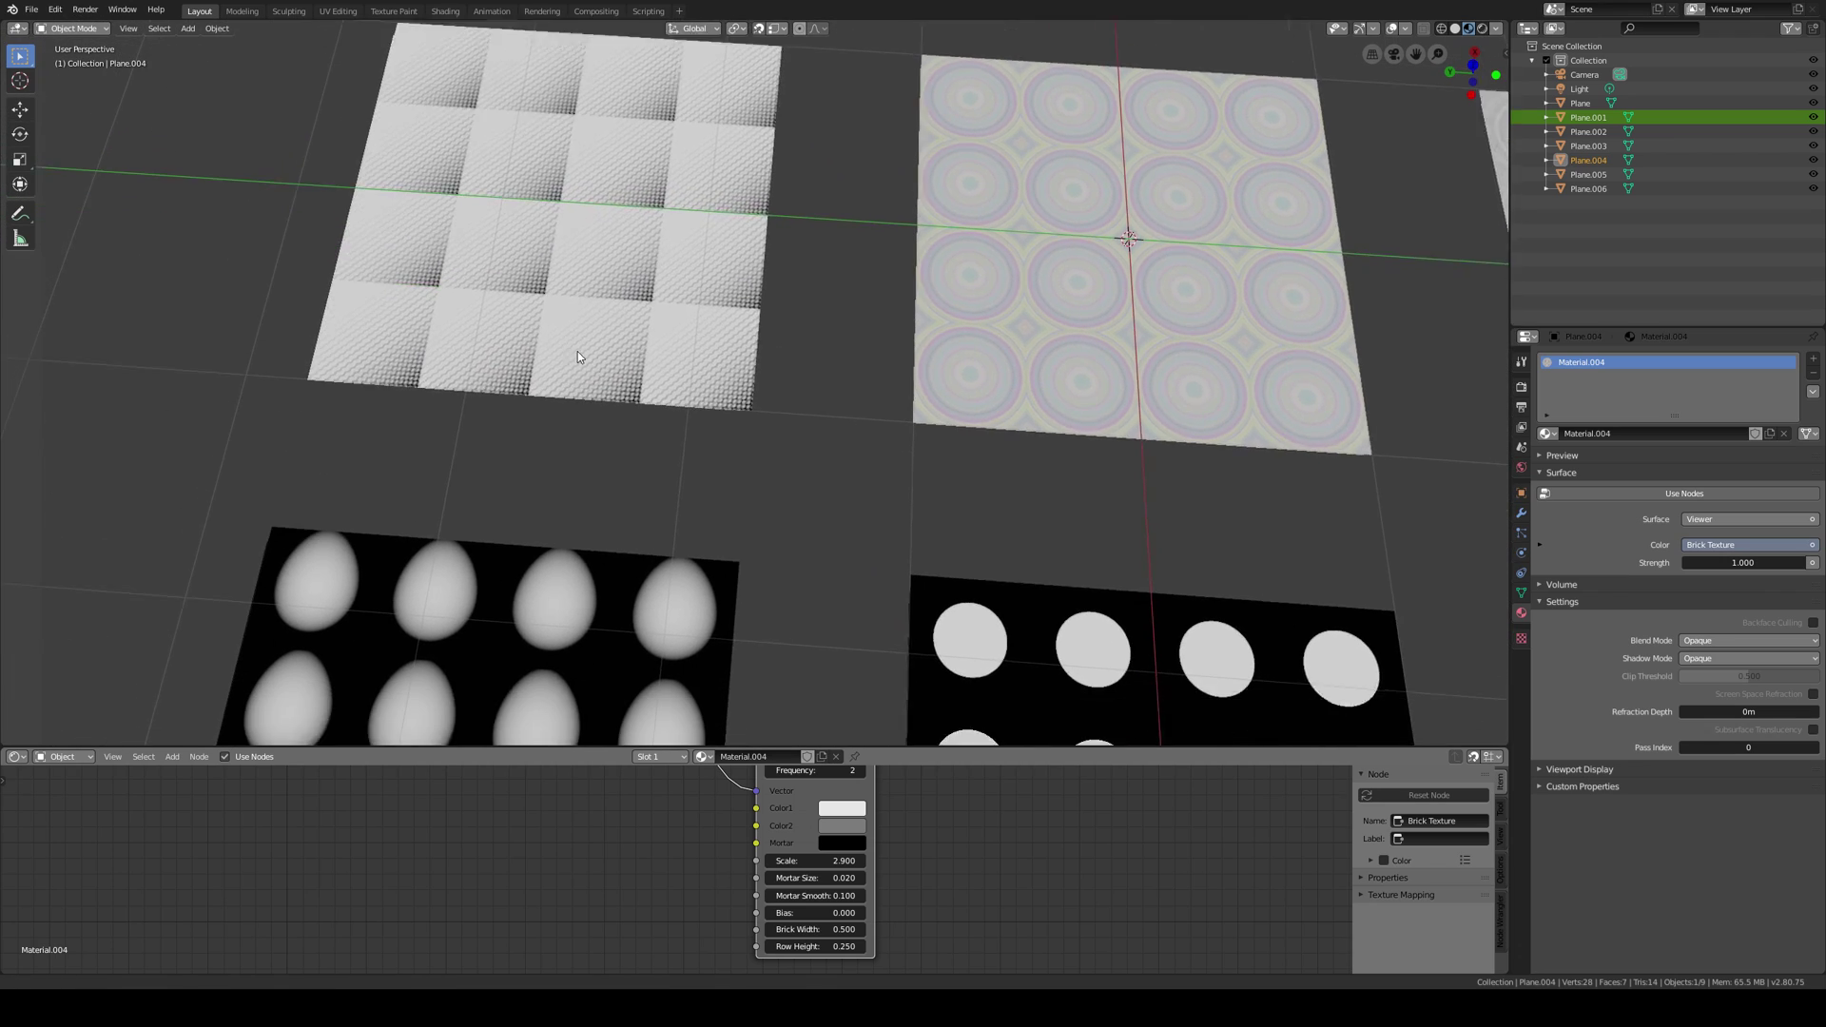
pyautogui.keyDown('alt'); pyautogui.moveTo(576, 550); pyautogui.dragTo(663, 302, button='middle'); pyautogui.keyUp('alt')
pyautogui.scroll(-1, 515, 525)
pyautogui.keyDown('shift'); pyautogui.moveTo(516, 524); pyautogui.dragTo(456, 399, button='middle'); pyautogui.keyUp('shift')
pyautogui.keyDown('alt'); pyautogui.moveTo(455, 398); pyautogui.dragTo(550, 431); pyautogui.keyUp('alt')
pyautogui.moveTo(551, 430); pyautogui.dragTo(771, 450, button='middle')
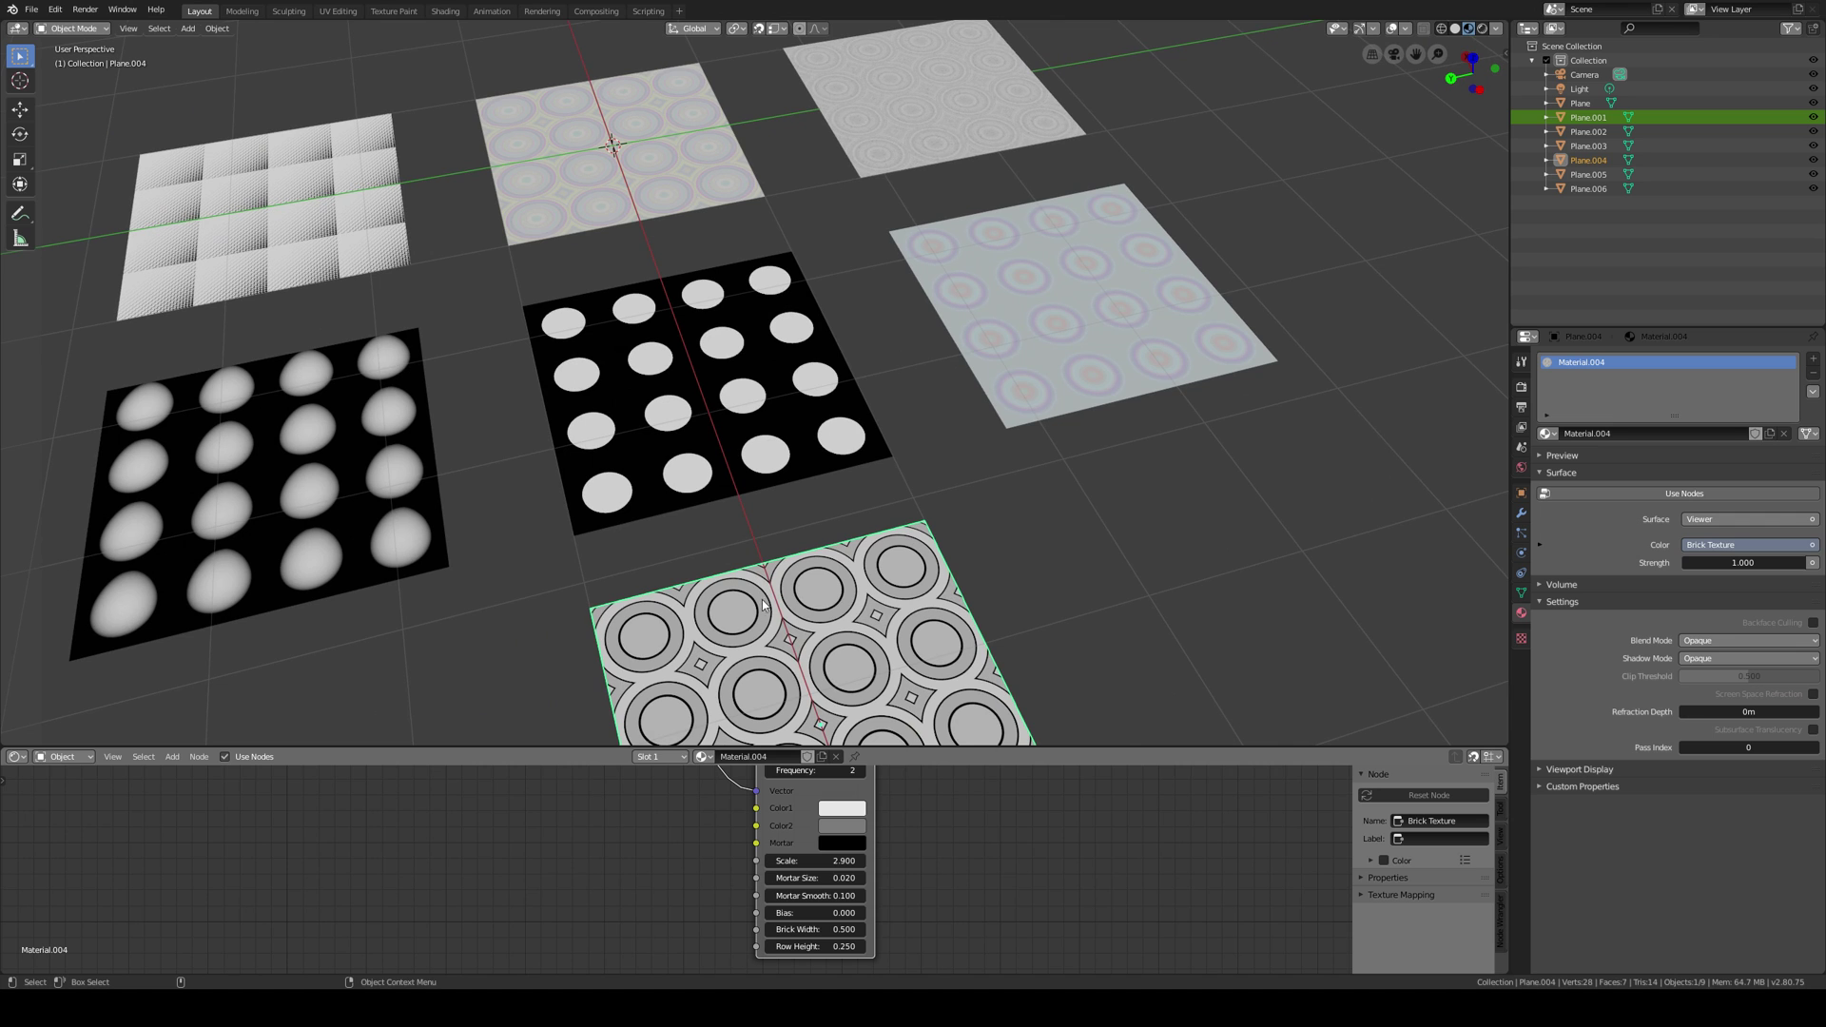
pyautogui.click(784, 406)
pyautogui.moveTo(904, 432); pyautogui.dragTo(848, 477, button='middle')
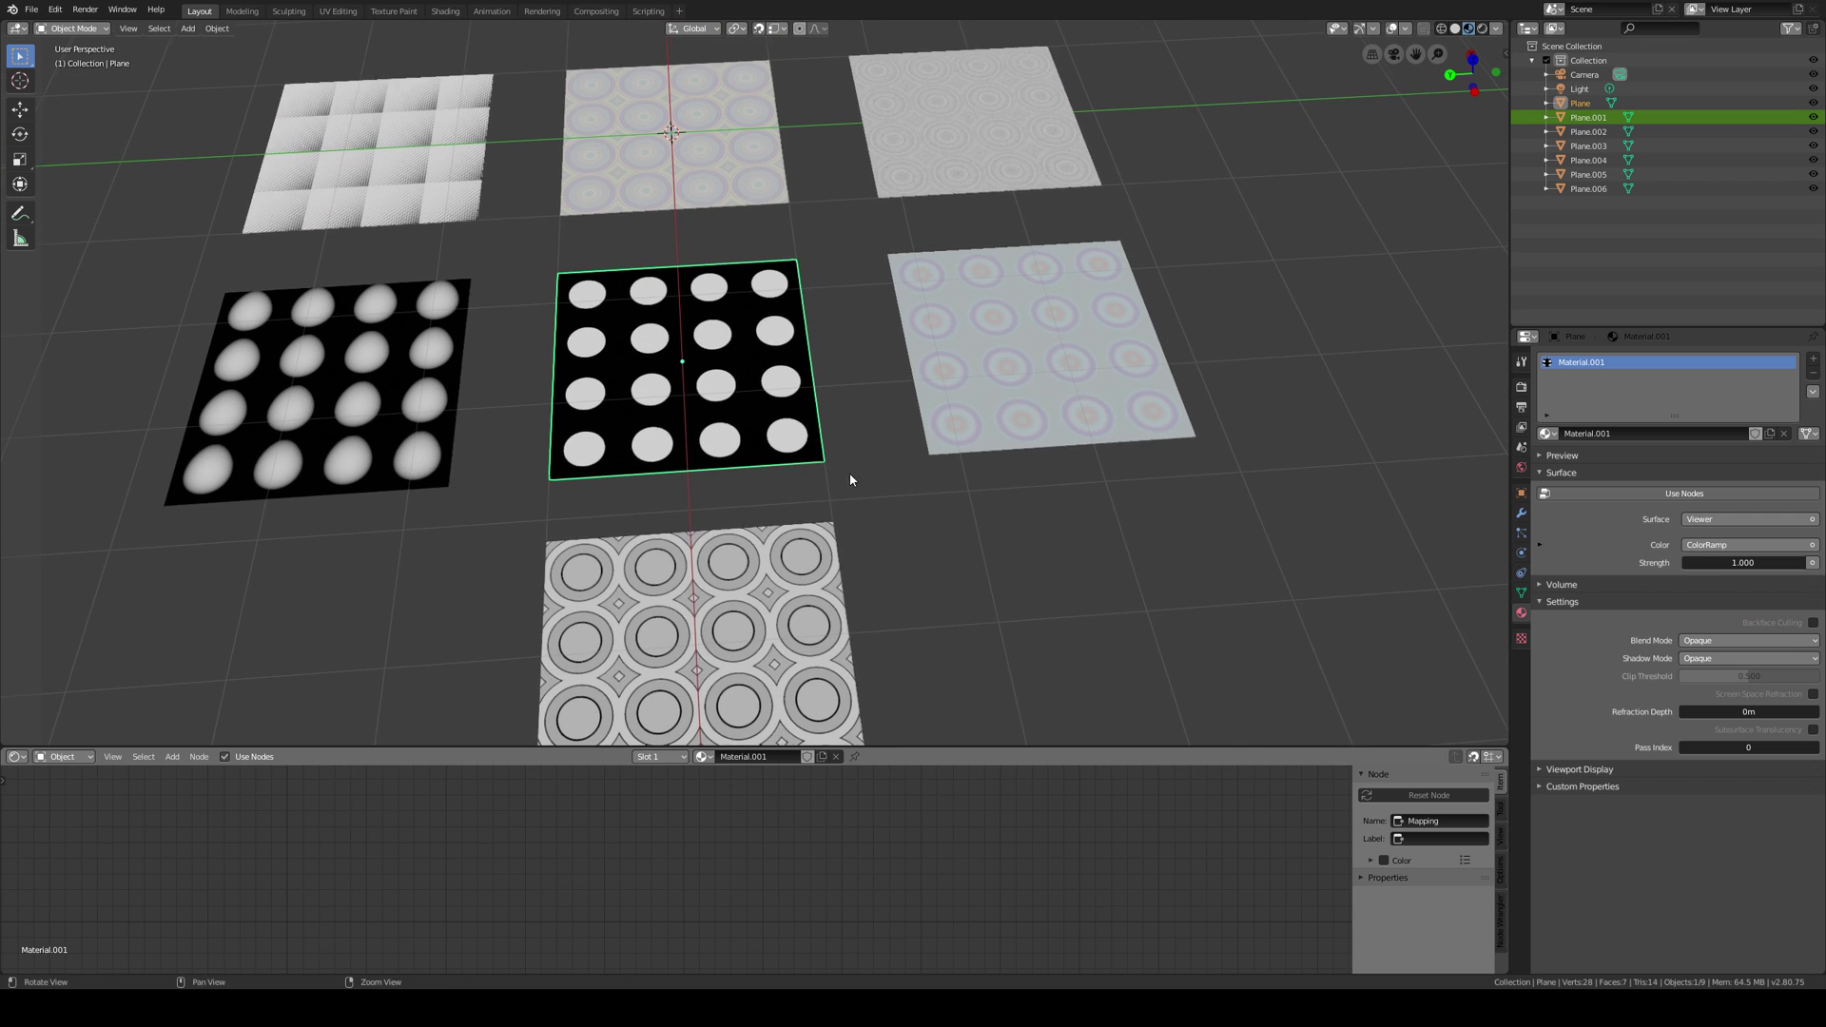
# Create a new empty scene with a mesh plane in it, and enlarge the node editor area below the viewport.
pyautogui.click(1657, 10)
pyautogui.click(1607, 43)
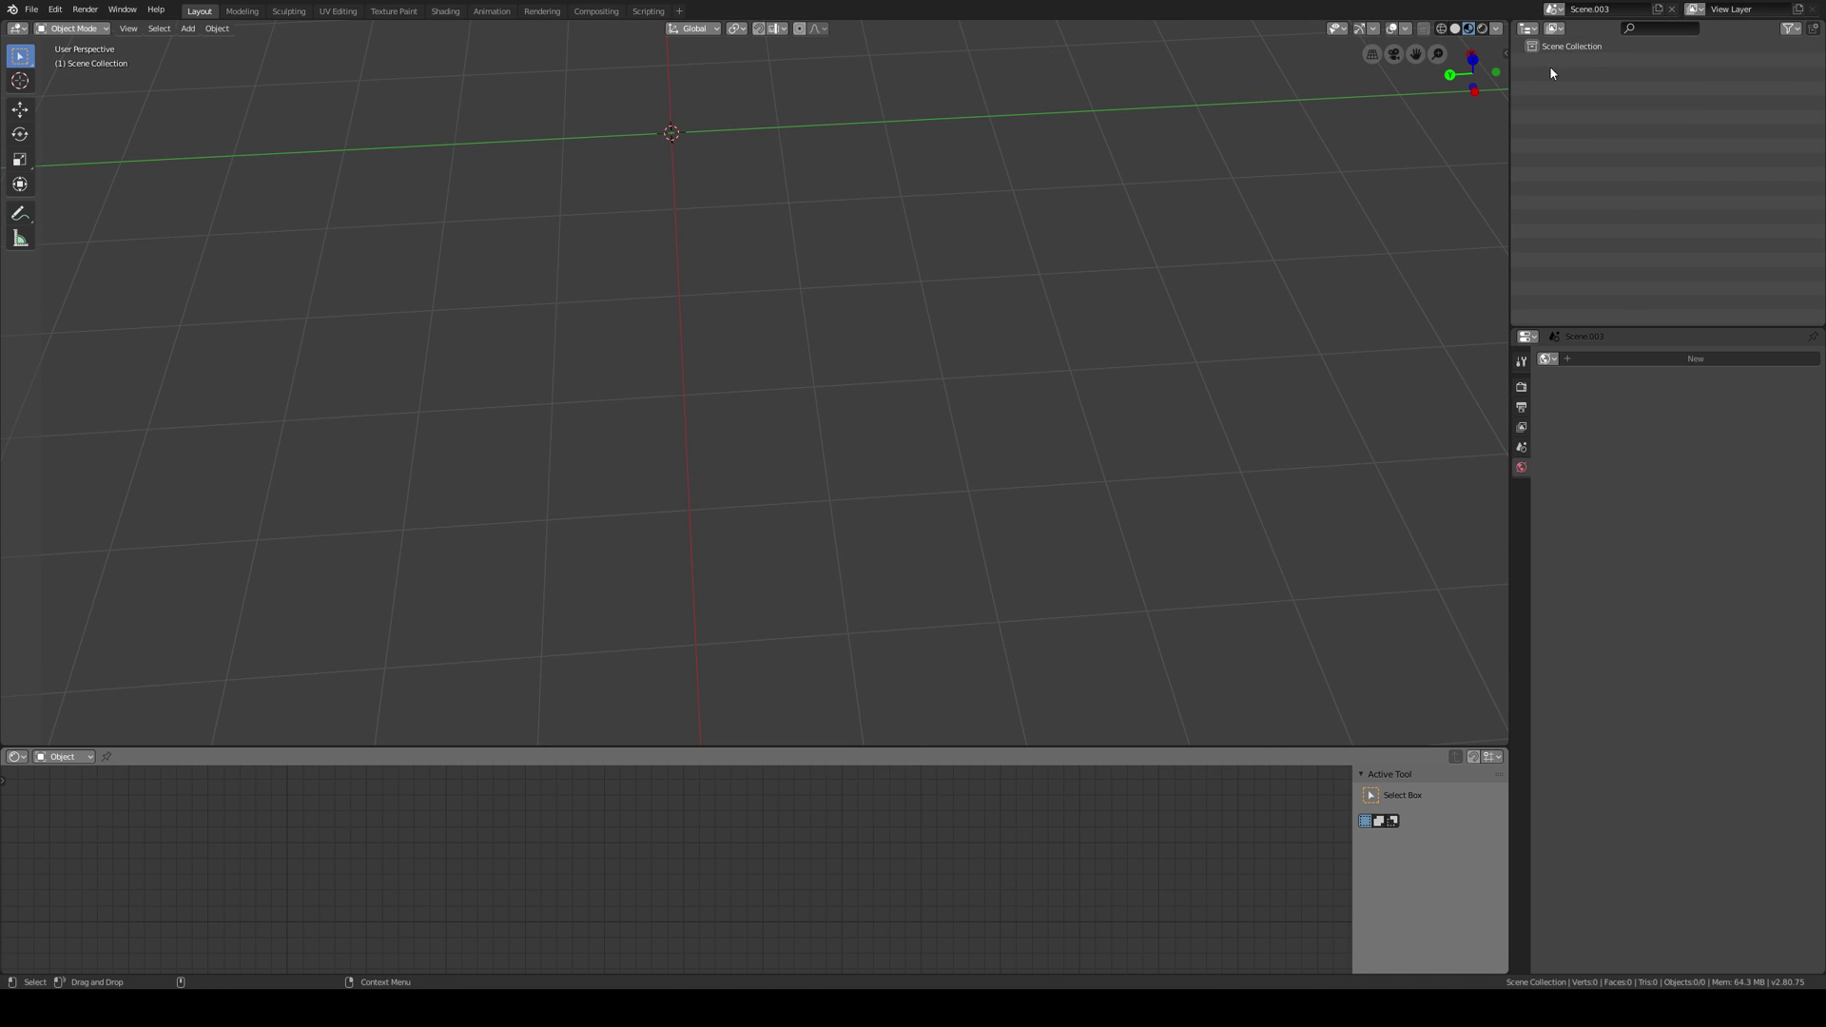
pyautogui.moveTo(772, 476); pyautogui.dragTo(449, 288, button='middle')
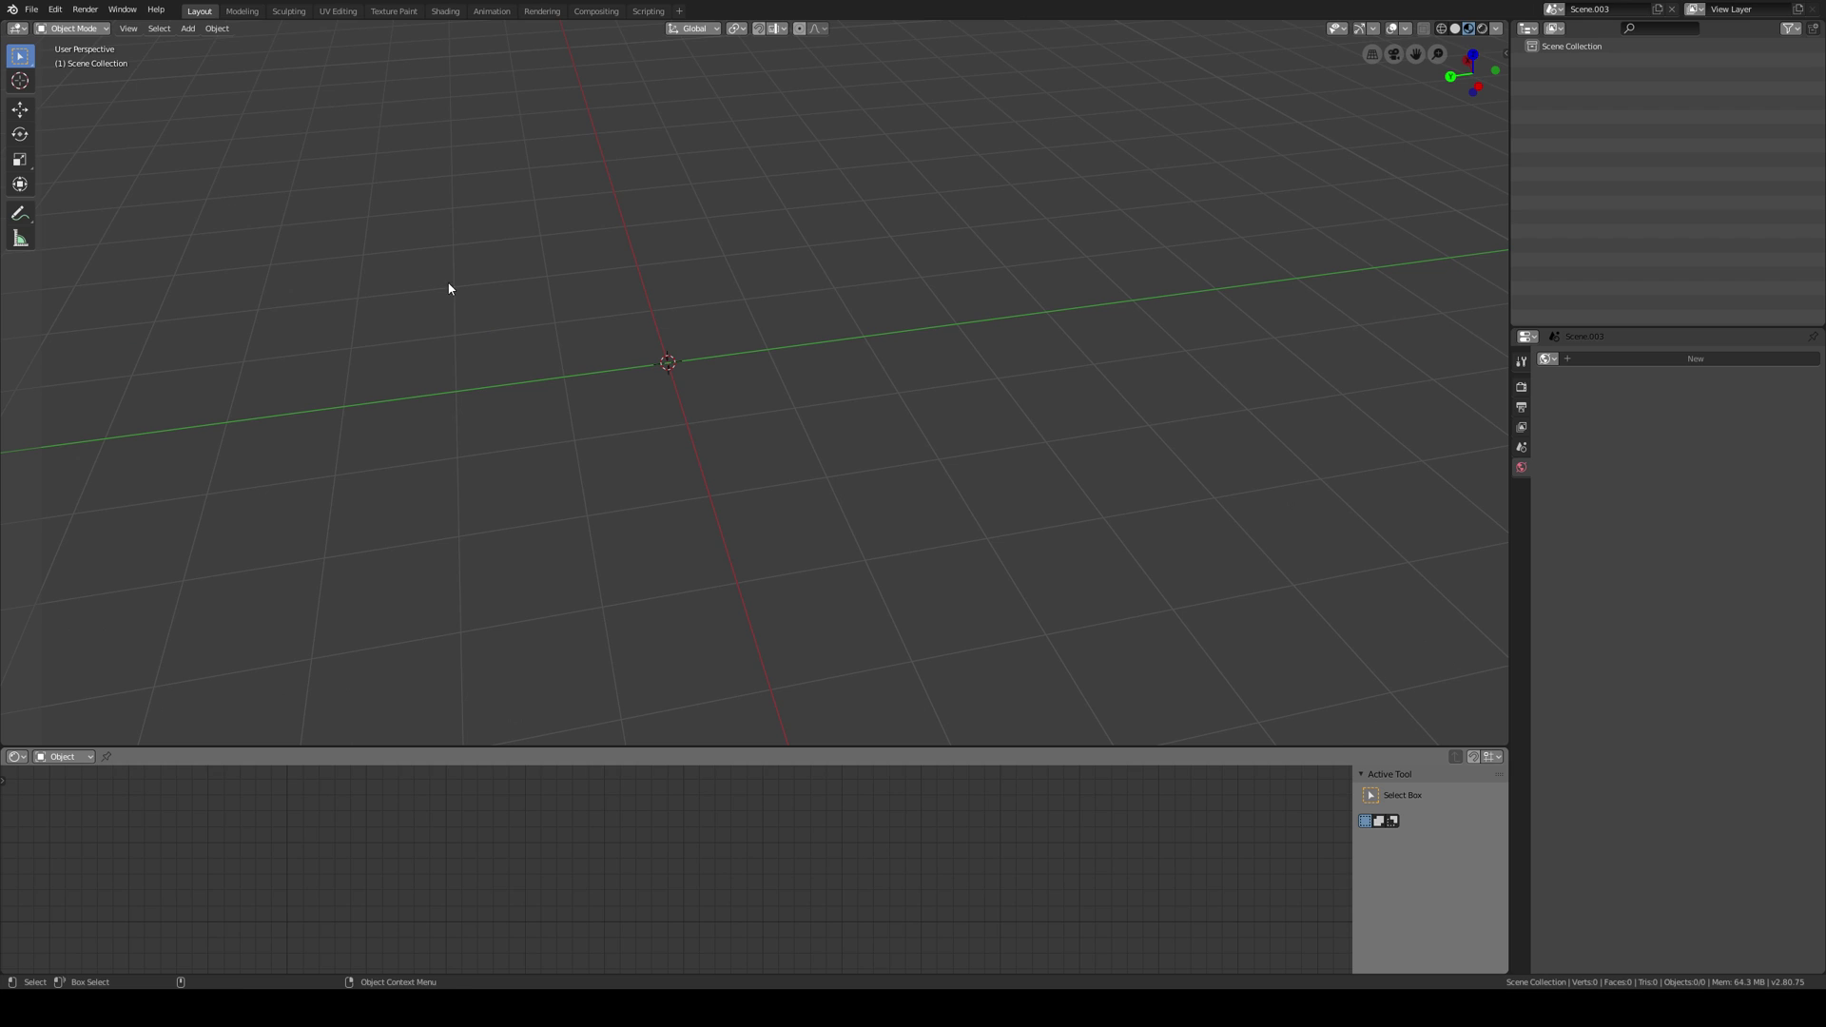
pyautogui.click(199, 32)
pyautogui.moveTo(252, 45)
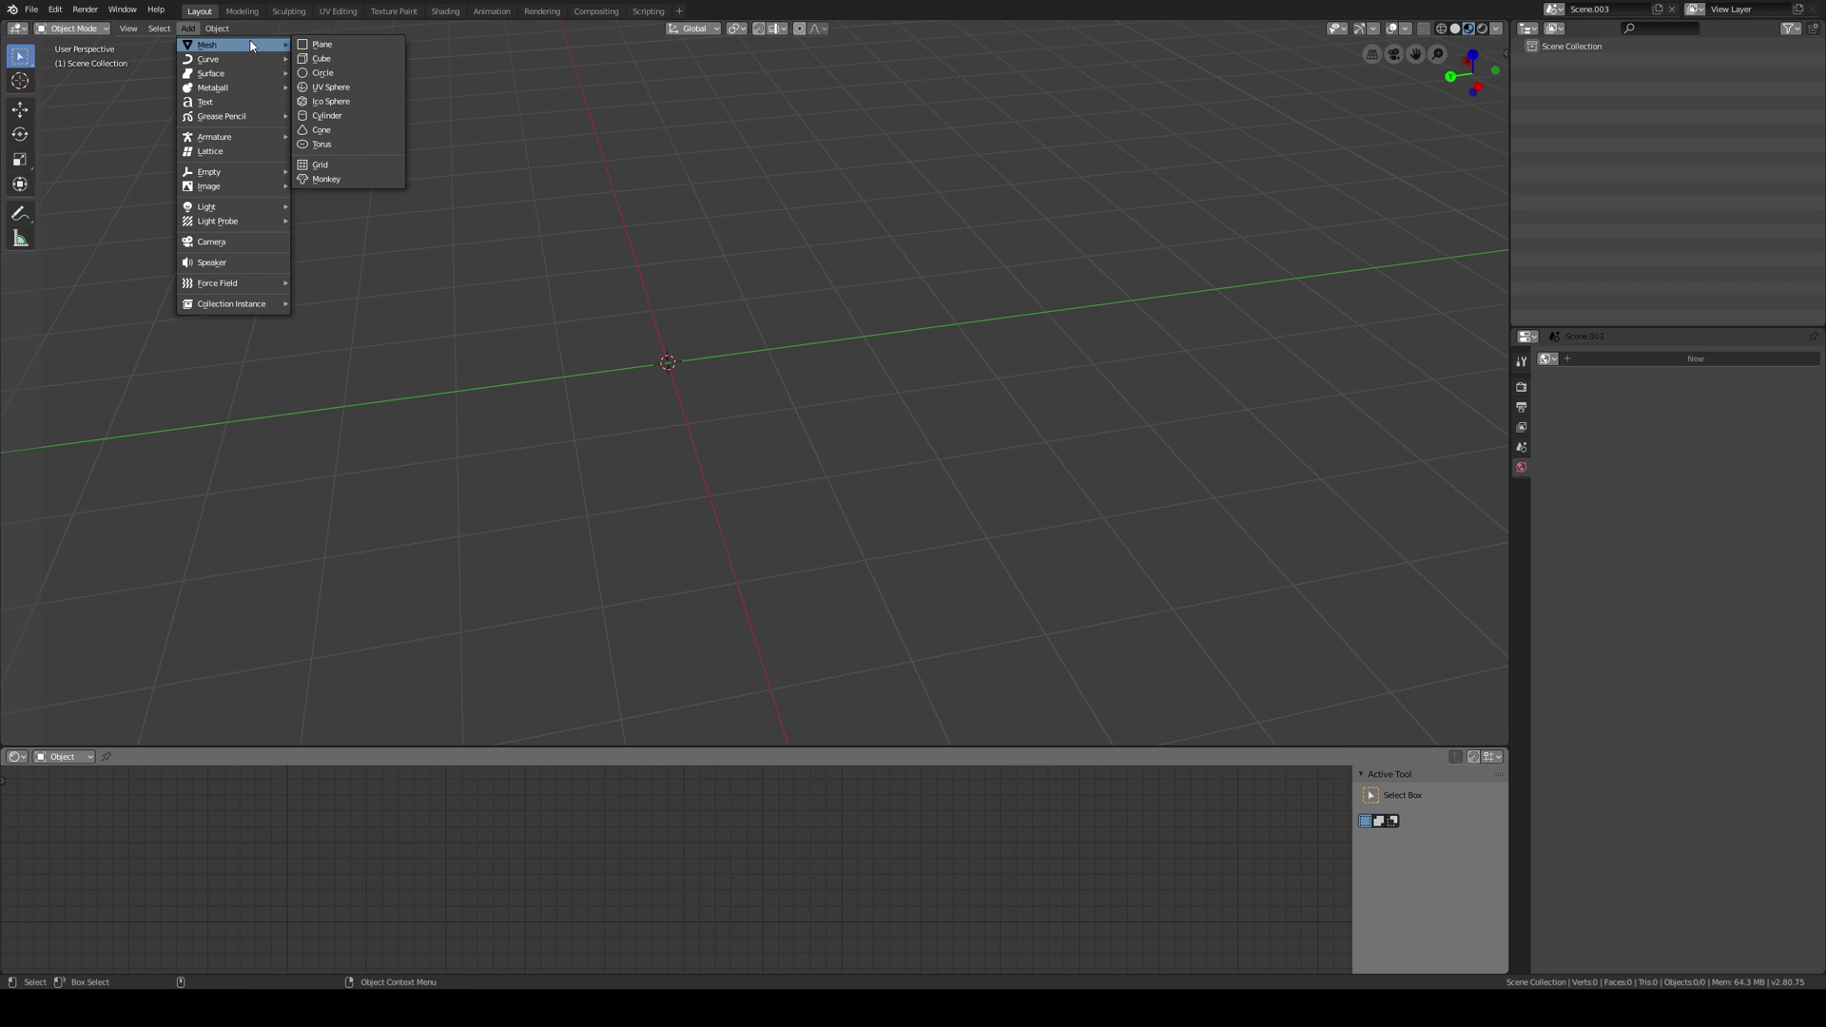
pyautogui.click(354, 45)
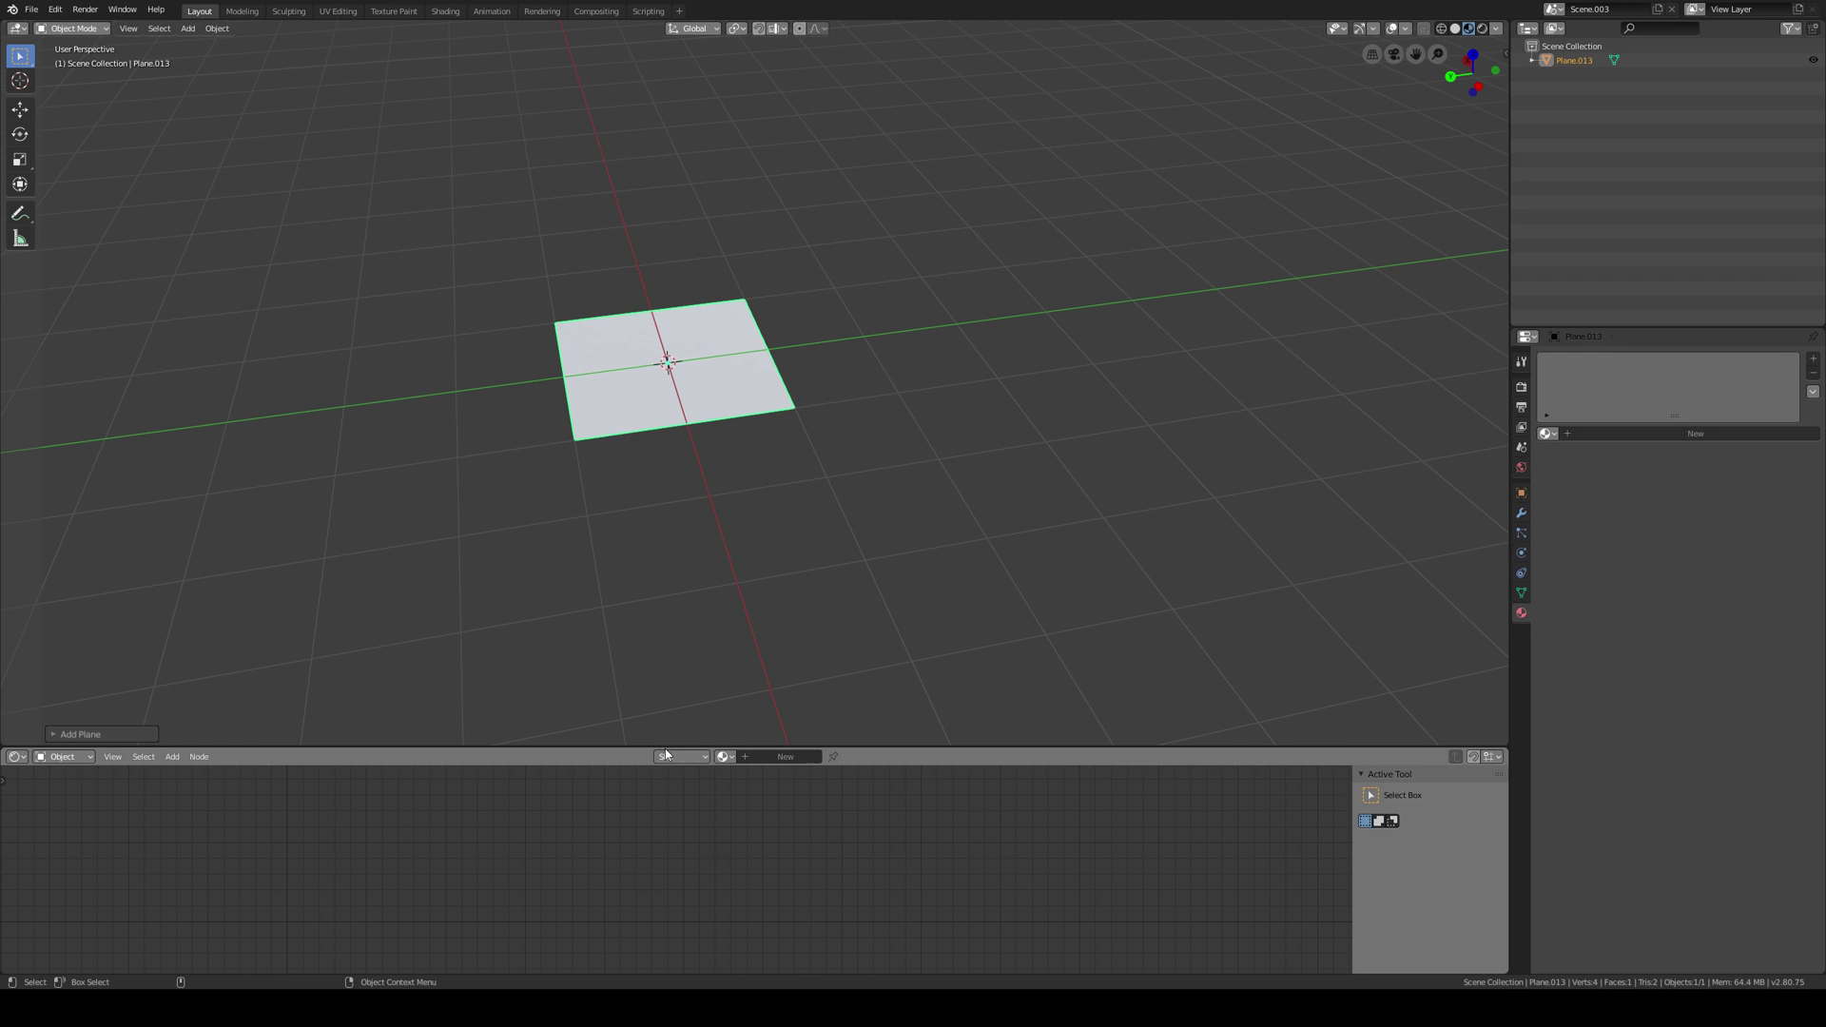
pyautogui.moveTo(648, 748); pyautogui.dragTo(701, 499)
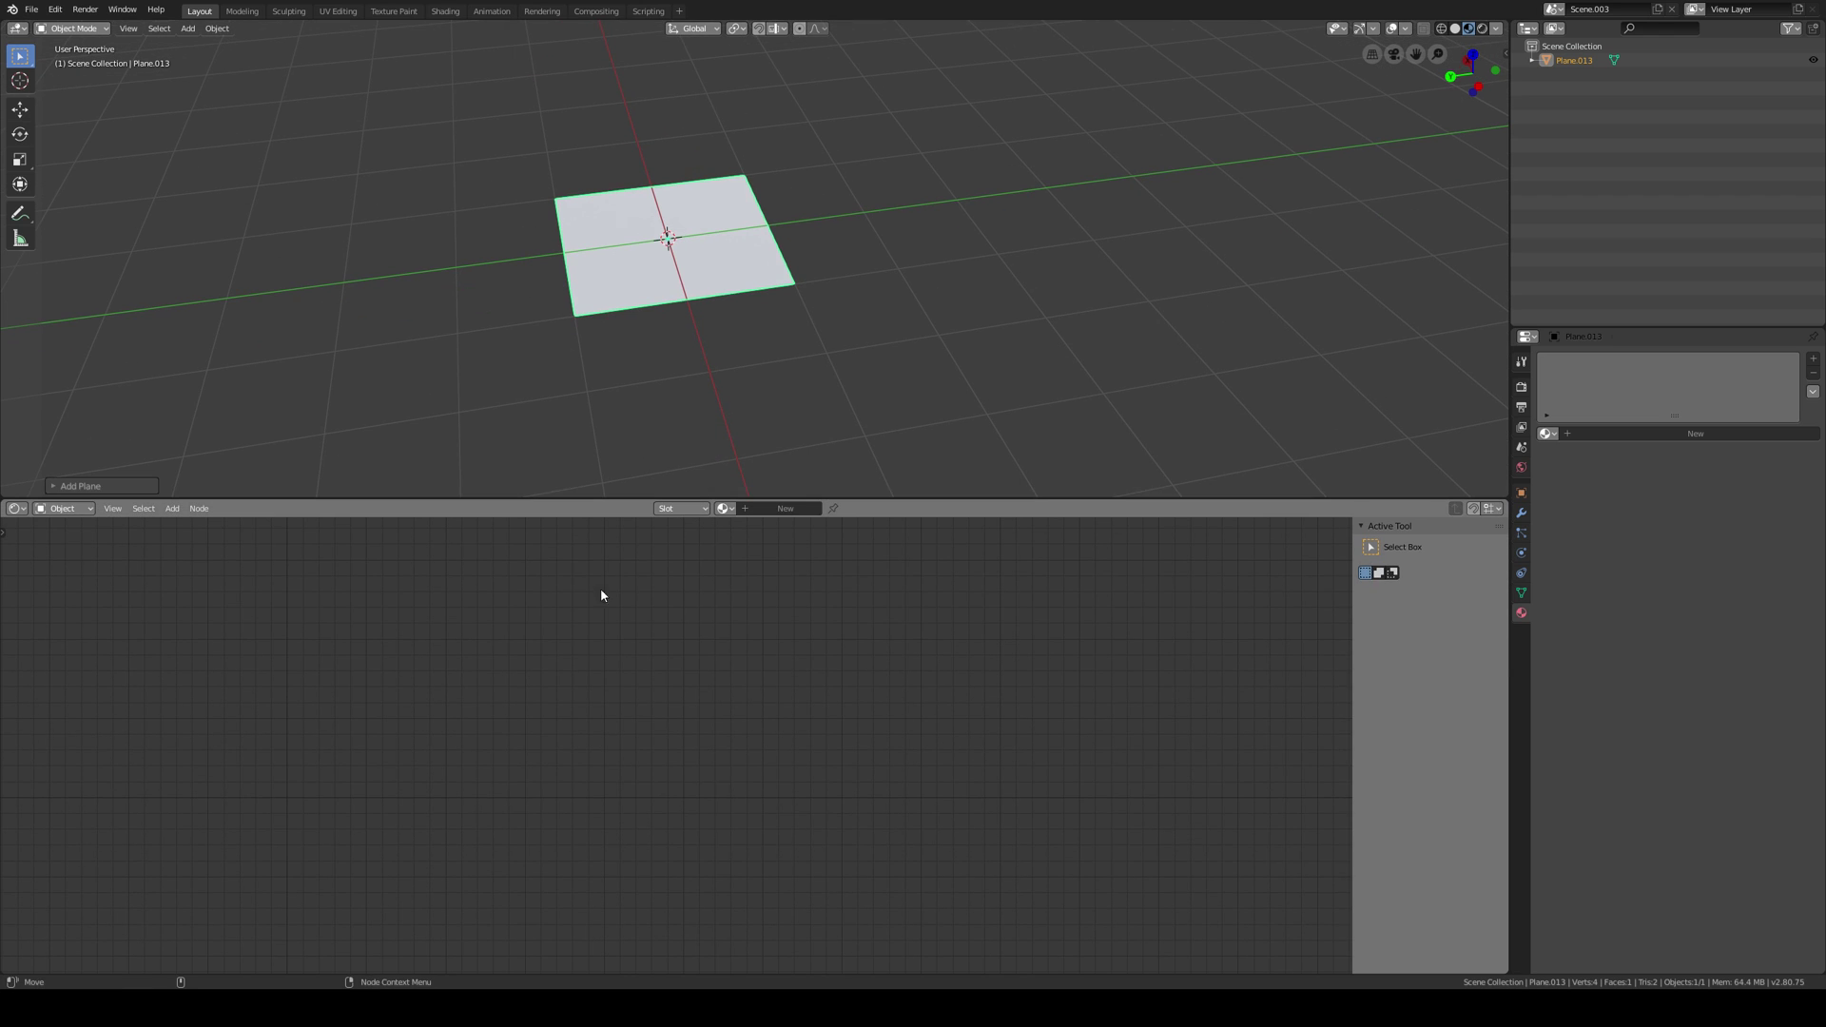
# Inspect the plane's UV layout in the Image Editor while in Edit Mode, and return to Object Mode and the Shader Editor.
pyautogui.click(17, 509)
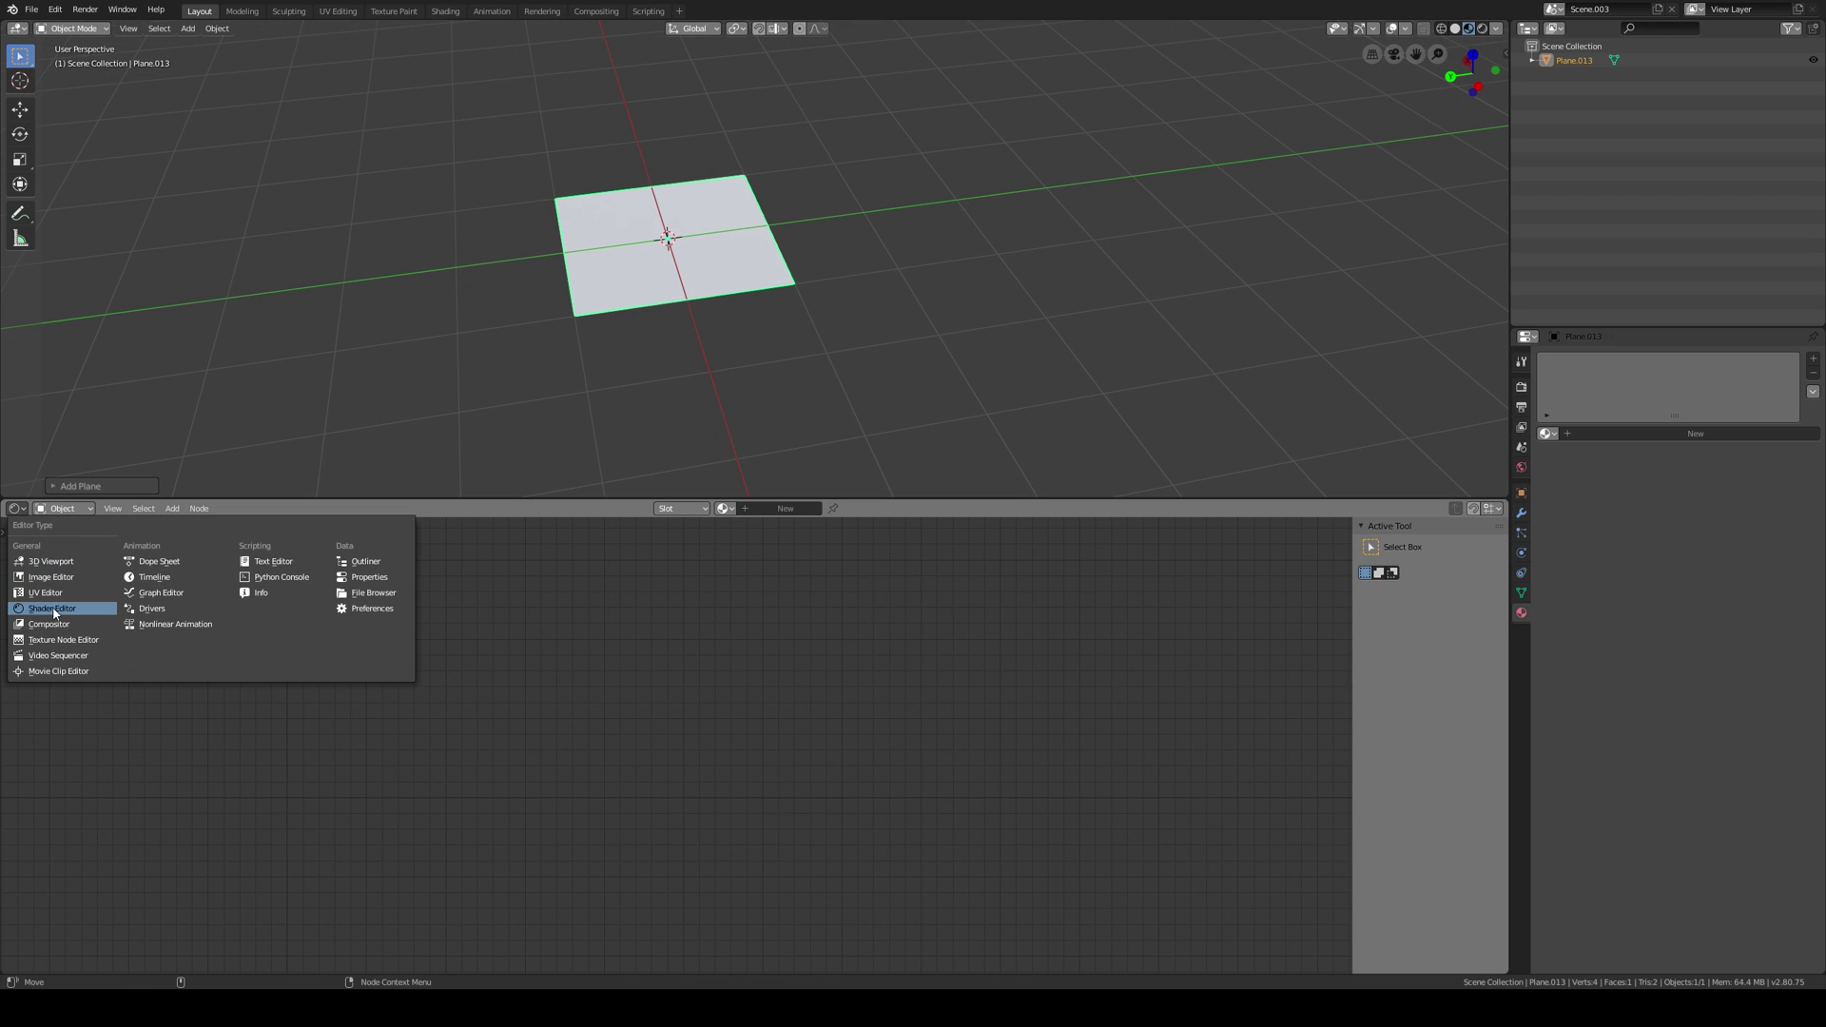
pyautogui.click(51, 577)
pyautogui.scroll(2, 715, 382)
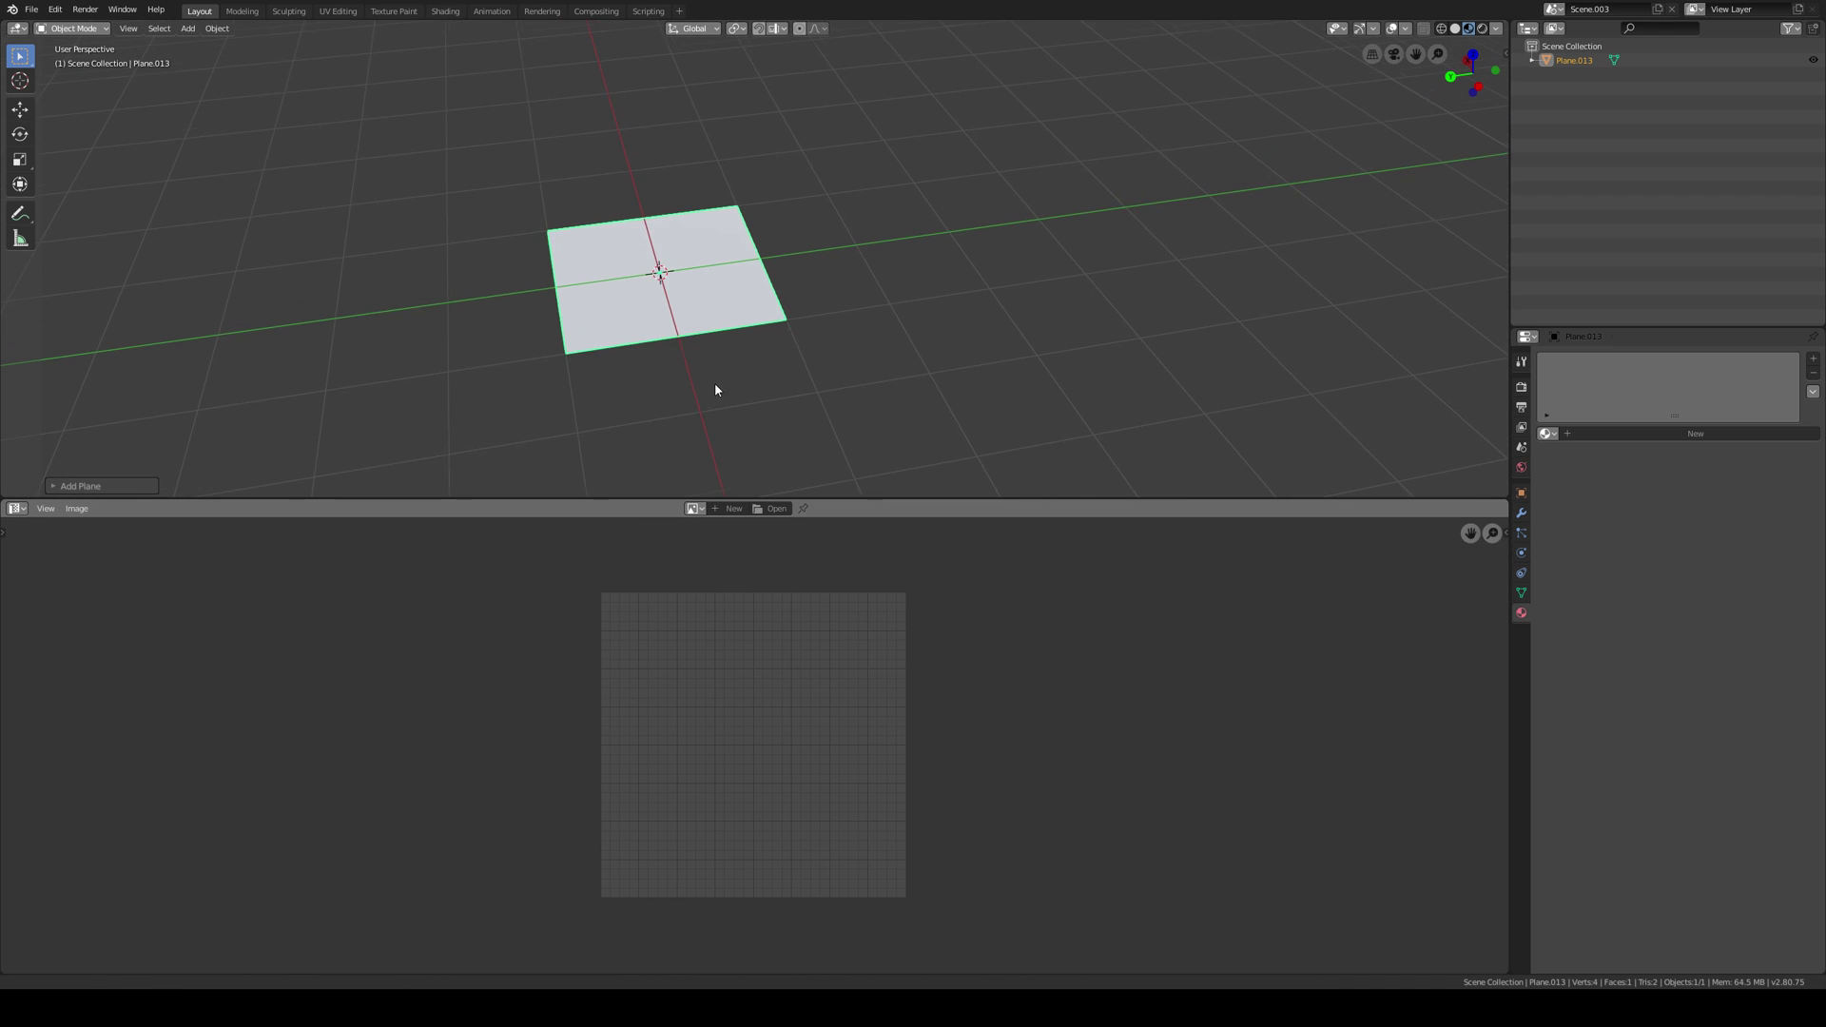
pyautogui.press('Tab')
pyautogui.scroll(1, 730, 686)
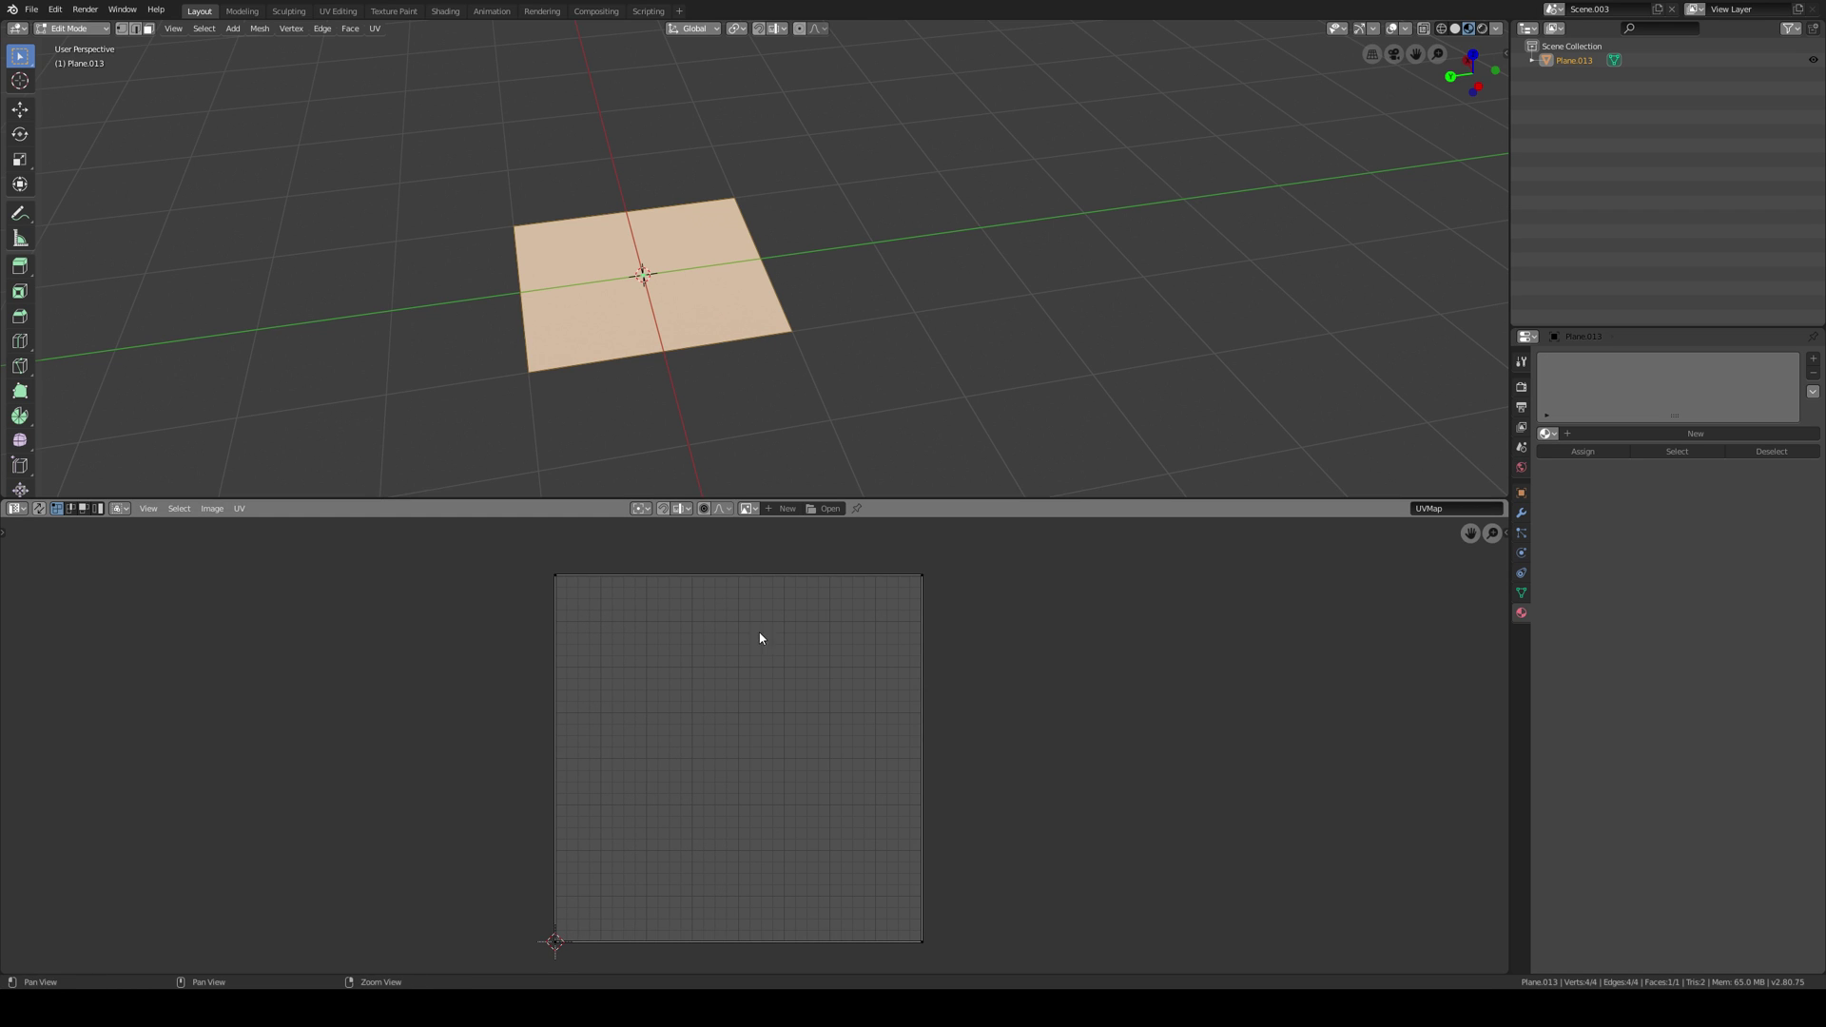
pyautogui.scroll(1, 724, 359)
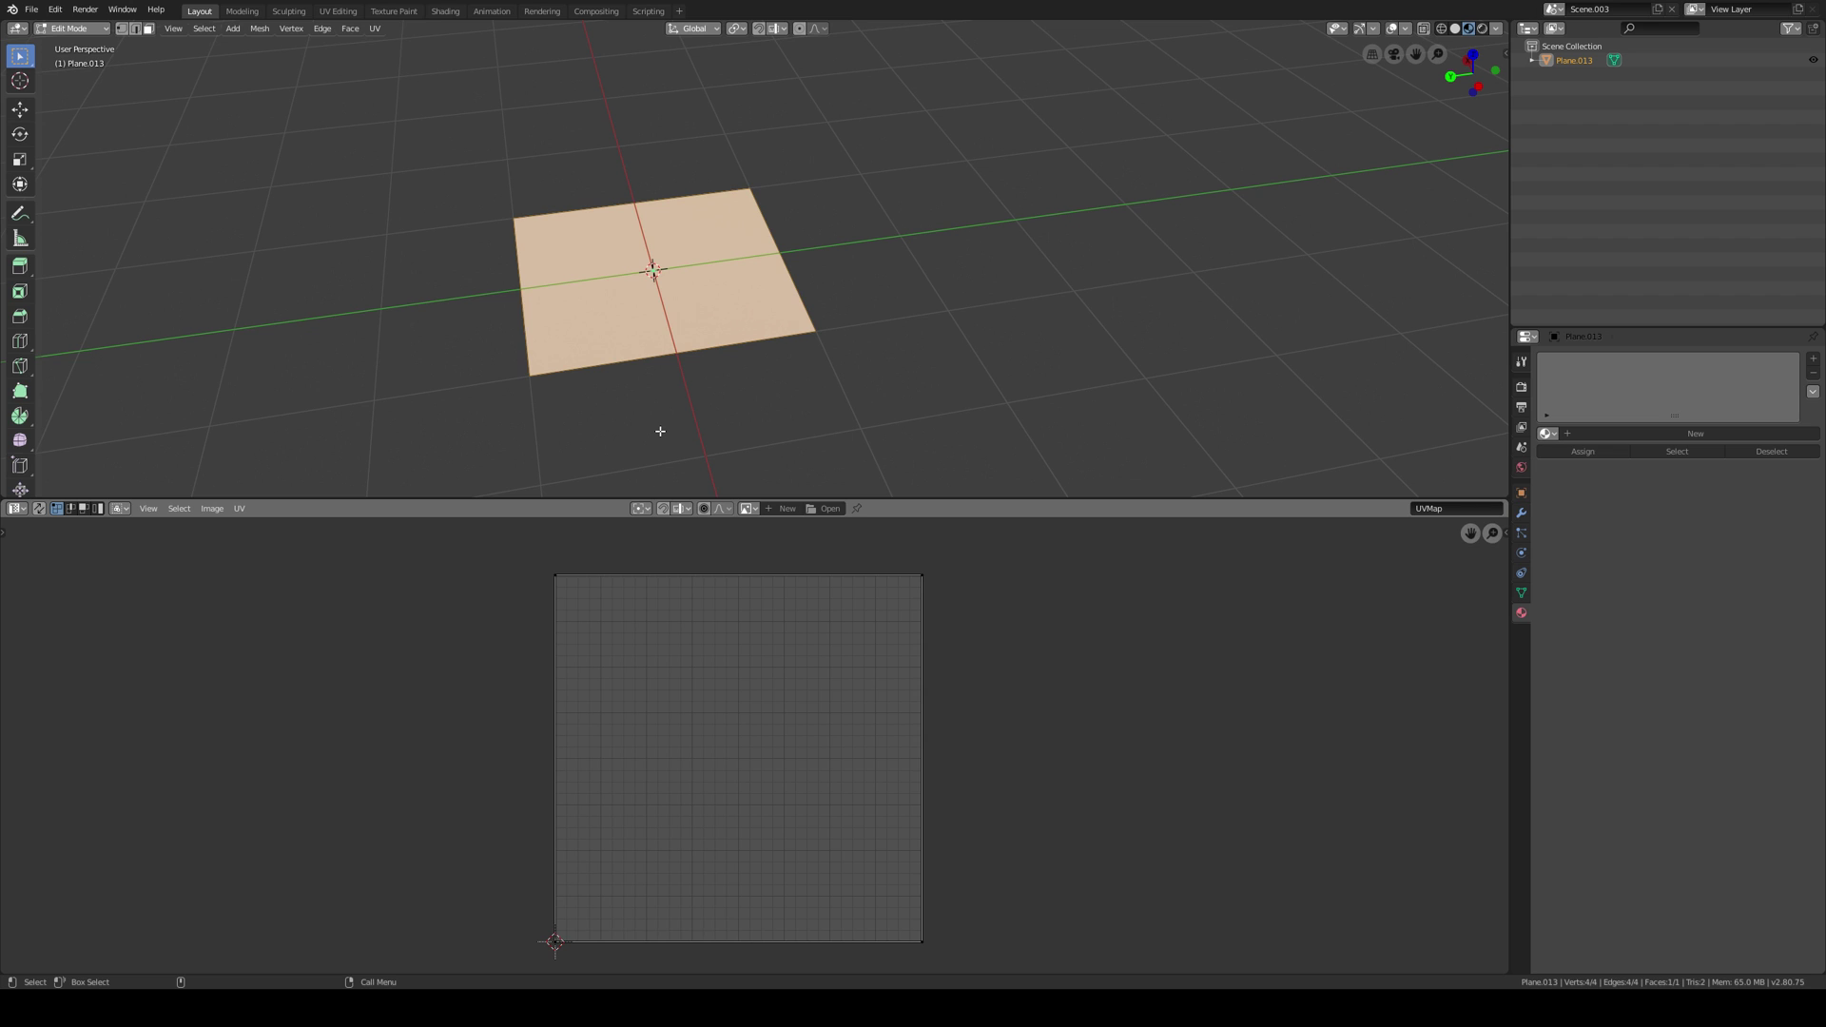
pyautogui.press('Tab')
pyautogui.moveTo(660, 437); pyautogui.dragTo(713, 428, button='middle')
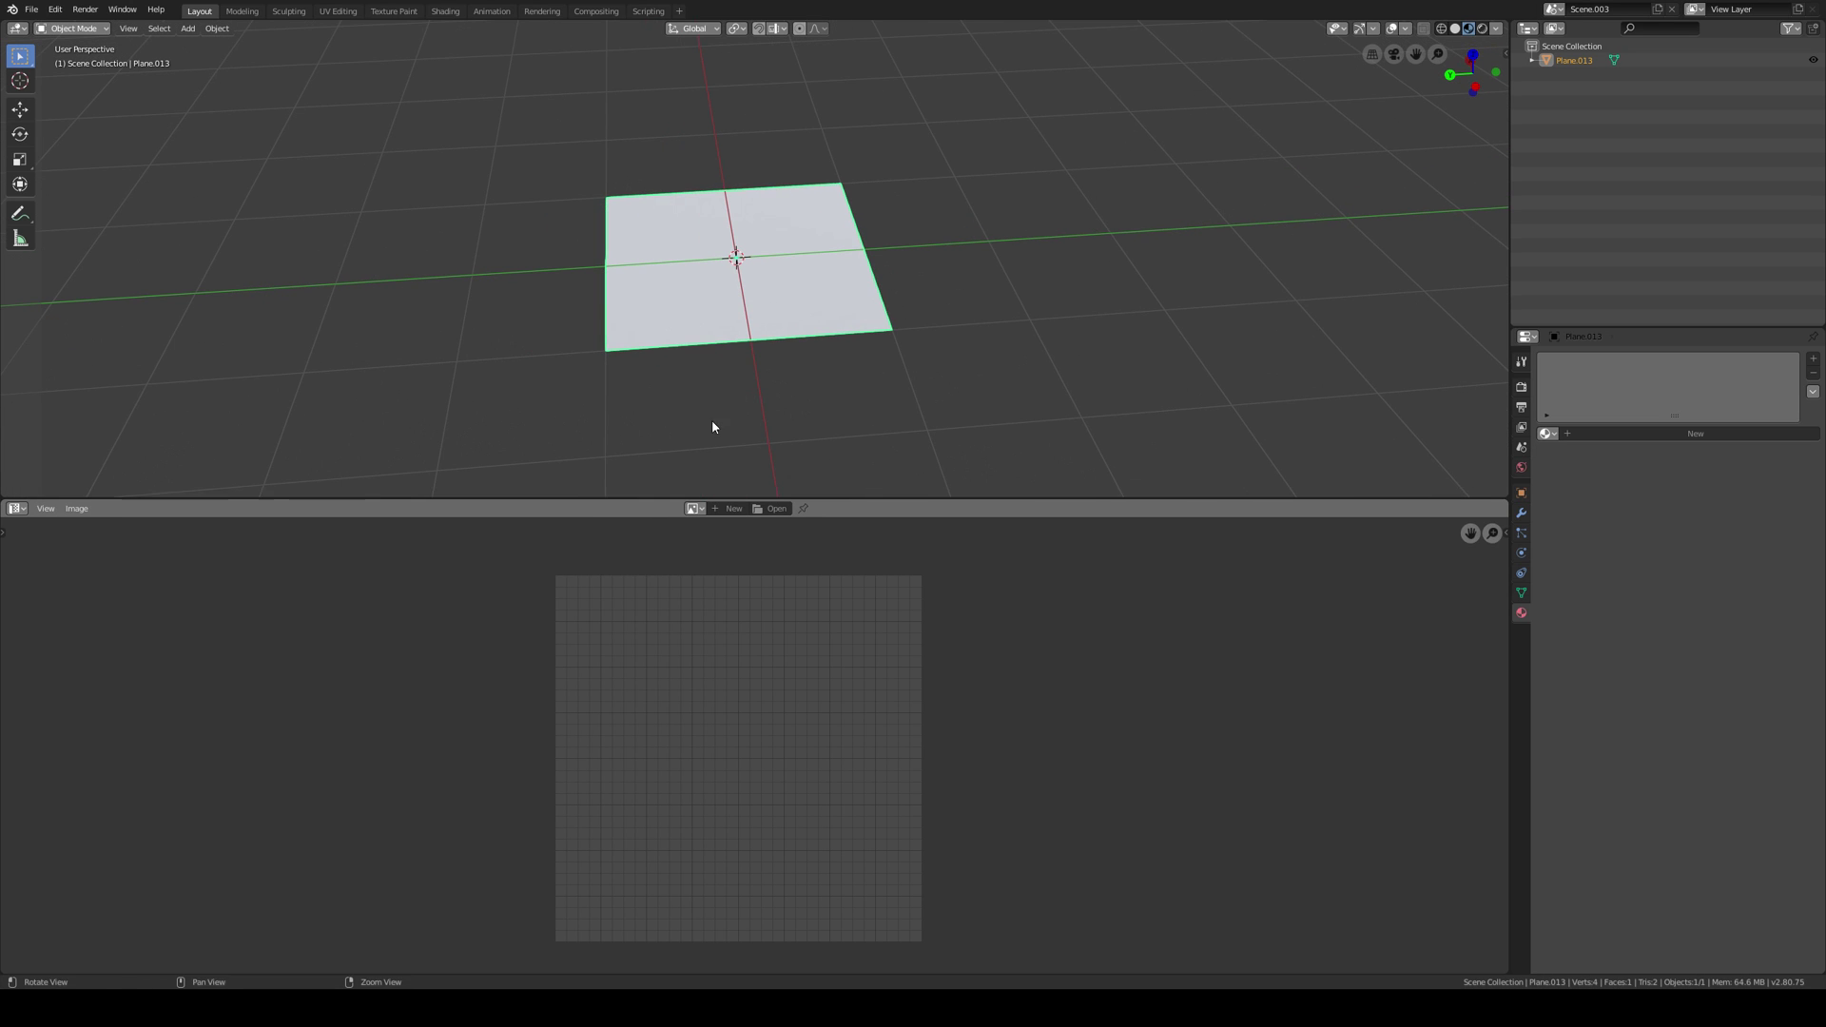
pyautogui.click(17, 509)
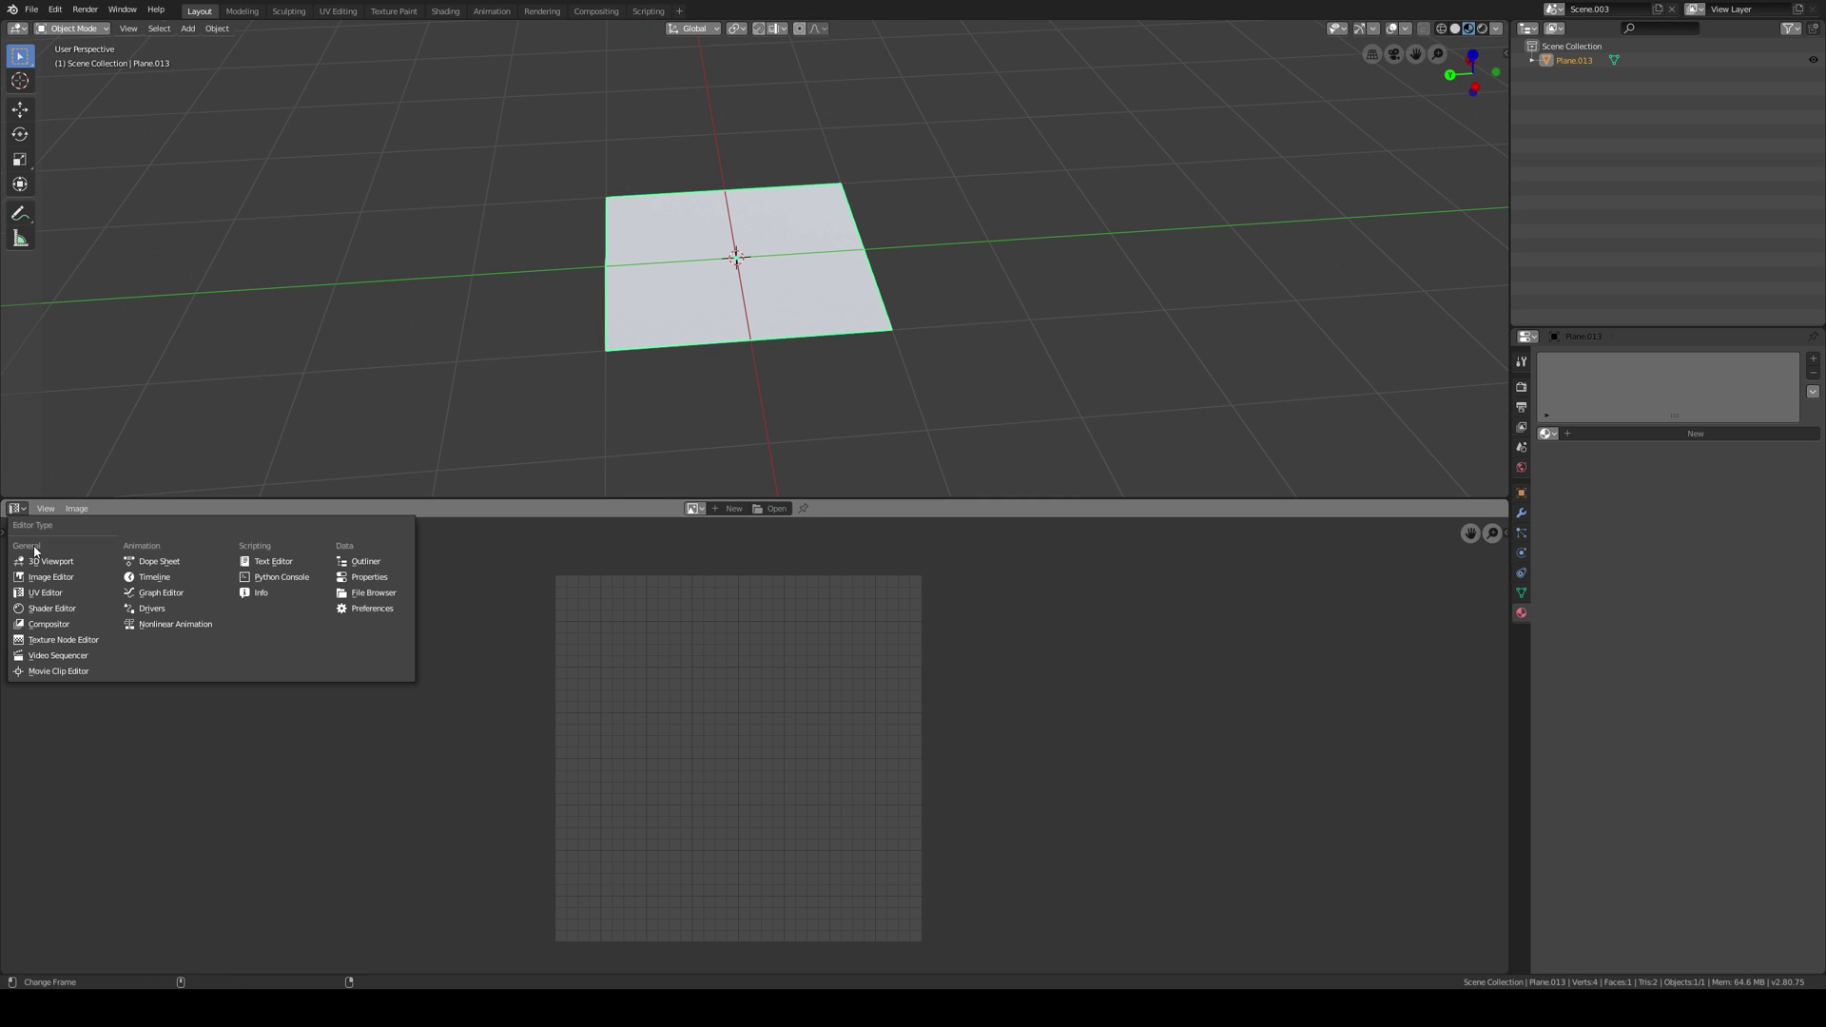
pyautogui.click(52, 608)
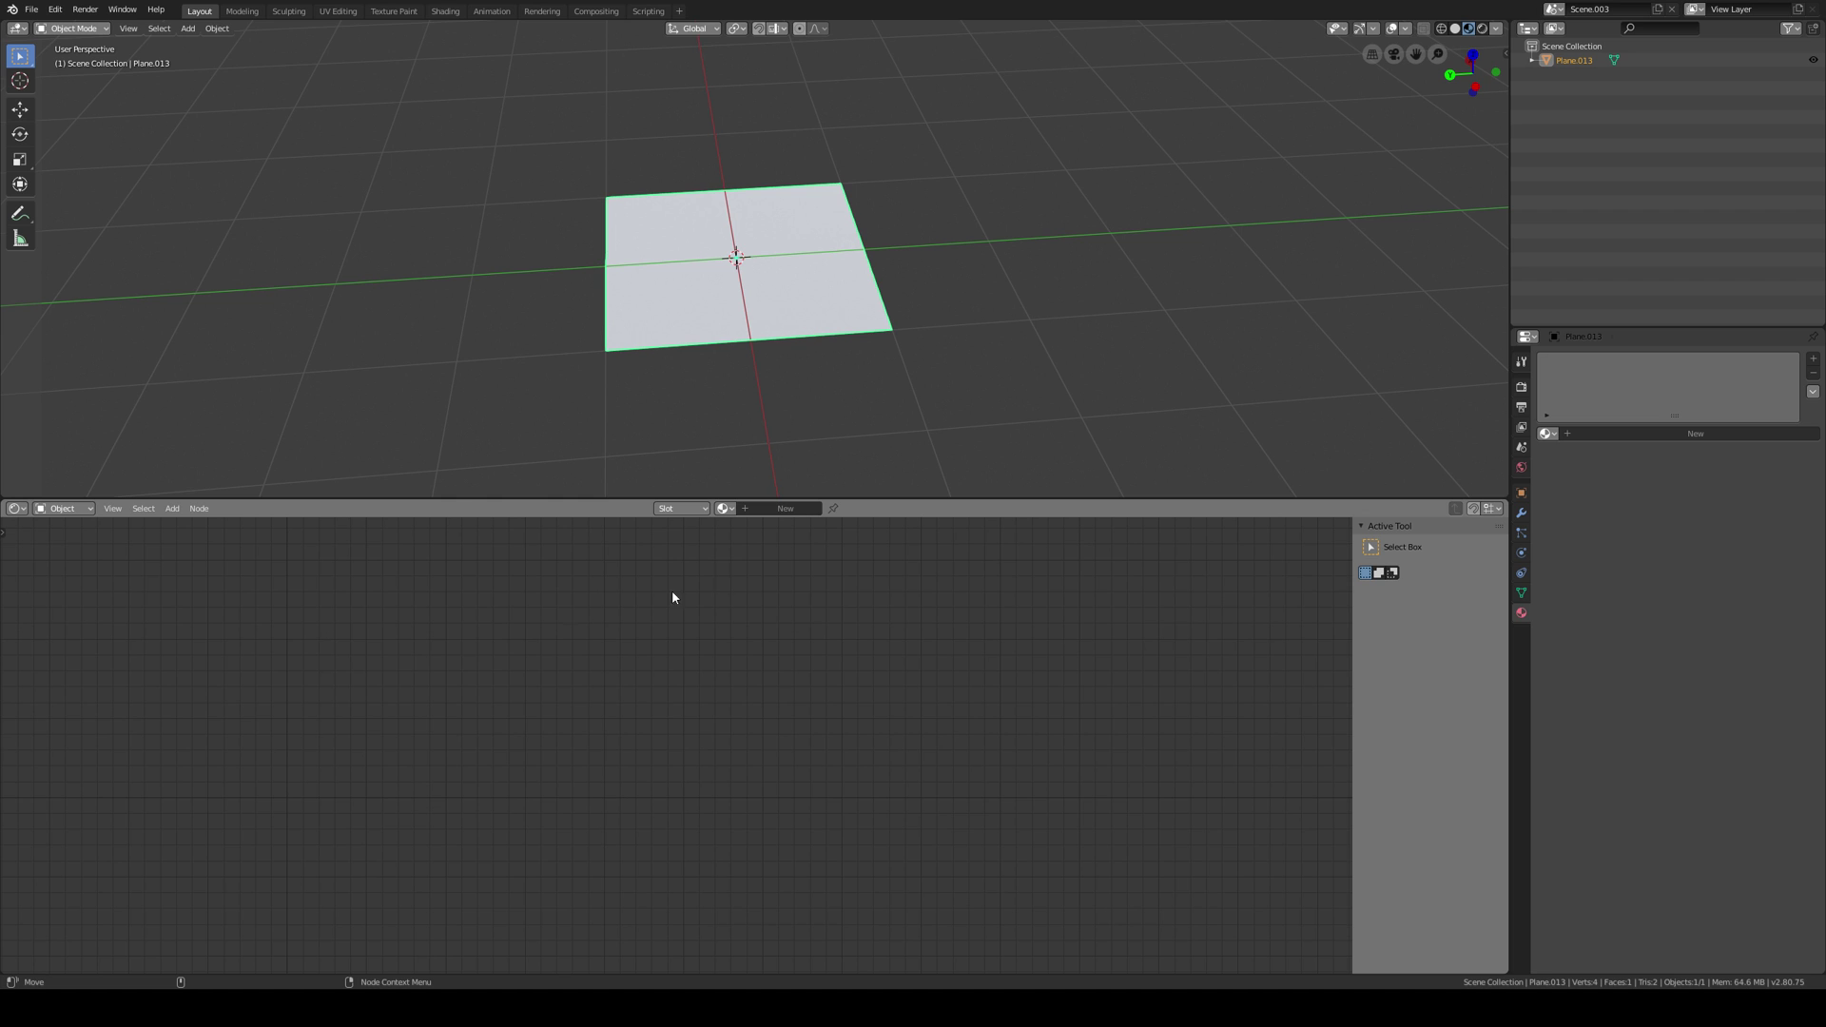
# Give the plane a new node-based material and nudge its Material Output node slightly away from the Principled BSDF.
pyautogui.click(780, 511)
pyautogui.moveTo(791, 636); pyautogui.dragTo(1023, 632, button='middle')
pyautogui.scroll(-6, 913, 652)
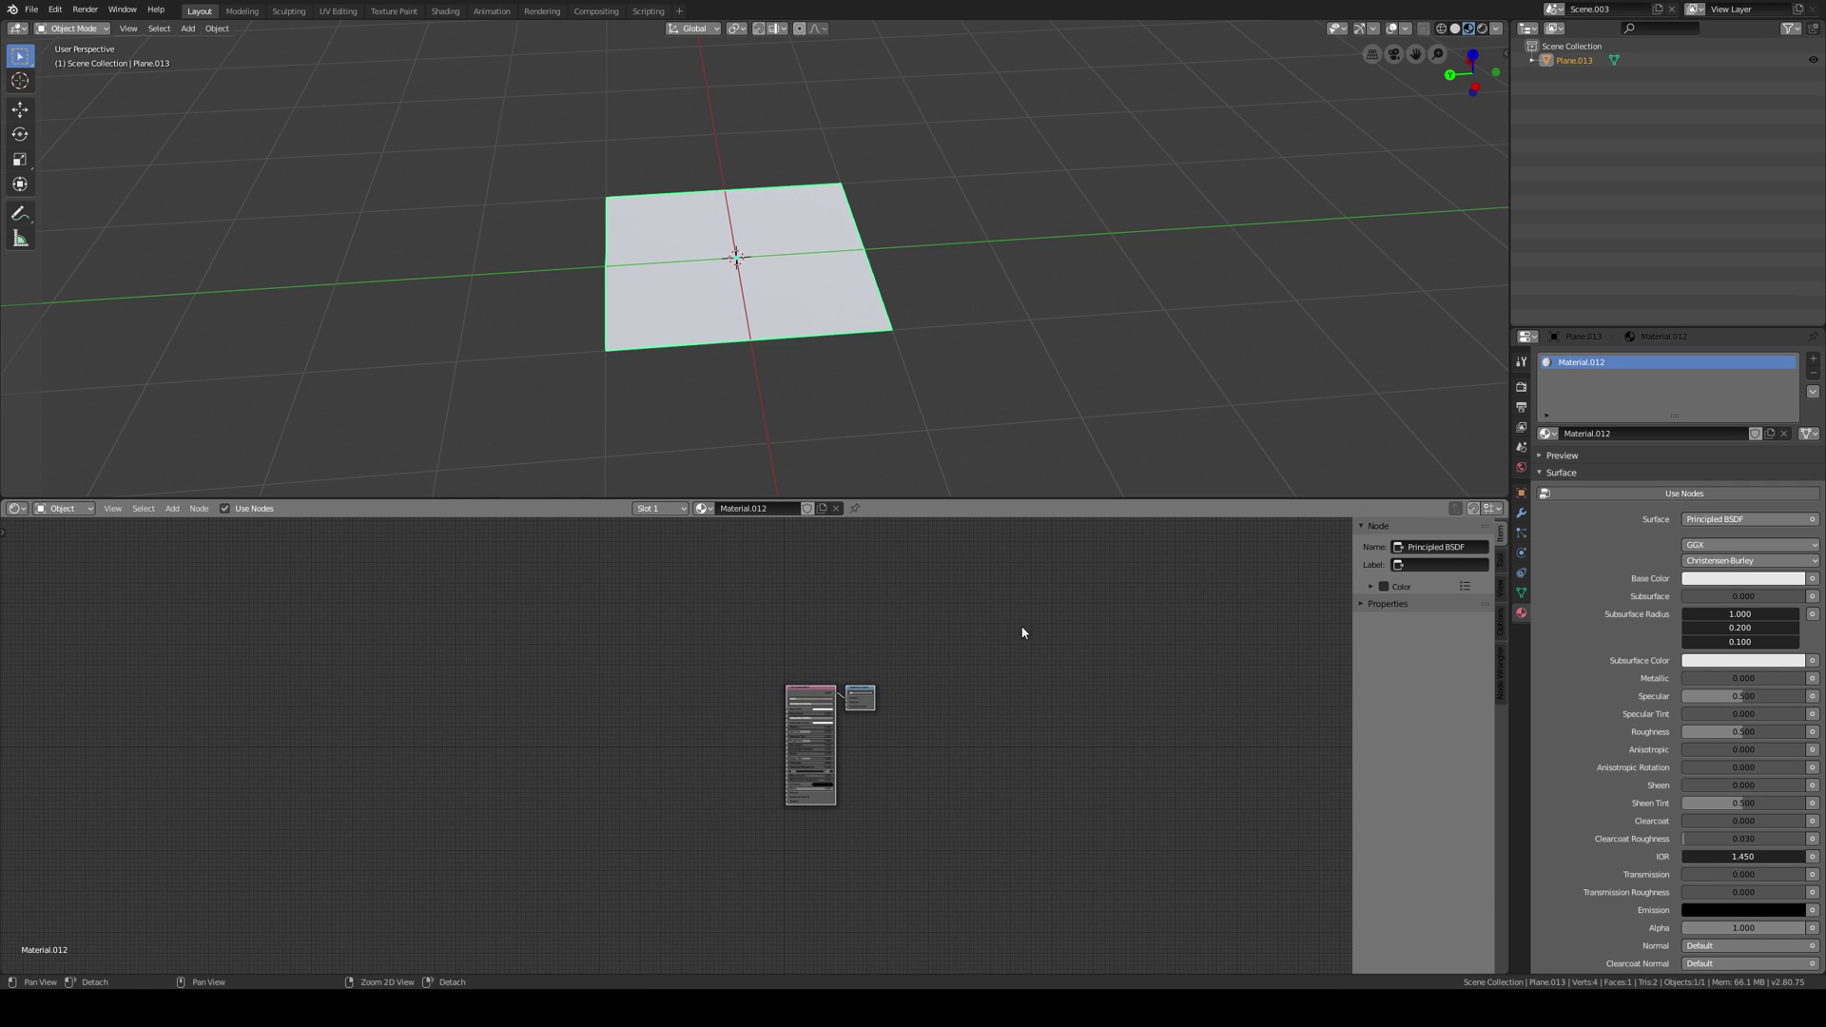
pyautogui.scroll(1, 895, 353)
pyautogui.moveTo(909, 362); pyautogui.dragTo(917, 371, button='middle')
pyautogui.scroll(11, 856, 747)
pyautogui.moveTo(1004, 662); pyautogui.dragTo(1006, 622, button='middle')
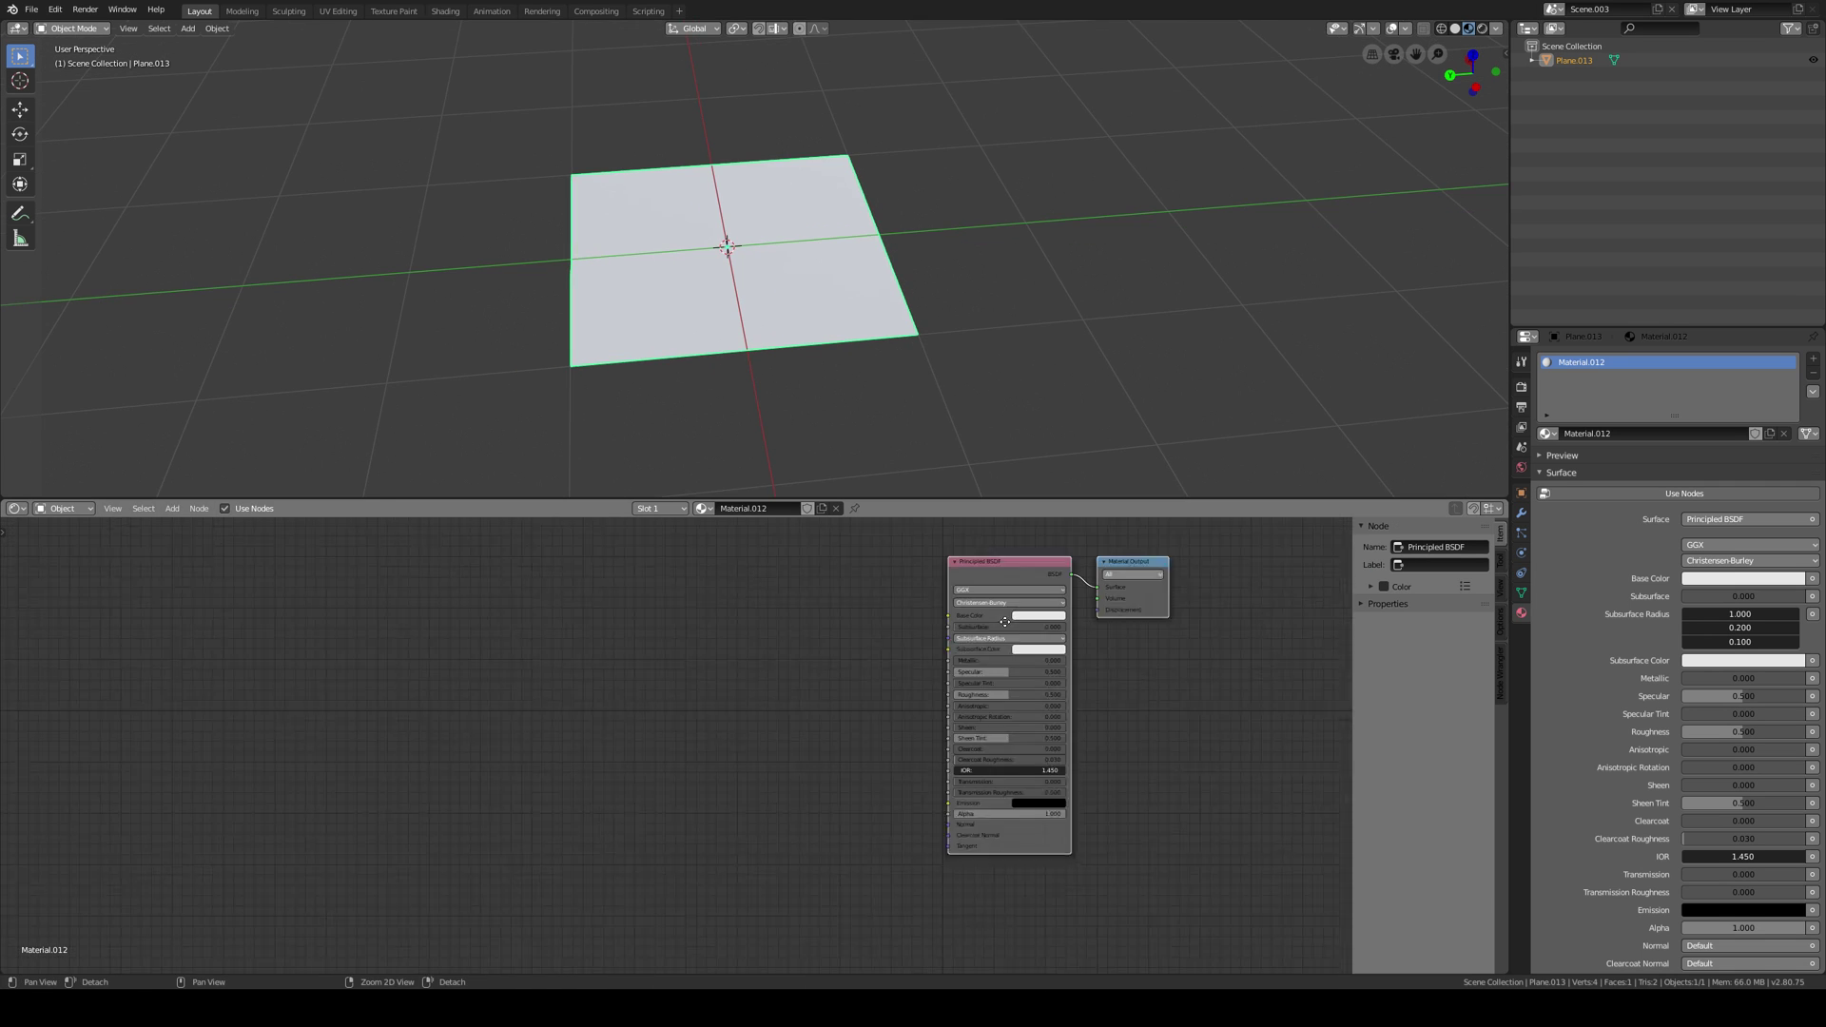
pyautogui.keyDown('alt'); pyautogui.moveTo(818, 687); pyautogui.dragTo(913, 648, button='right'); pyautogui.keyUp('alt')
pyautogui.keyDown('alt'); pyautogui.moveTo(1040, 594); pyautogui.dragTo(786, 717, button='middle'); pyautogui.keyUp('alt')
pyautogui.keyDown('alt'); pyautogui.moveTo(786, 717); pyautogui.dragTo(680, 761, button='right'); pyautogui.keyUp('alt')
pyautogui.moveTo(921, 670); pyautogui.dragTo(973, 639, button='middle')
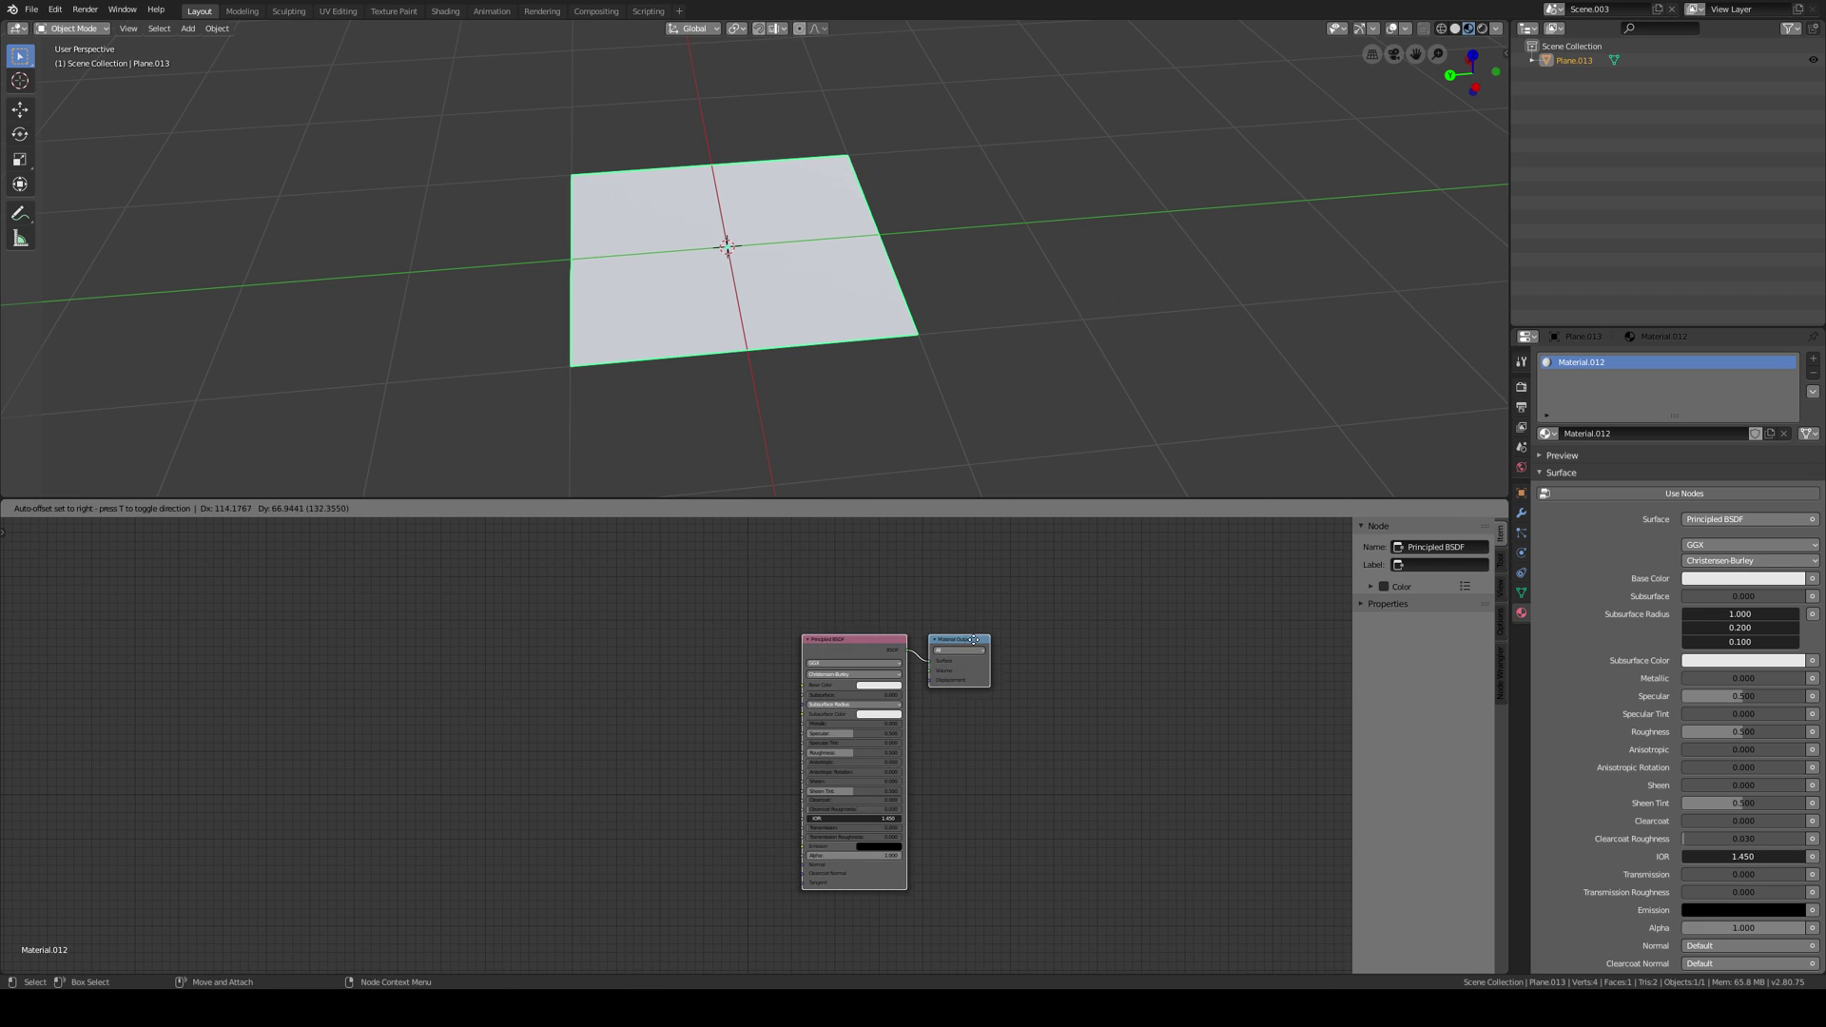
pyautogui.moveTo(973, 640); pyautogui.dragTo(976, 636)
# Add a Texture Coordinate node and preview its Generated output on the plane through a Viewer node.
pyautogui.click(459, 675)
pyautogui.hotkey('shift', 'a')
pyautogui.write('s')
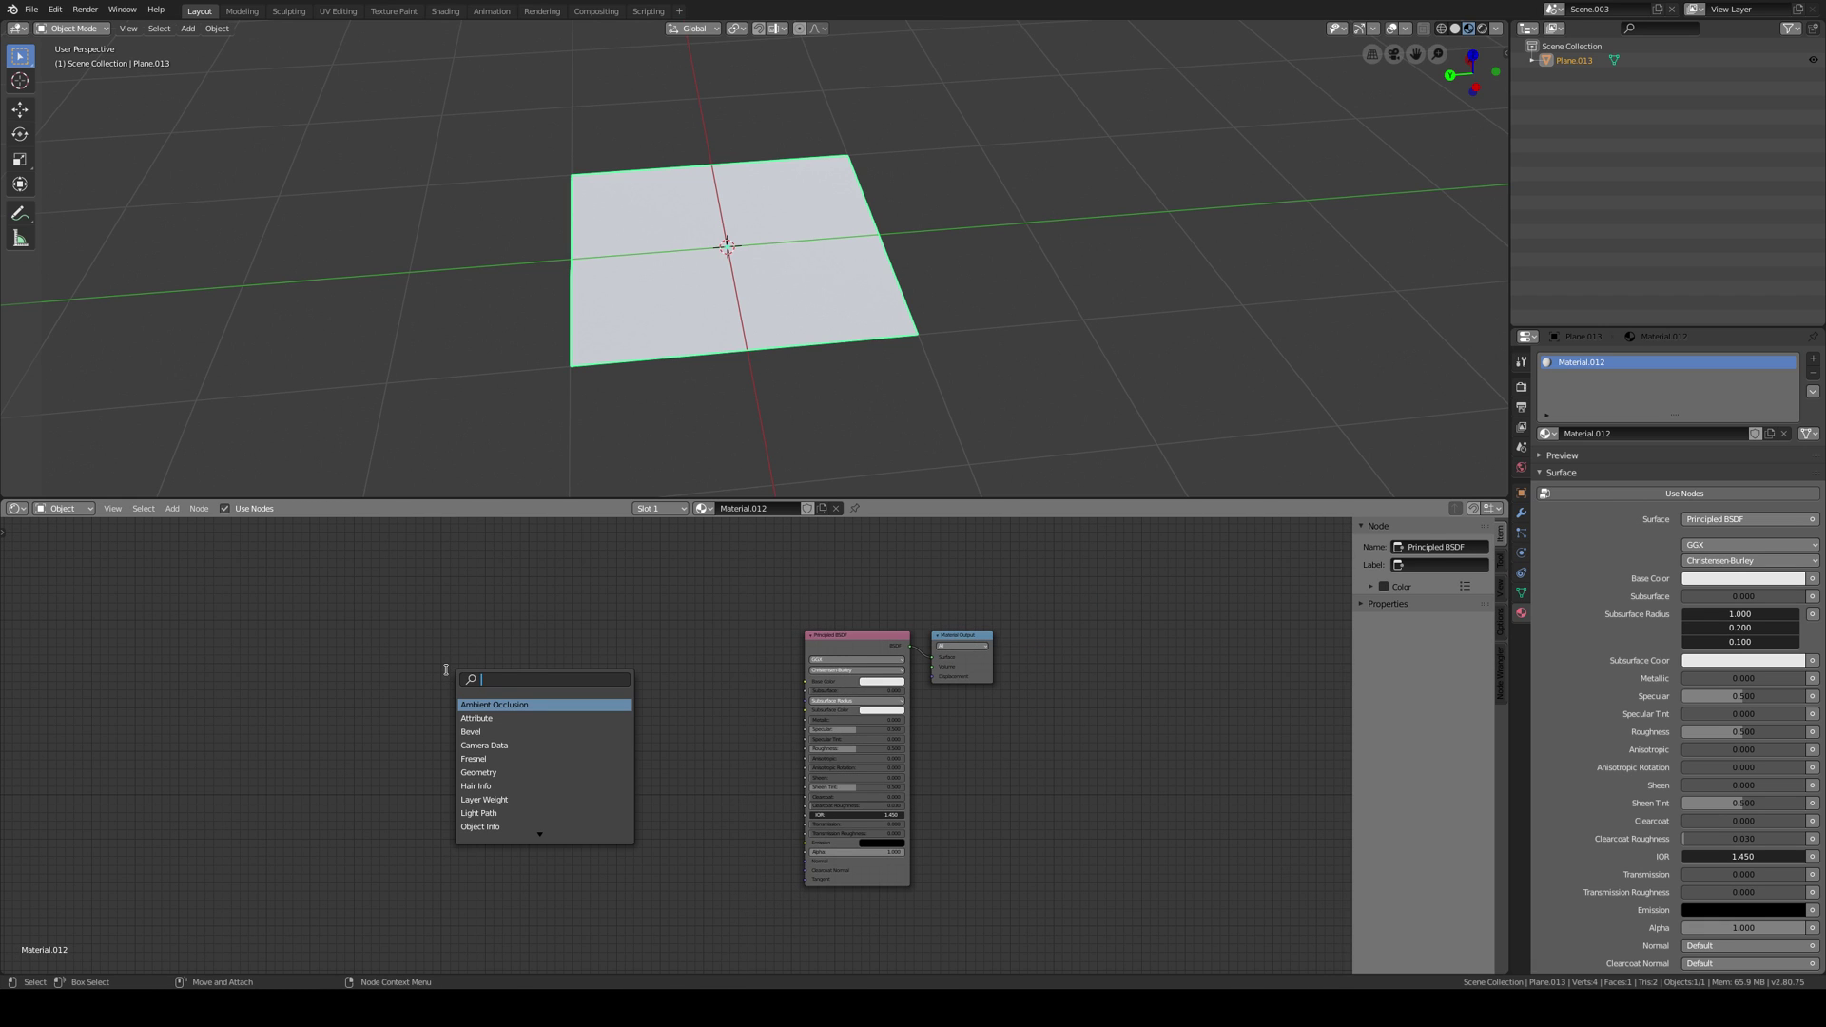
pyautogui.write('texture')
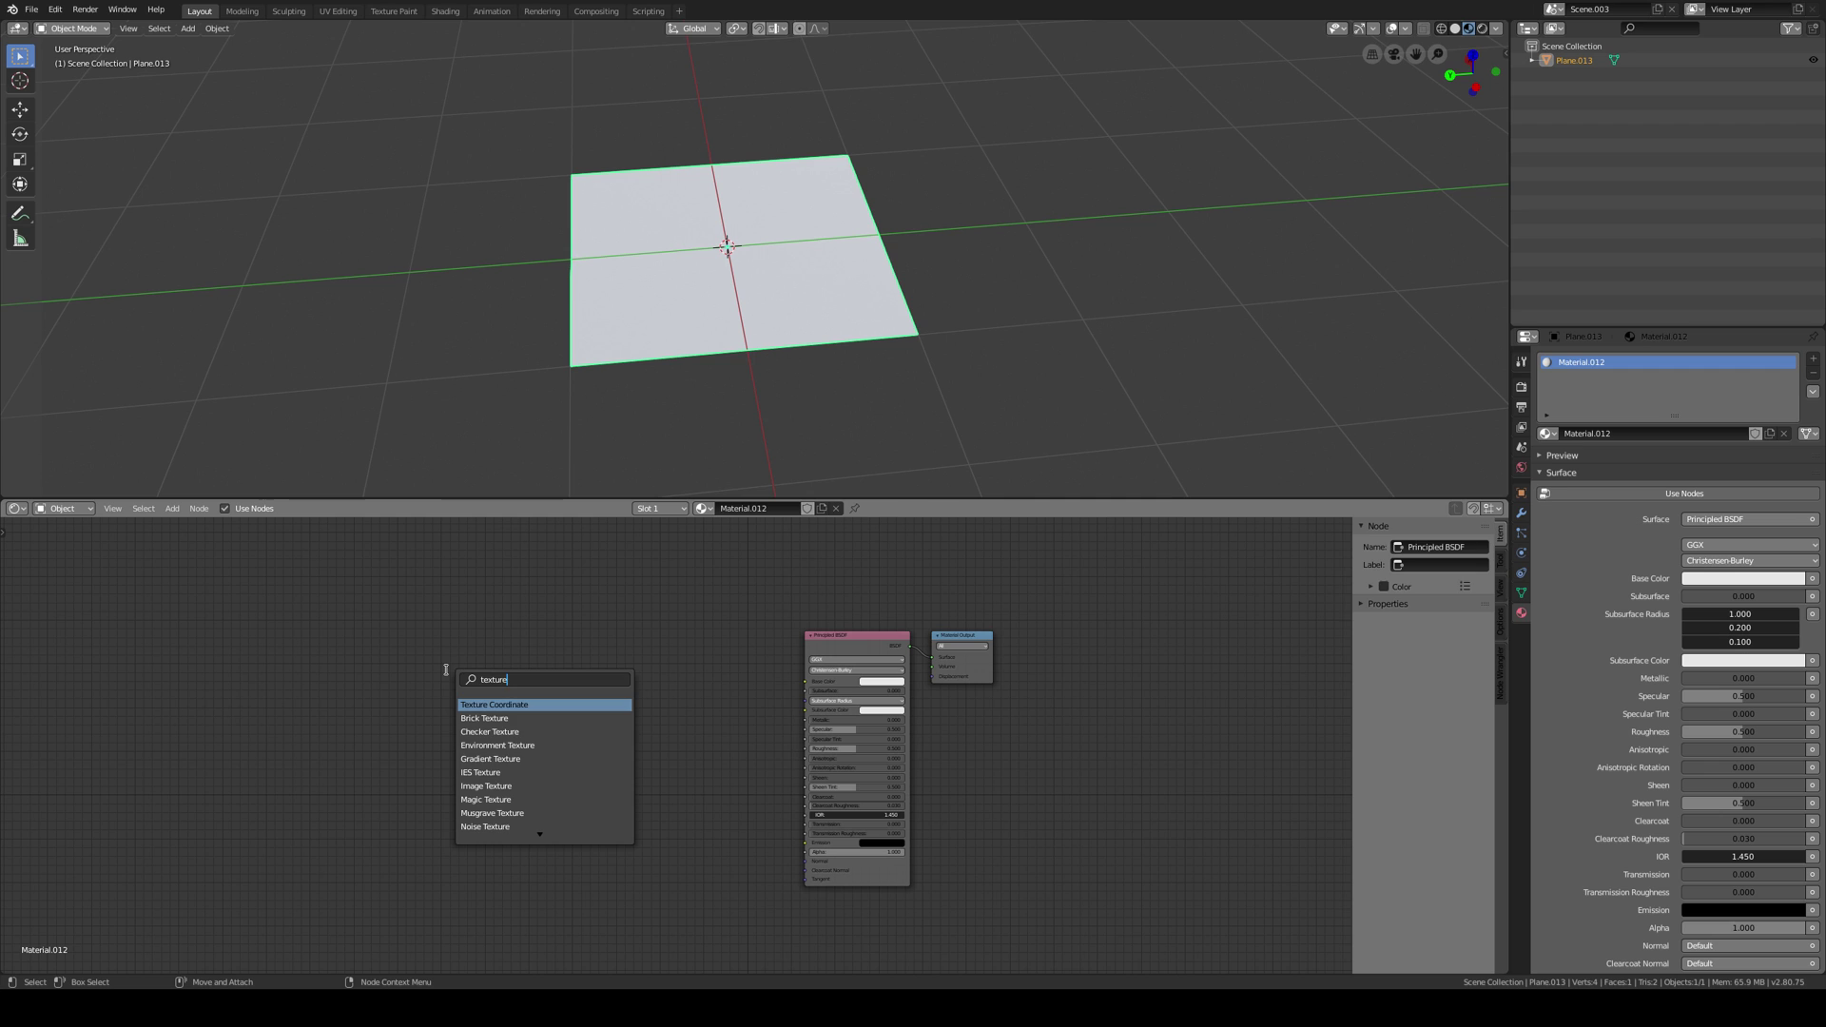
pyautogui.press('Return')
pyautogui.click(486, 678)
pyautogui.keyDown('ctrl'); pyautogui.keyDown('shift'); pyautogui.click(486, 678); pyautogui.keyUp('shift'); pyautogui.keyUp('ctrl')
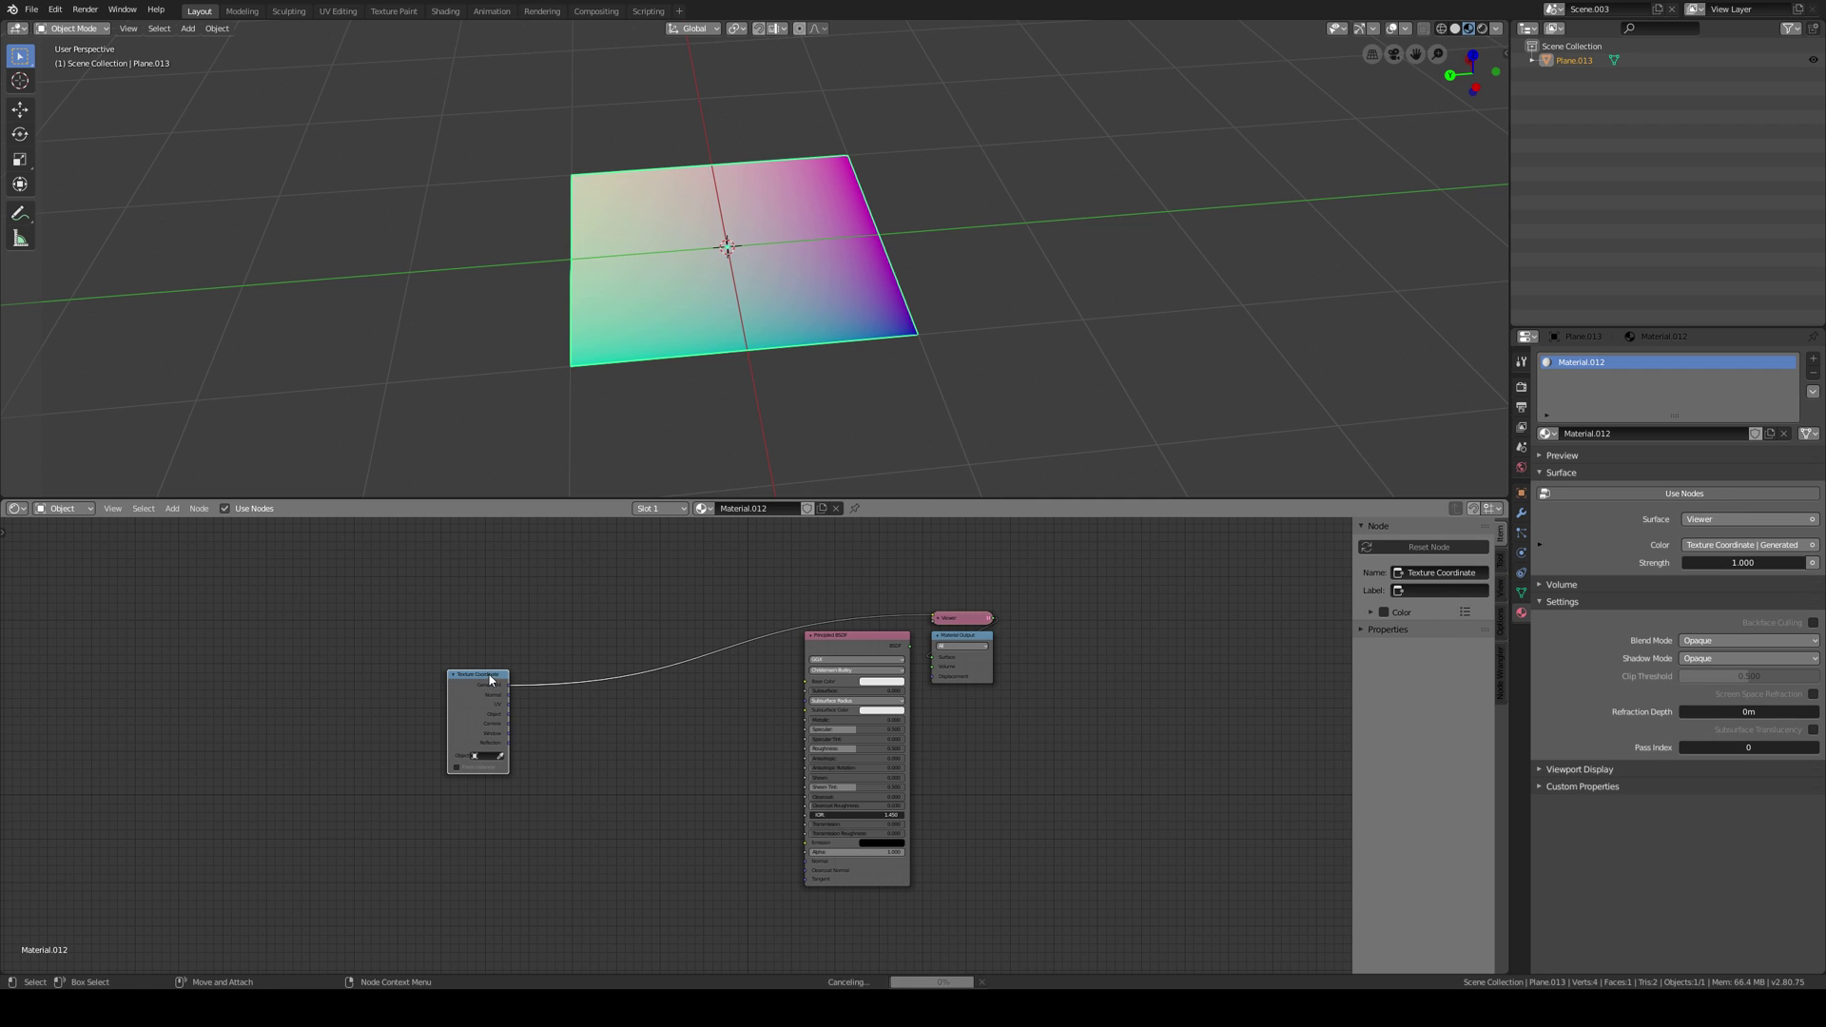
# Rearrange the node graph by moving the Material Output node upward and the Principled BSDF below the Viewer connection.
pyautogui.press('Home')
pyautogui.moveTo(899, 631); pyautogui.dragTo(883, 580)
pyautogui.moveTo(815, 649); pyautogui.dragTo(844, 682)
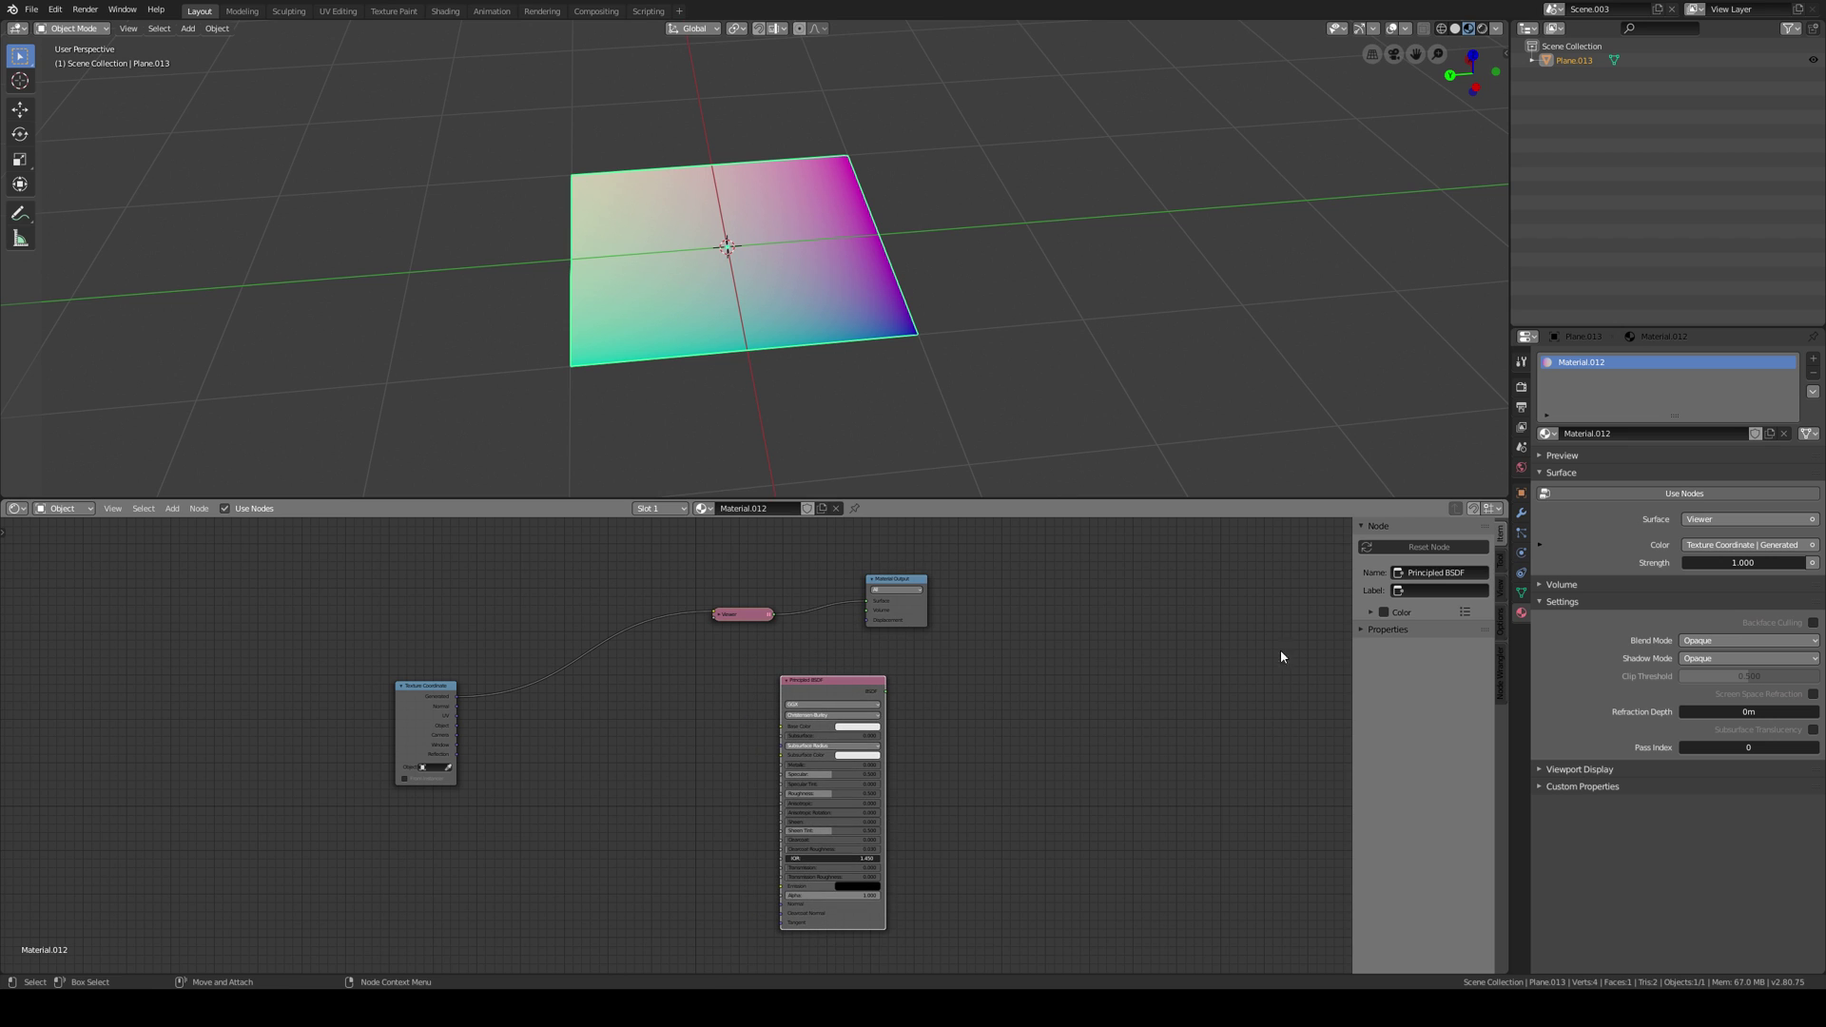
# Display the Node Wrangler tools beside the node graph.
pyautogui.click(1501, 671)
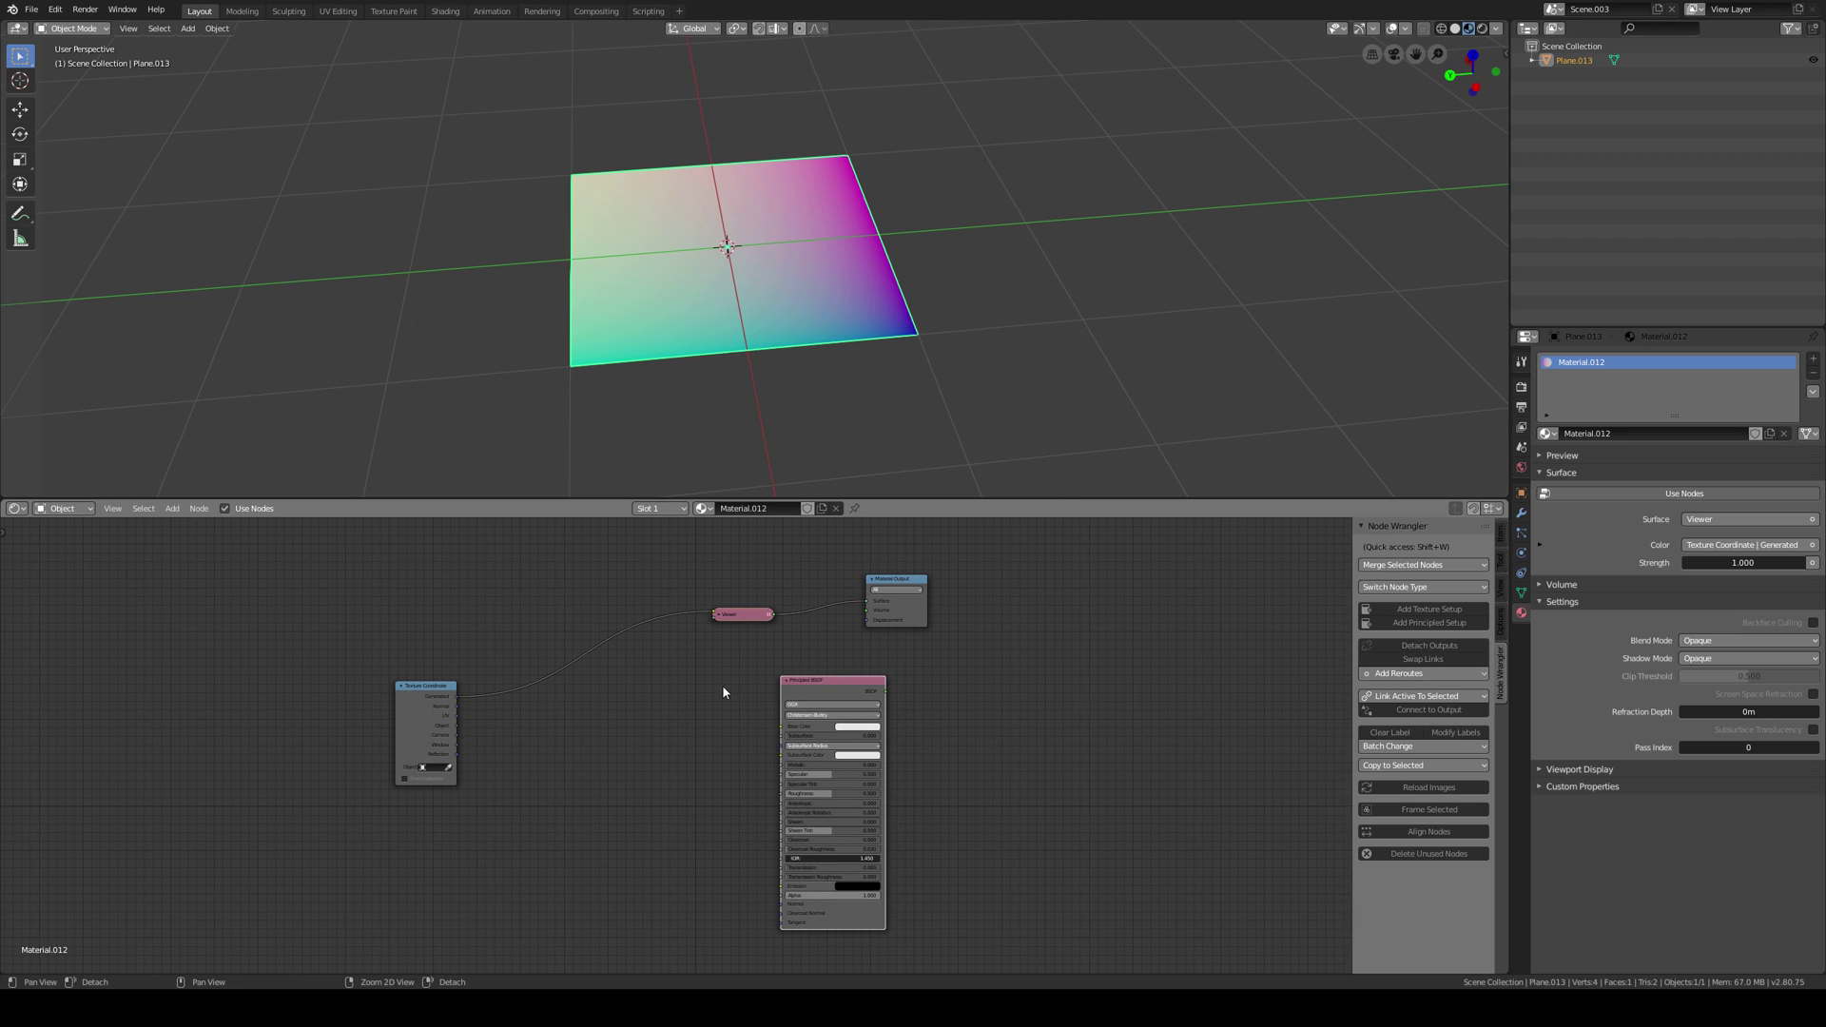
pyautogui.scroll(1, 628, 648)
pyautogui.scroll(2, 690, 562)
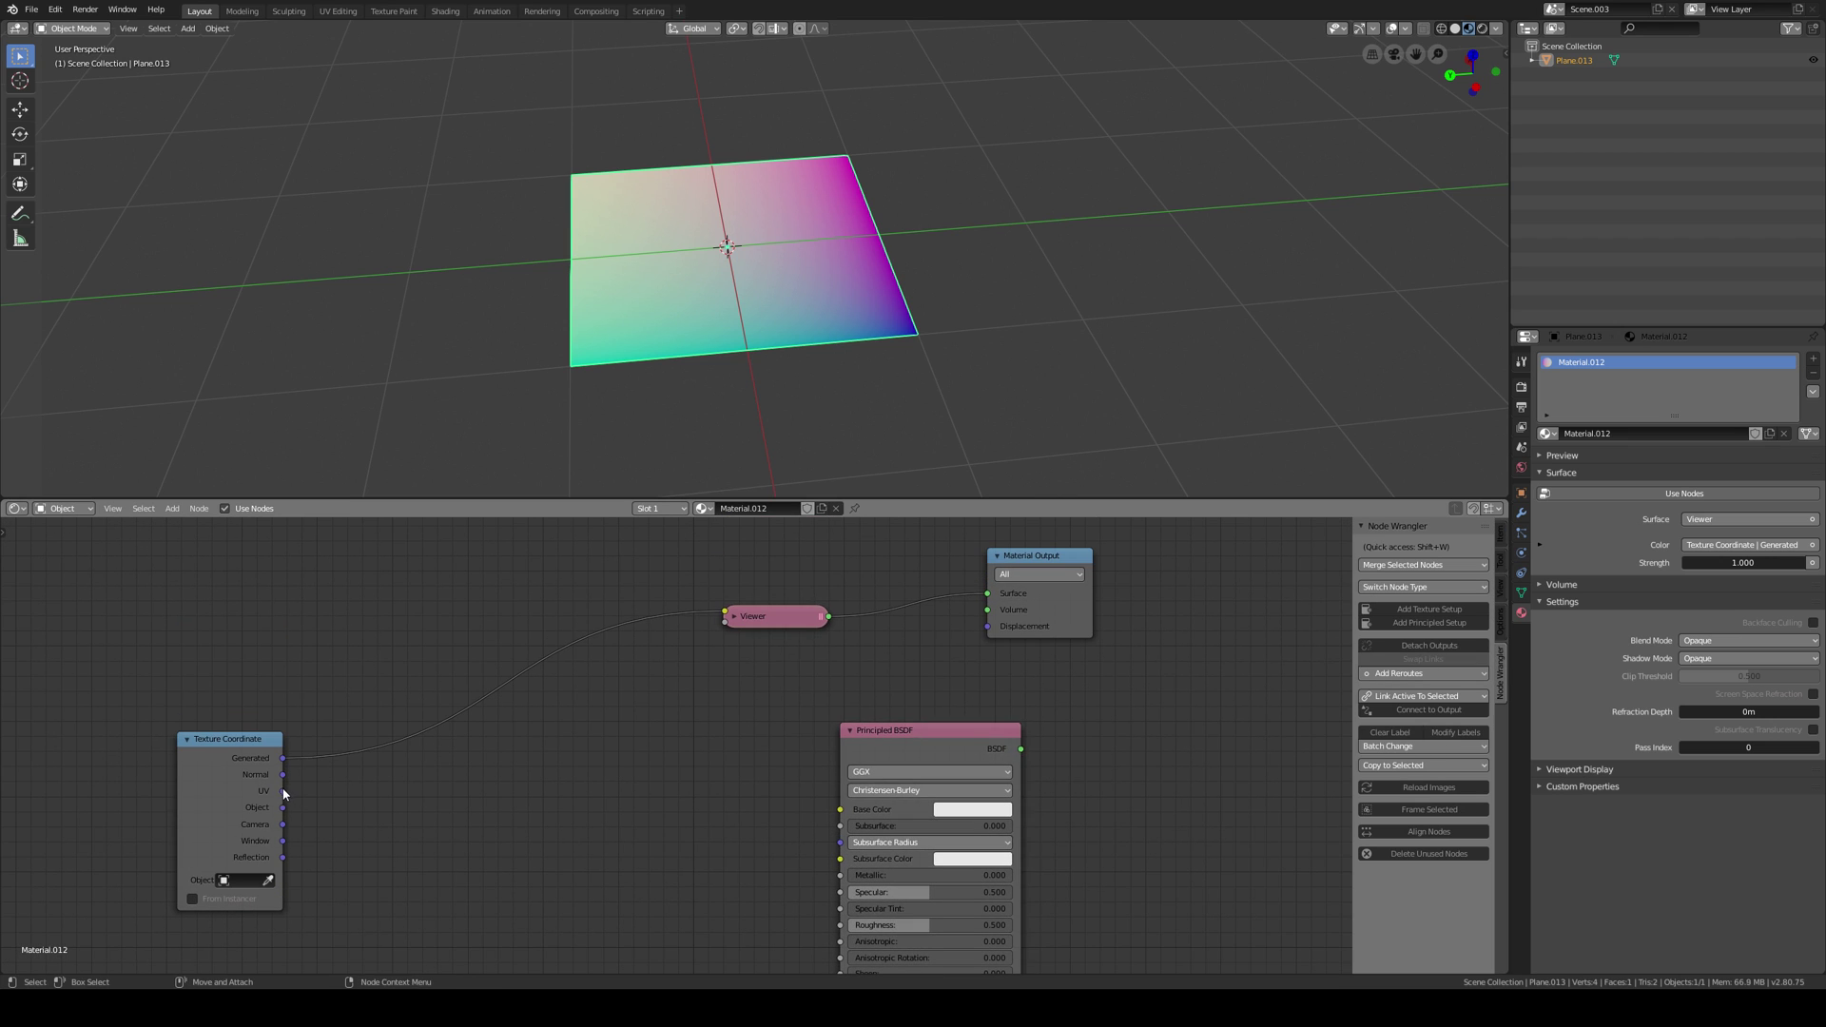
# Preview the UV output of the Texture Coordinate node through the Viewer and spread the two nodes apart.
pyautogui.moveTo(283, 791); pyautogui.dragTo(724, 612)
pyautogui.moveTo(761, 616); pyautogui.dragTo(731, 646)
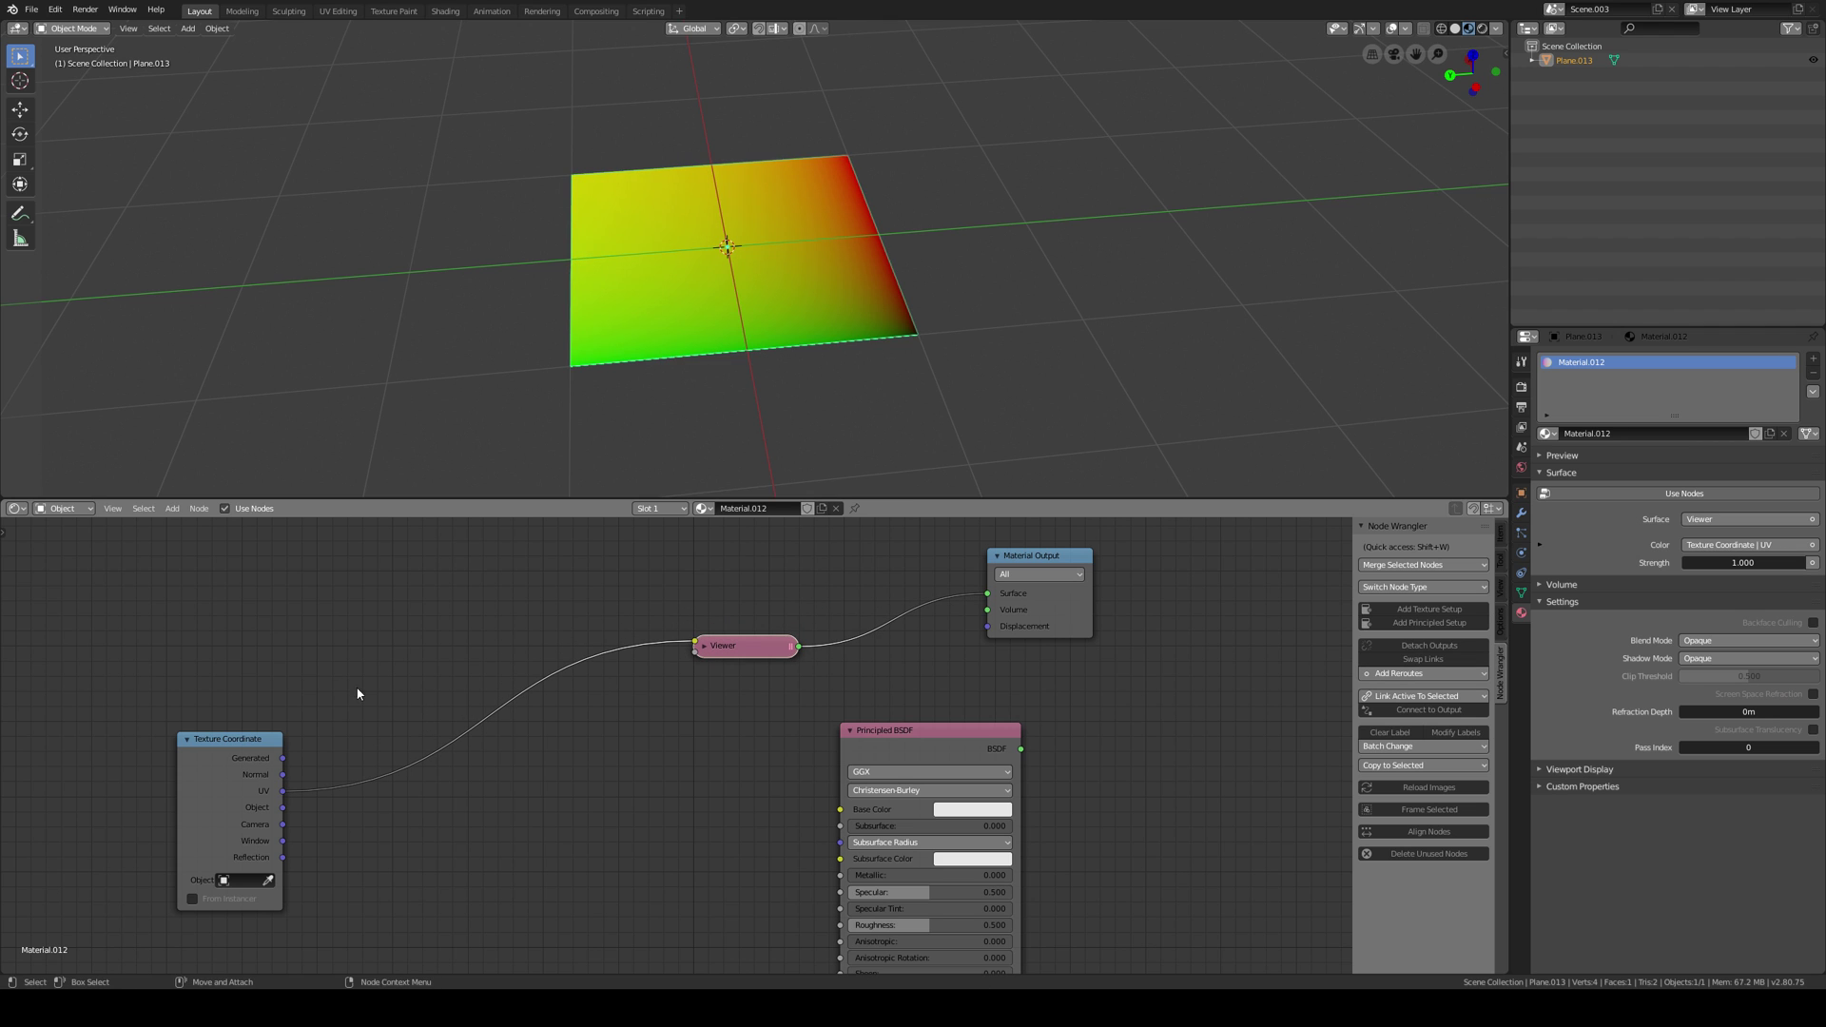
pyautogui.moveTo(747, 381); pyautogui.dragTo(681, 486, button='middle')
pyautogui.moveTo(247, 739); pyautogui.dragTo(189, 671)
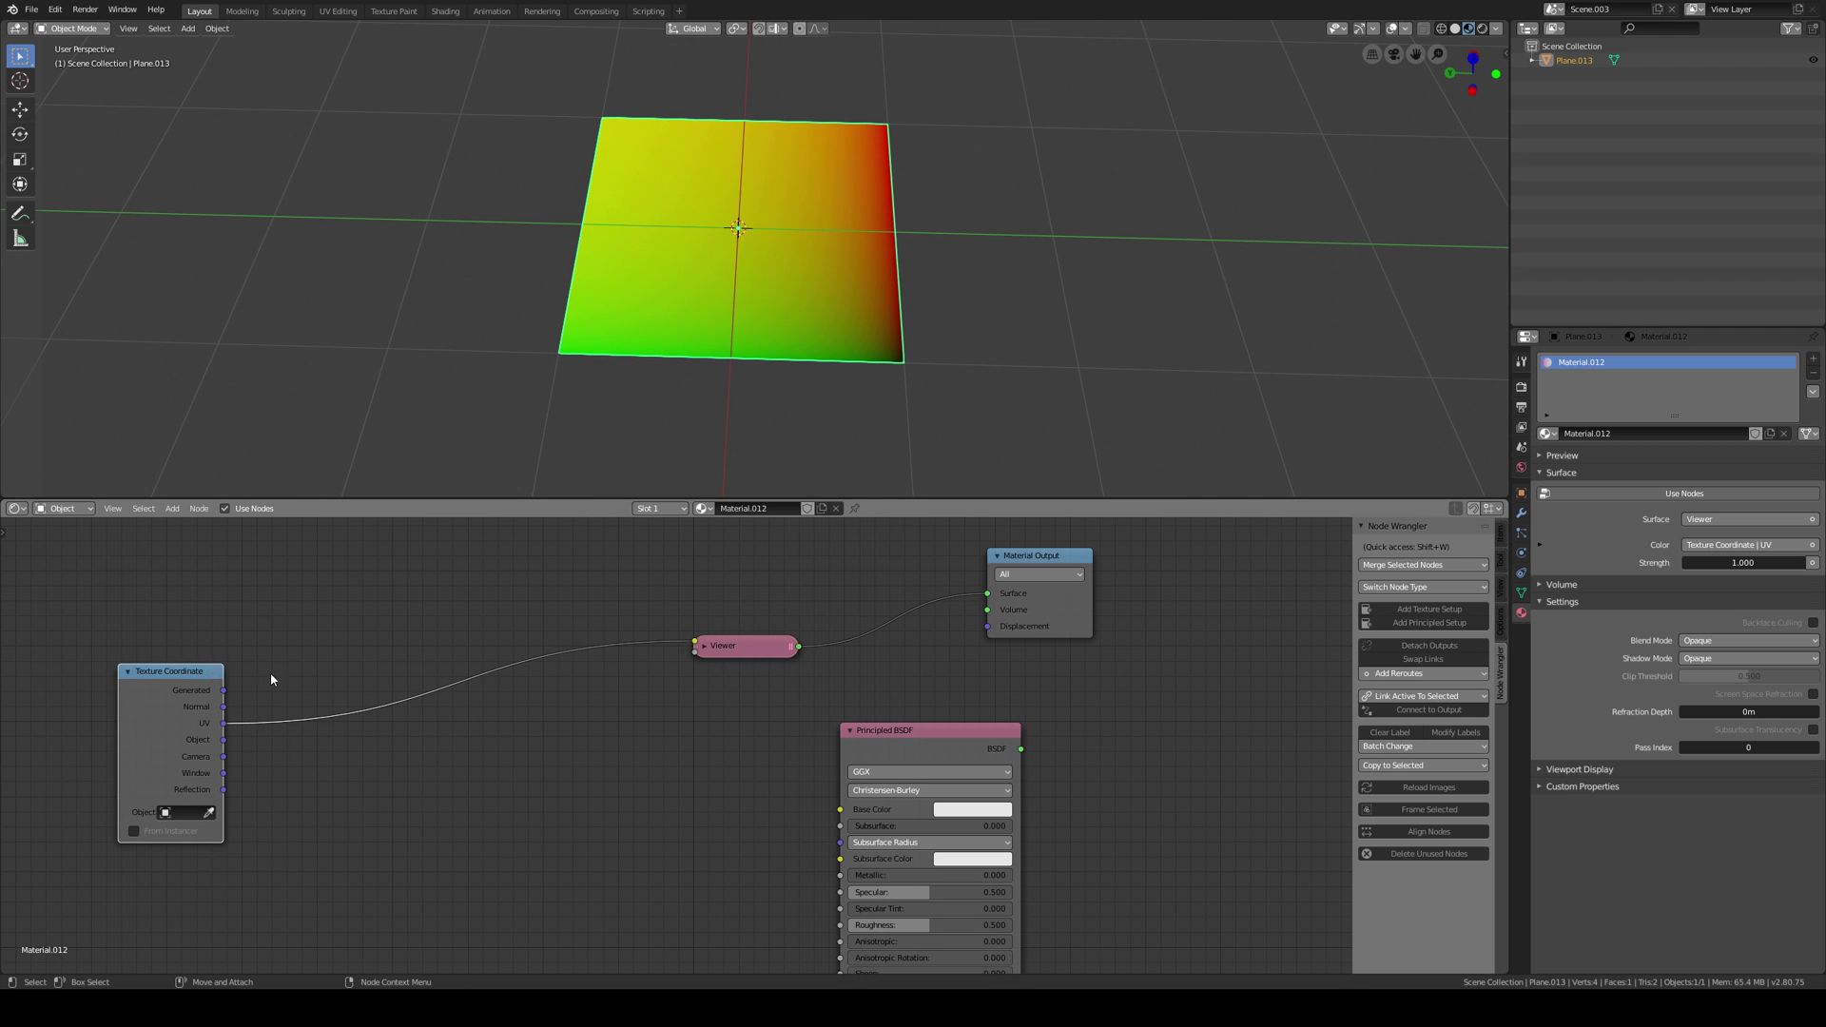
pyautogui.scroll(-4, 457, 613)
pyautogui.keyDown('shift'); pyautogui.moveTo(674, 416); pyautogui.dragTo(636, 428, button='middle'); pyautogui.keyUp('shift')
pyautogui.scroll(1, 636, 428)
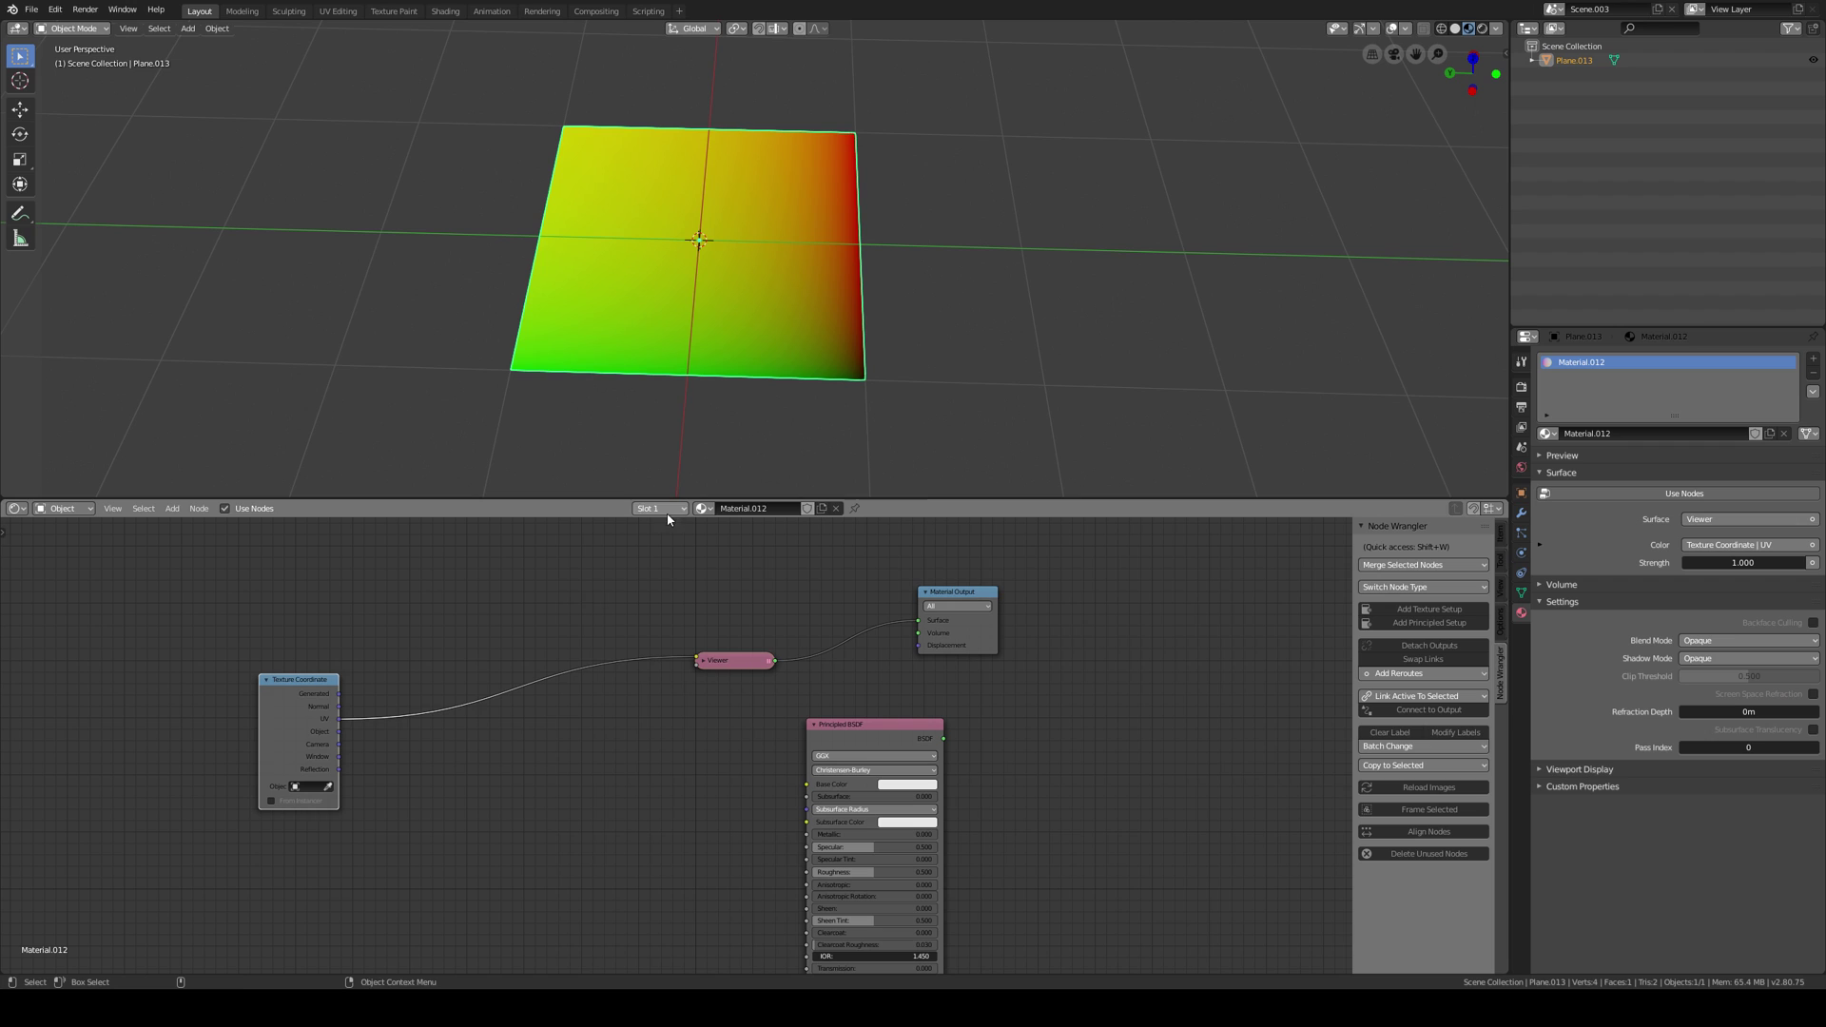
pyautogui.moveTo(298, 700); pyautogui.dragTo(242, 702)
# Add a Separate XYZ node fed by the UV output and preview its X output on the plane.
pyautogui.hotkey('shift', 'a')
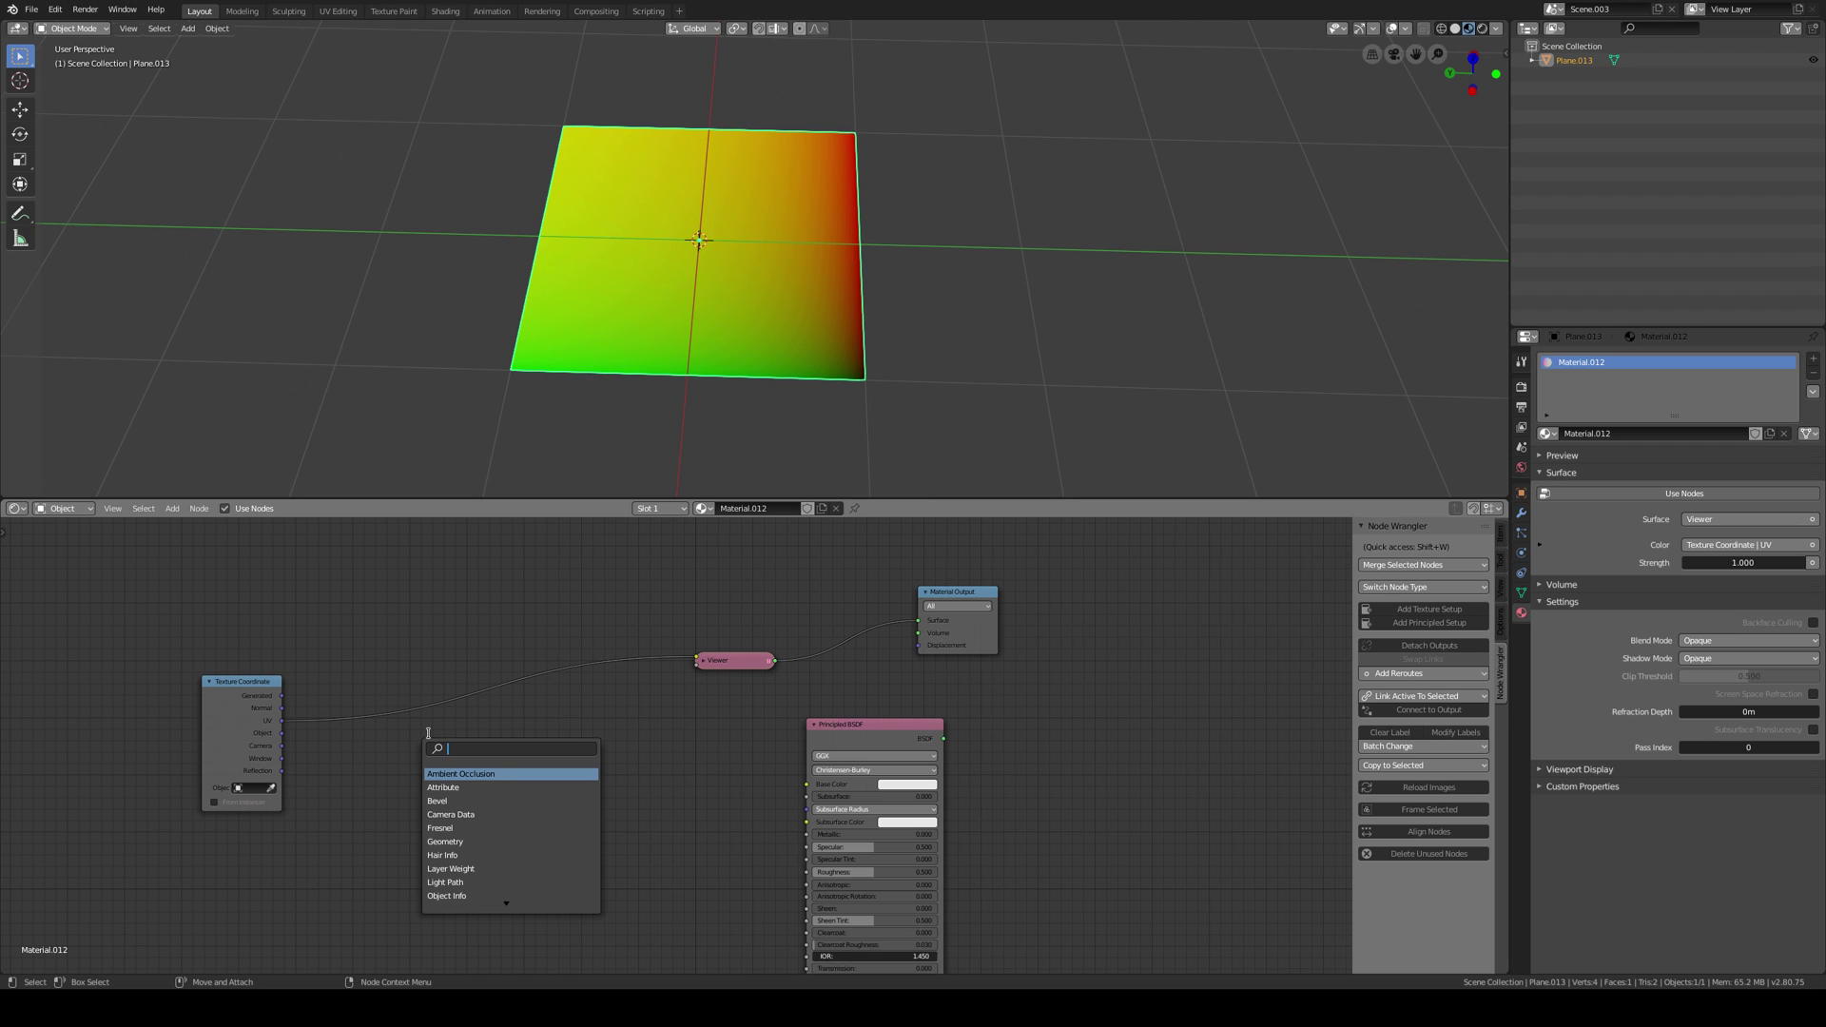
pyautogui.write('se')
pyautogui.press('Down')
pyautogui.press('Down')
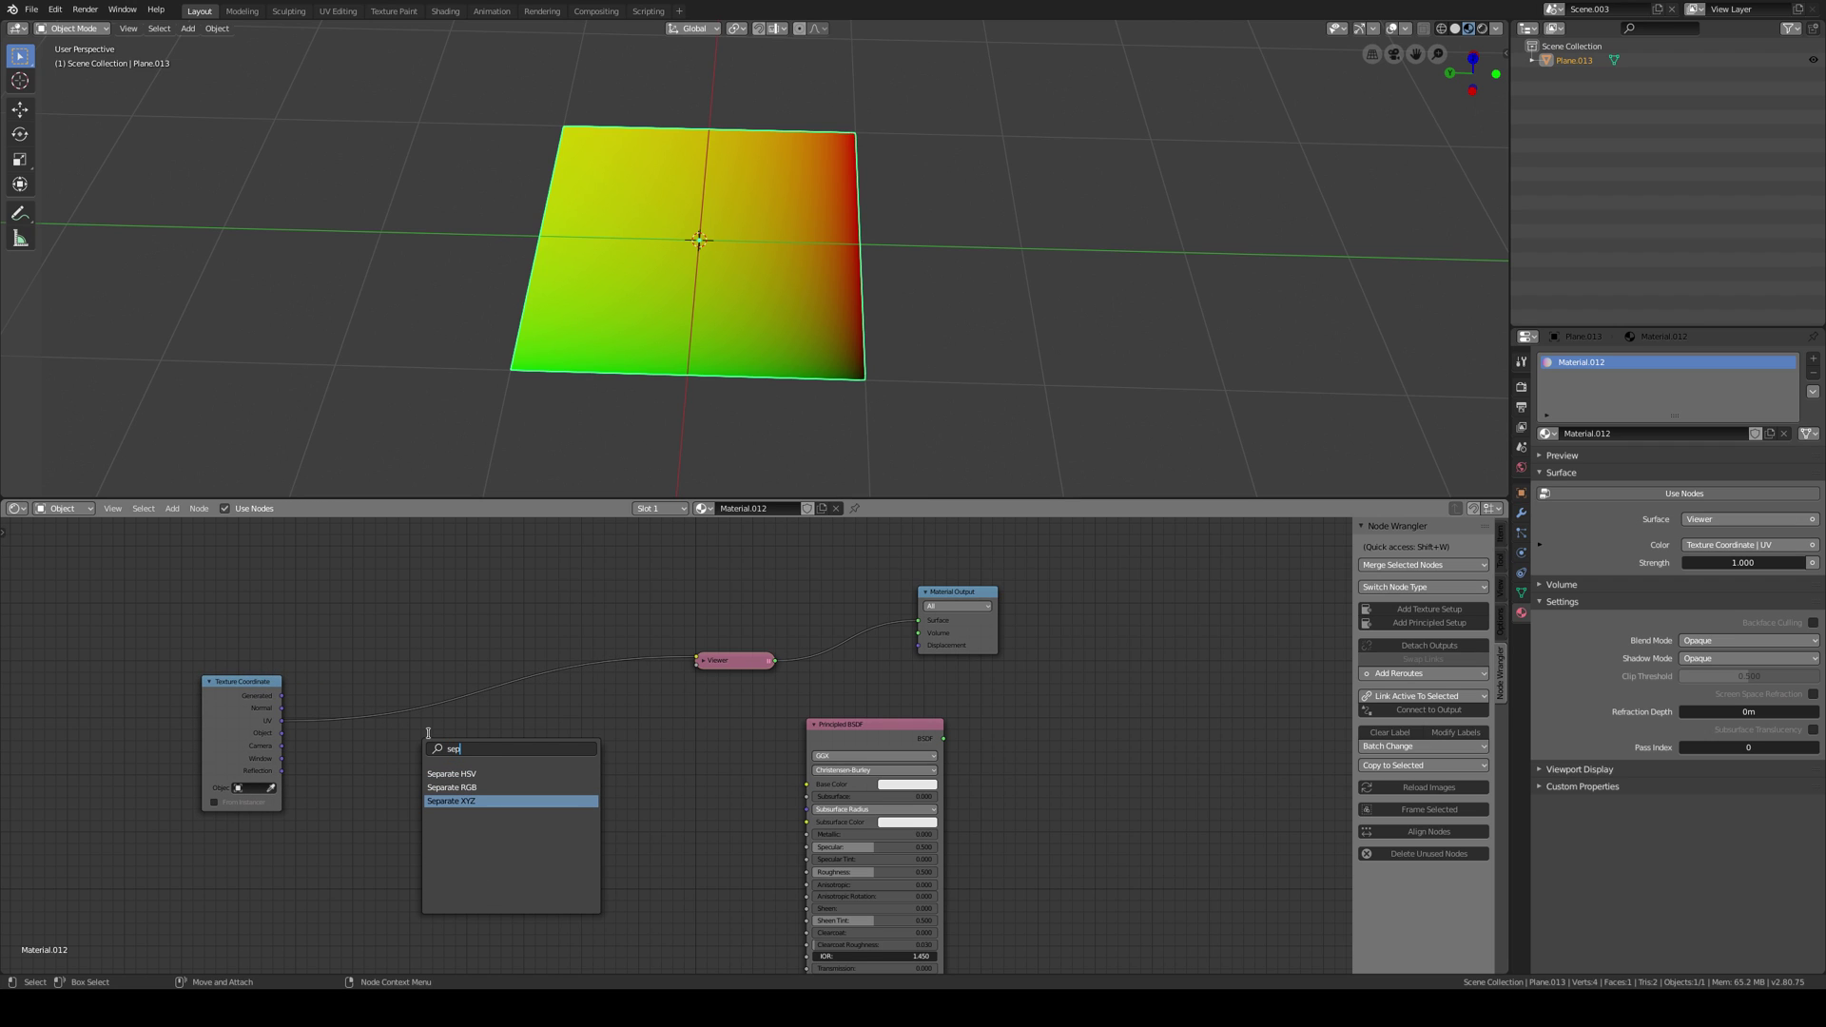
pyautogui.press('Return')
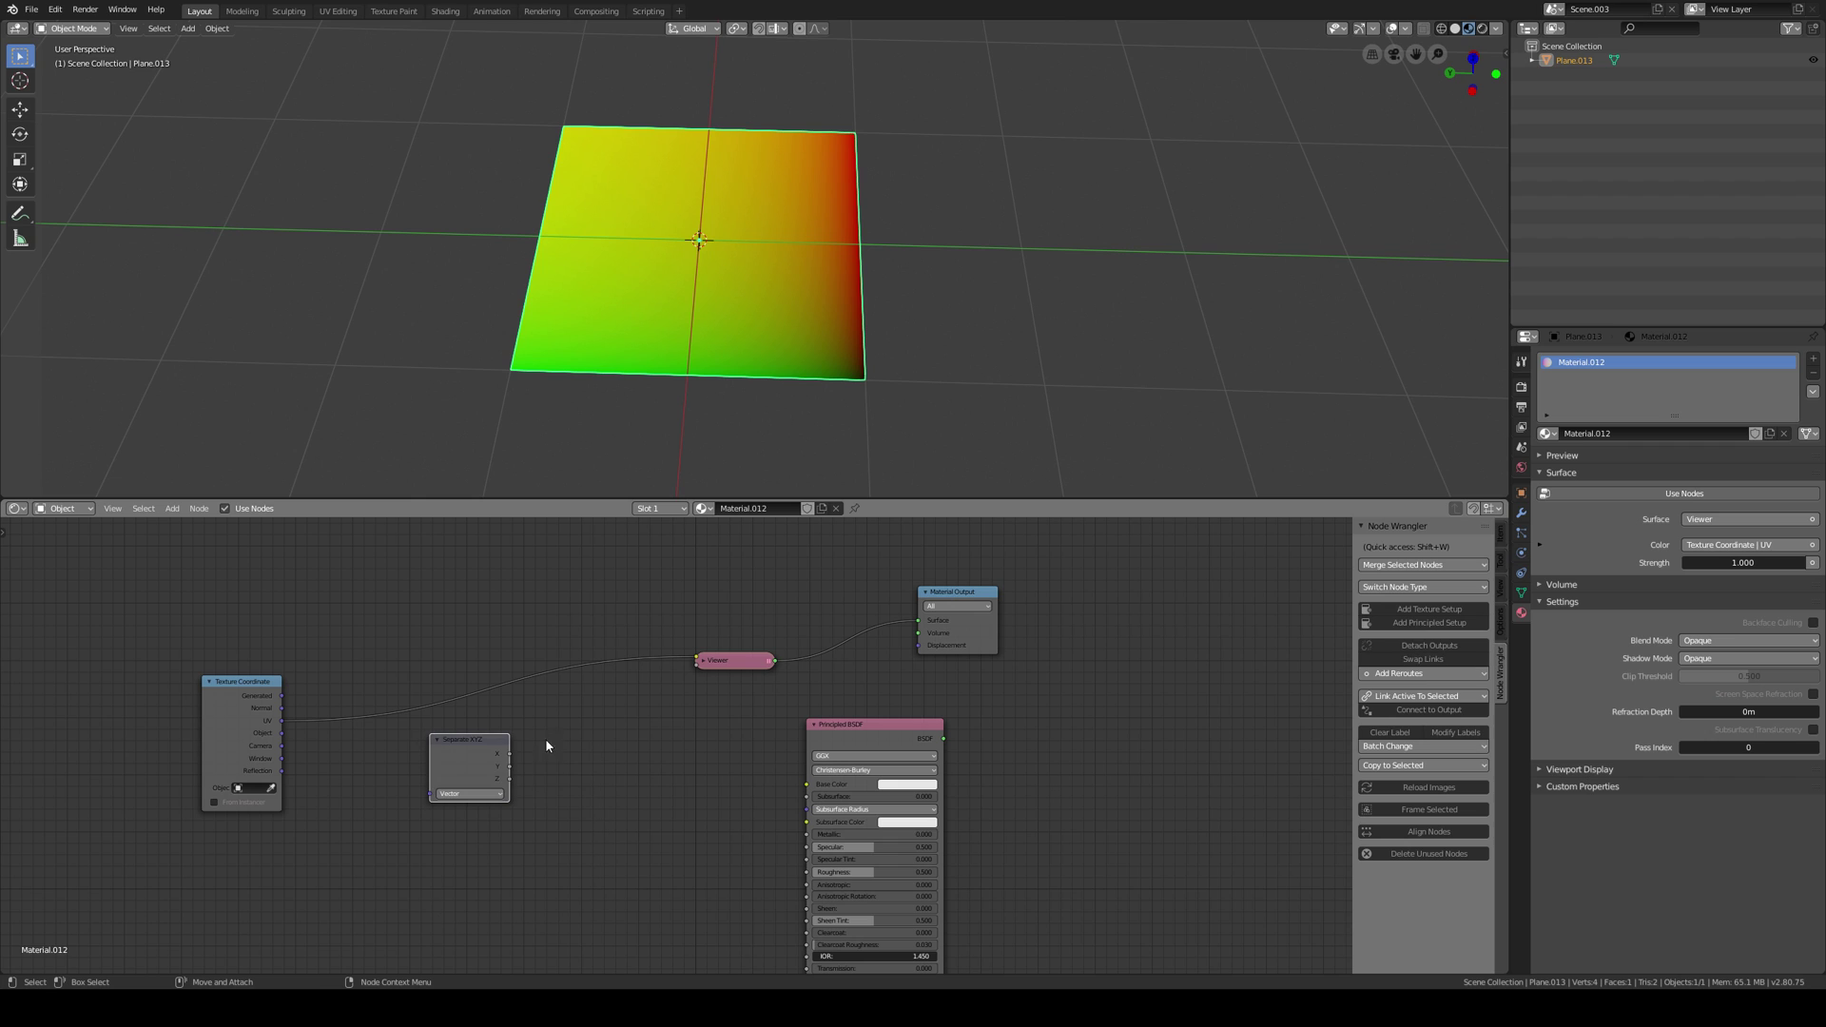
pyautogui.moveTo(281, 720); pyautogui.dragTo(457, 736)
pyautogui.keyDown('ctrl'); pyautogui.keyDown('shift'); pyautogui.click(481, 738); pyautogui.keyUp('shift'); pyautogui.keyUp('ctrl')
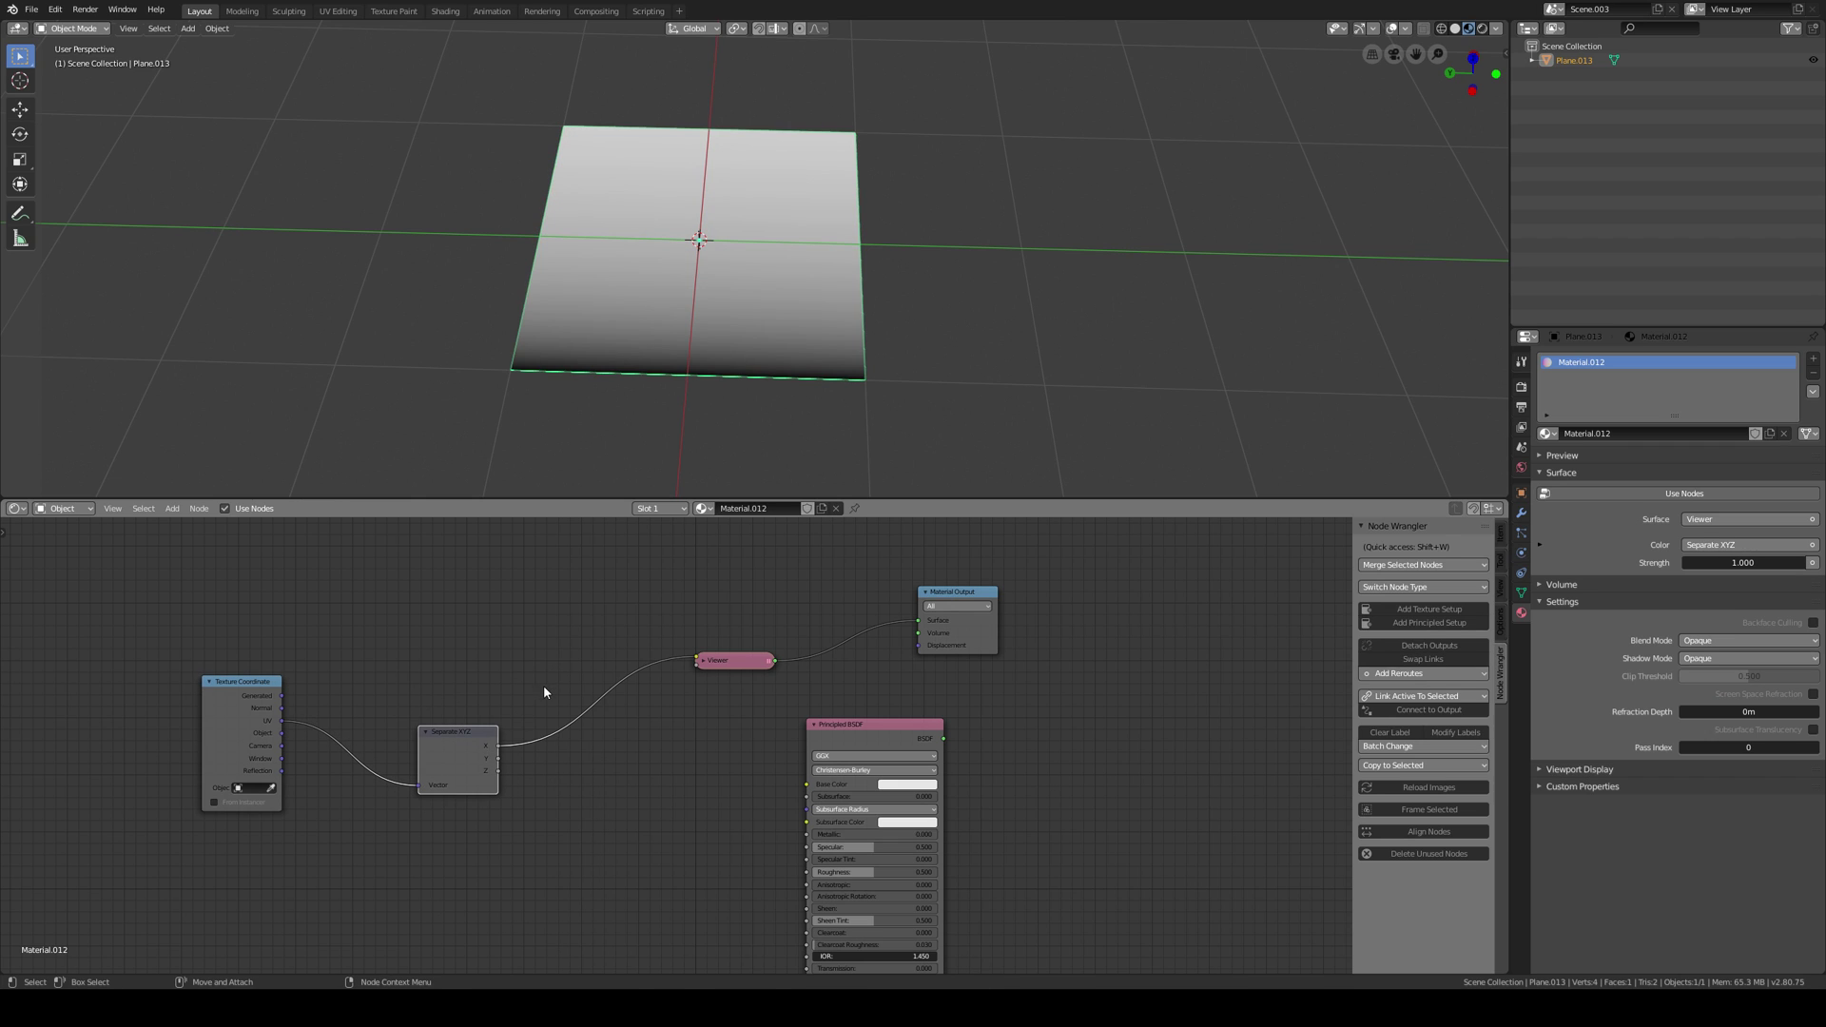
# Move the Separate XYZ node slightly and preview its Y output through the Viewer.
pyautogui.moveTo(509, 692); pyautogui.dragTo(497, 681, button='middle')
pyautogui.moveTo(470, 718); pyautogui.dragTo(452, 694)
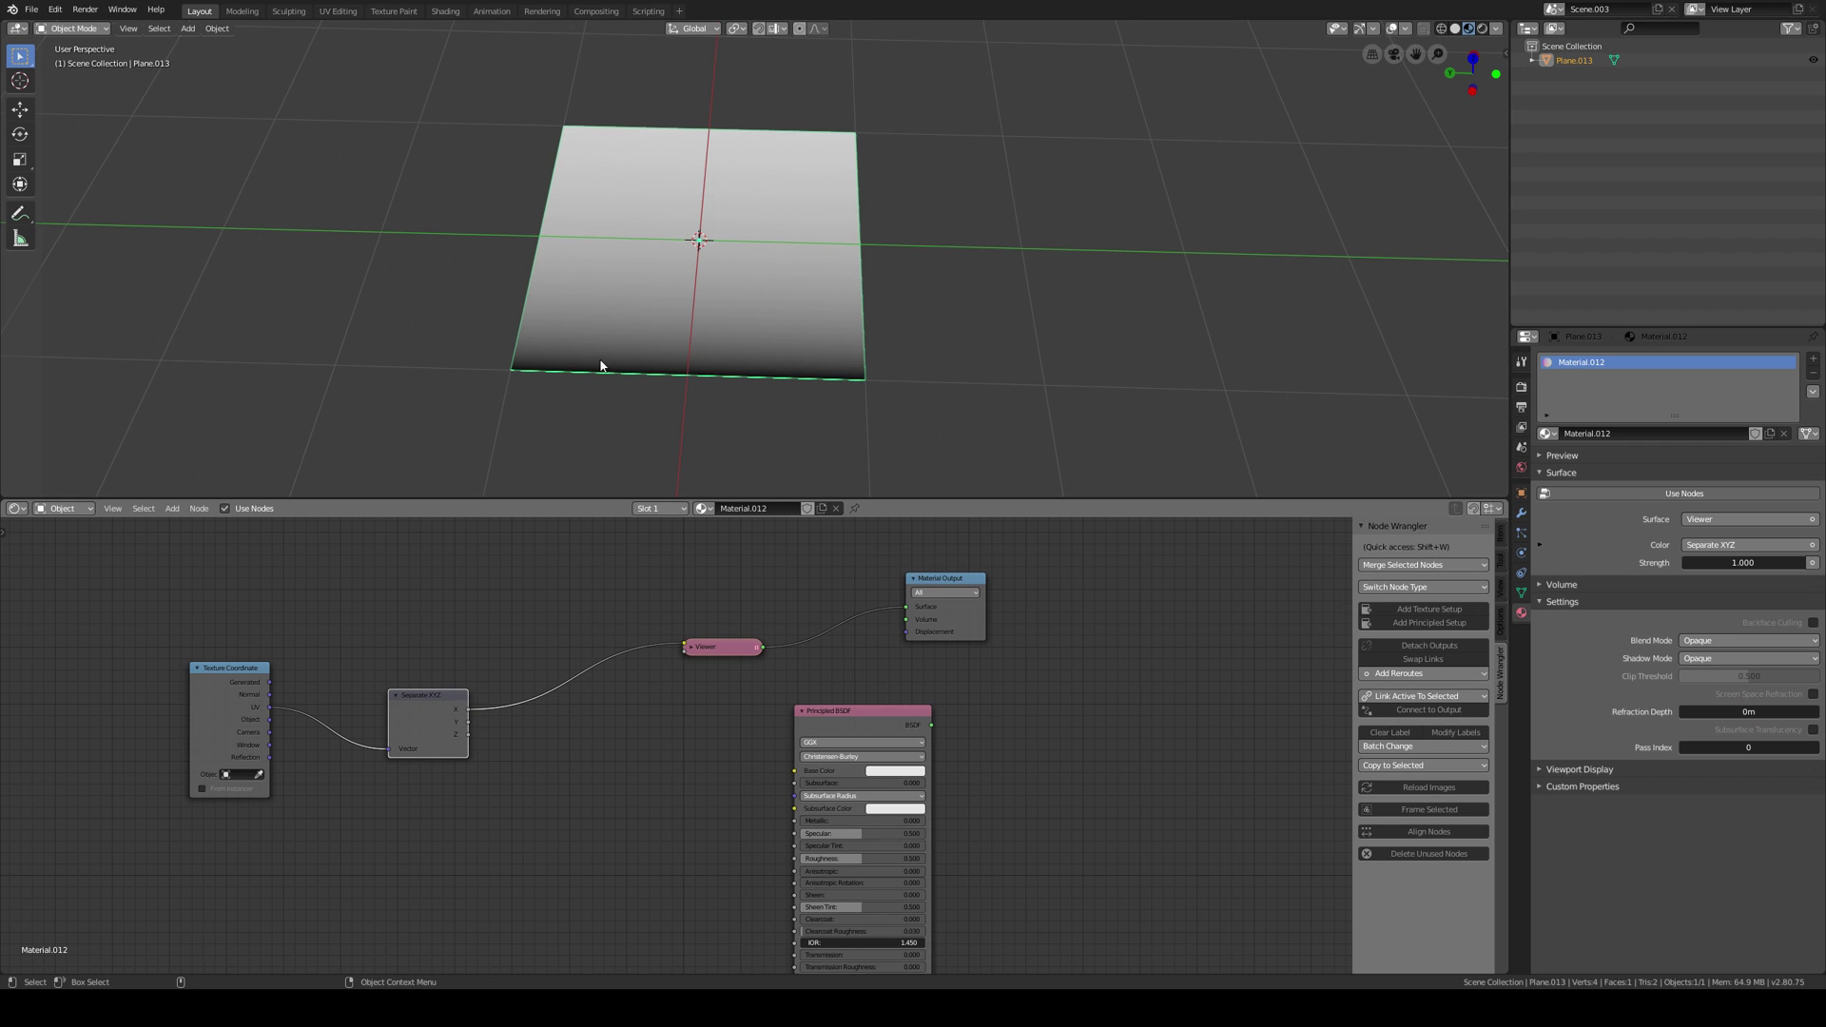
pyautogui.moveTo(469, 721); pyautogui.dragTo(578, 698)
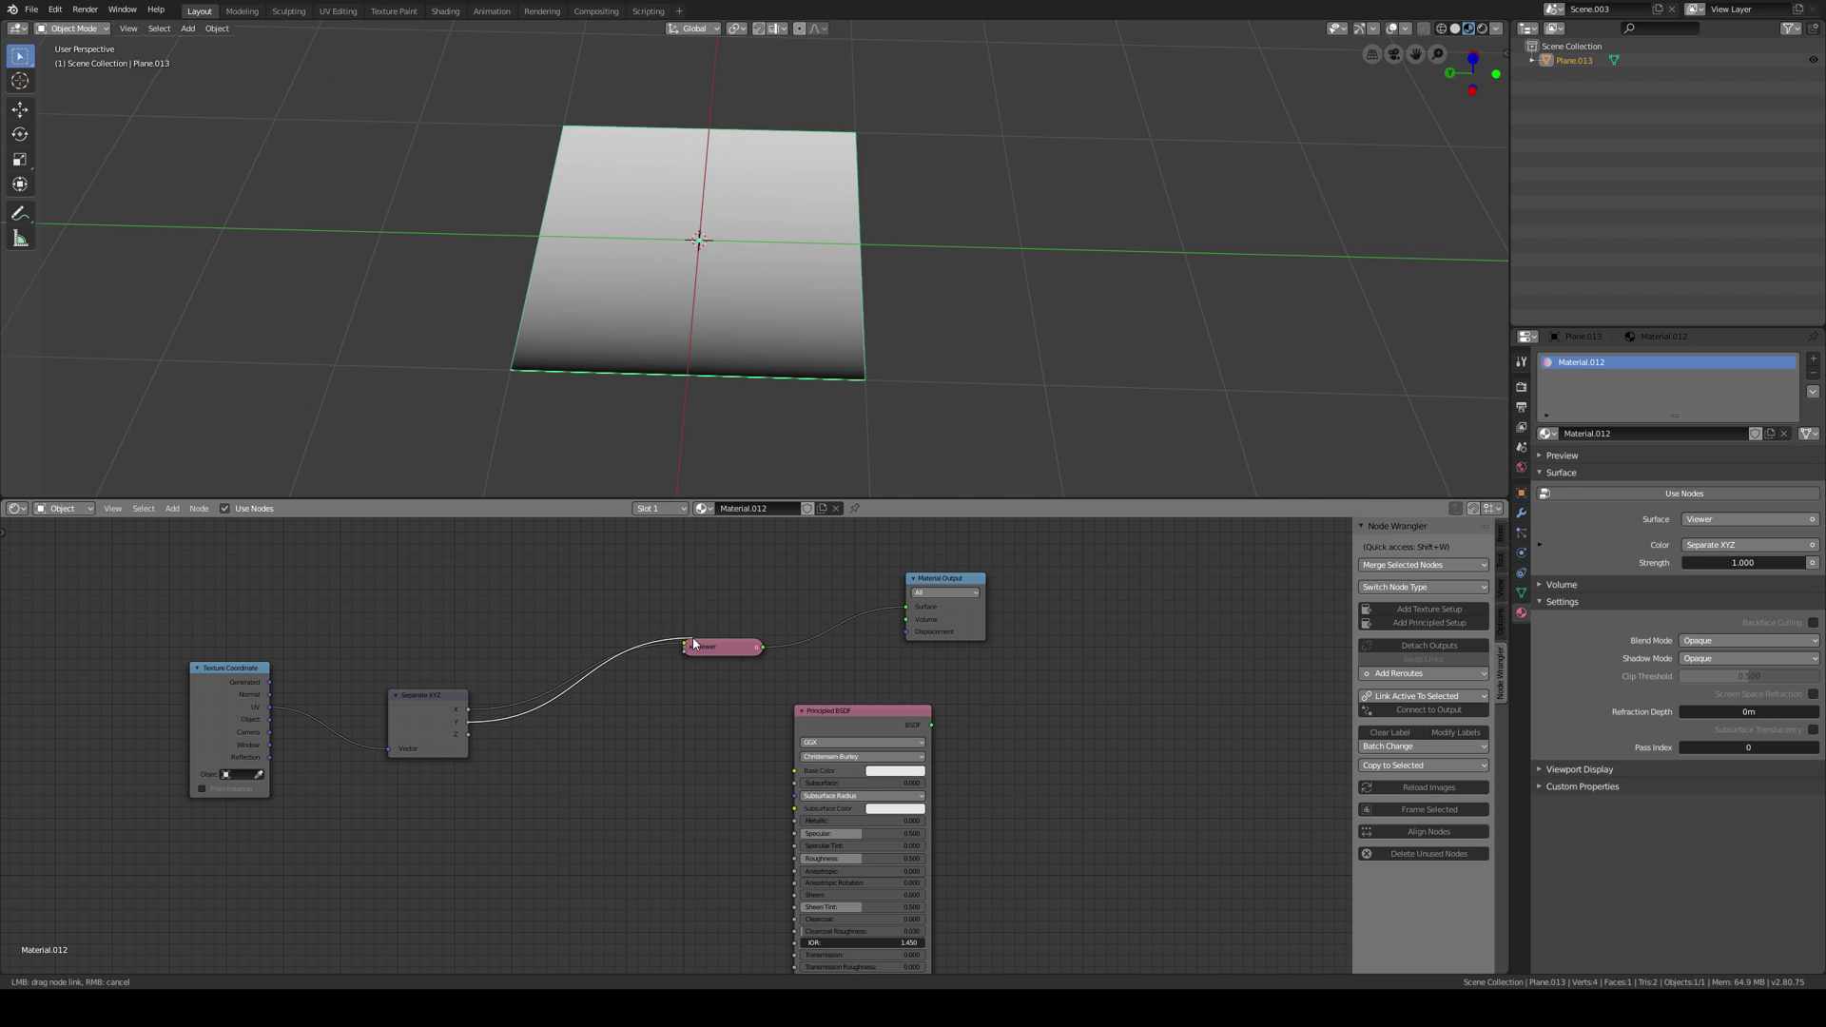
pyautogui.moveTo(687, 649); pyautogui.dragTo(687, 649)
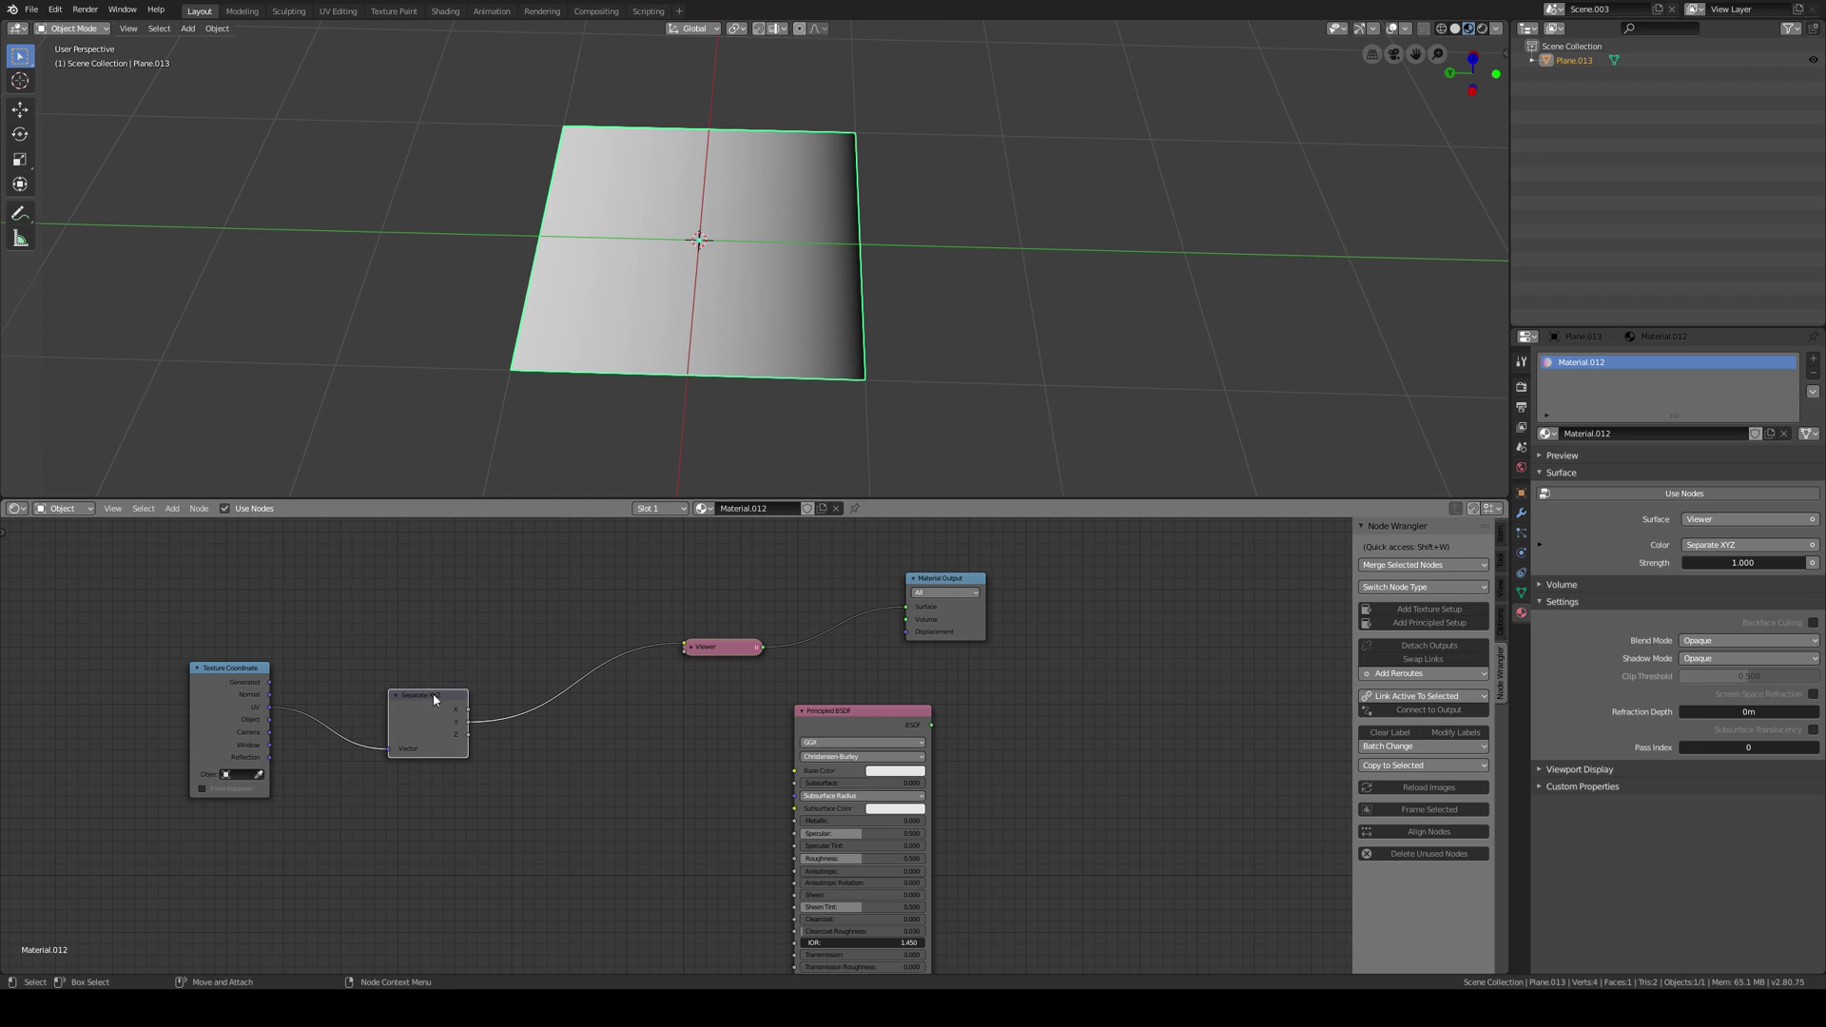
# Collapse the Principled BSDF beyond the Material Output and space out the Separate XYZ and Texture Coordinate nodes.
pyautogui.moveTo(432, 693); pyautogui.dragTo(400, 609)
pyautogui.click(823, 714)
pyautogui.moveTo(822, 714); pyautogui.dragTo(1192, 583)
pyautogui.press('h')
pyautogui.moveTo(488, 701); pyautogui.dragTo(617, 701, button='middle')
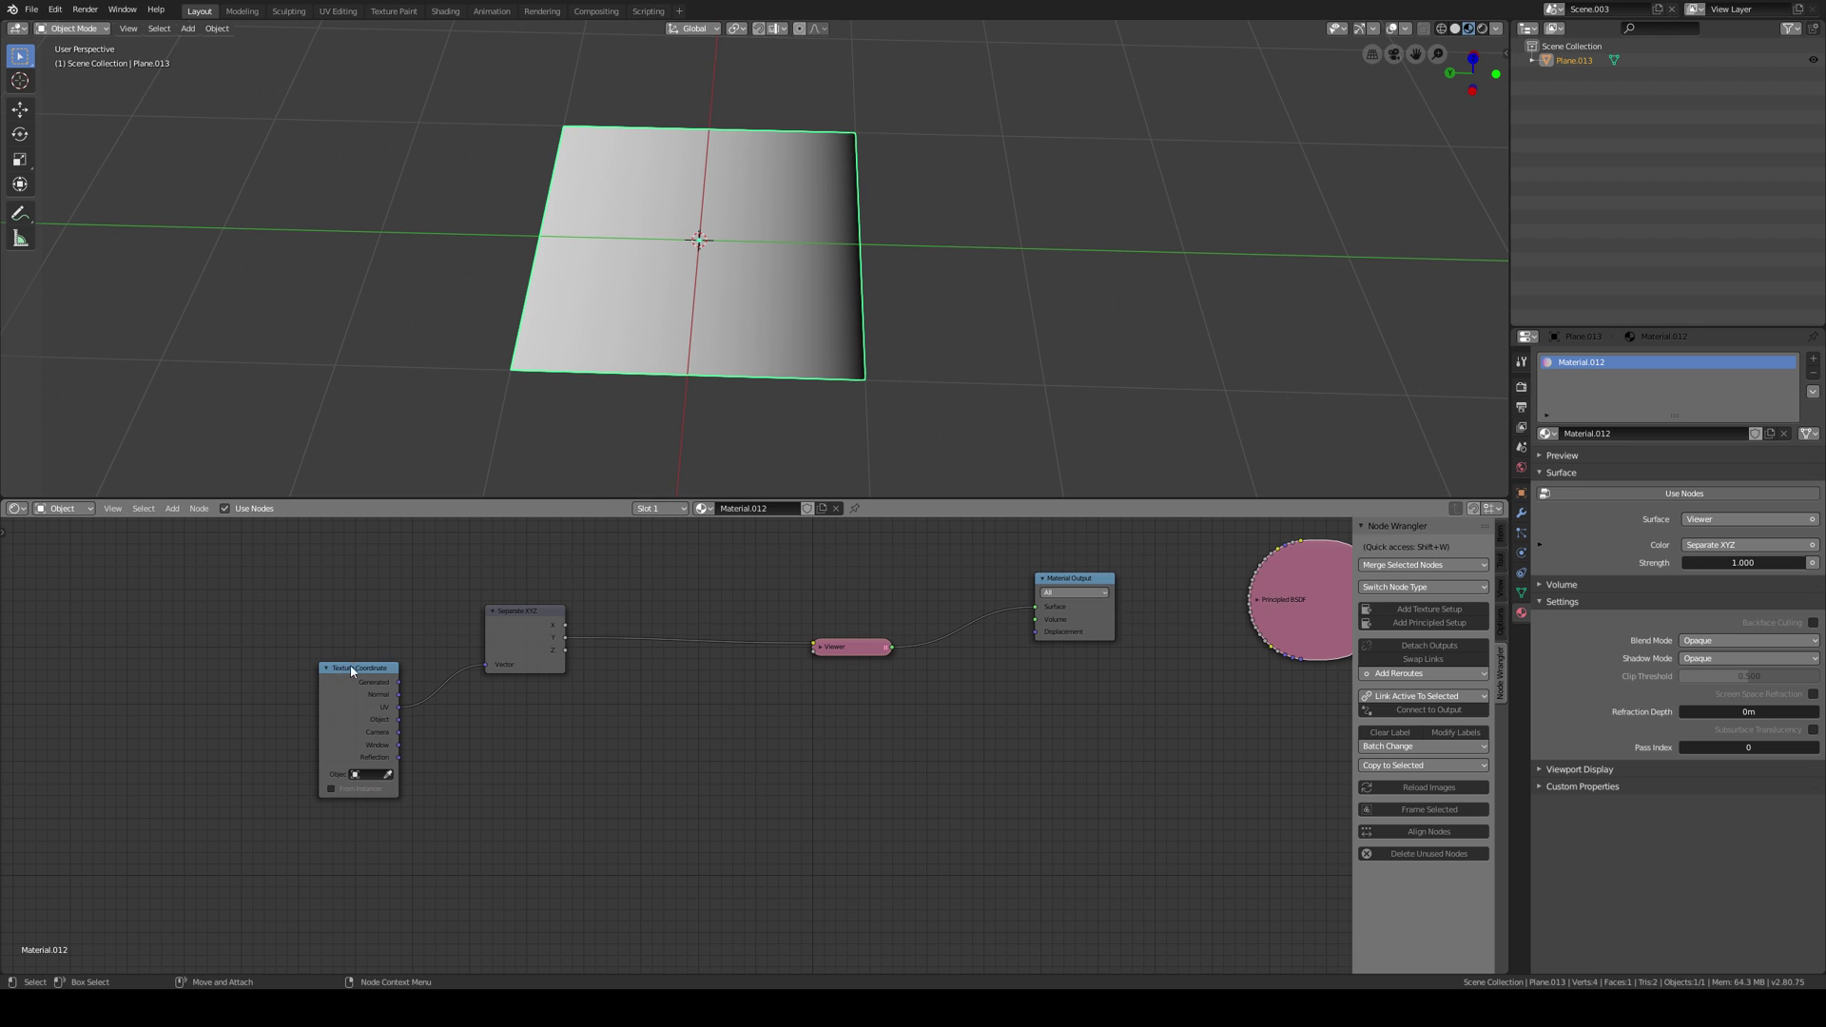
pyautogui.moveTo(351, 671); pyautogui.dragTo(249, 675)
pyautogui.moveTo(538, 623); pyautogui.dragTo(545, 605)
# Add a Gradient Texture node below Separate XYZ and feed its Vector input from the UV output.
pyautogui.click(488, 766)
pyautogui.keyDown('alt'); pyautogui.moveTo(469, 732); pyautogui.dragTo(468, 747, button='middle'); pyautogui.keyUp('alt')
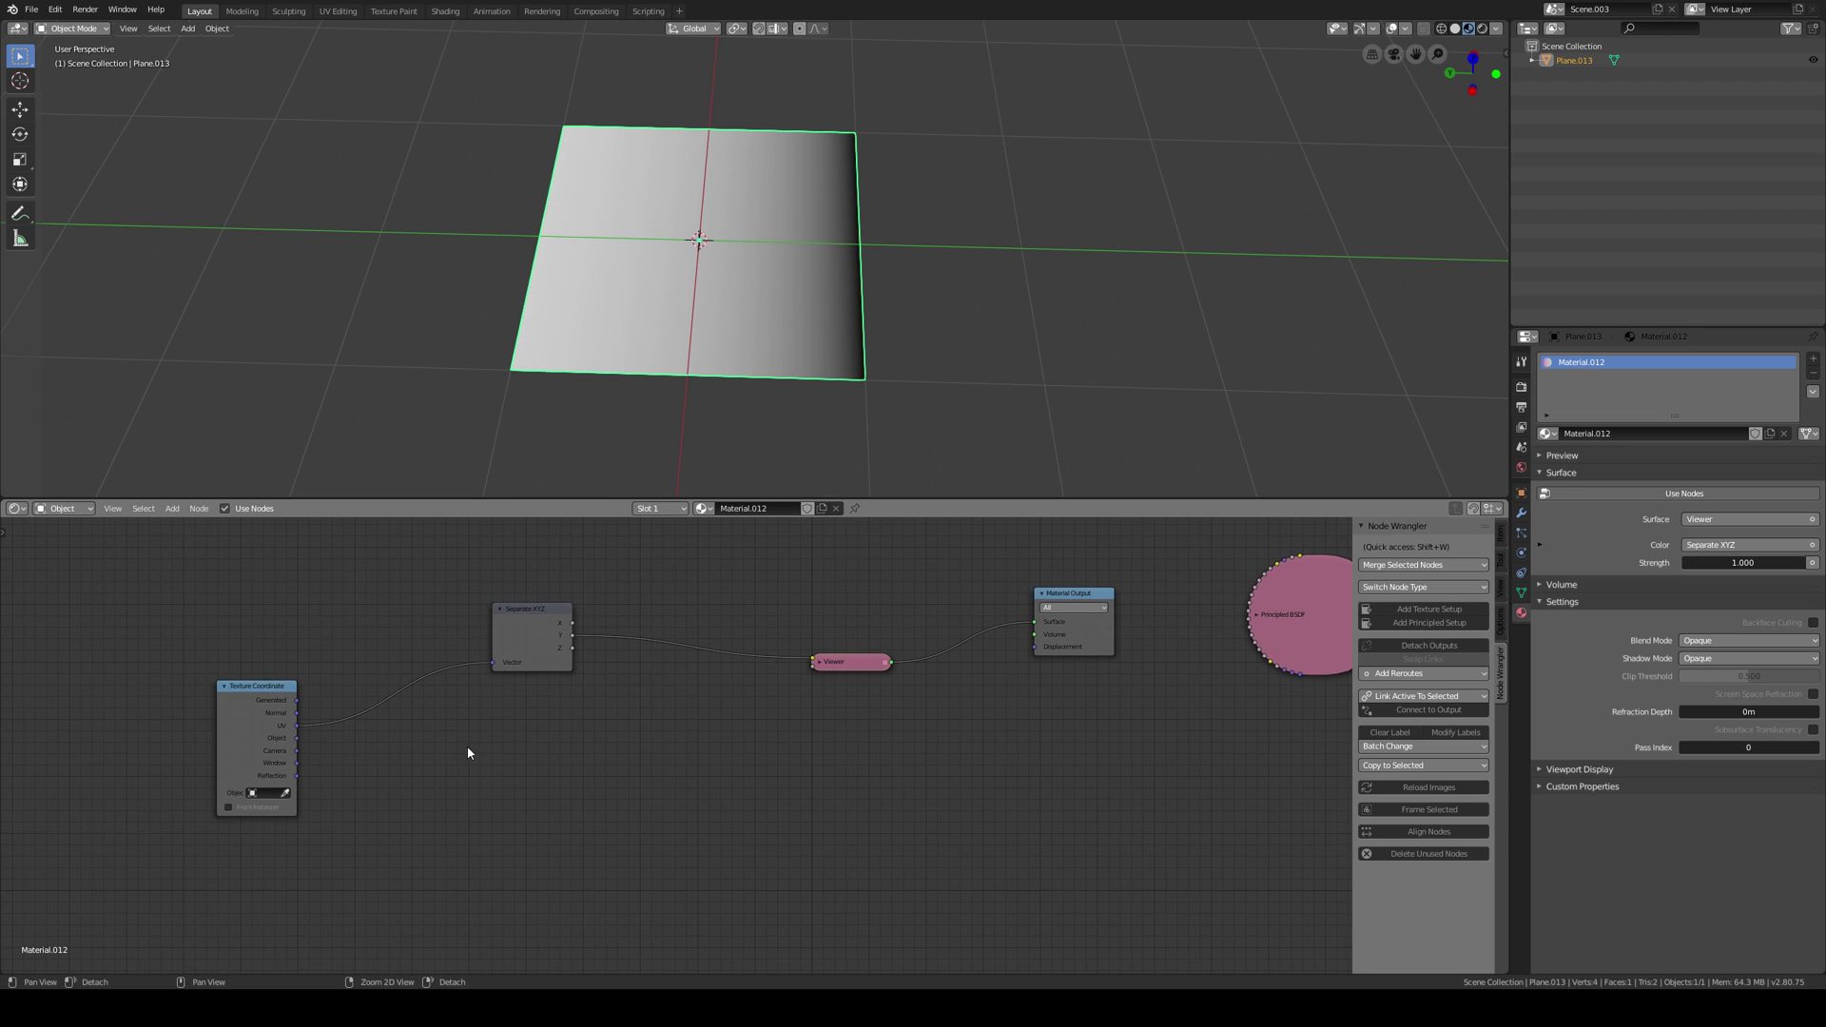
pyautogui.moveTo(468, 747)
pyautogui.keyDown('alt'); pyautogui.mouseDown(button='right')
pyautogui.moveTo(474, 733)
pyautogui.moveTo(467, 764)
pyautogui.mouseUp(button='right'); pyautogui.keyUp('alt')
pyautogui.press('Tab')
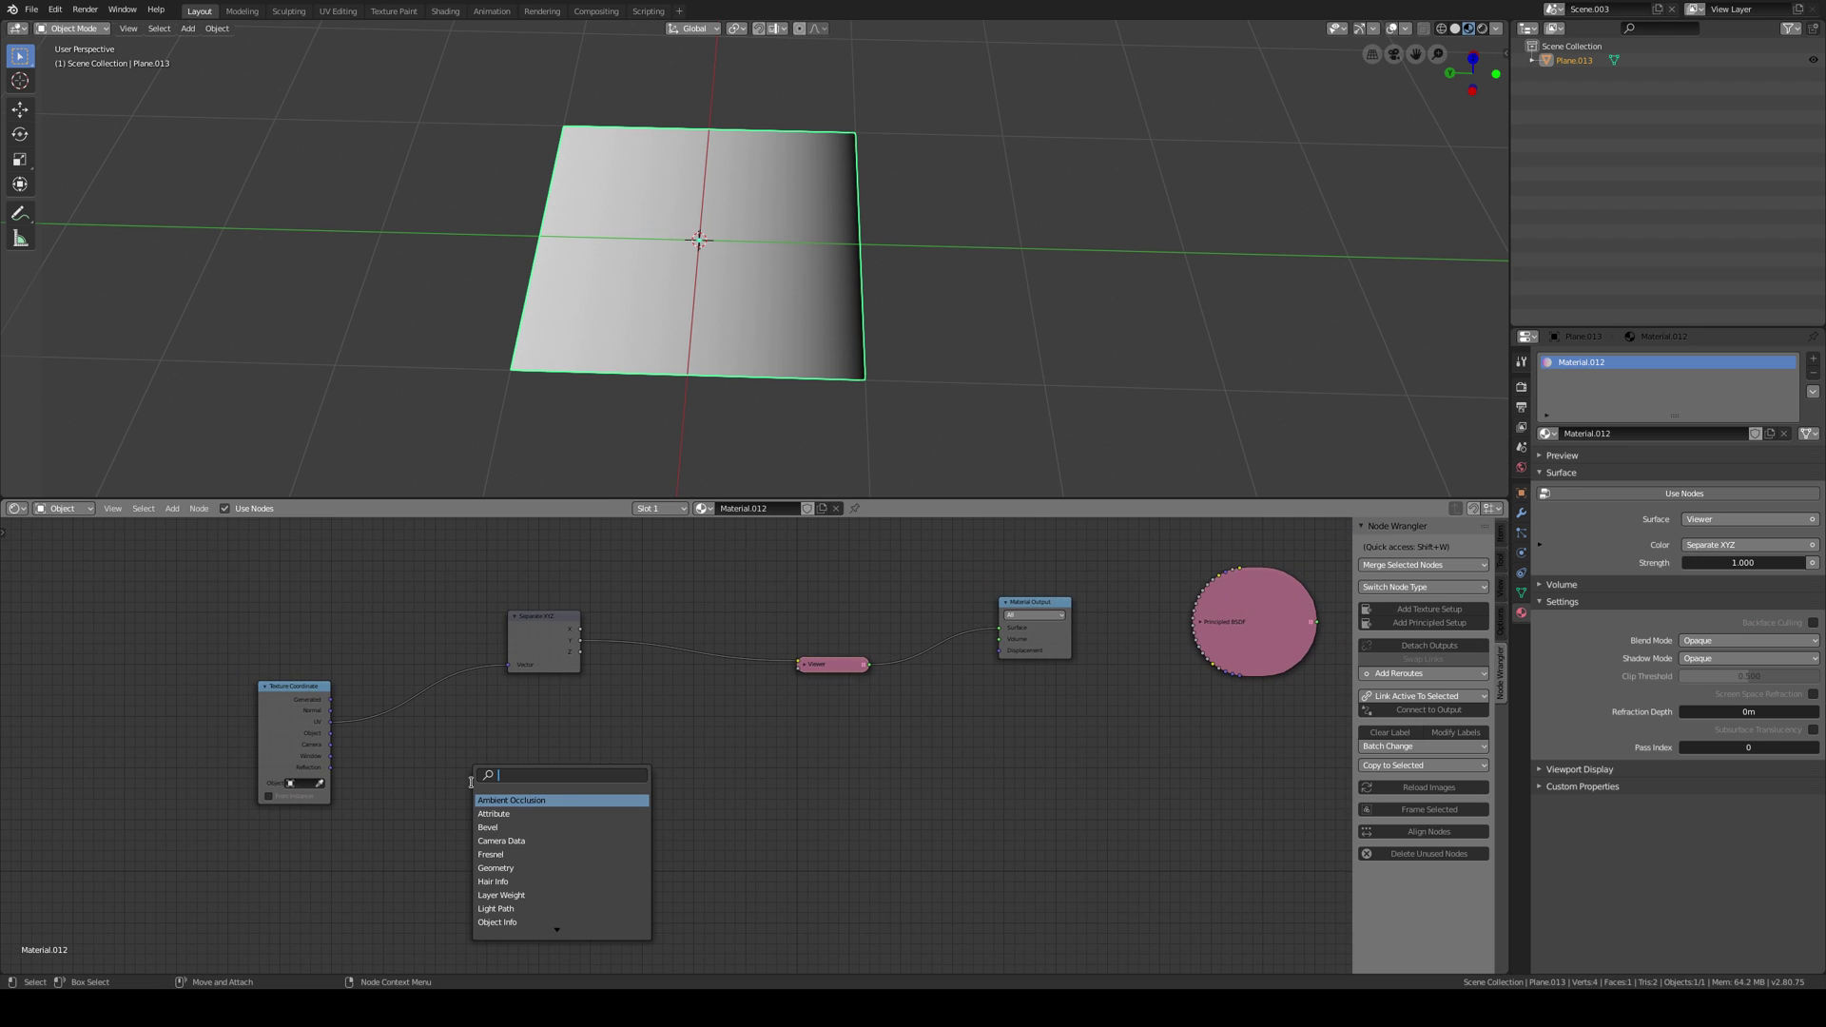
pyautogui.write('gra')
pyautogui.press('Return')
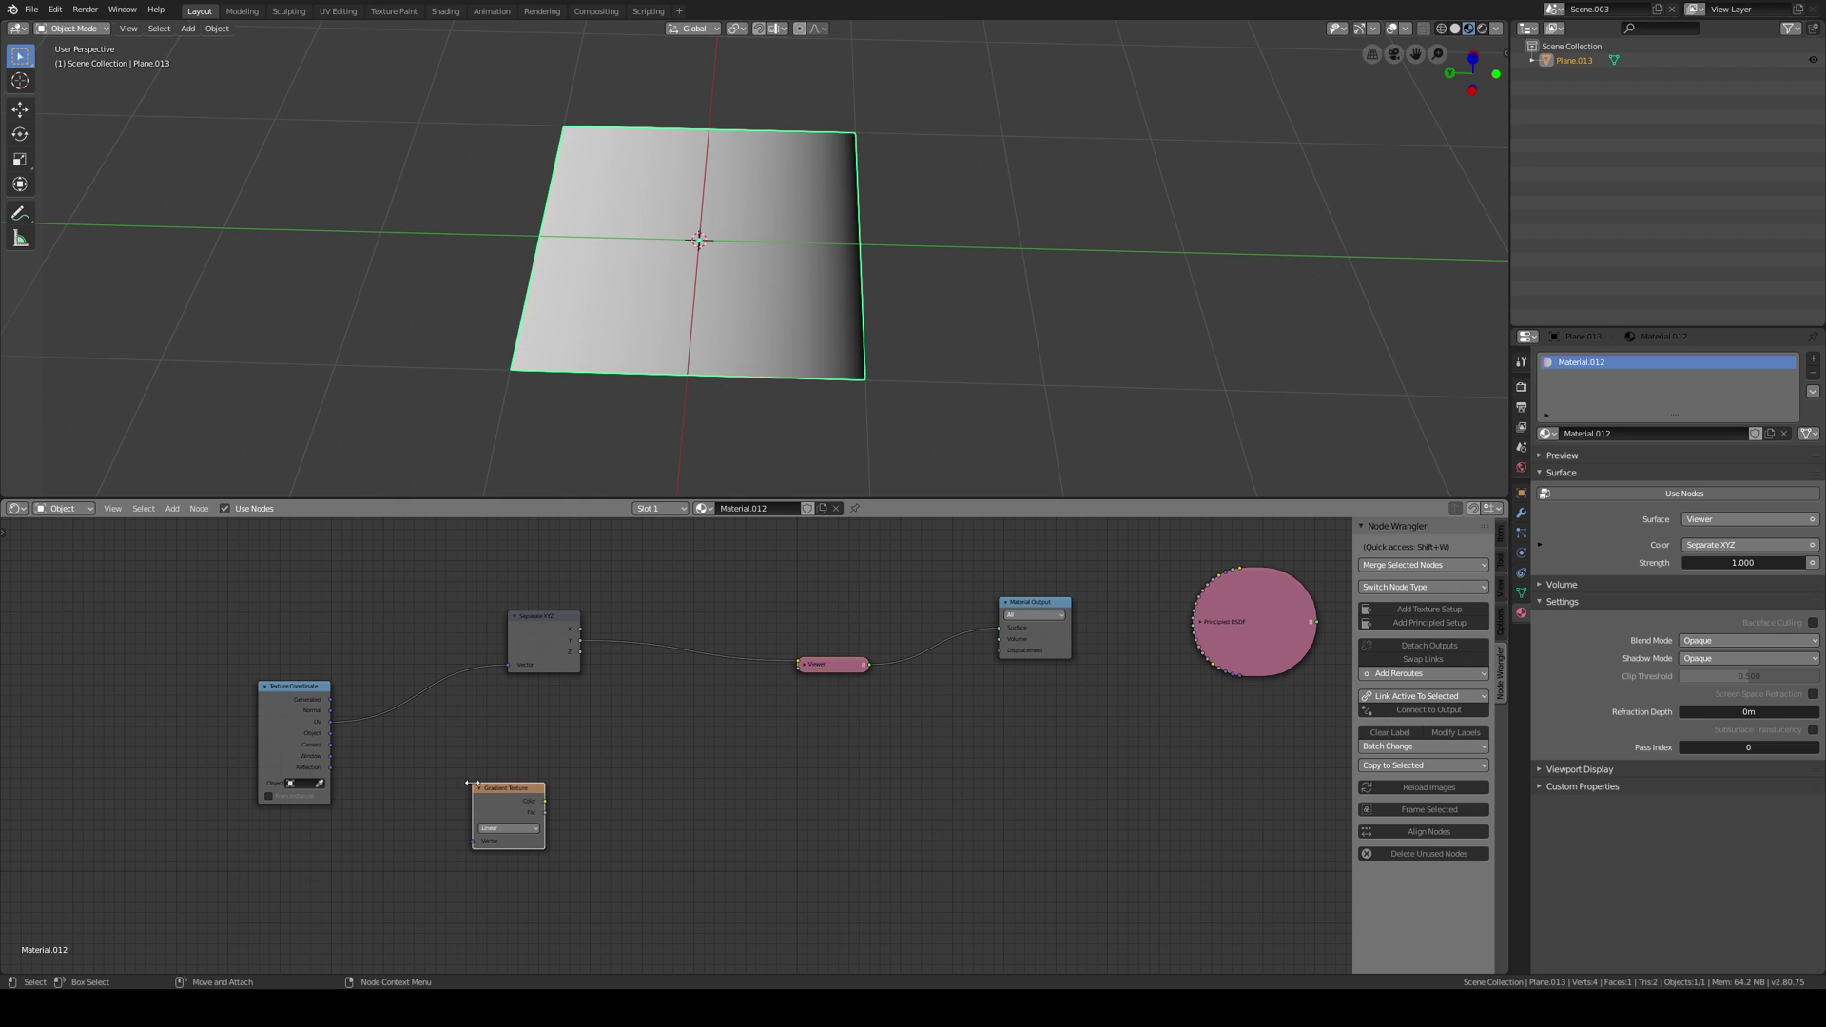
pyautogui.moveTo(331, 723); pyautogui.dragTo(573, 756)
pyautogui.scroll(2, 647, 656)
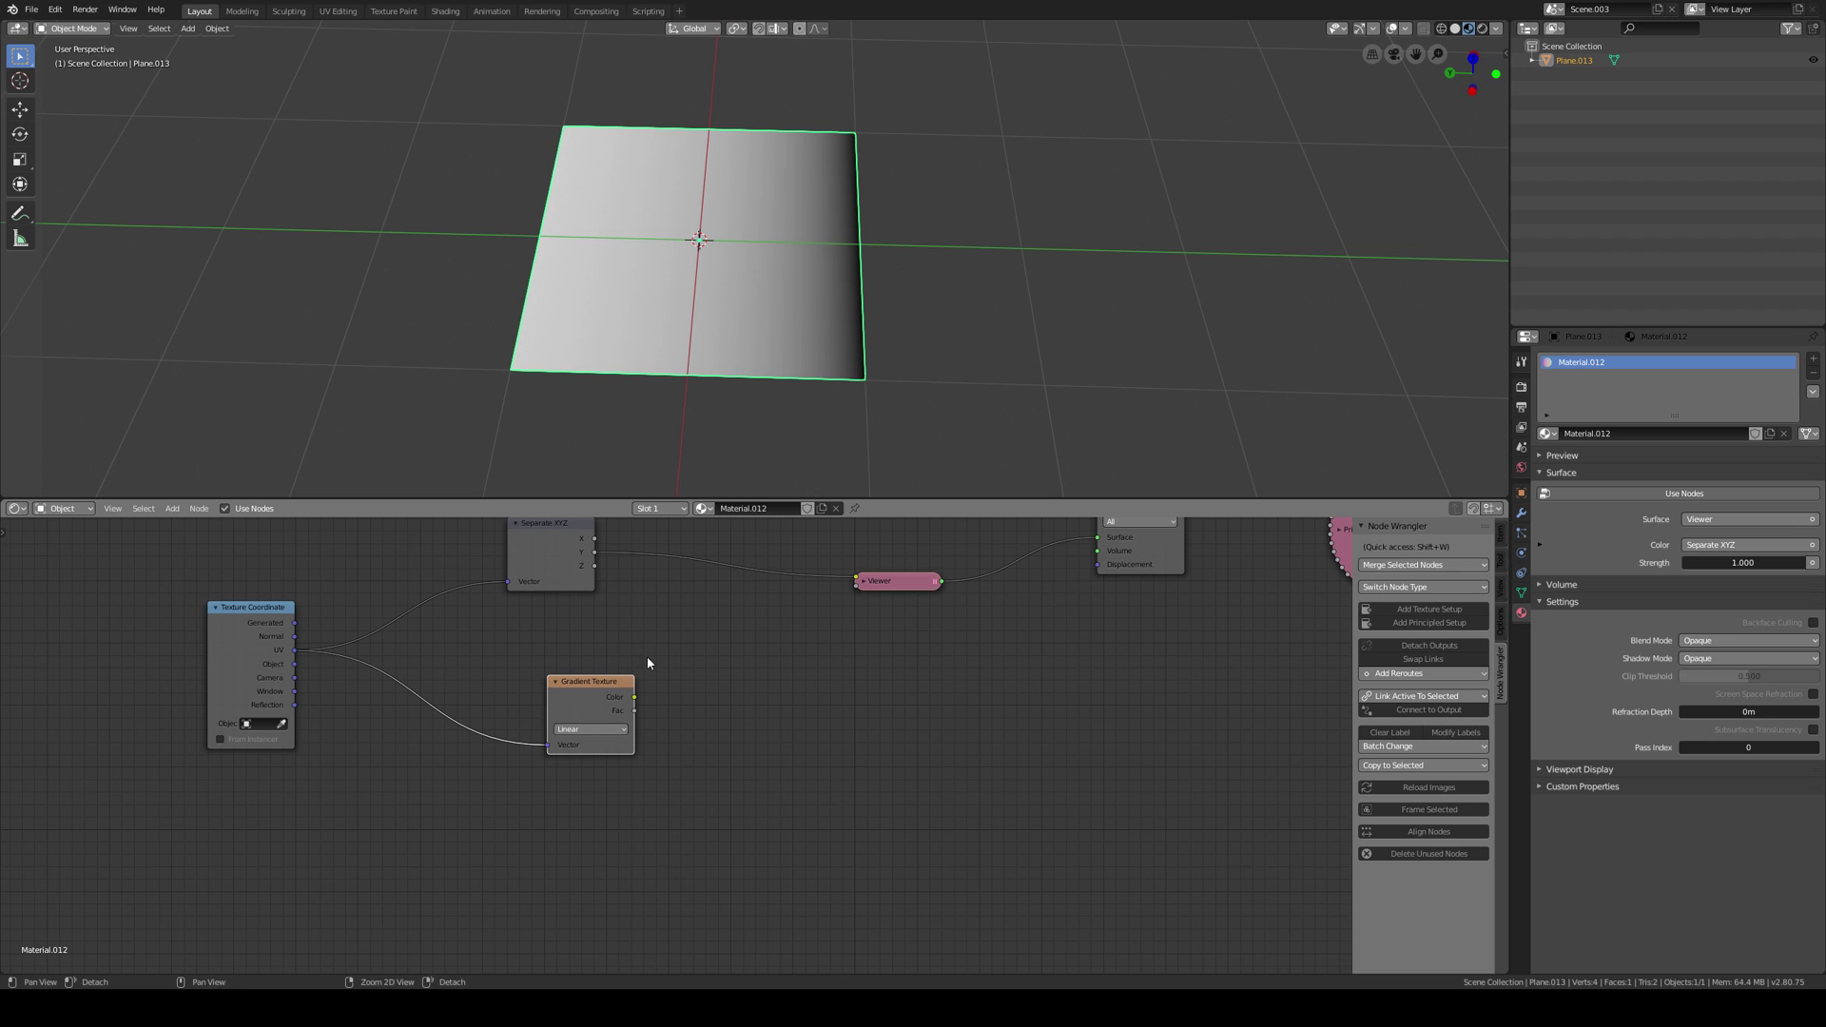
# Set the Gradient Texture type to Spherical and preview its Color output on the plane.
pyautogui.click(590, 729)
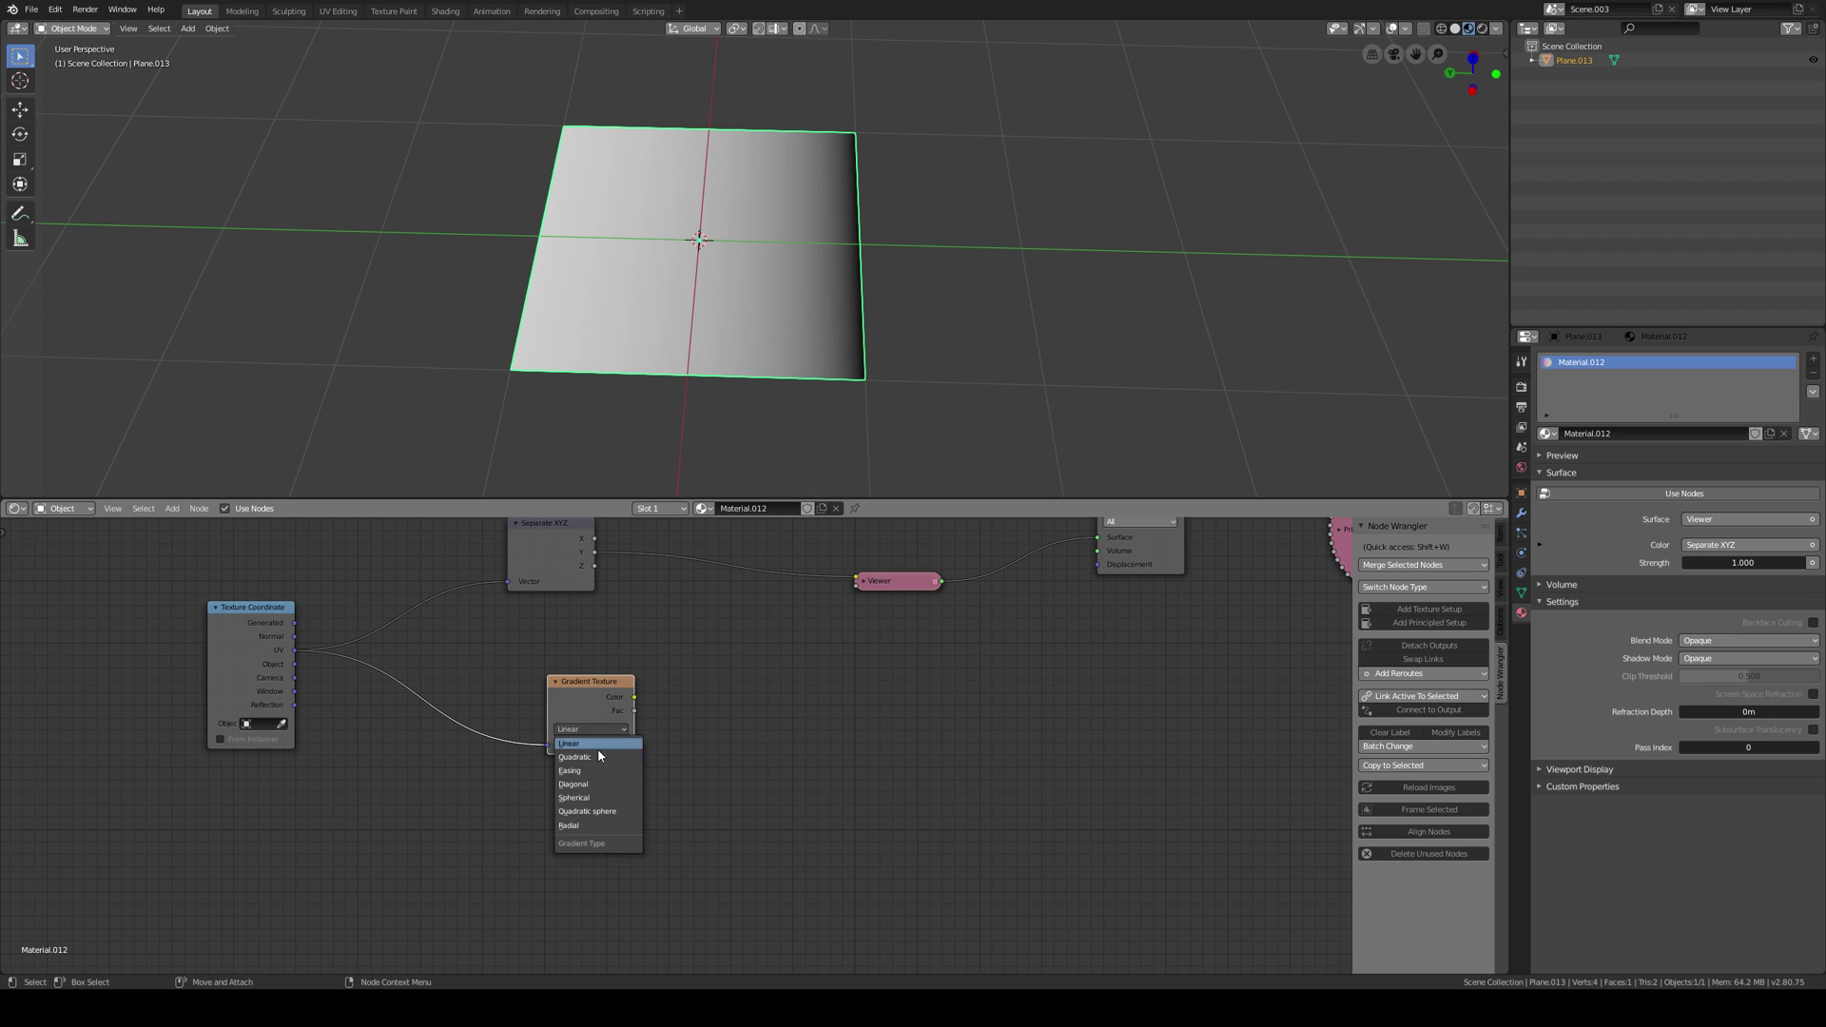
pyautogui.click(596, 799)
pyautogui.keyDown('ctrl'); pyautogui.keyDown('shift'); pyautogui.click(603, 693); pyautogui.keyUp('shift'); pyautogui.keyUp('ctrl')
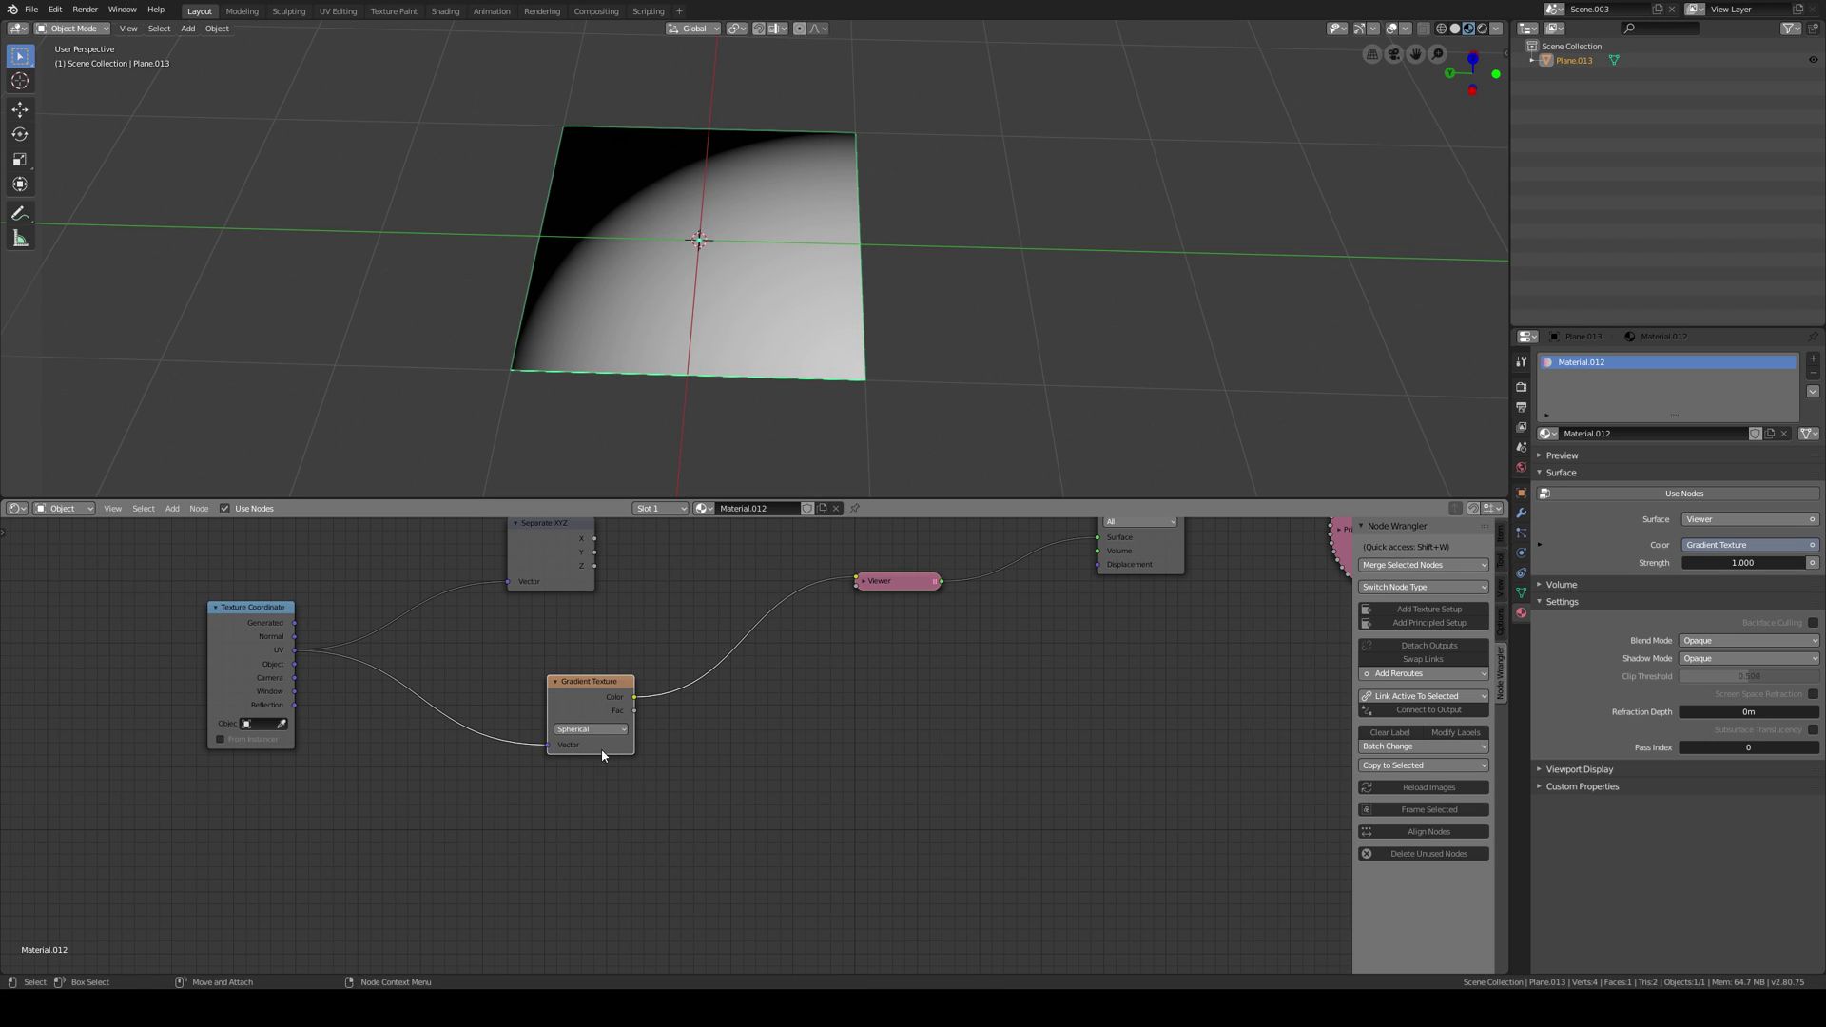
# Try the Quadratic sphere gradient type on the plane and return the Gradient Texture to Spherical.
pyautogui.click(607, 731)
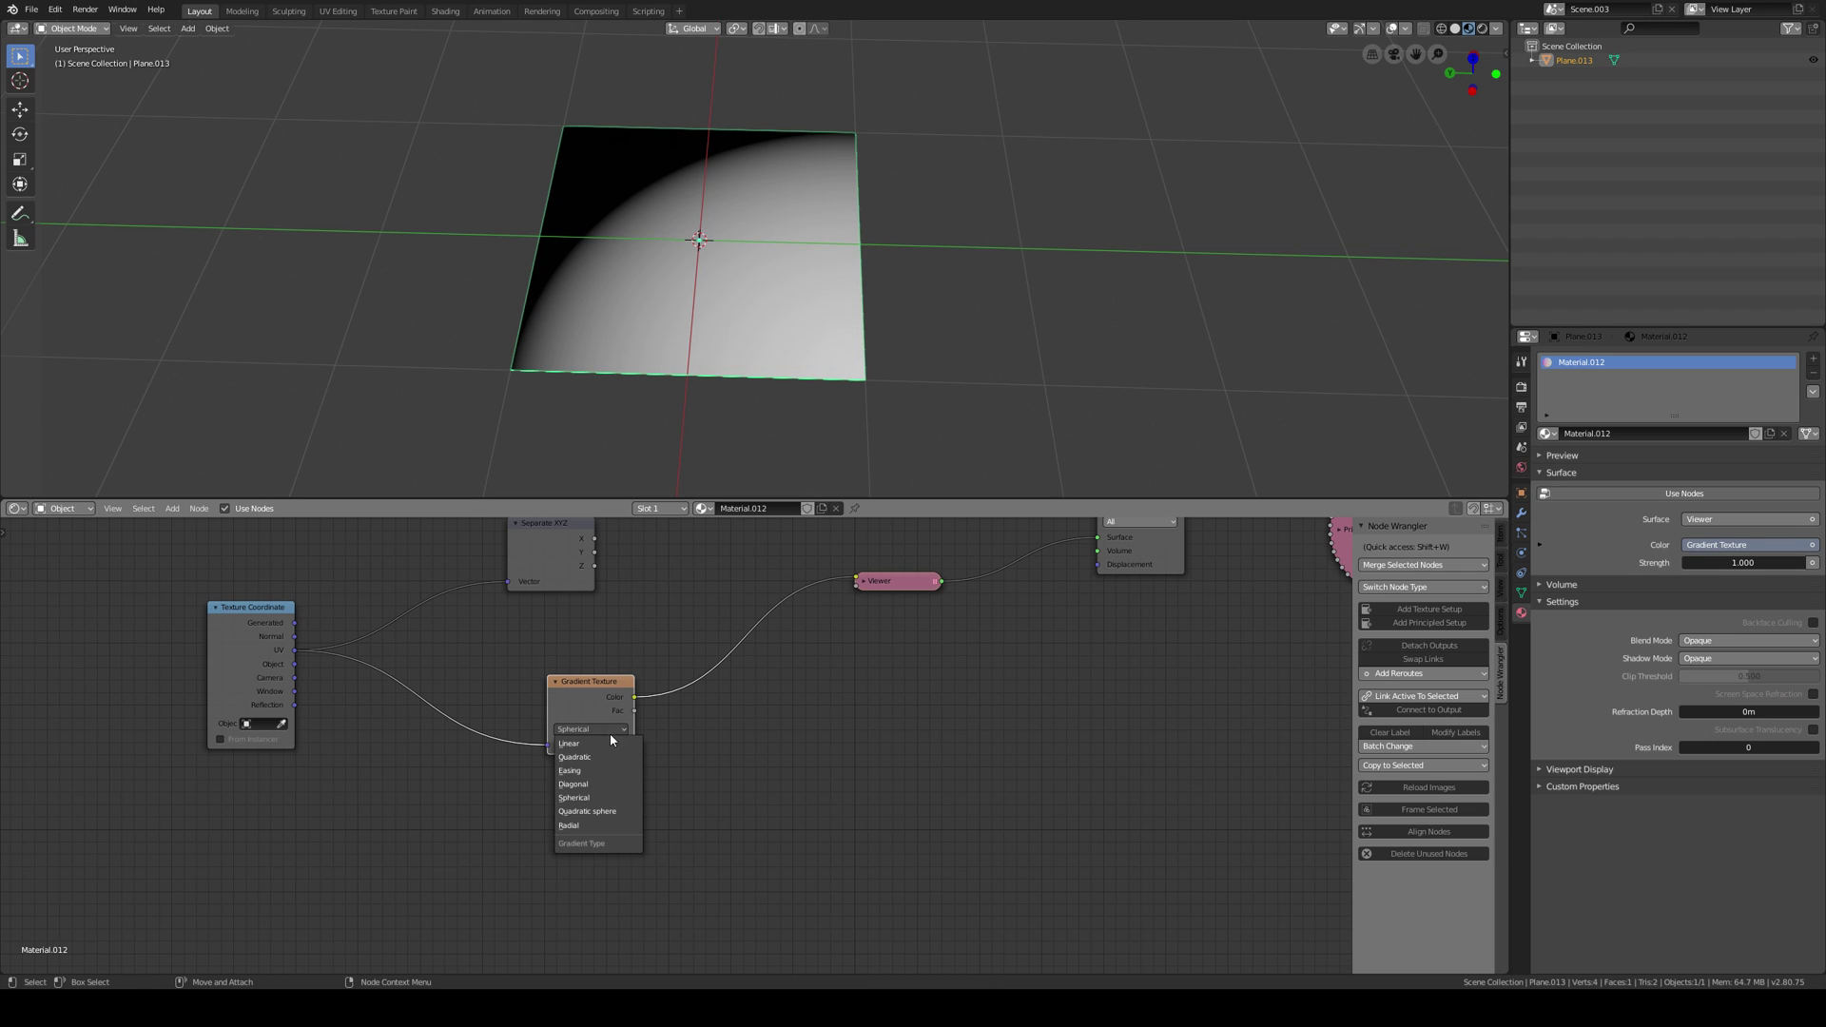
pyautogui.click(615, 811)
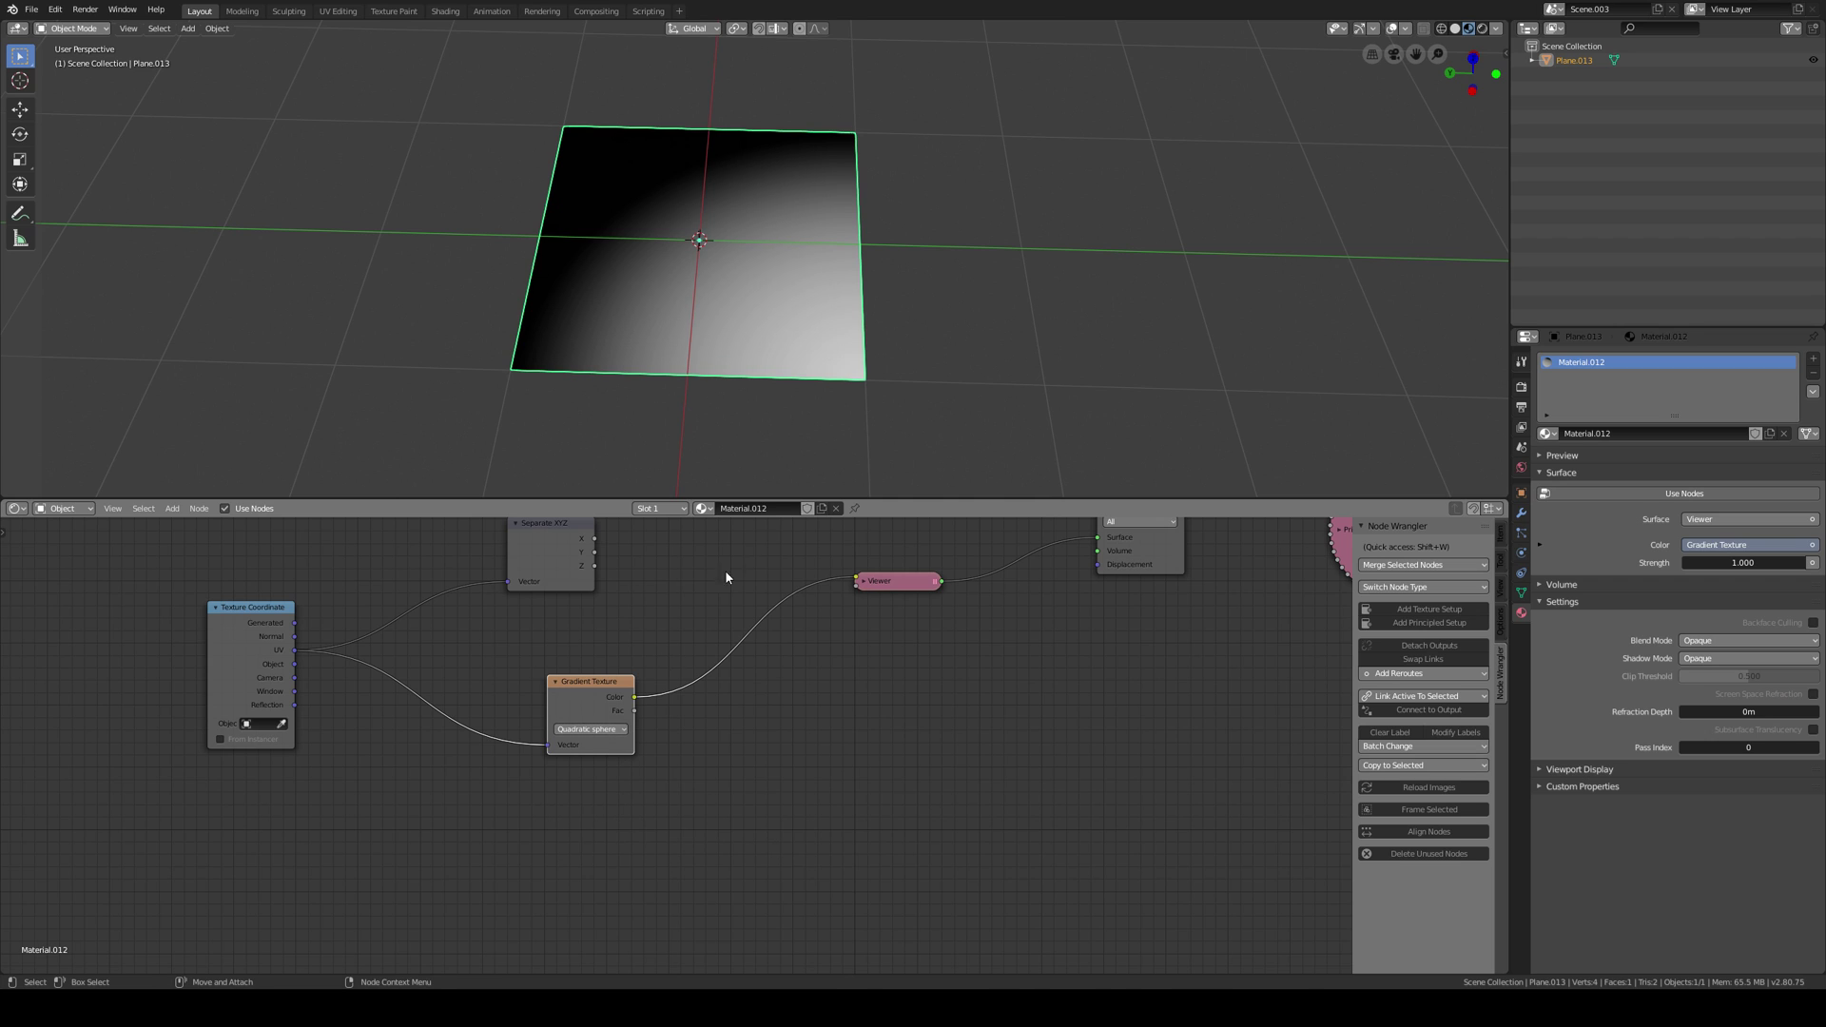
pyautogui.click(608, 730)
pyautogui.click(614, 801)
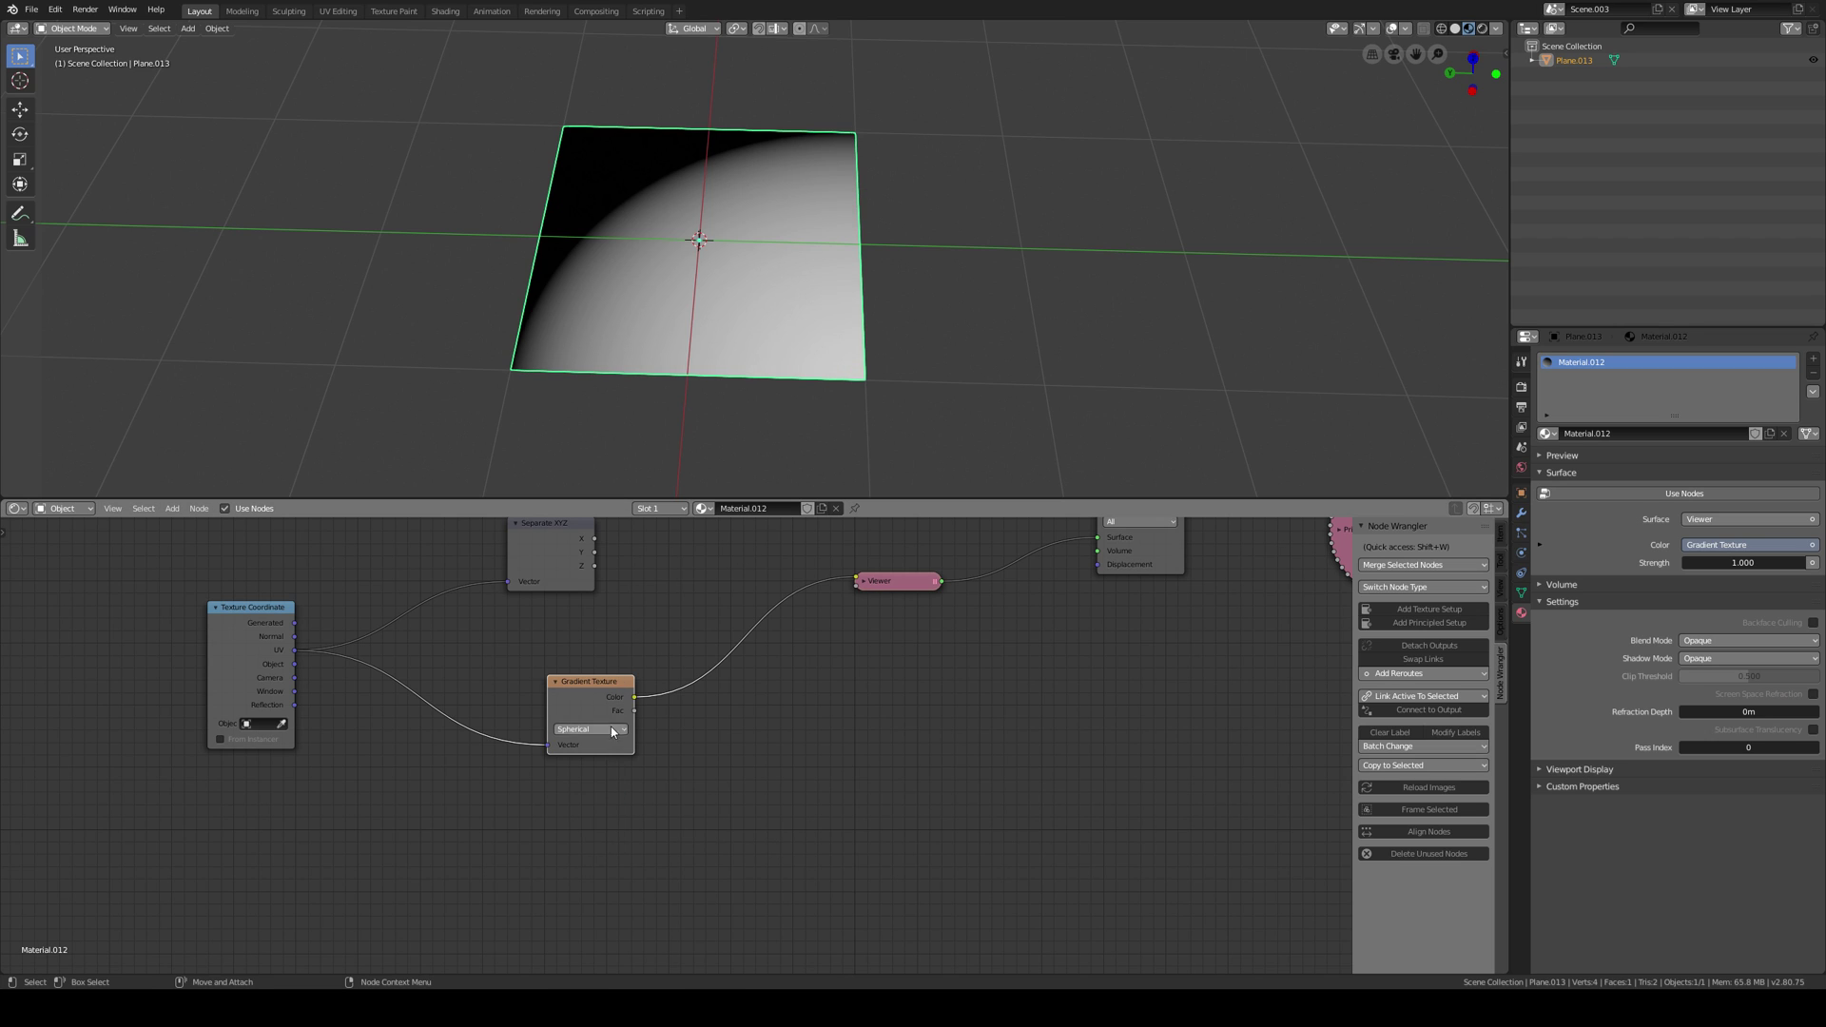
# Make room in the graph by moving the Viewer toward the Material Output and the Gradient Texture slightly lower.
pyautogui.moveTo(645, 635); pyautogui.dragTo(636, 652, button='middle')
pyautogui.click(911, 606)
pyautogui.moveTo(912, 607); pyautogui.dragTo(985, 616)
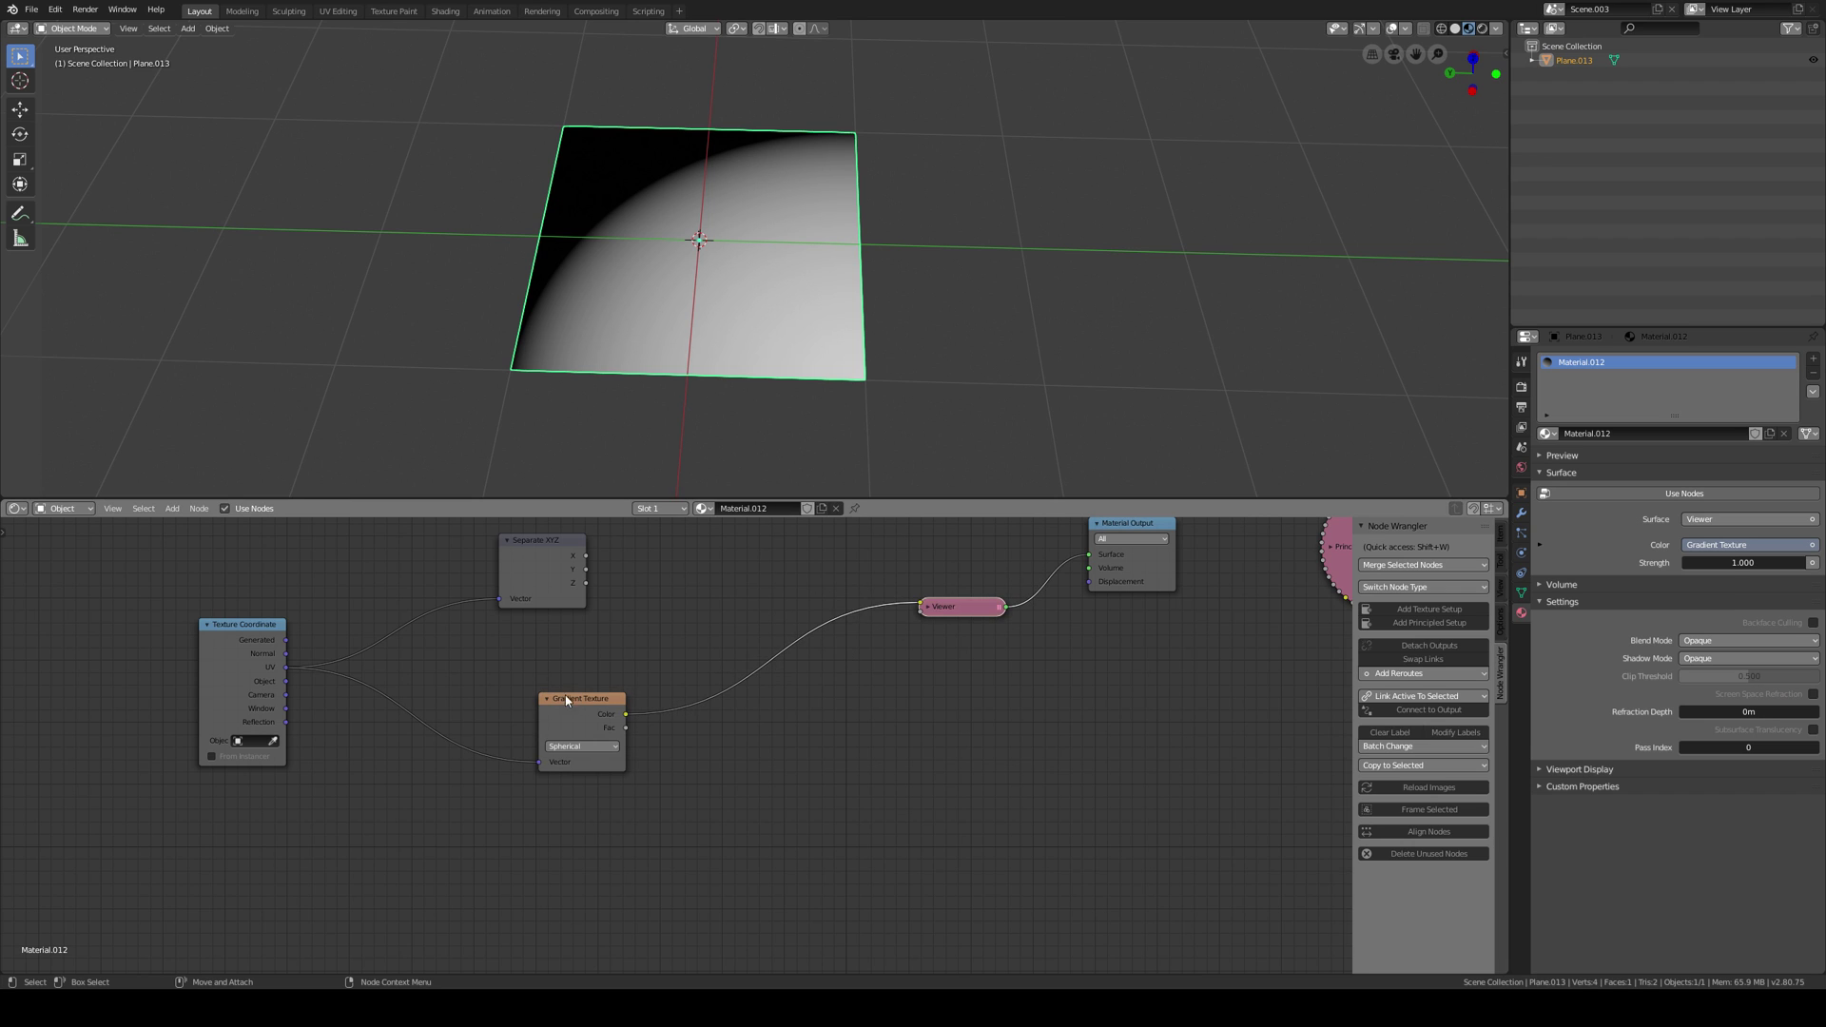
pyautogui.moveTo(572, 701); pyautogui.dragTo(572, 719)
pyautogui.moveTo(574, 693); pyautogui.dragTo(572, 700, button='middle')
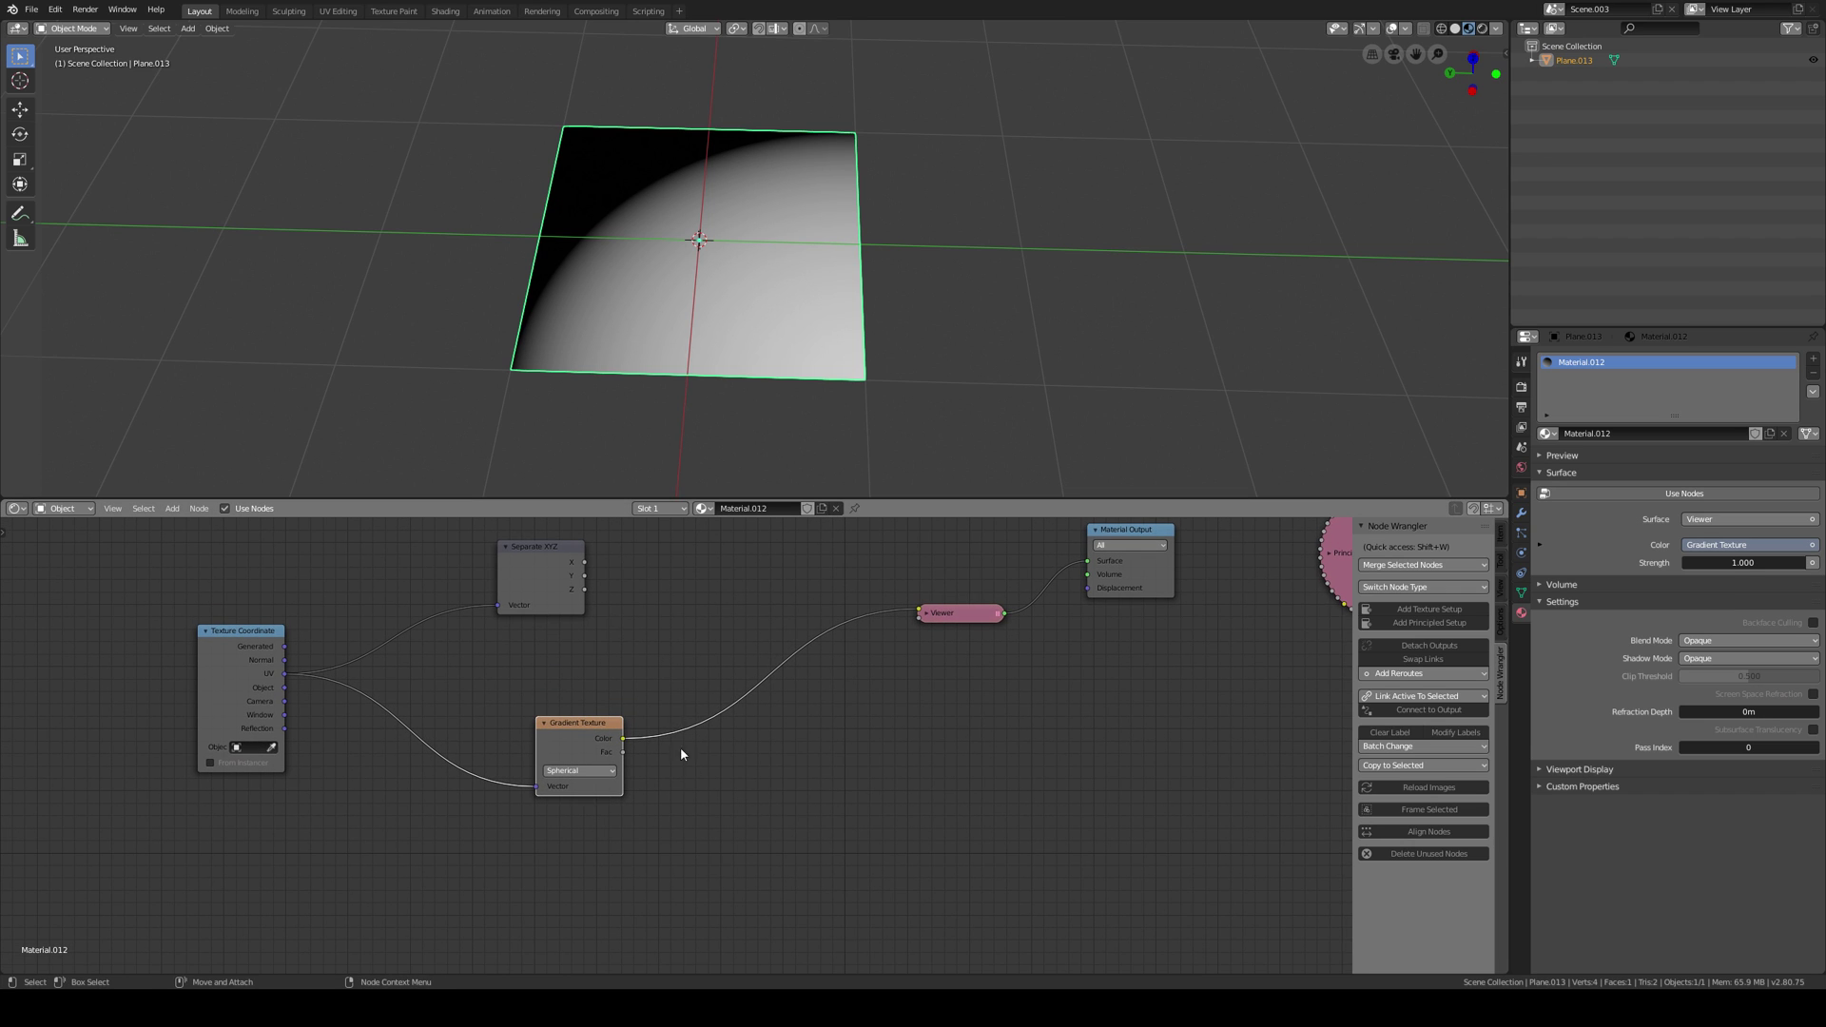
# Add a ColorRamp node beside the Gradient Texture and drive its Fac input from the gradient's Fac output.
pyautogui.click(728, 795)
pyautogui.hotkey('shift', 'a')
pyautogui.press('s')
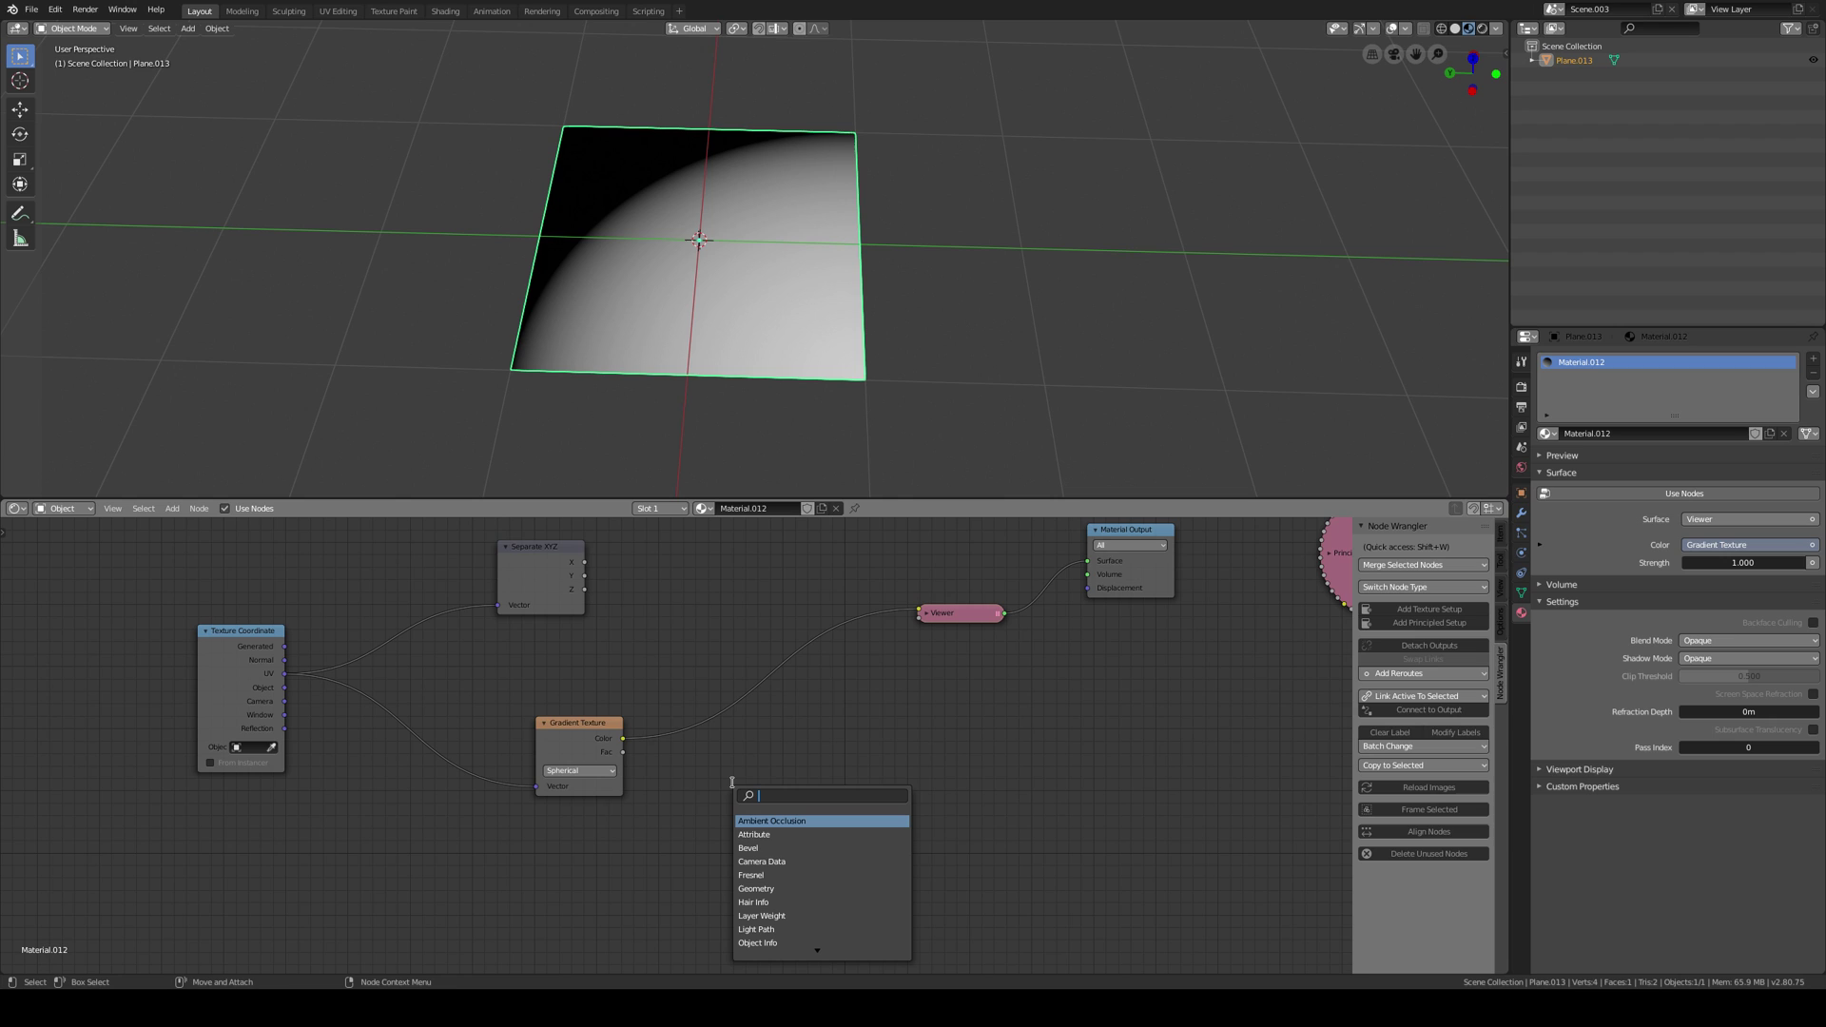
pyautogui.write('ram')
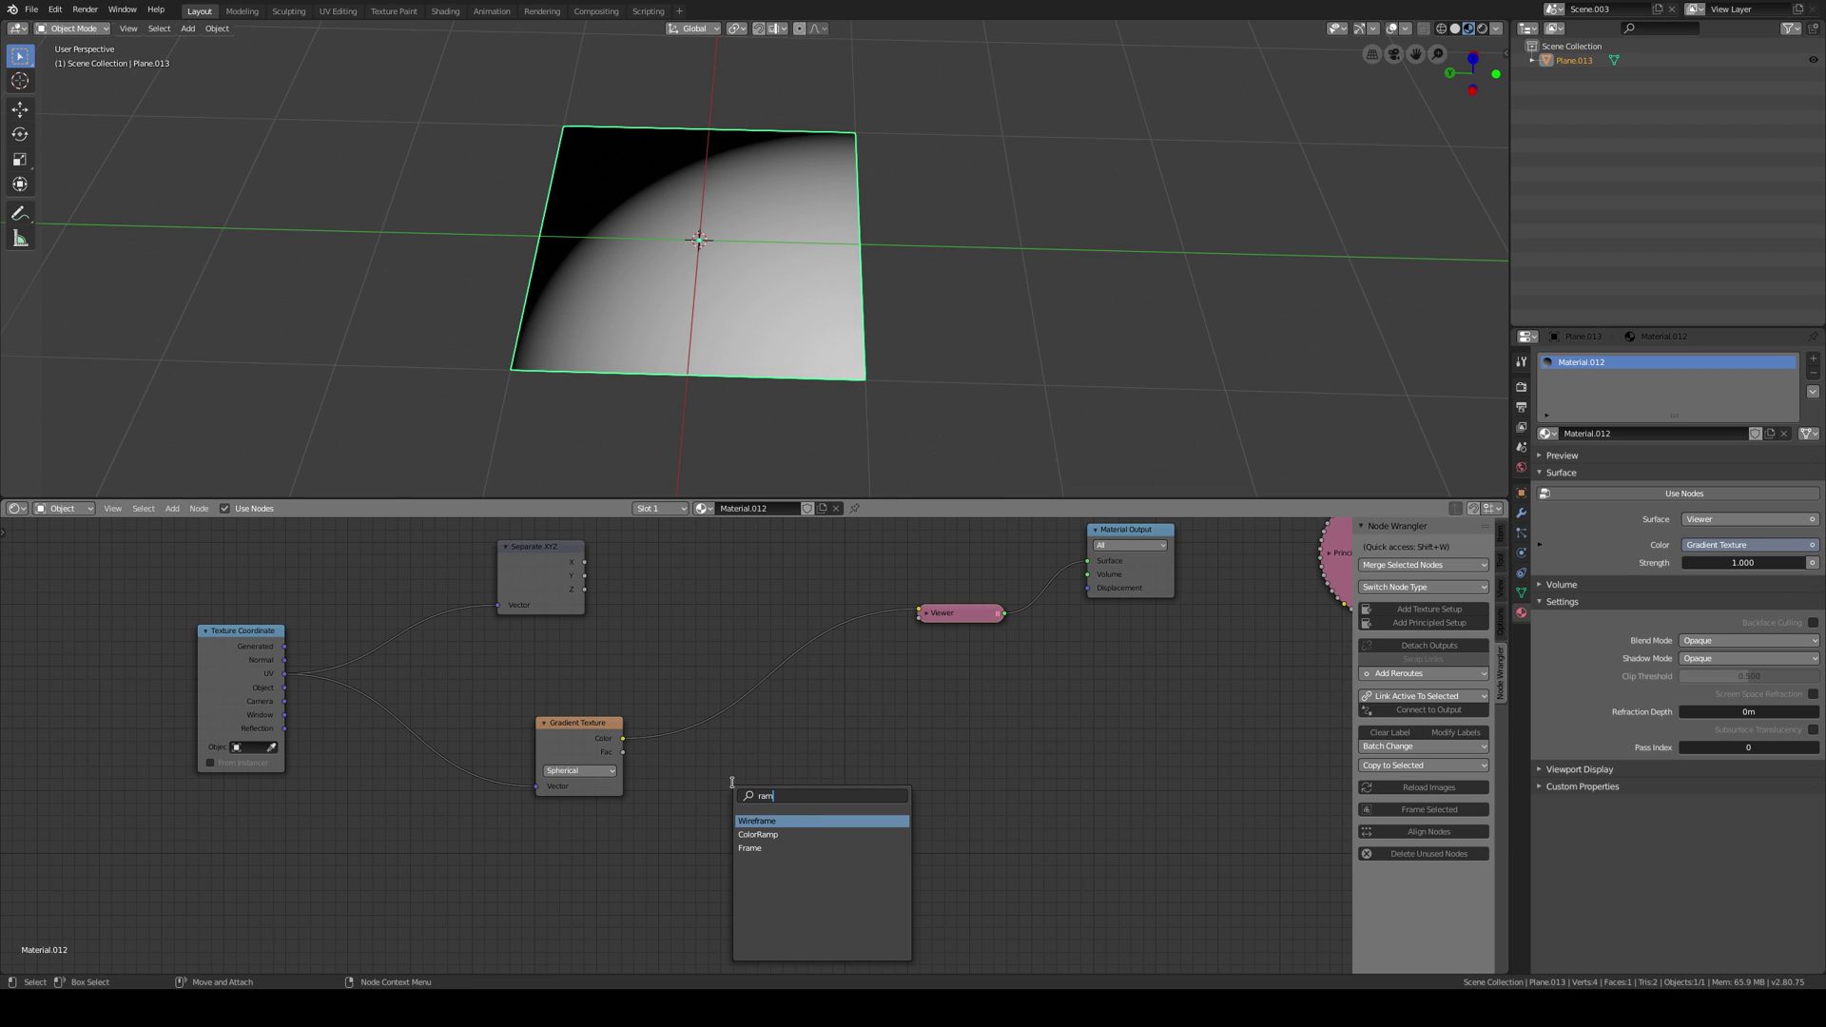
pyautogui.press('Down')
pyautogui.press('Return')
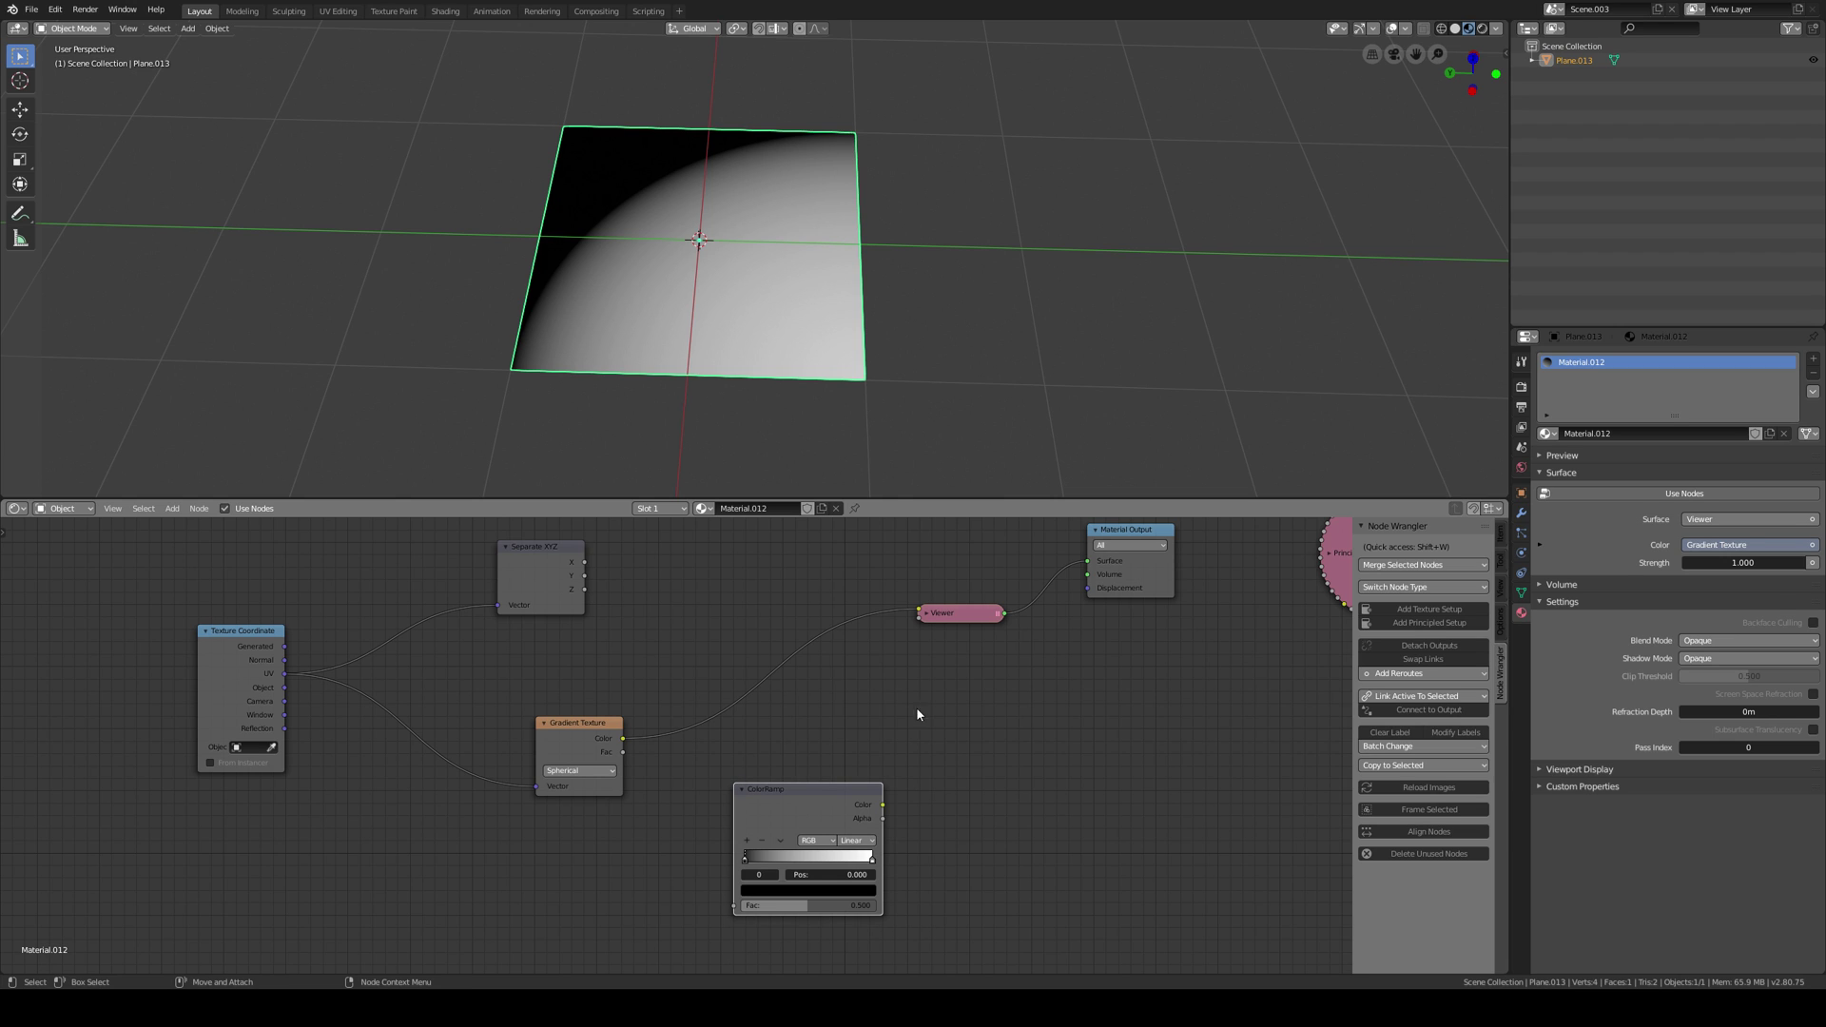
pyautogui.click(798, 742)
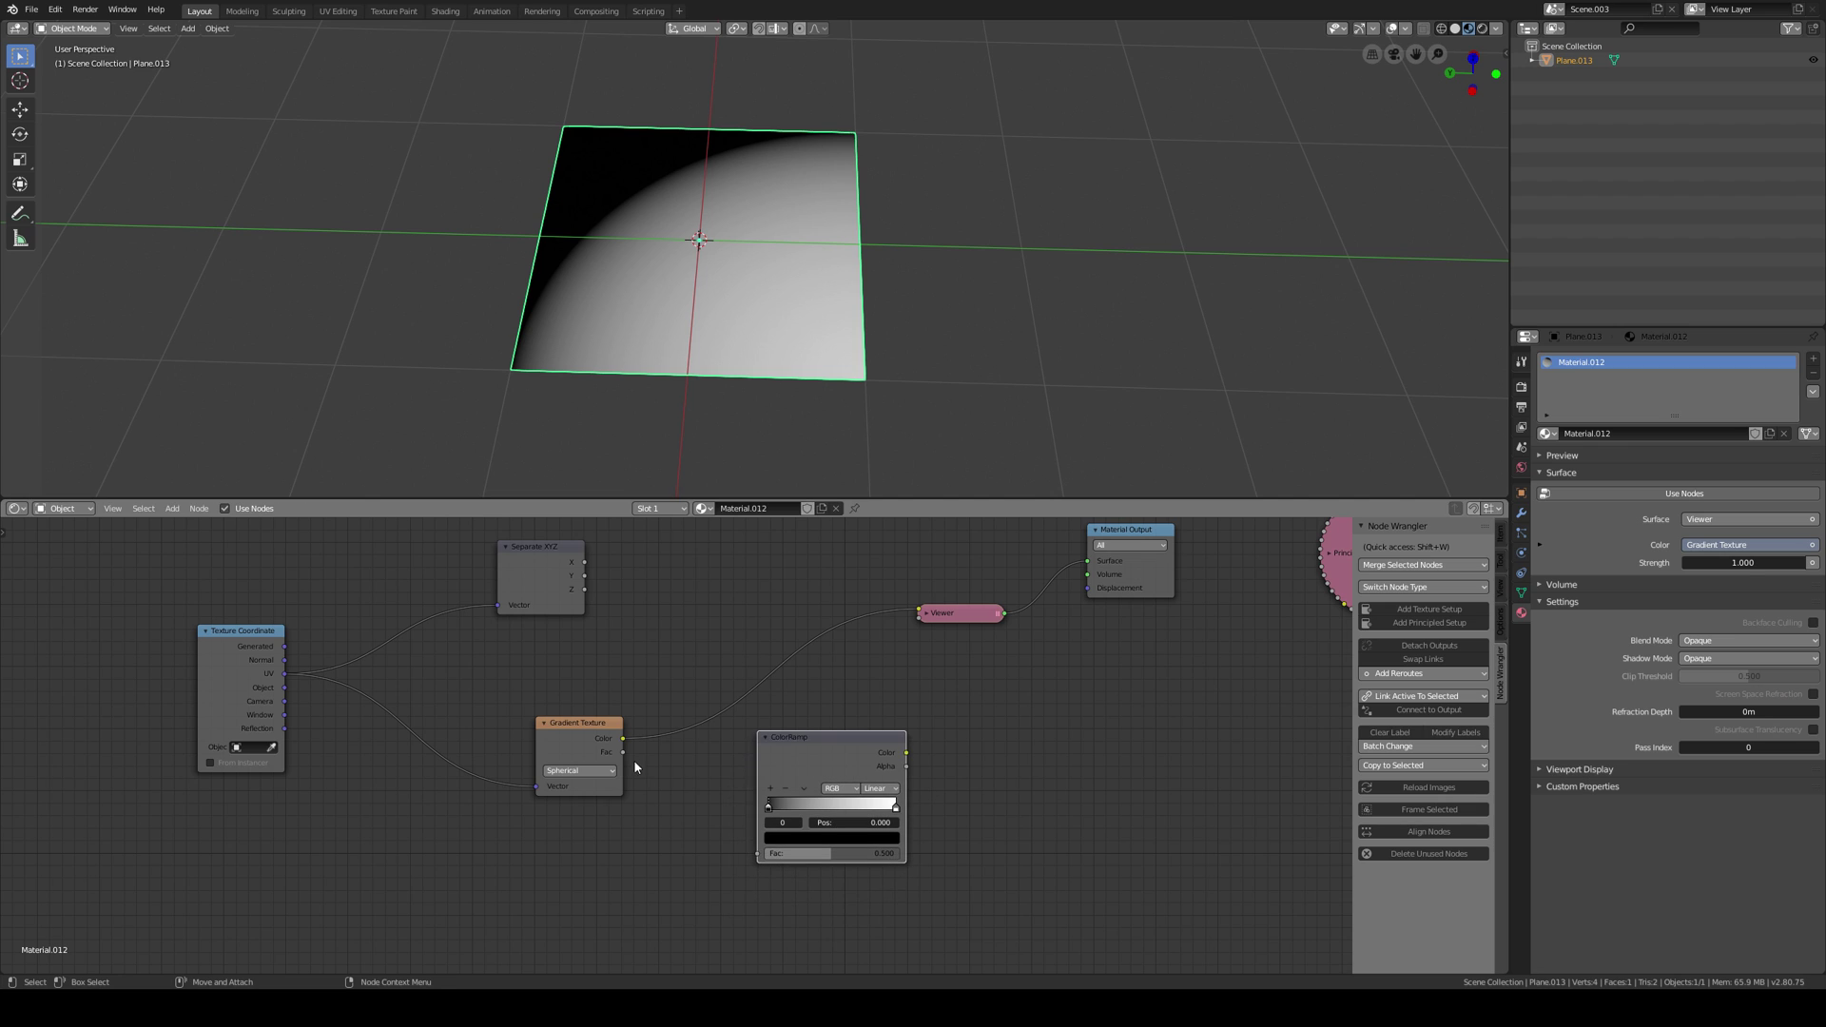
pyautogui.moveTo(623, 752); pyautogui.dragTo(758, 858)
pyautogui.moveTo(786, 739); pyautogui.dragTo(735, 754)
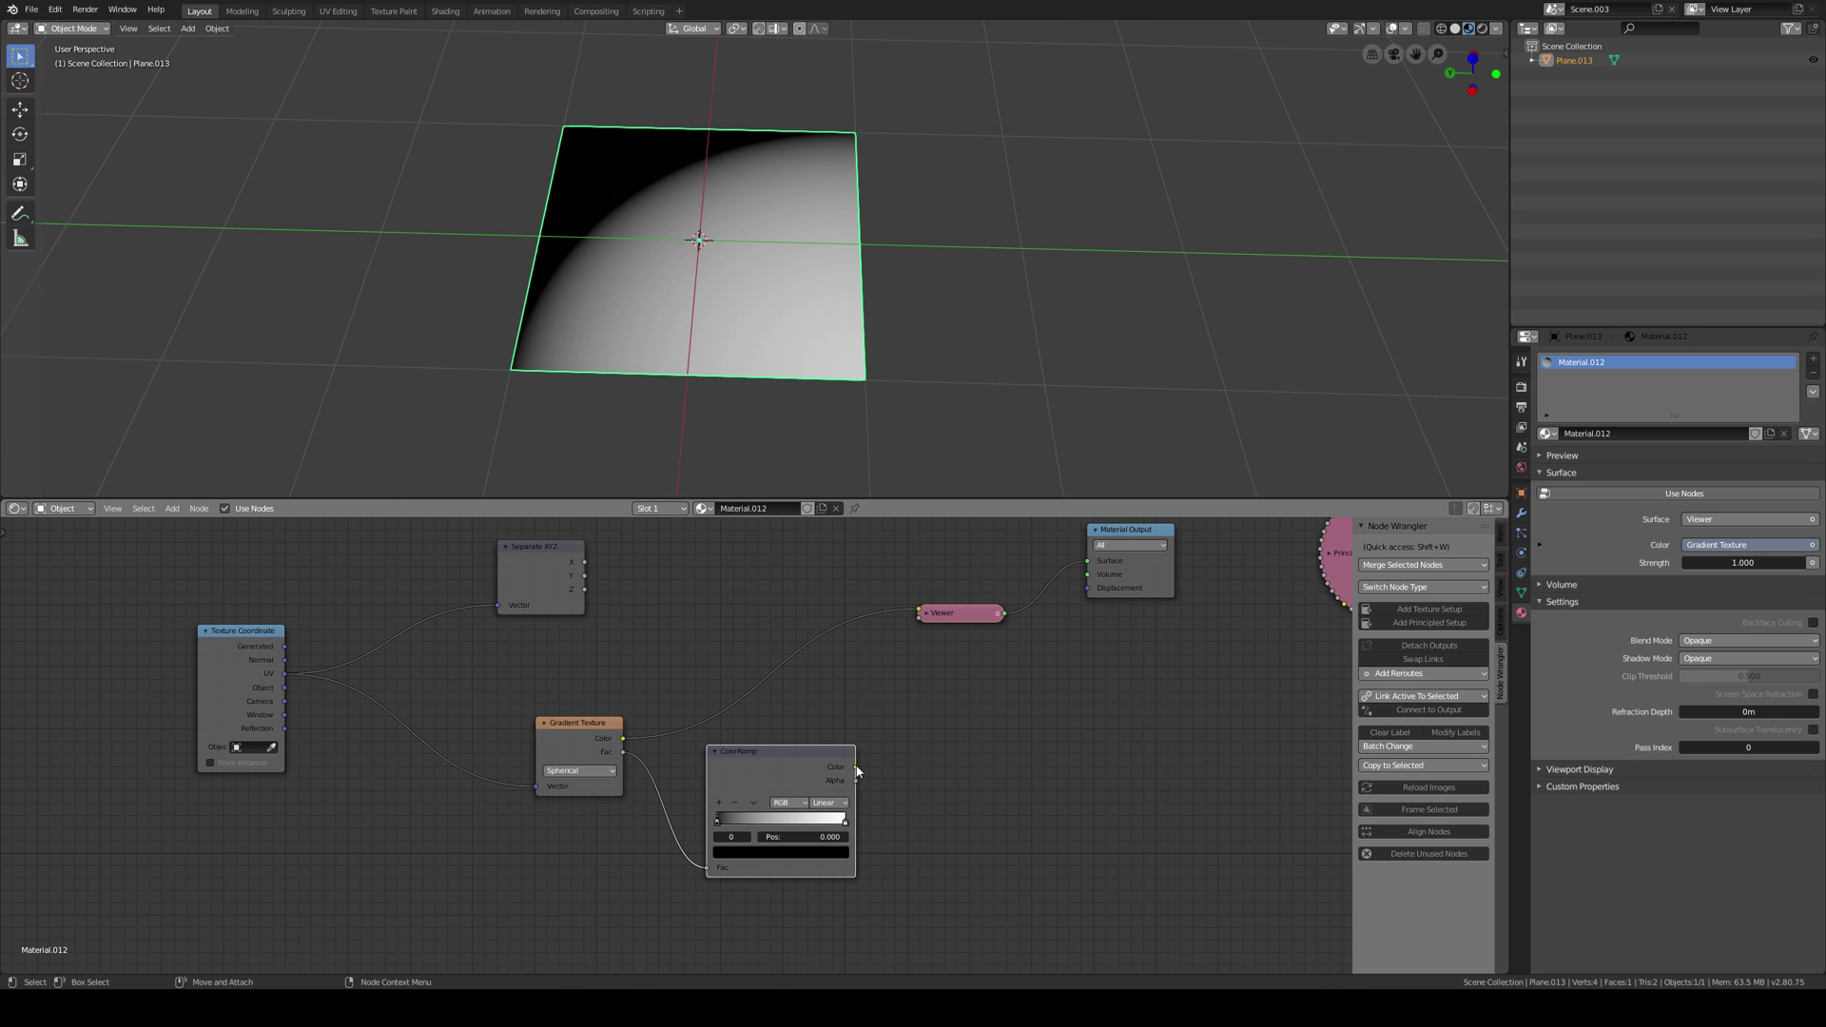
# Preview the ColorRamp's Color output through the Viewer and place the ramp between the Gradient Texture and Viewer.
pyautogui.moveTo(856, 766); pyautogui.dragTo(915, 611)
pyautogui.moveTo(942, 614); pyautogui.dragTo(982, 627)
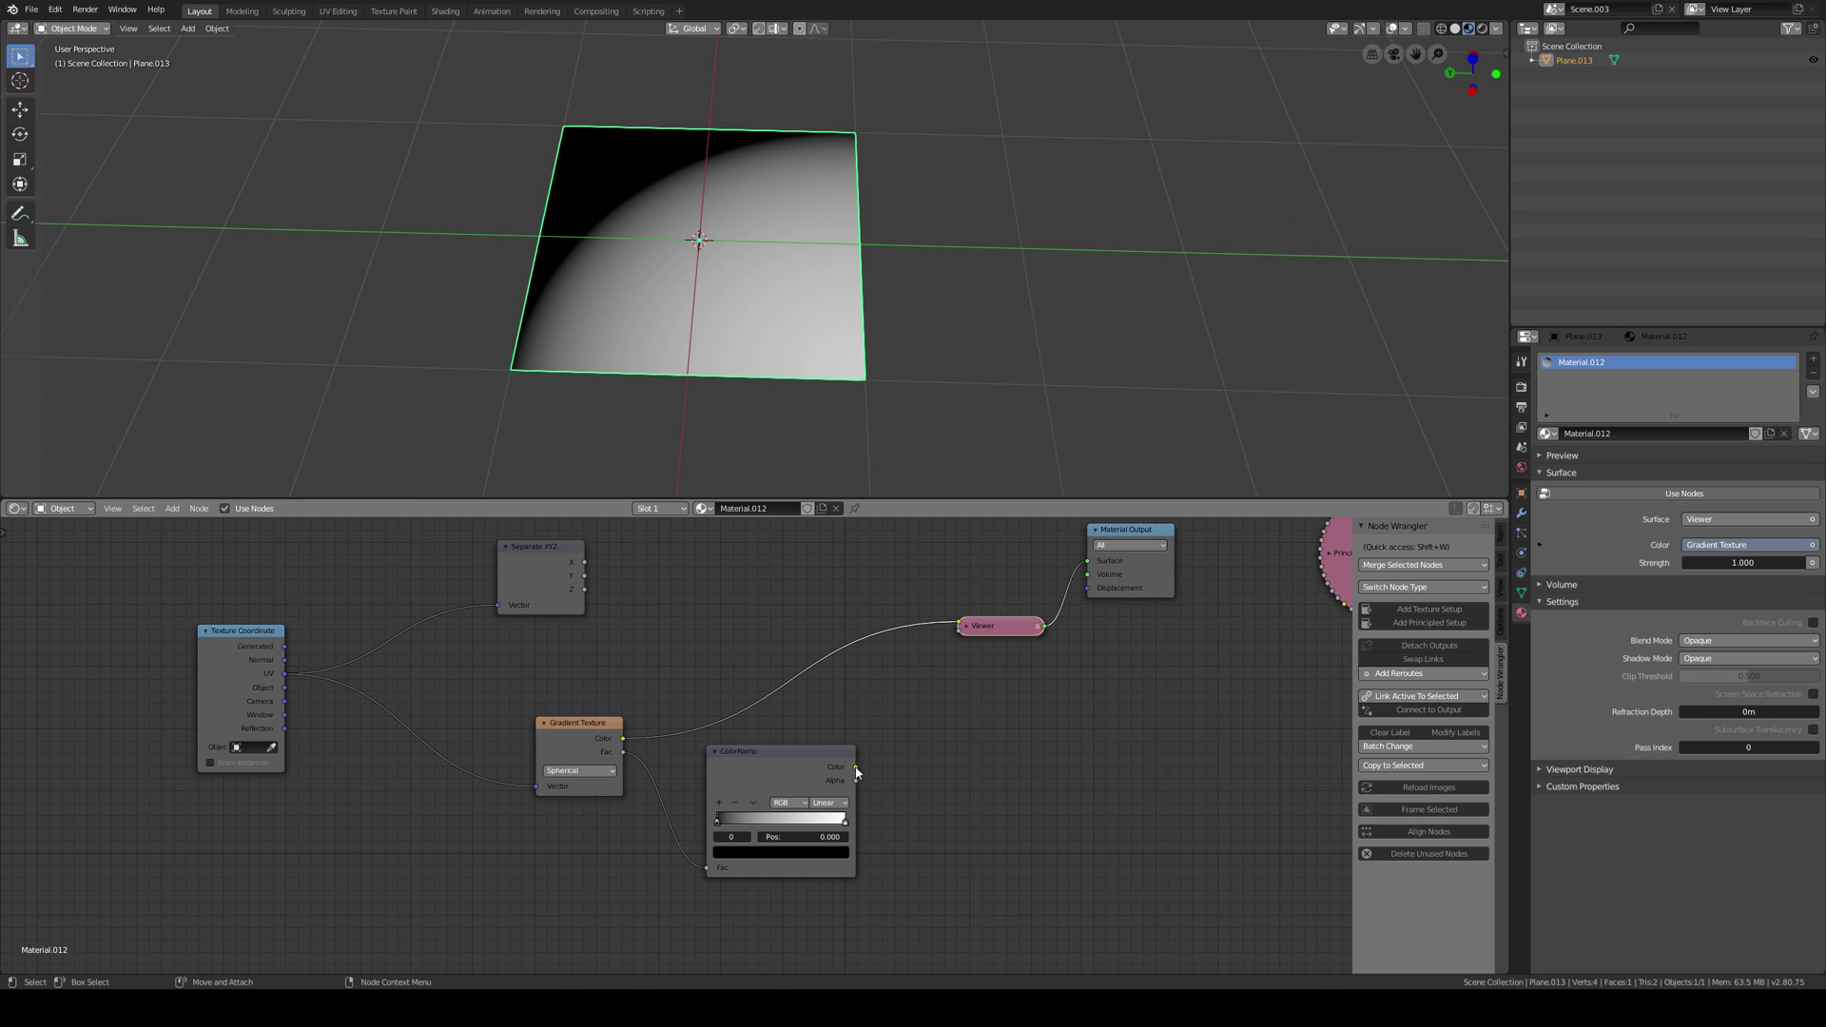
pyautogui.keyDown('ctrl'); pyautogui.keyDown('shift'); pyautogui.click(827, 769); pyautogui.keyUp('shift'); pyautogui.keyUp('ctrl')
pyautogui.moveTo(830, 757); pyautogui.dragTo(851, 642)
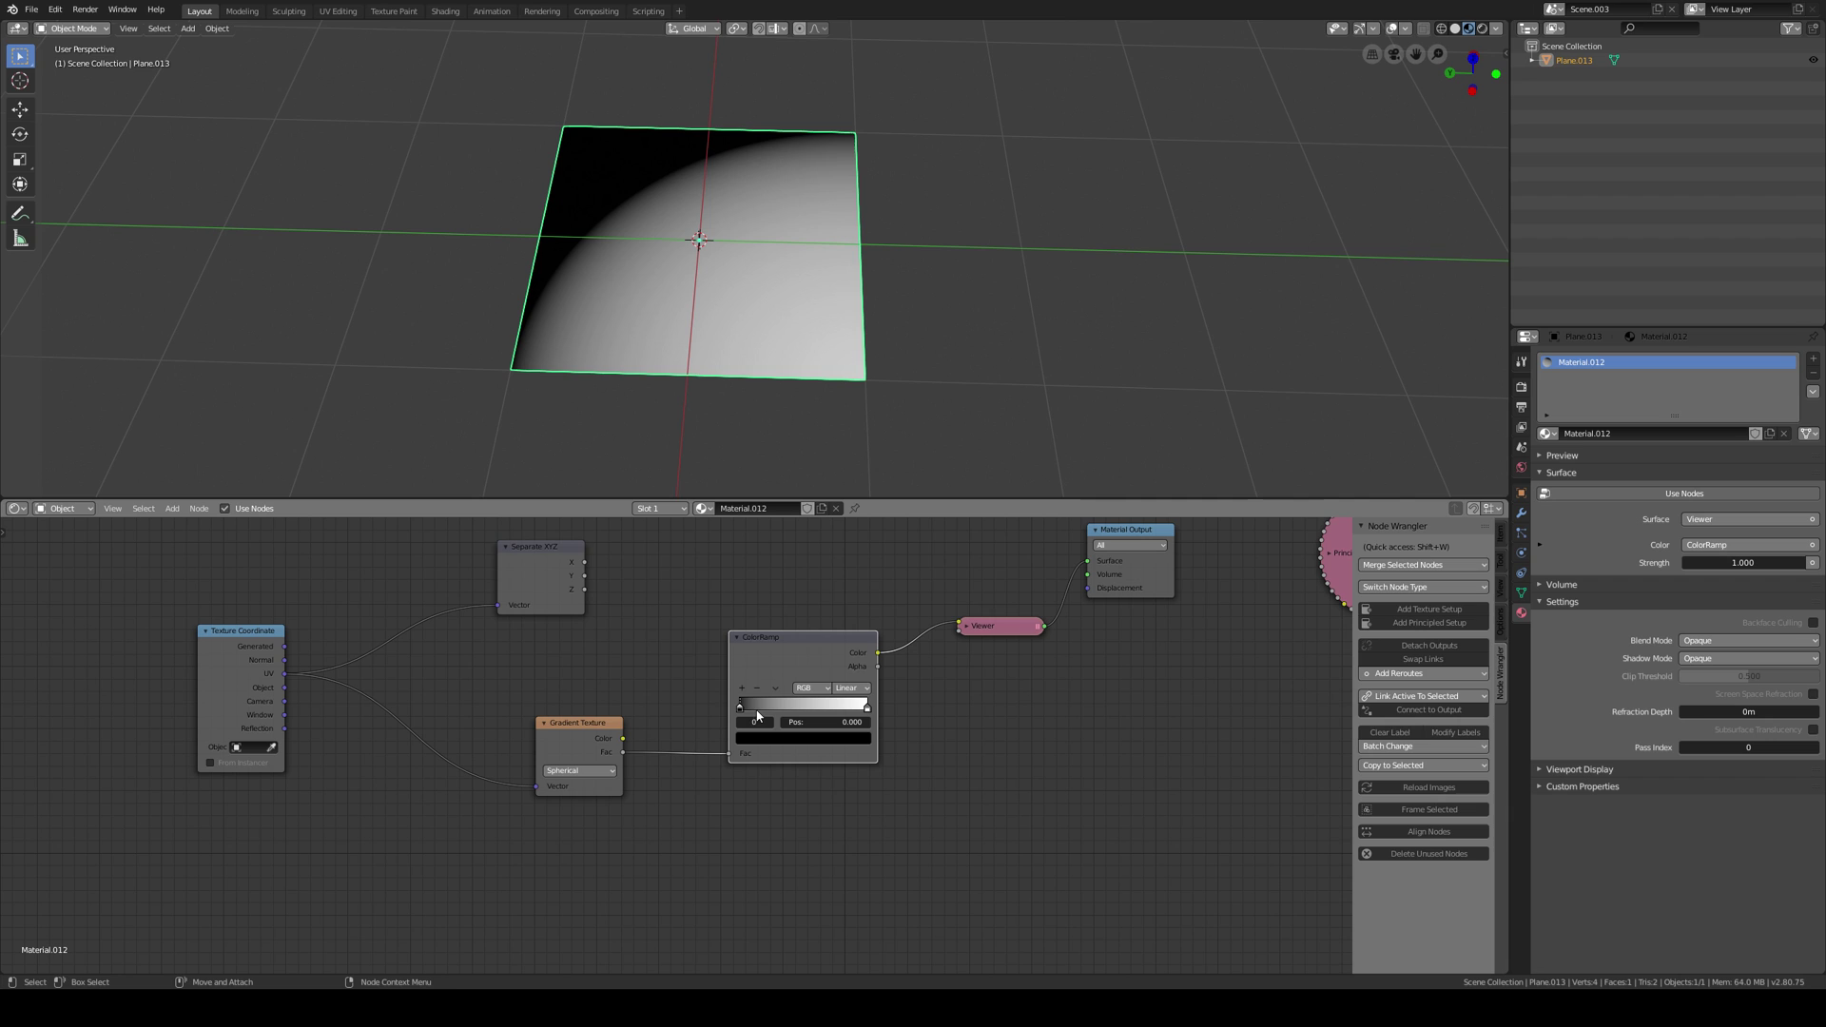
# Give the ColorRamp Constant interpolation and place its white stop at position 0.391 for a hard circle edge.
pyautogui.moveTo(740, 712); pyautogui.dragTo(847, 704)
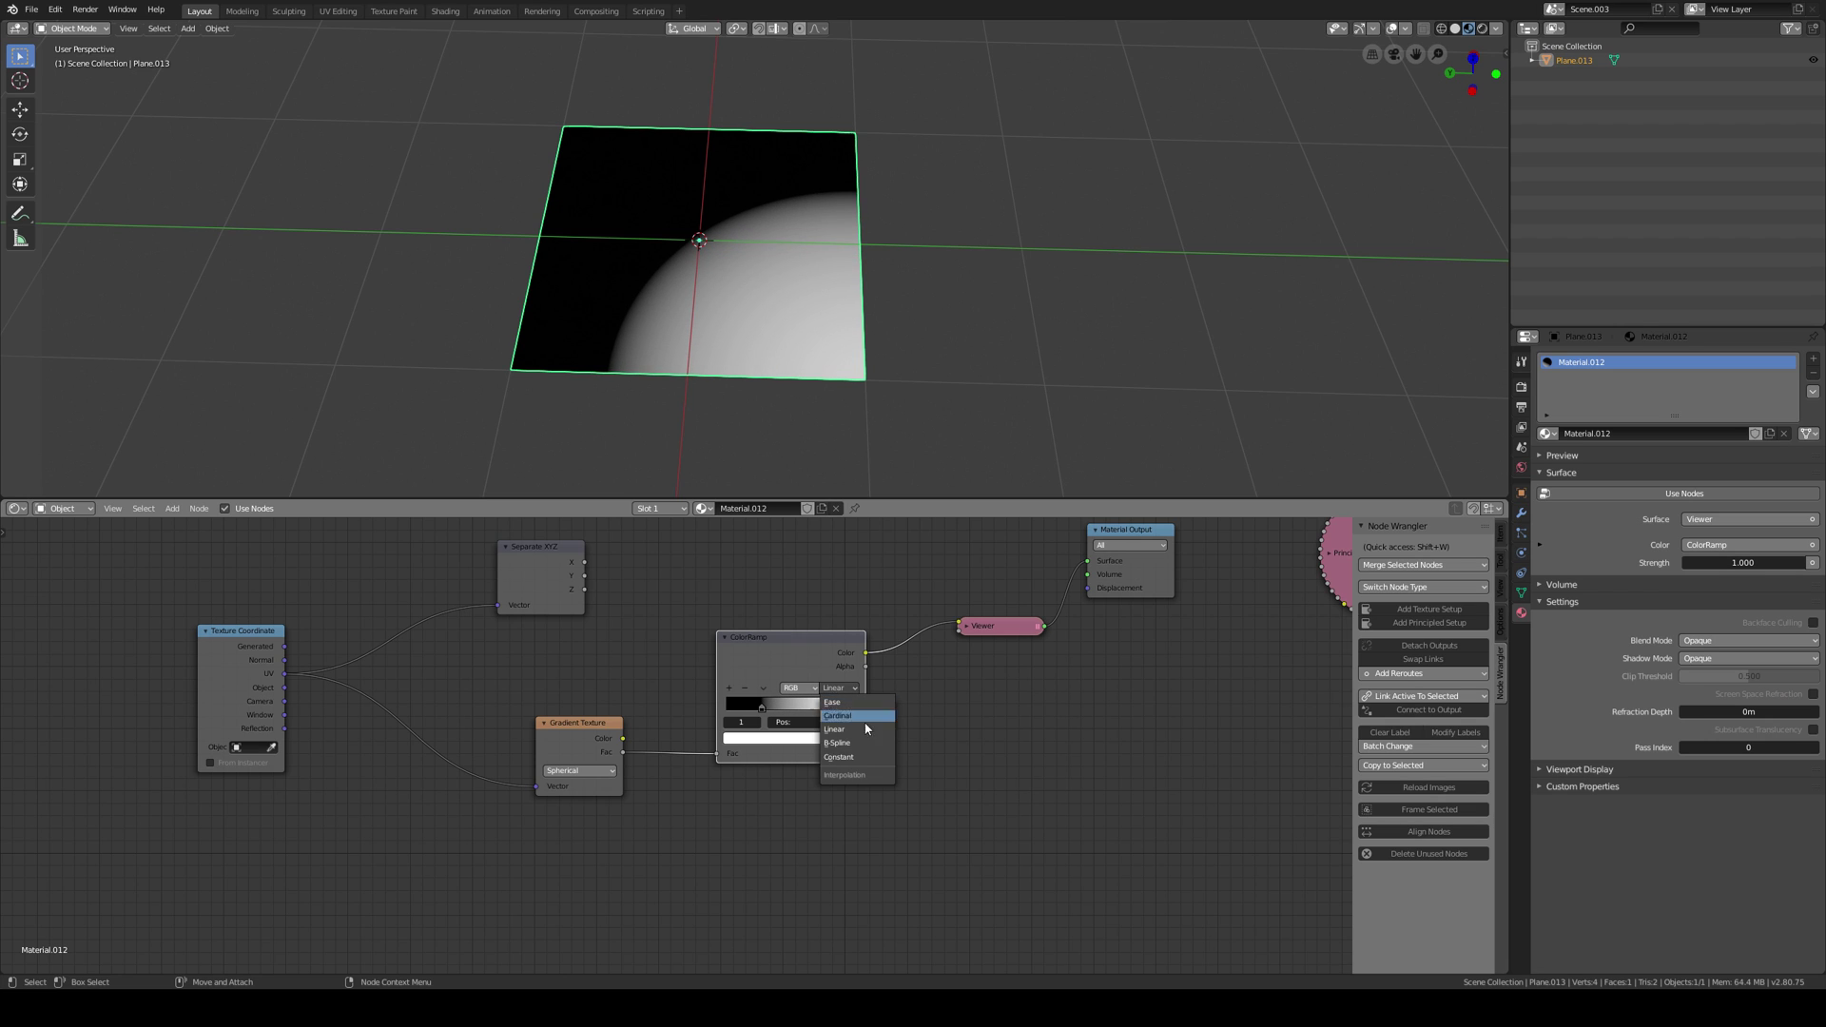
pyautogui.click(839, 756)
pyautogui.moveTo(854, 708); pyautogui.dragTo(808, 670)
pyautogui.click(740, 708)
# Widen the node layout by moving the Viewer and Texture Coordinate nodes outward and Separate XYZ upward.
pyautogui.moveTo(984, 629); pyautogui.dragTo(997, 632)
pyautogui.moveTo(667, 724); pyautogui.dragTo(689, 689, button='middle')
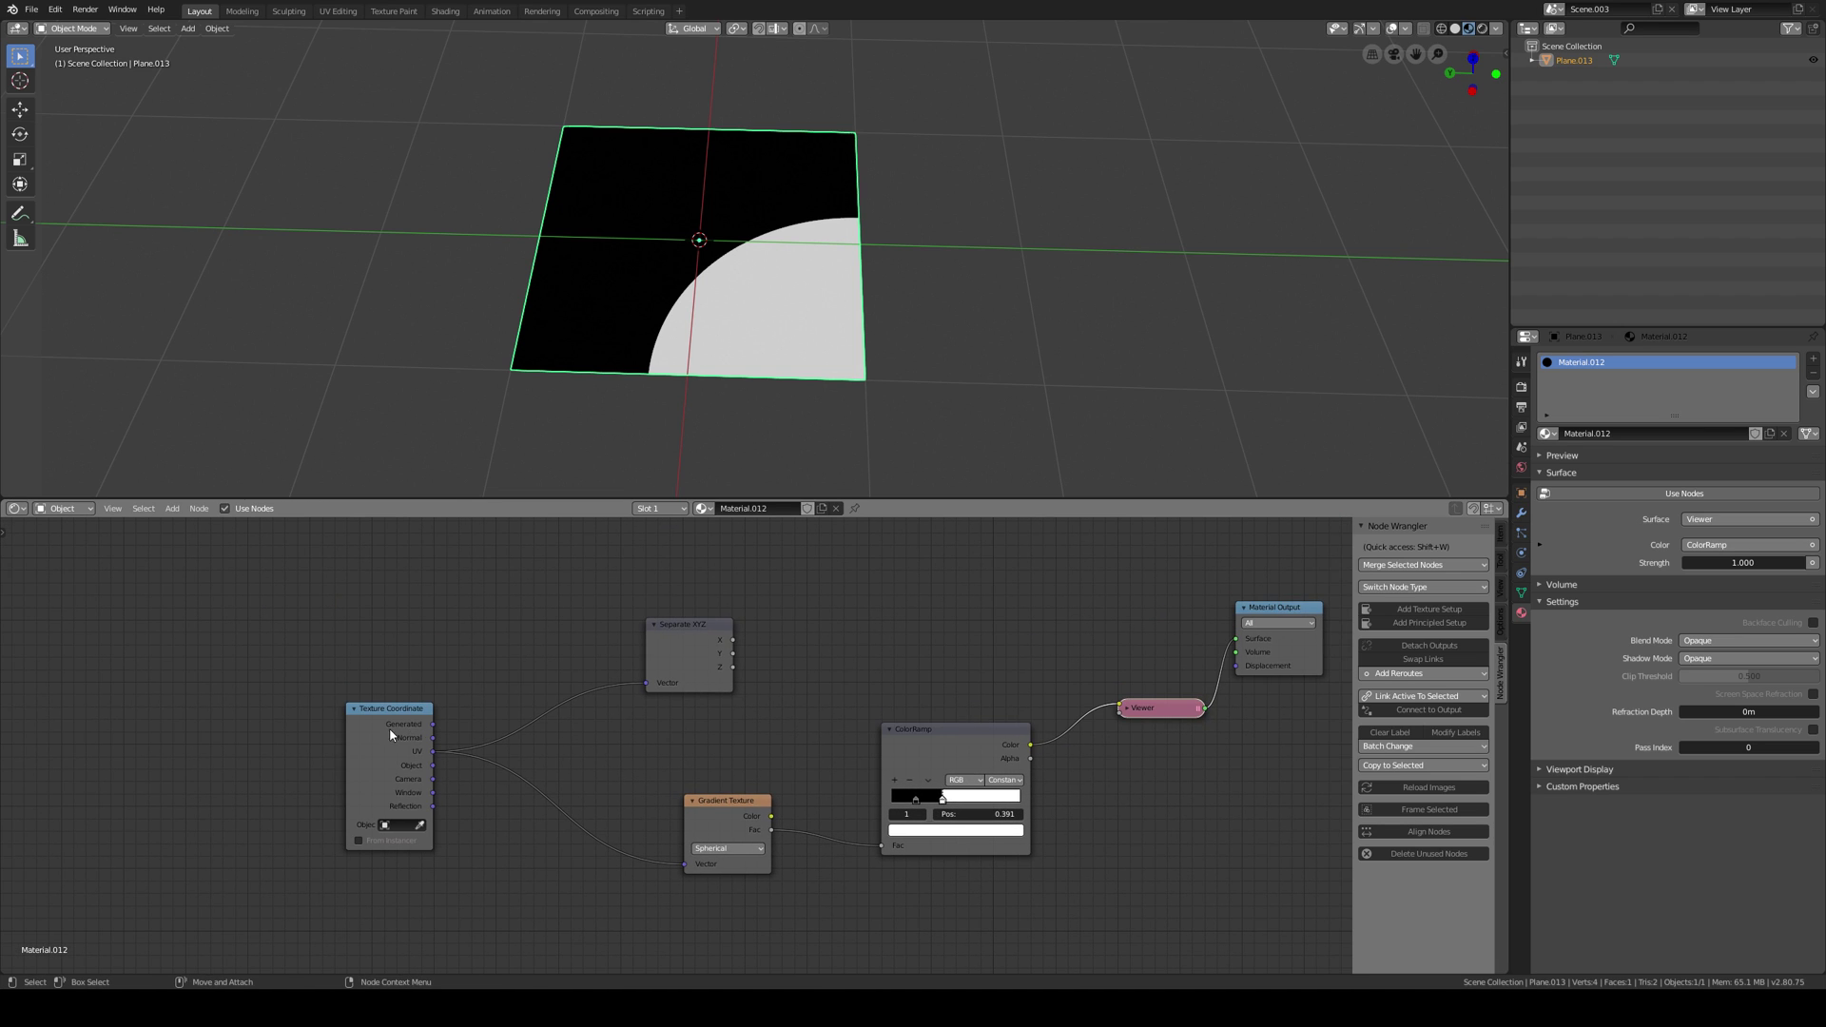
pyautogui.moveTo(390, 727); pyautogui.dragTo(254, 717)
pyautogui.moveTo(677, 689); pyautogui.dragTo(675, 657)
pyautogui.moveTo(730, 707); pyautogui.dragTo(732, 681, button='middle')
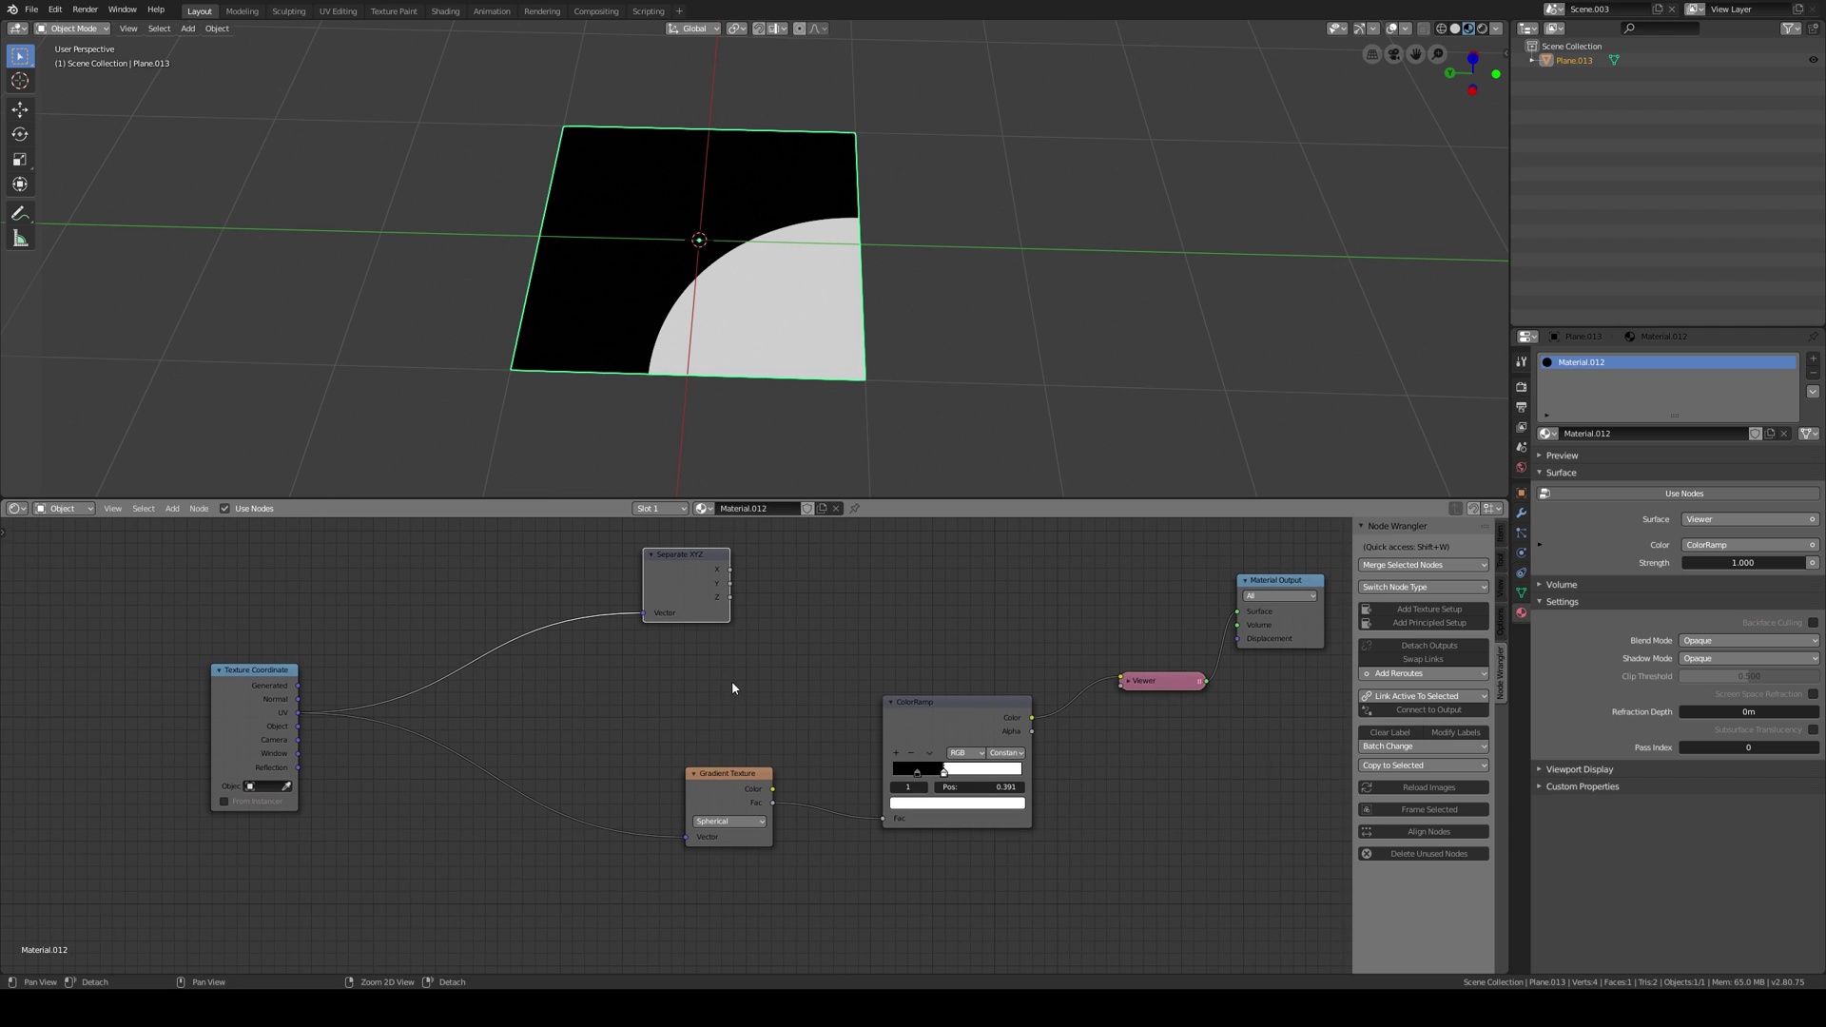
pyautogui.moveTo(437, 865); pyautogui.dragTo(428, 812, button='middle')
pyautogui.scroll(-2, 424, 810)
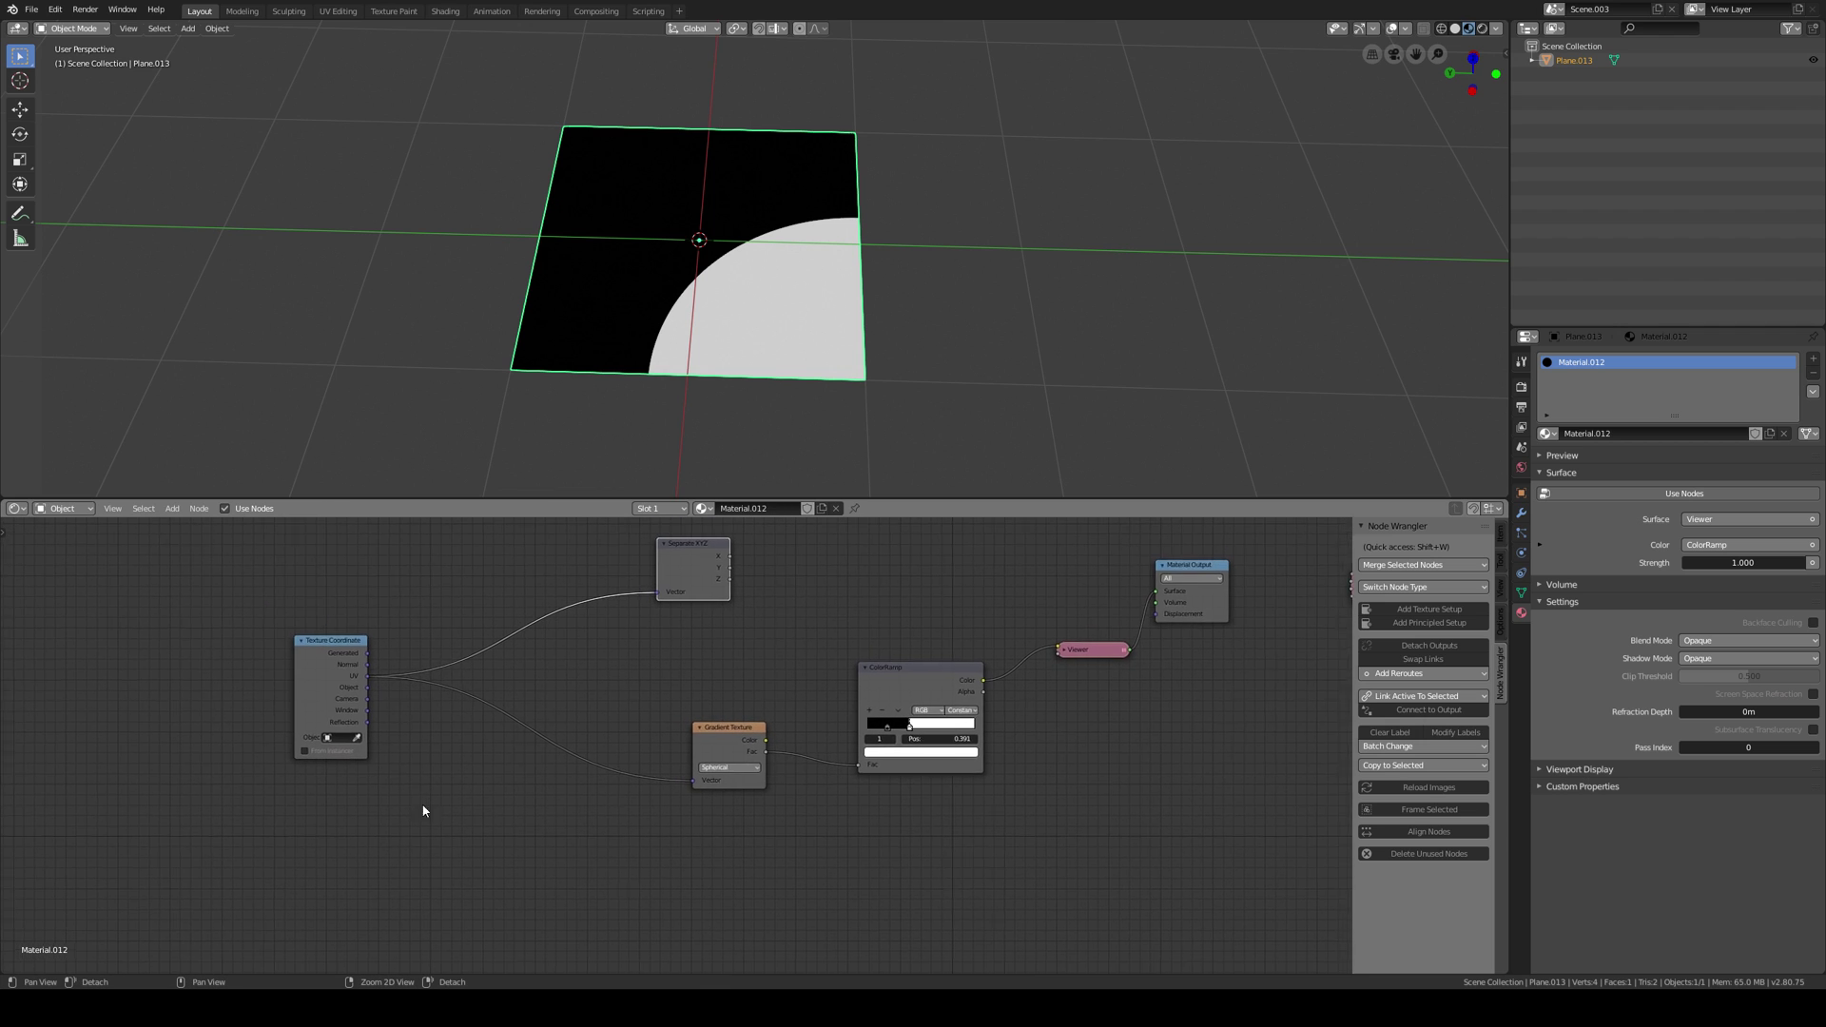
pyautogui.keyDown('alt'); pyautogui.moveTo(424, 805); pyautogui.dragTo(440, 823, button='right'); pyautogui.keyUp('alt')
pyautogui.keyDown('alt'); pyautogui.moveTo(438, 823); pyautogui.dragTo(440, 836, button='middle'); pyautogui.keyUp('alt')
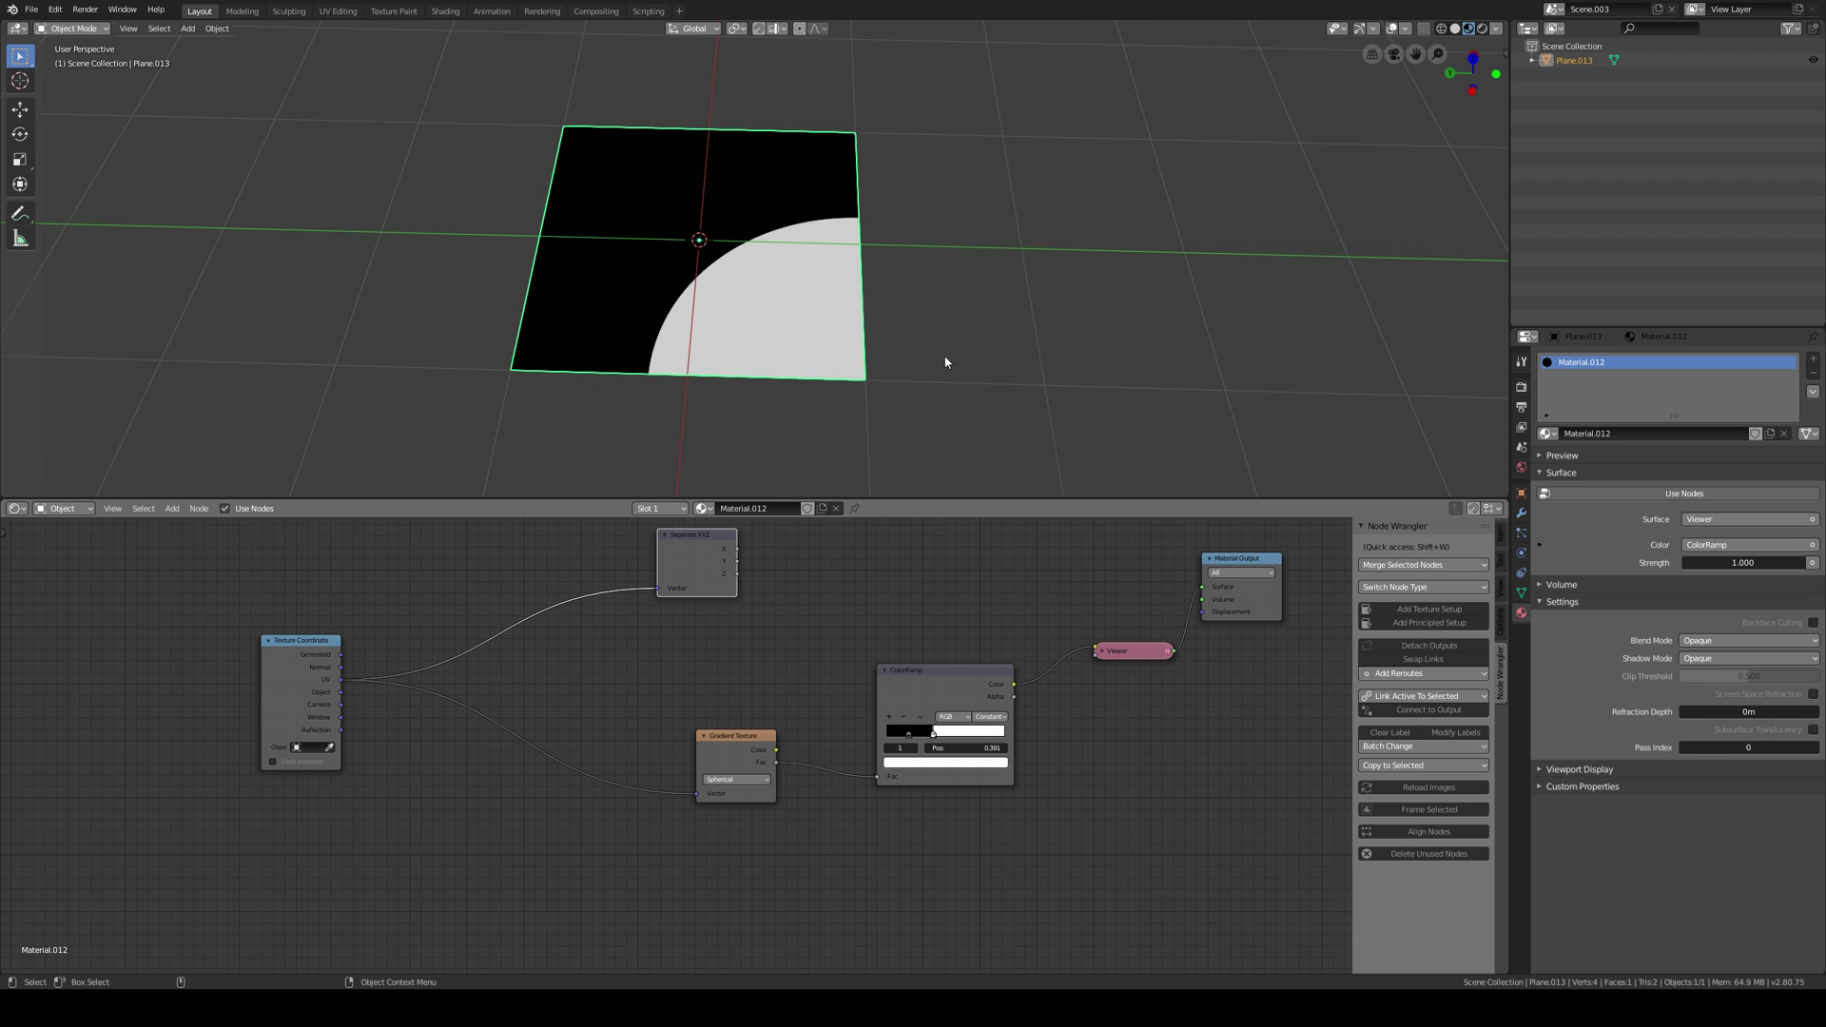
pyautogui.scroll(1, 522, 815)
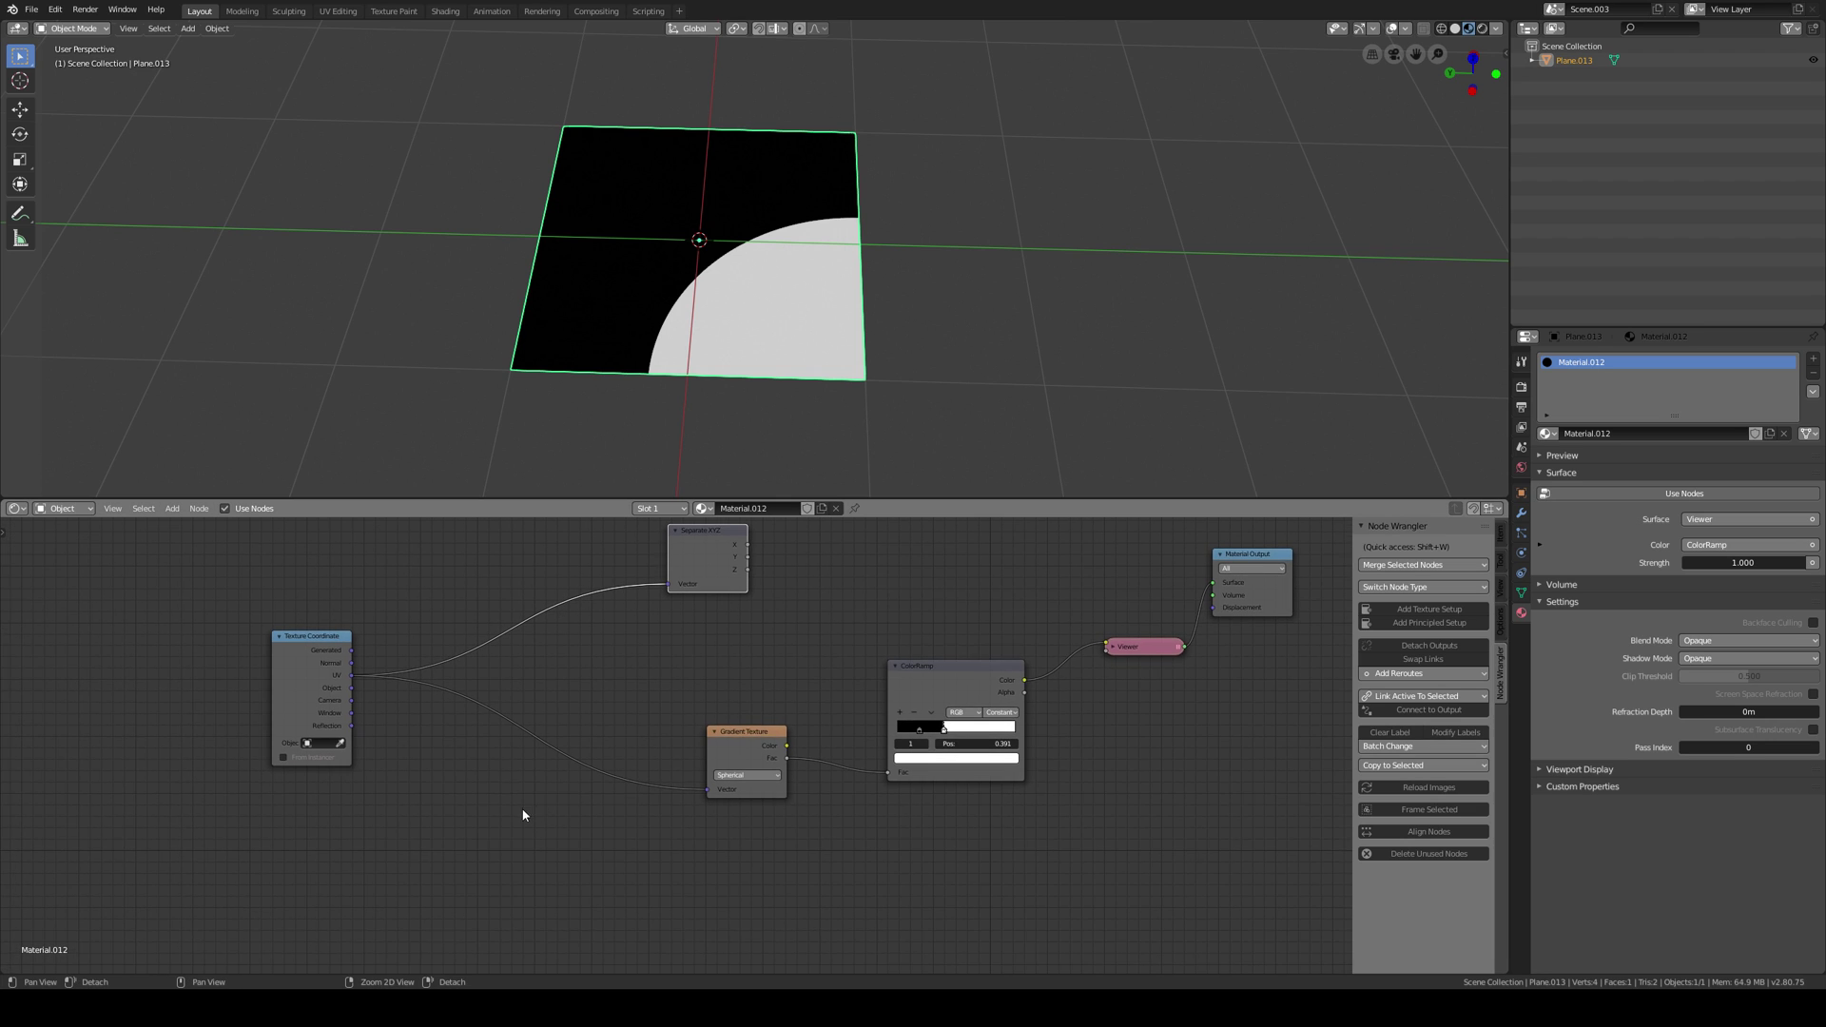
# Add a Mapping node and insert it on the link between Texture Coordinate and Gradient Texture, moving Texture Coordinate outward.
pyautogui.hotkey('shift', 'a')
pyautogui.write('mapp')
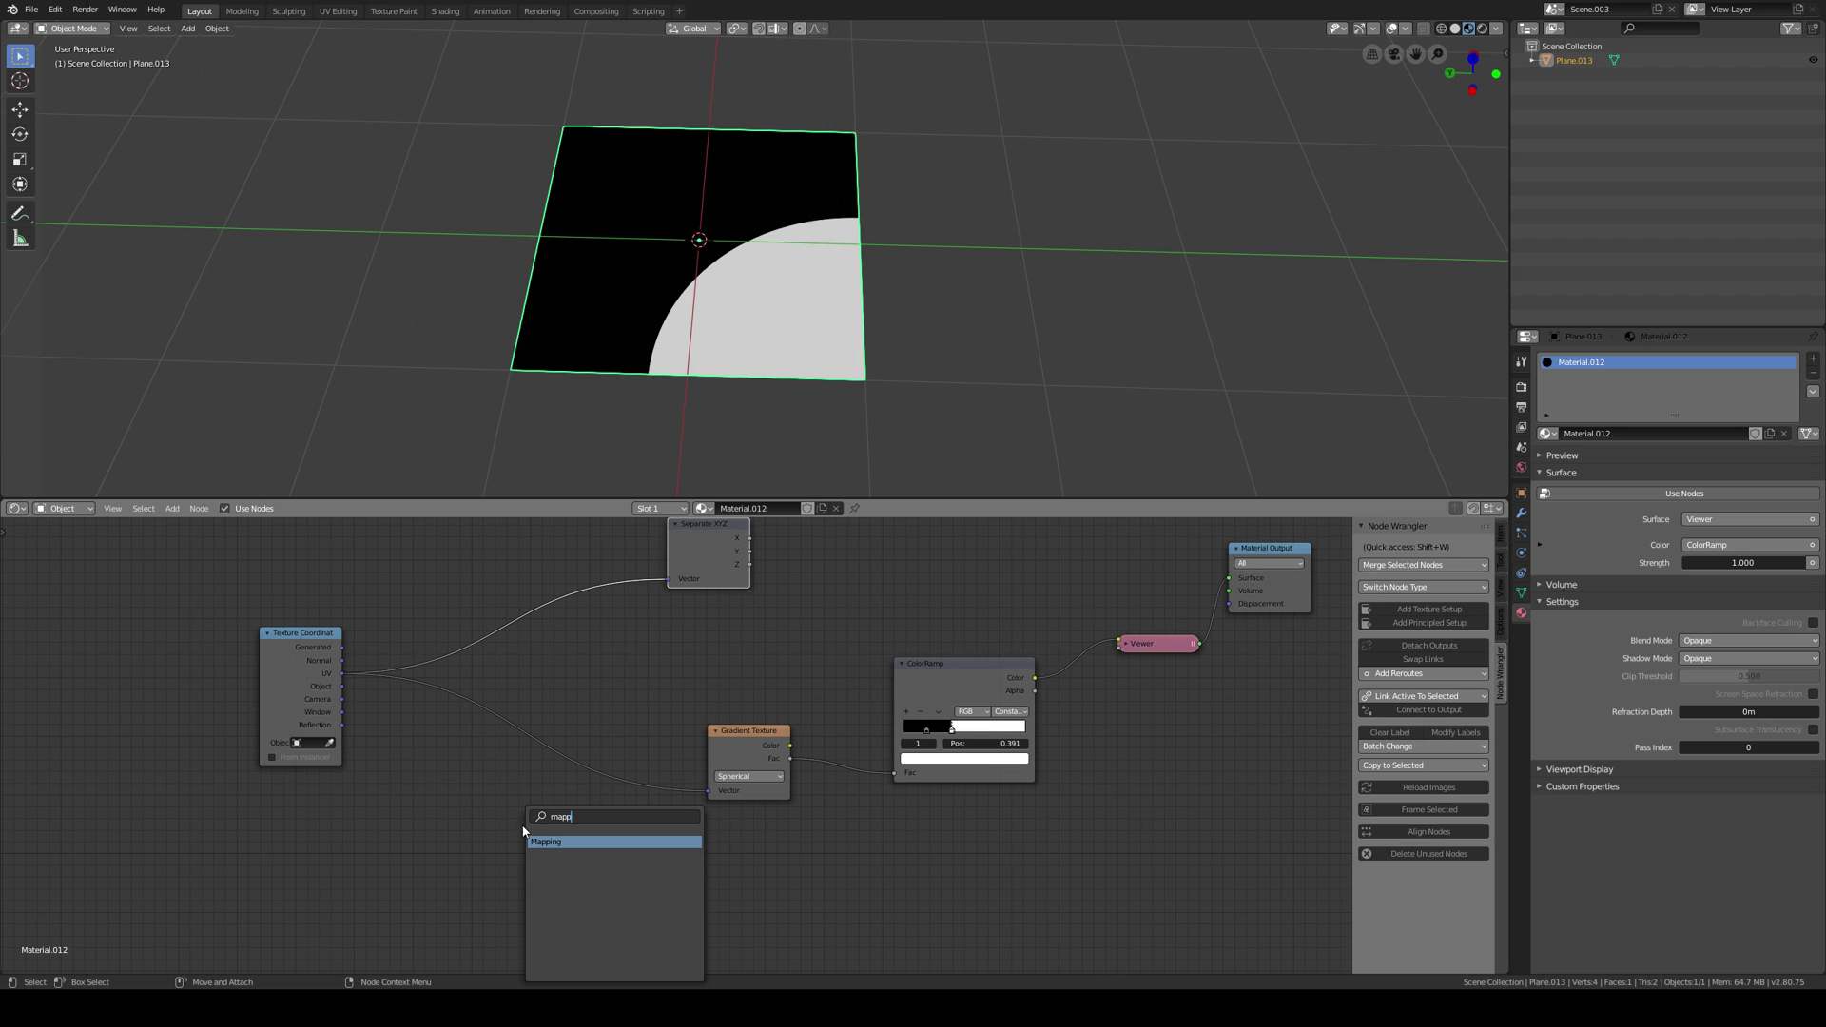
pyautogui.press('Return')
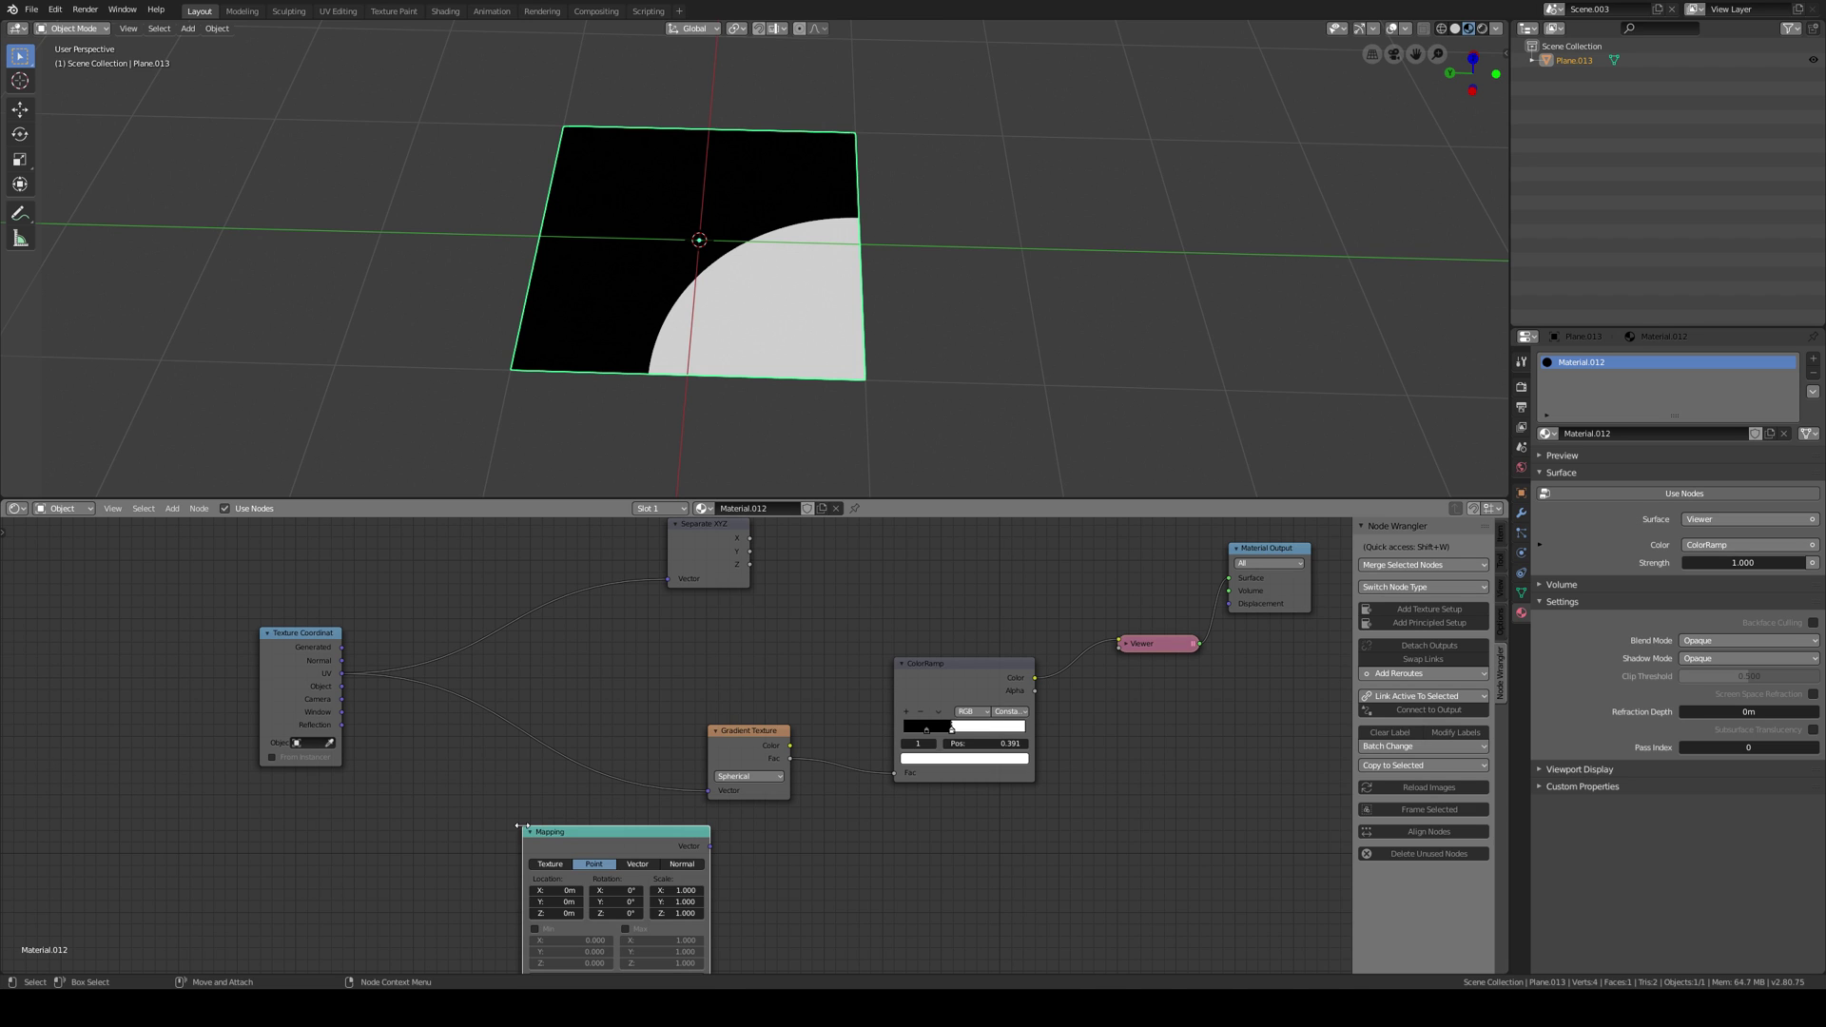
pyautogui.moveTo(623, 838); pyautogui.dragTo(508, 709)
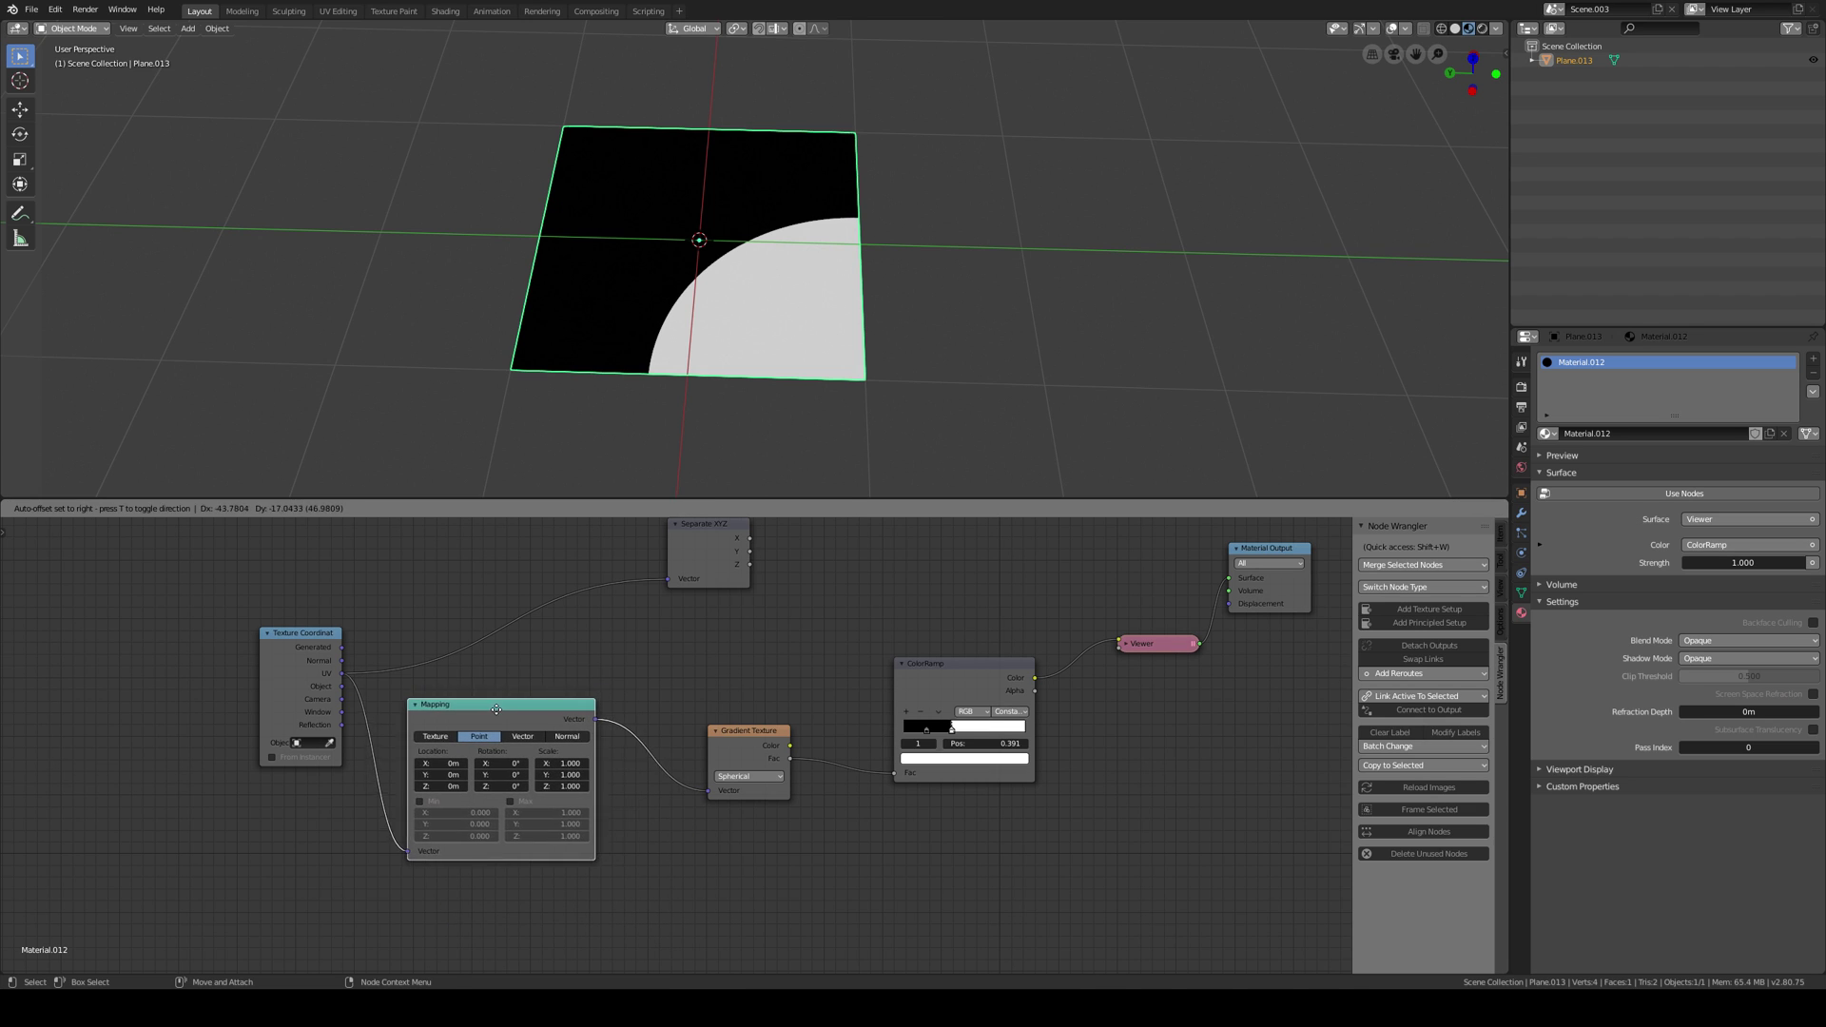
pyautogui.moveTo(508, 708); pyautogui.dragTo(563, 678, button='middle')
pyautogui.moveTo(367, 618); pyautogui.dragTo(302, 605)
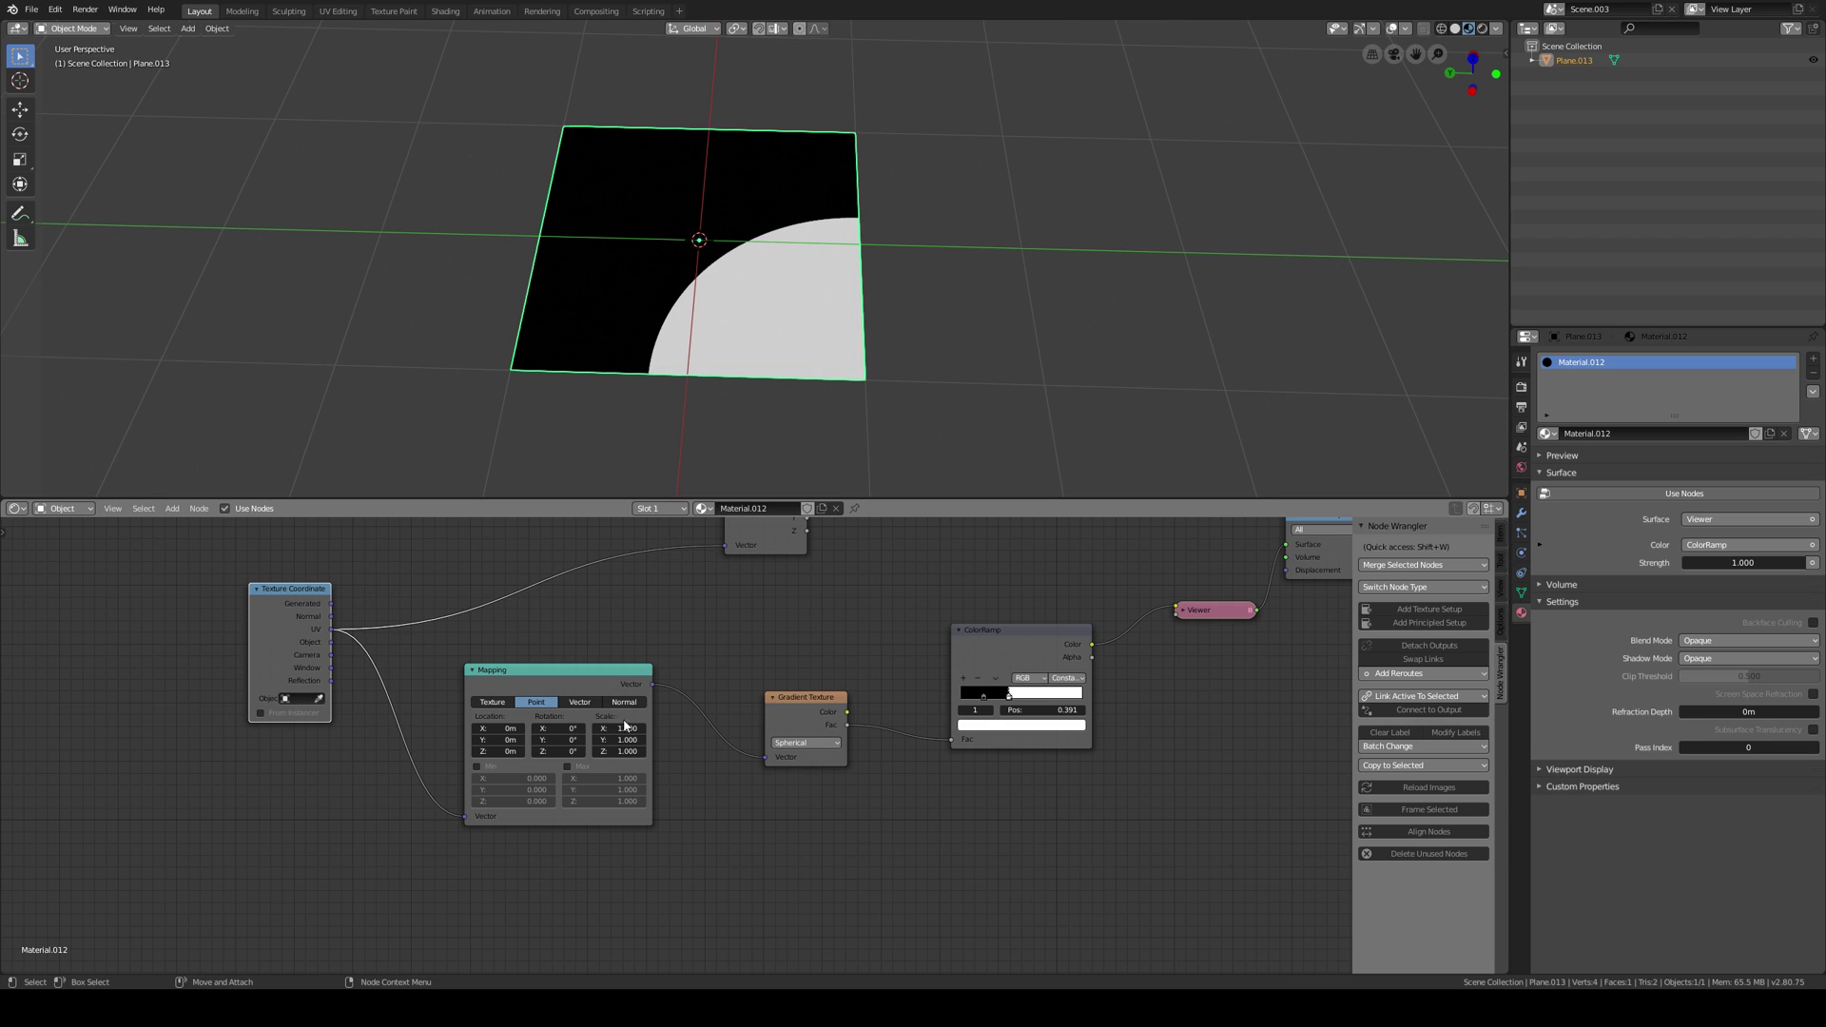
# Set the Mapping node's X and Y scale to 4.
pyautogui.moveTo(620, 729)
pyautogui.mouseDown()
pyautogui.moveTo(666, 729)
pyautogui.moveTo(600, 728)
pyautogui.moveTo(680, 740)
pyautogui.moveTo(609, 740)
pyautogui.moveTo(643, 732)
pyautogui.mouseUp()
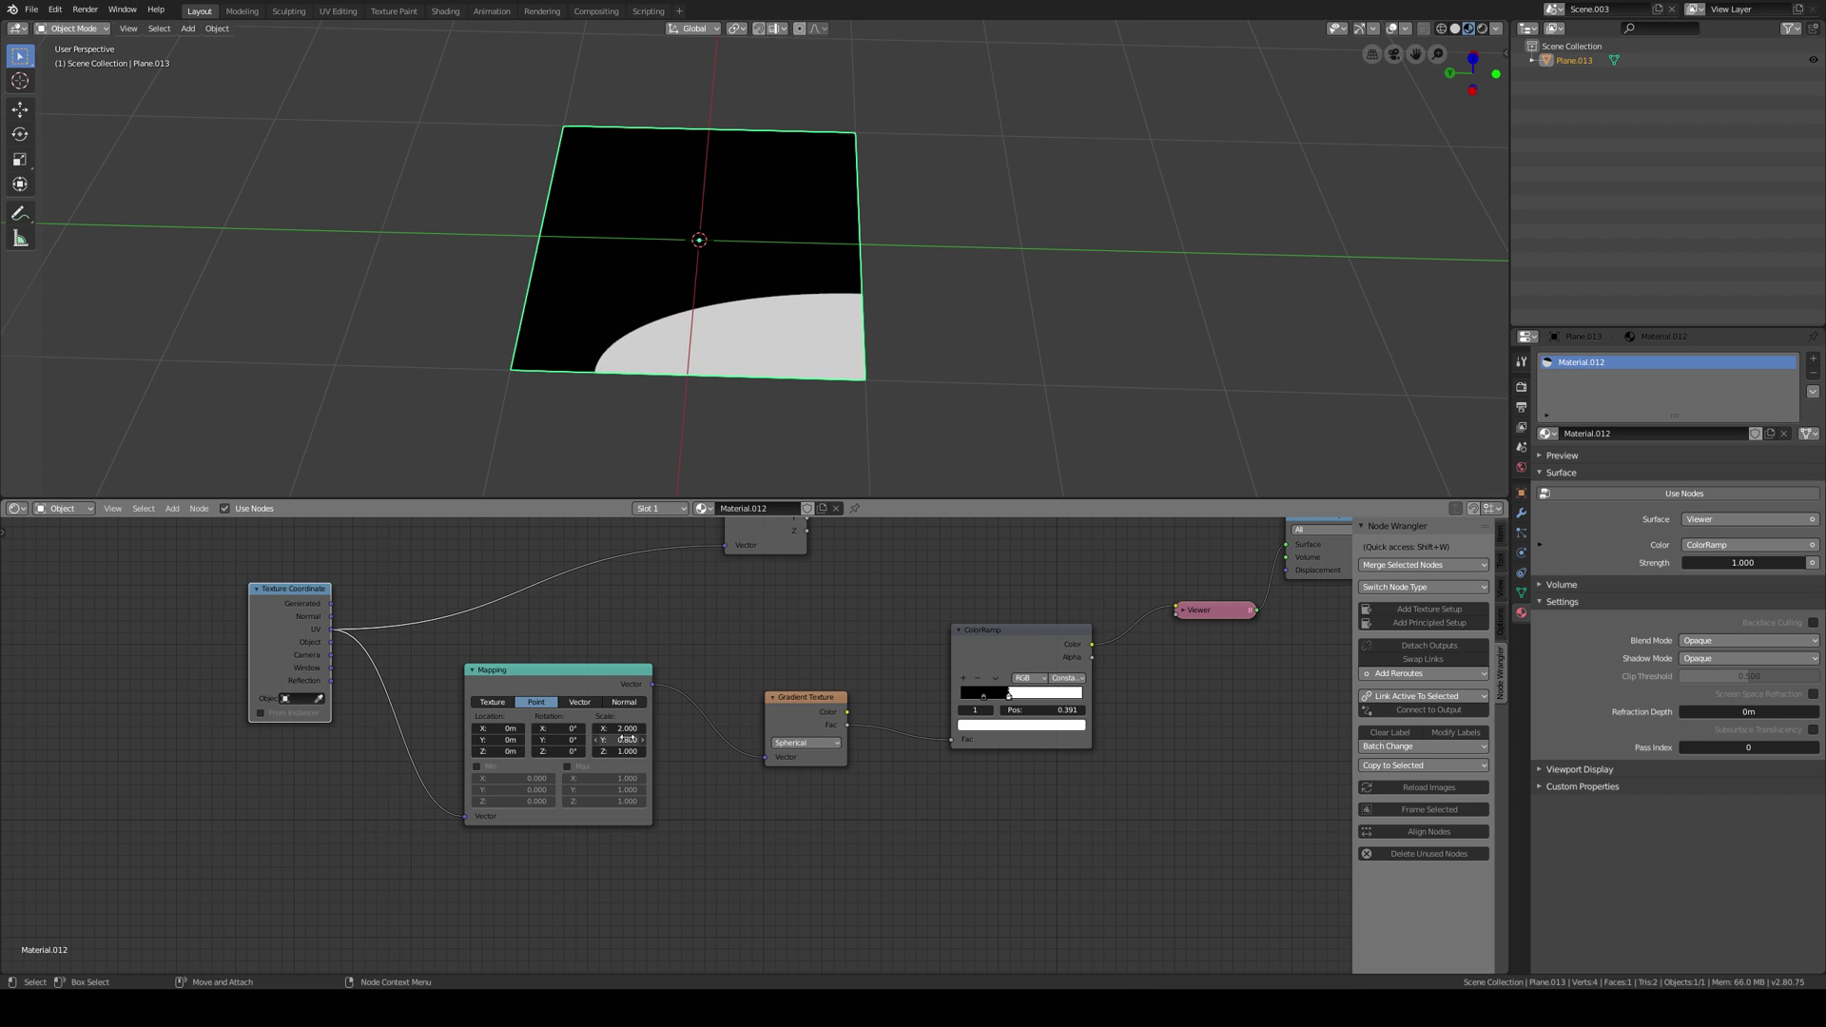
pyautogui.click(635, 730)
pyautogui.write('4')
pyautogui.press('Tab')
pyautogui.write('4')
pyautogui.press('Tab')
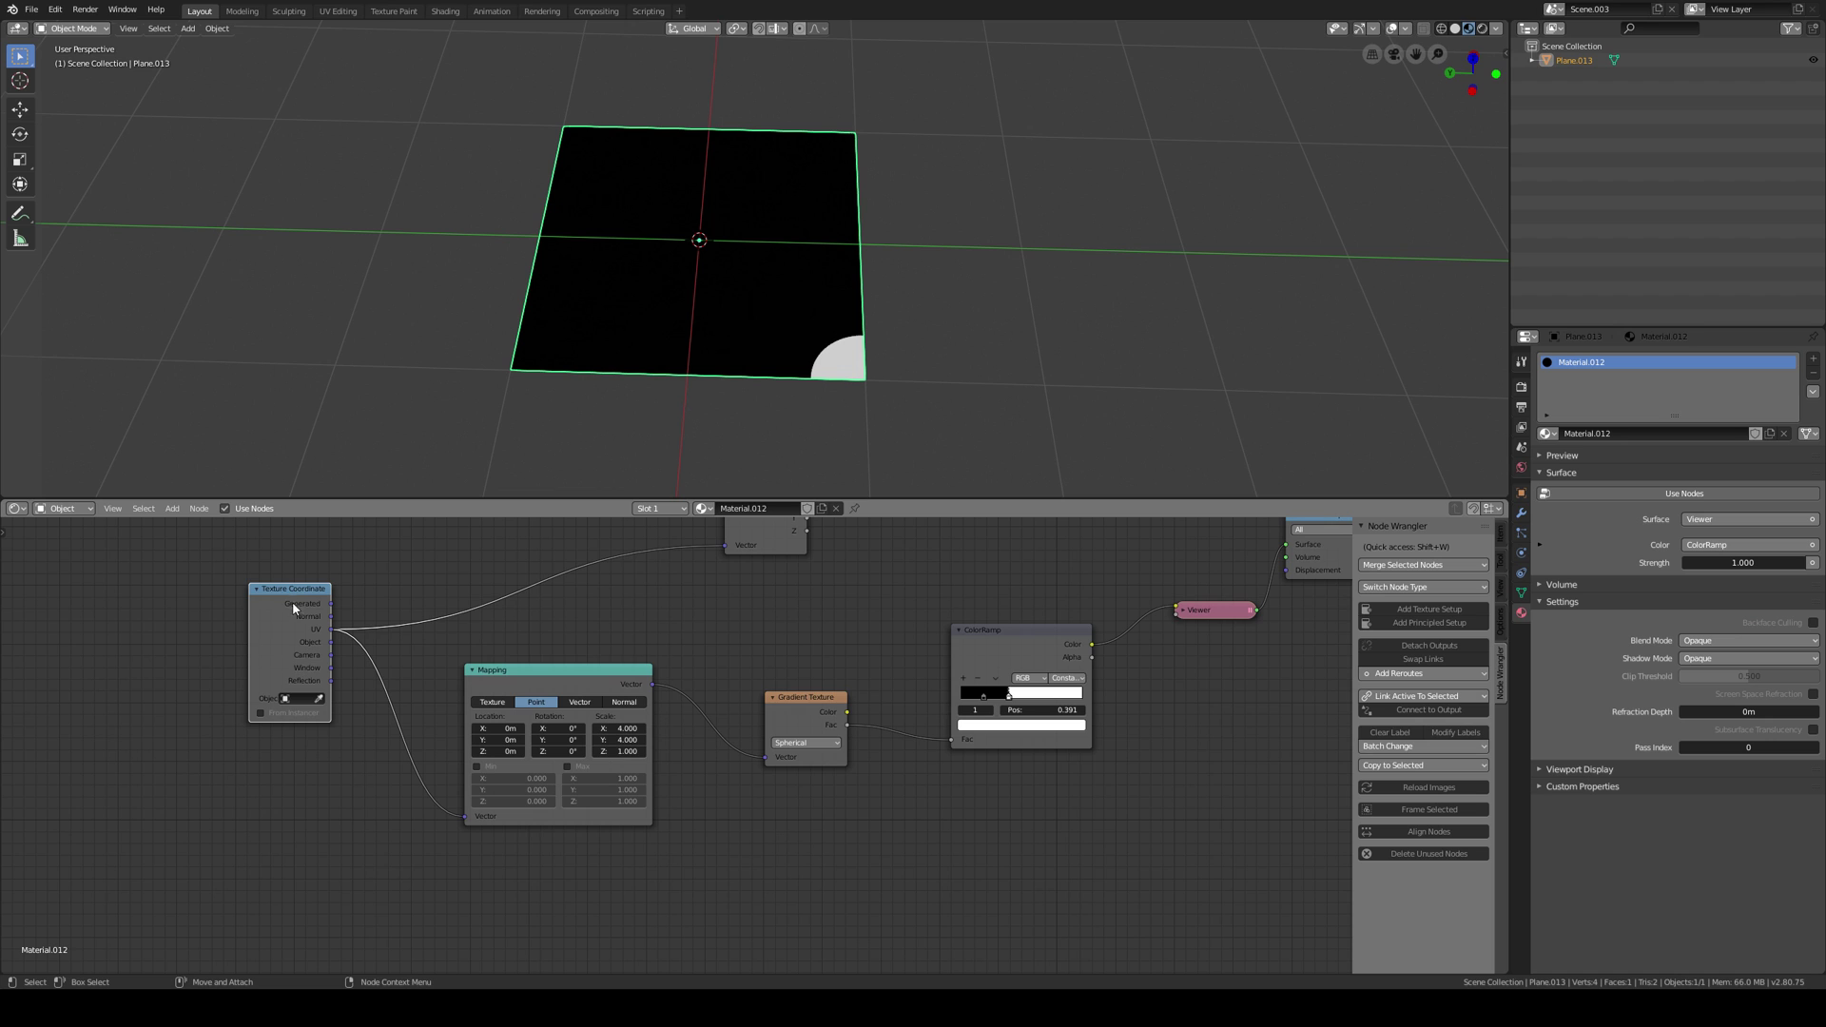
# Move the Texture Coordinate and Mapping nodes away from the Gradient Texture and preview the Mapping output through the Viewer.
pyautogui.moveTo(296, 599); pyautogui.dragTo(166, 601)
pyautogui.moveTo(313, 646); pyautogui.dragTo(298, 719, button='middle')
pyautogui.moveTo(510, 743); pyautogui.dragTo(361, 753)
pyautogui.keyDown('ctrl'); pyautogui.keyDown('shift'); pyautogui.click(361, 753); pyautogui.keyUp('shift'); pyautogui.keyUp('ctrl')
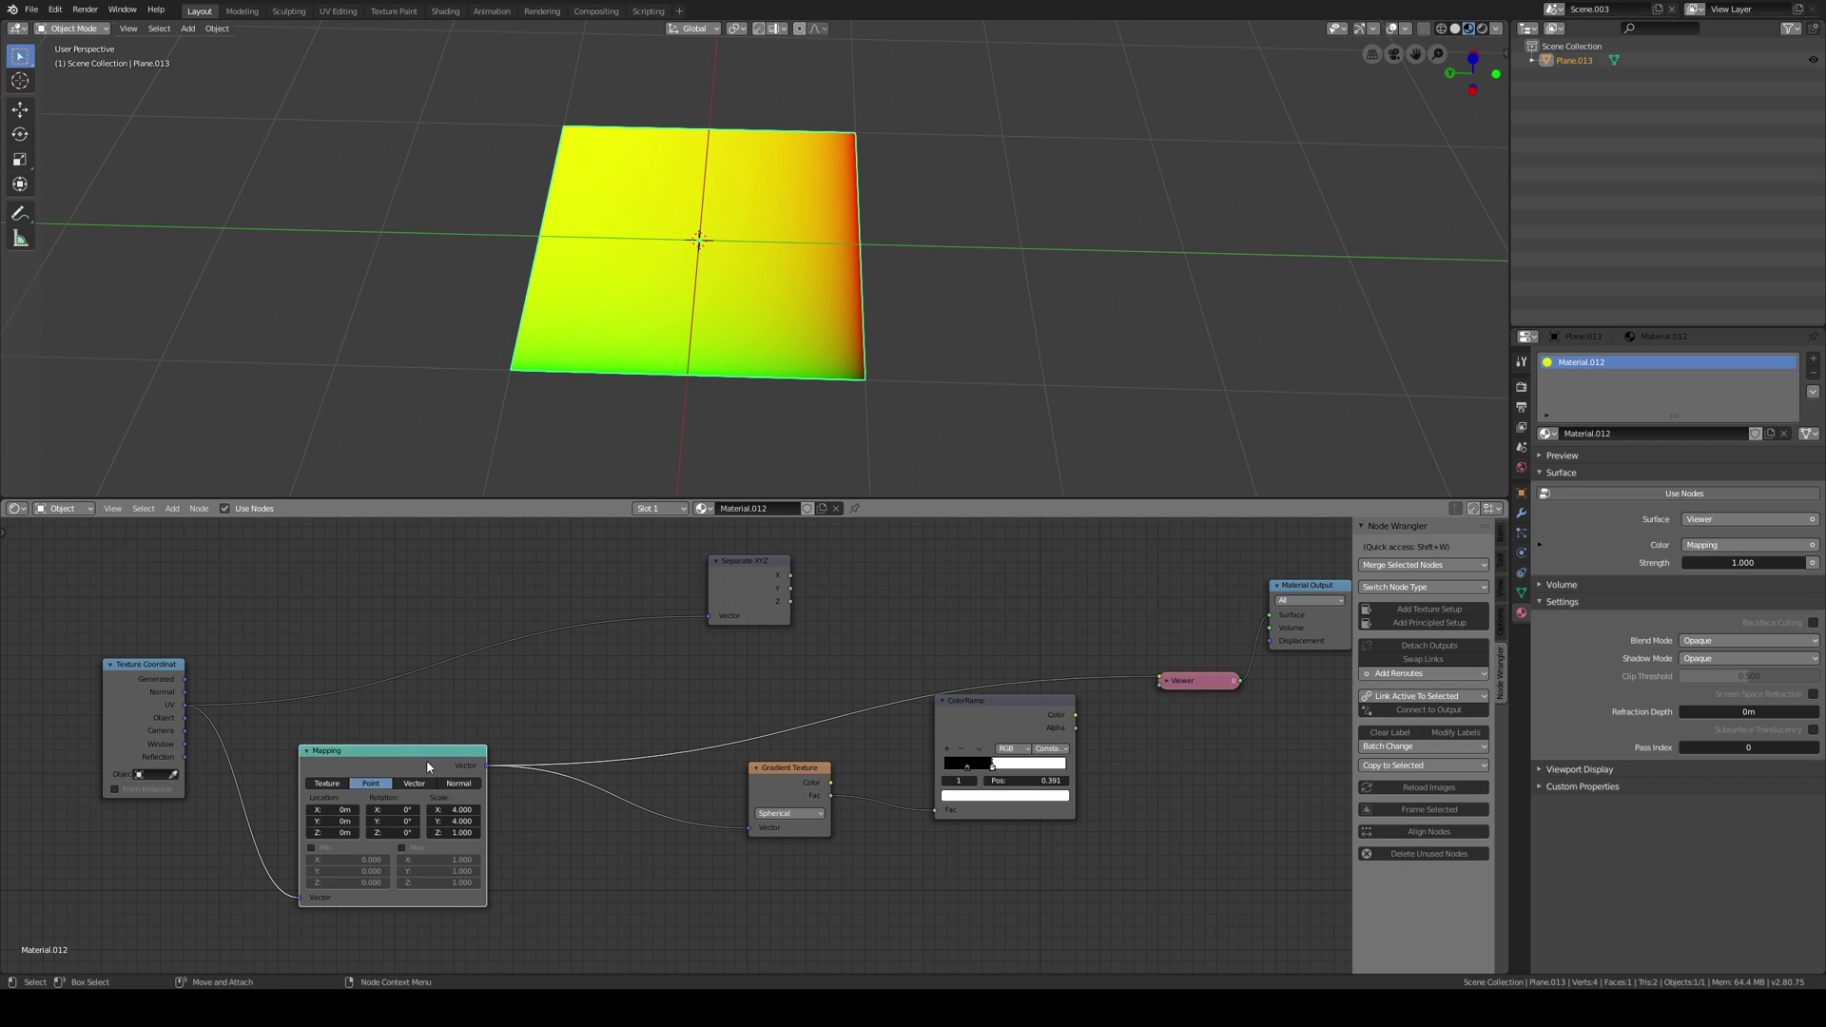
# Connect Mapping's Vector output to Separate XYZ and place both nodes closer to Texture Coordinate.
pyautogui.moveTo(427, 766); pyautogui.dragTo(709, 615)
pyautogui.moveTo(356, 758); pyautogui.dragTo(345, 661)
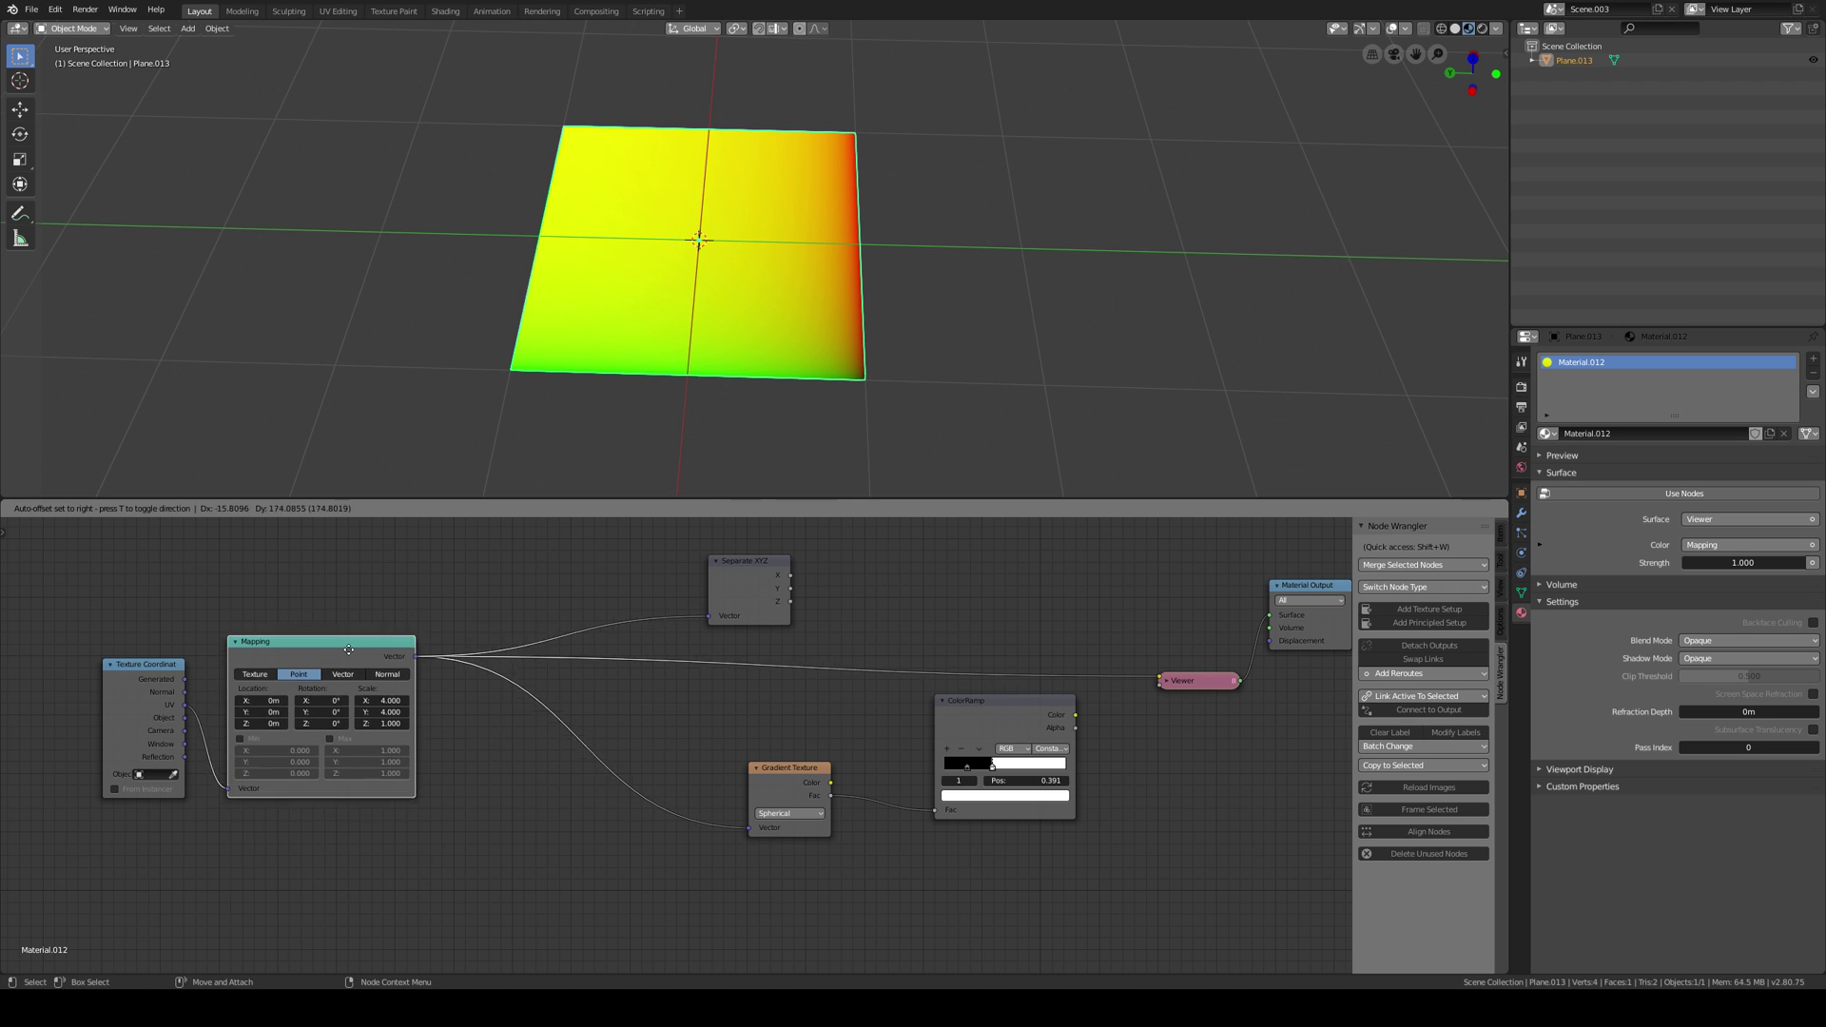
pyautogui.moveTo(543, 649); pyautogui.dragTo(552, 692, button='middle')
pyautogui.moveTo(767, 612); pyautogui.dragTo(592, 592)
pyautogui.moveTo(553, 743); pyautogui.dragTo(537, 783, button='middle')
pyautogui.click(784, 661)
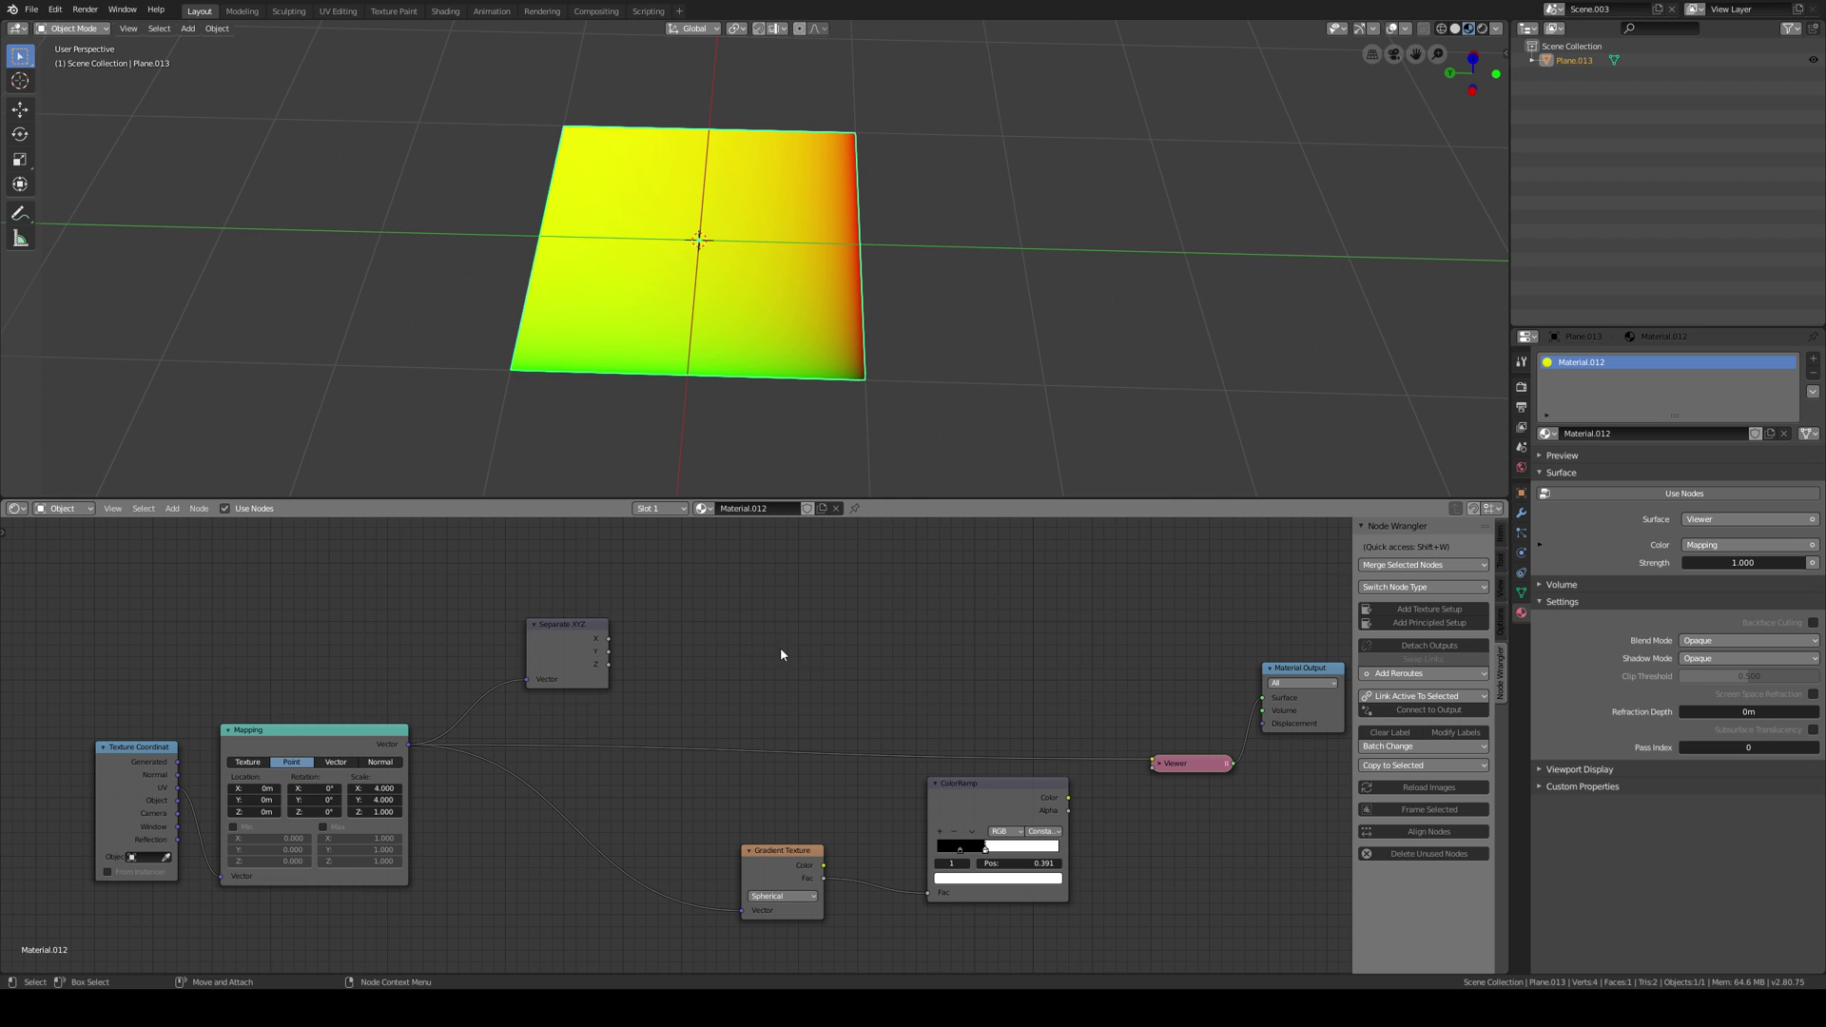
# Add a Combine XYZ node beside Separate XYZ and link Separate XYZ's Z output to its Z input.
pyautogui.scroll(2, 748, 639)
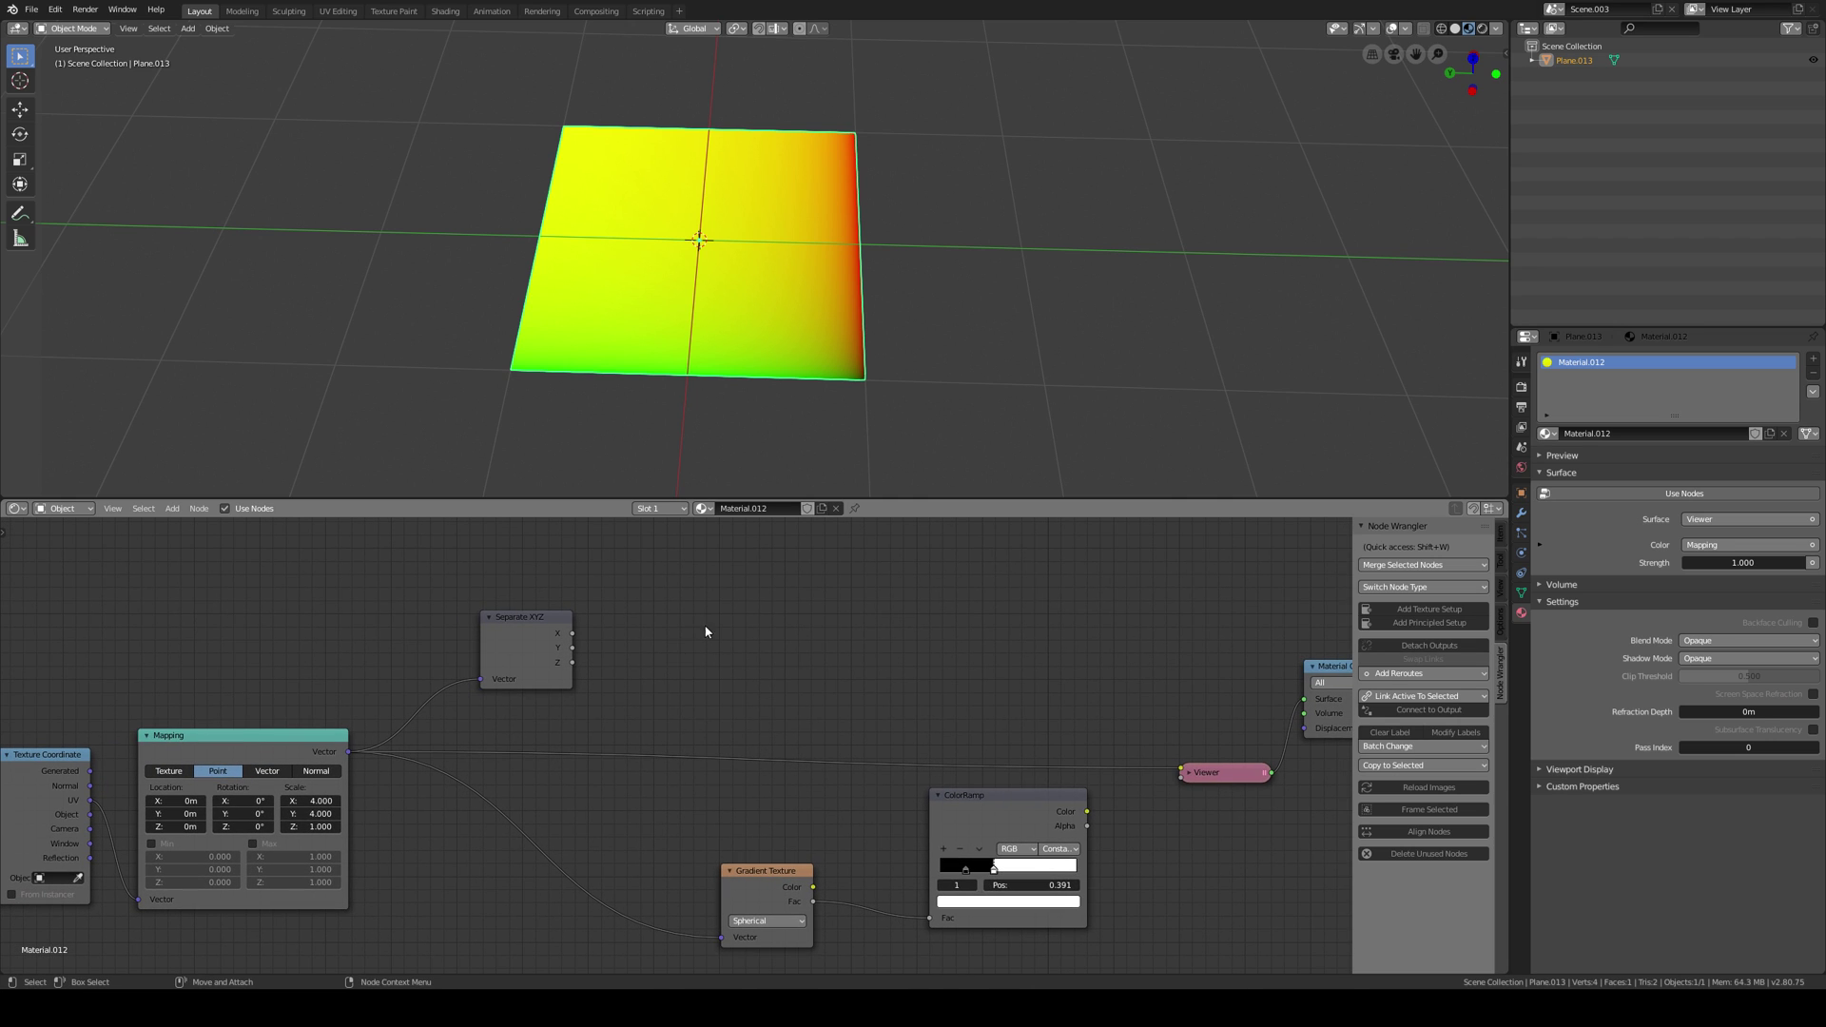
pyautogui.moveTo(786, 632); pyautogui.dragTo(764, 655, button='middle')
pyautogui.hotkey('shift', 'a')
pyautogui.click(749, 653)
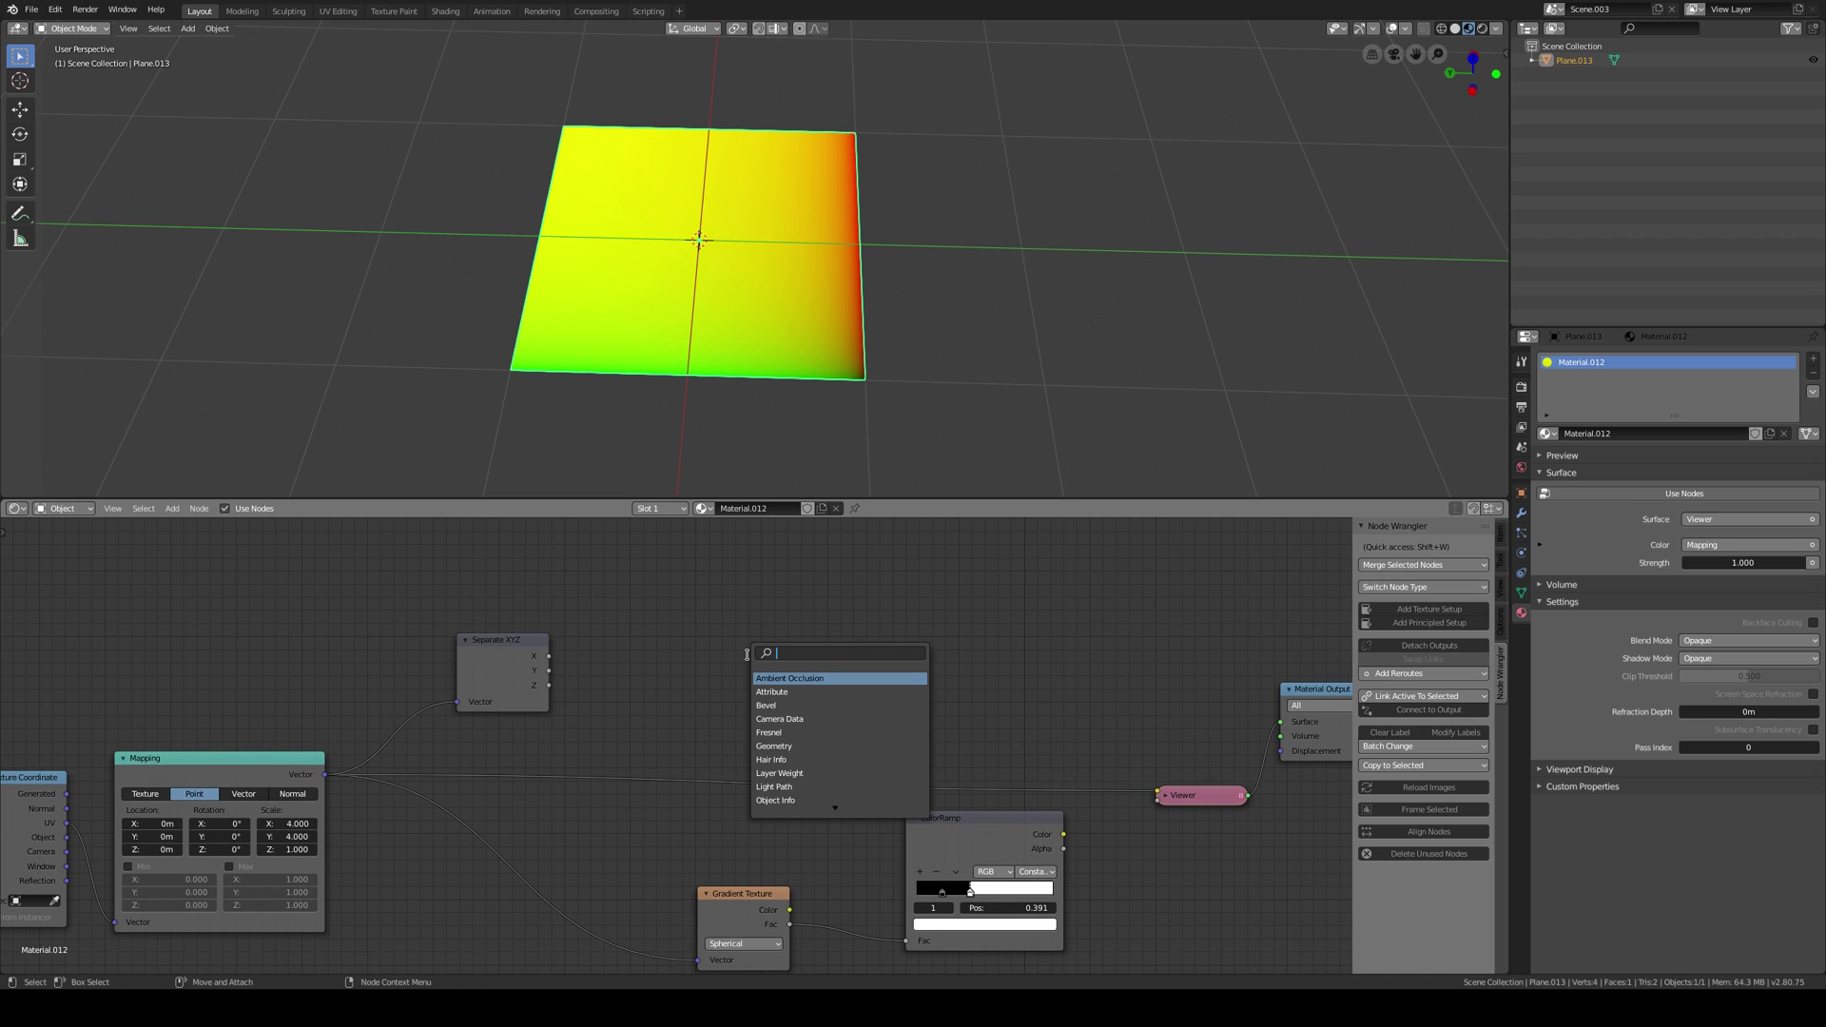
pyautogui.write('com')
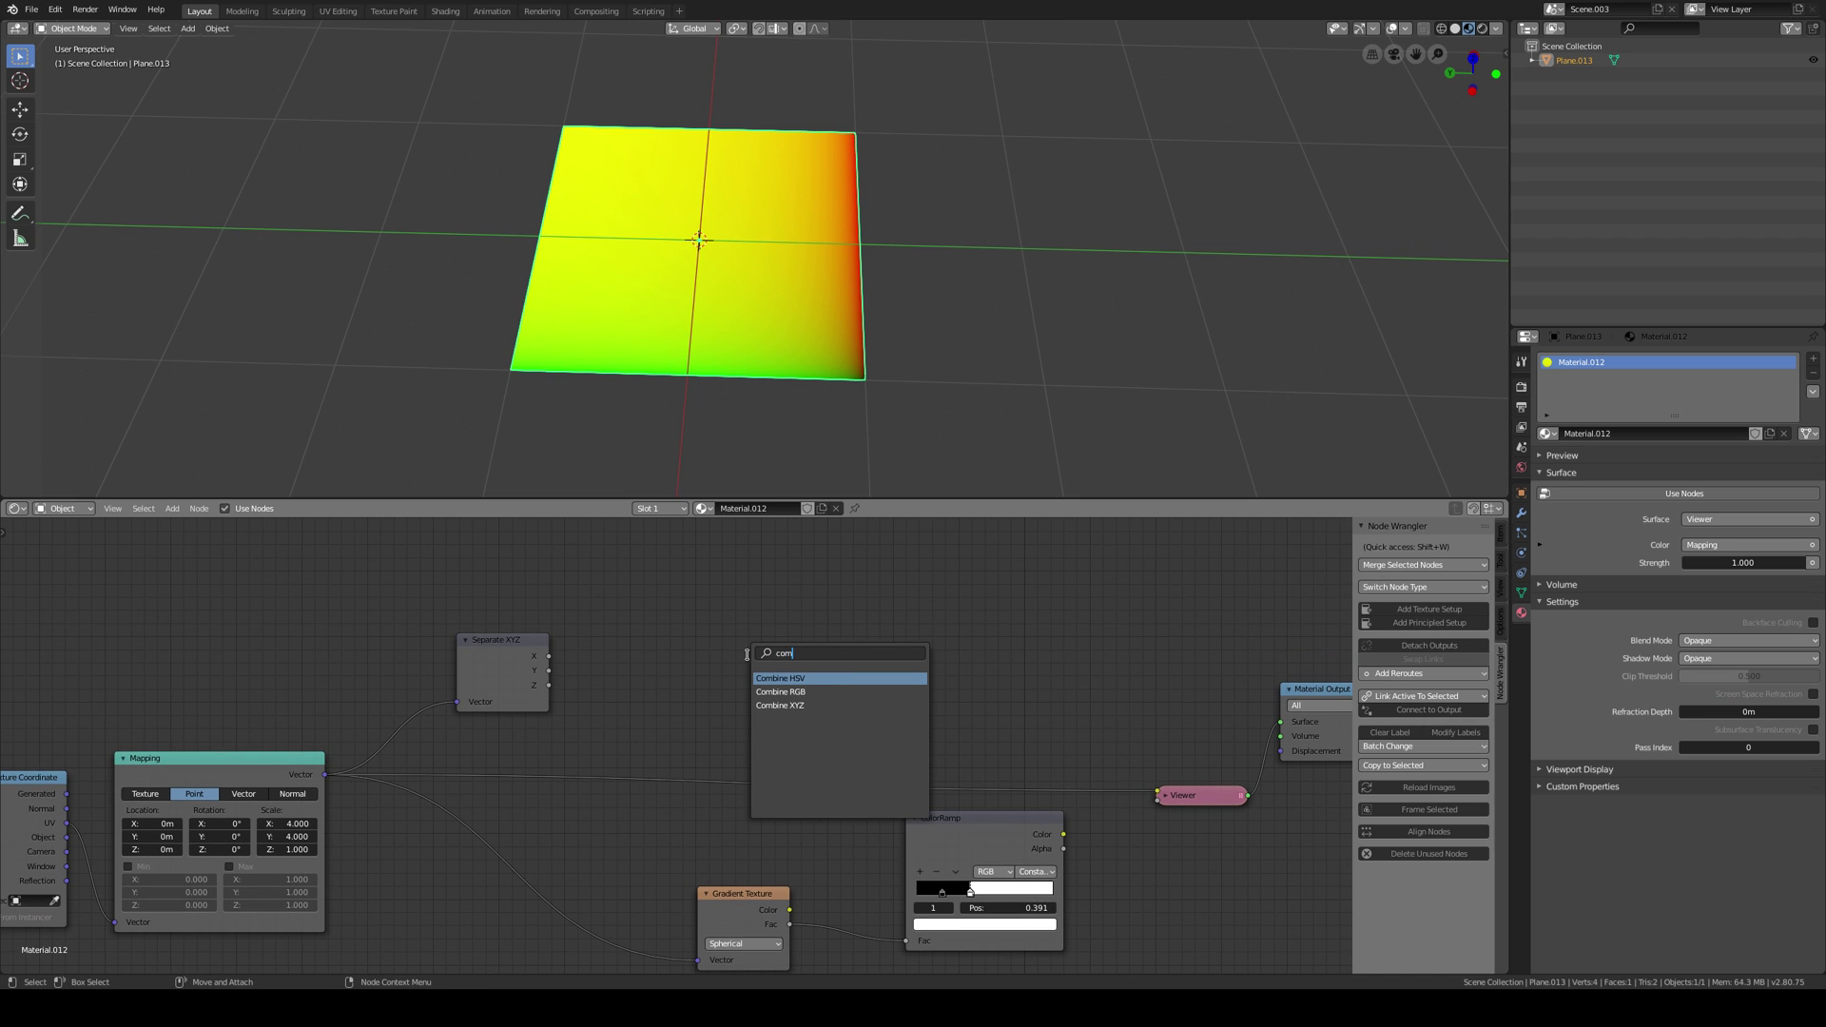
pyautogui.press('Down')
pyautogui.press('Down')
pyautogui.press('Return')
pyautogui.click(746, 654)
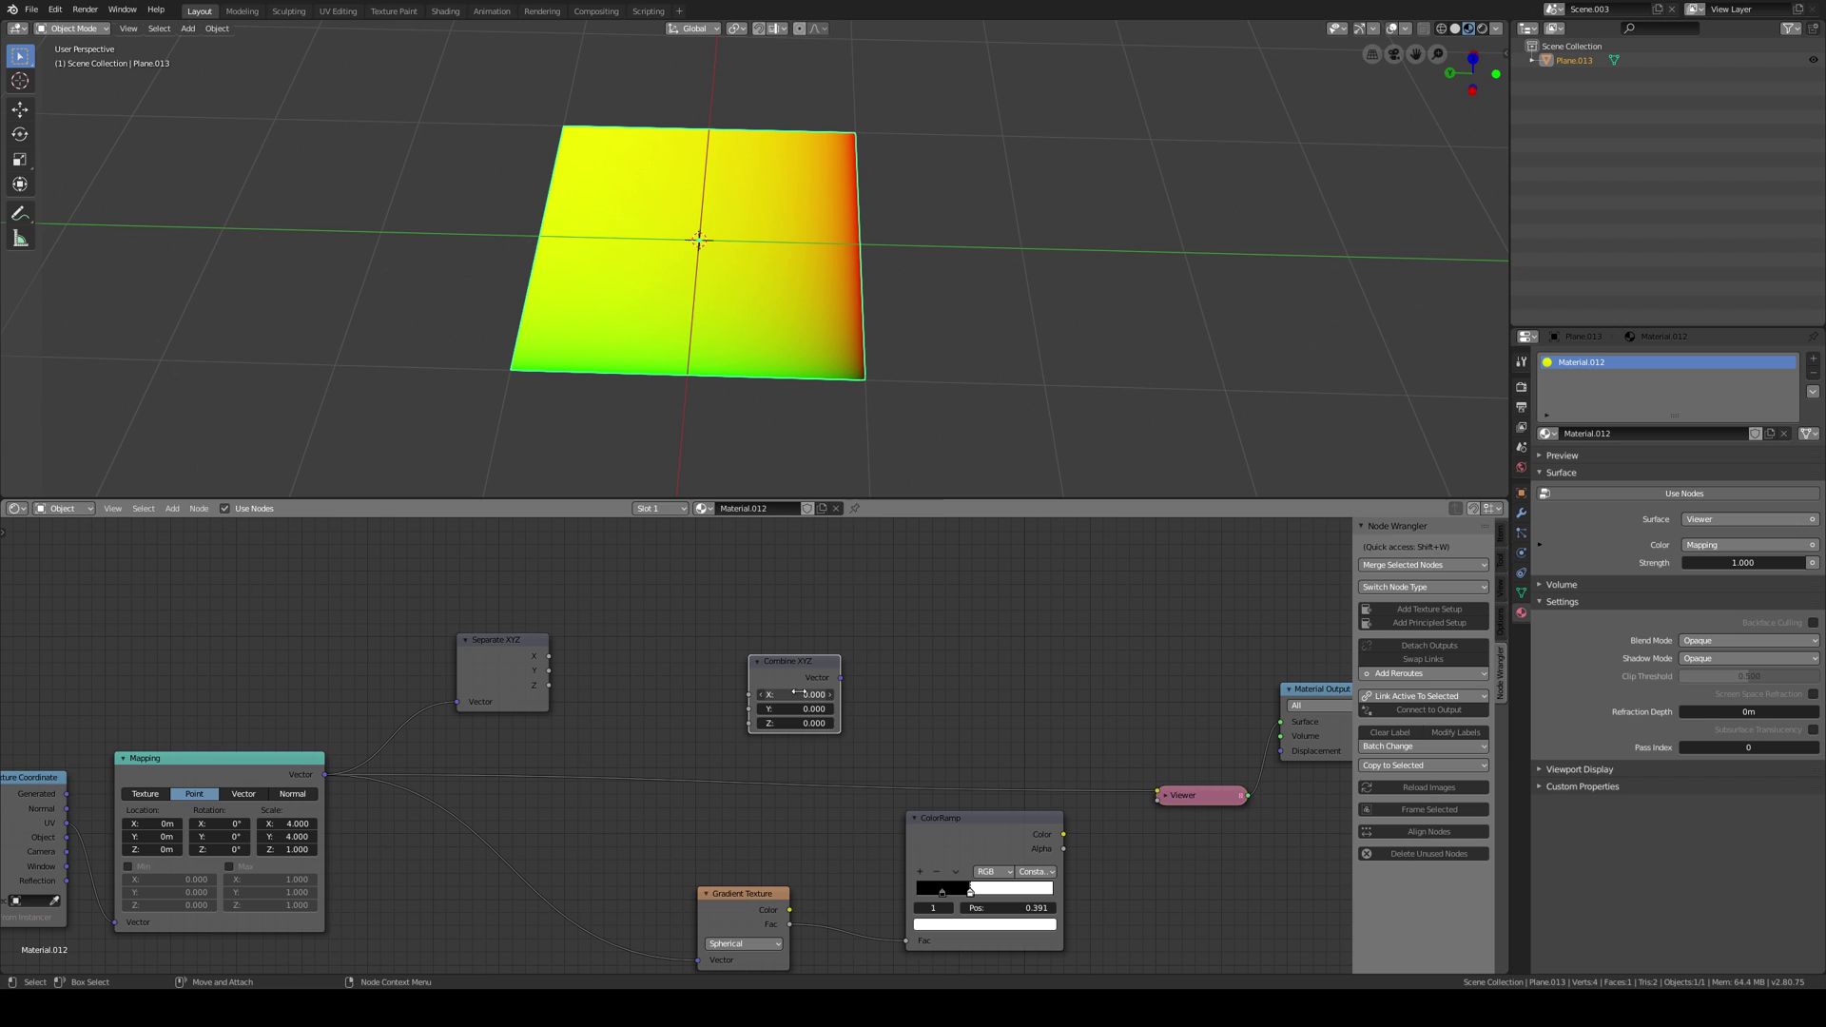
pyautogui.moveTo(789, 664); pyautogui.dragTo(804, 625)
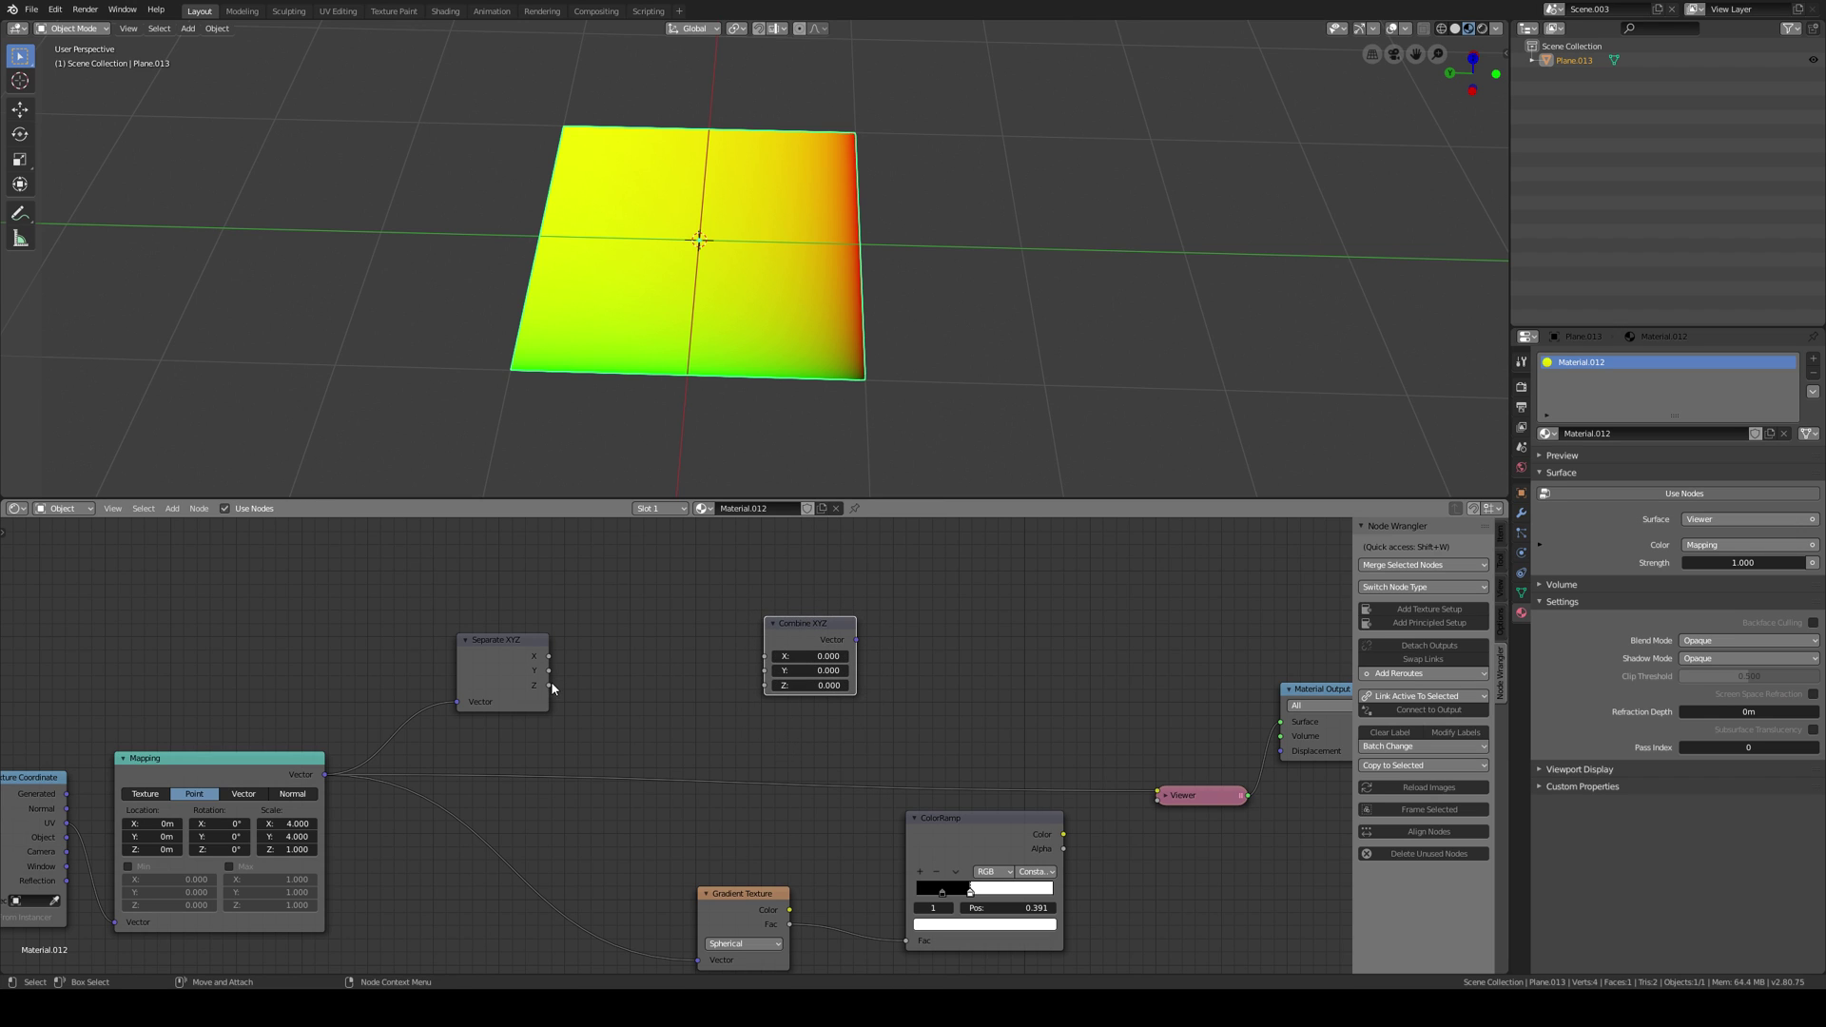
pyautogui.moveTo(550, 686); pyautogui.dragTo(764, 686)
pyautogui.moveTo(531, 638); pyautogui.dragTo(514, 636)
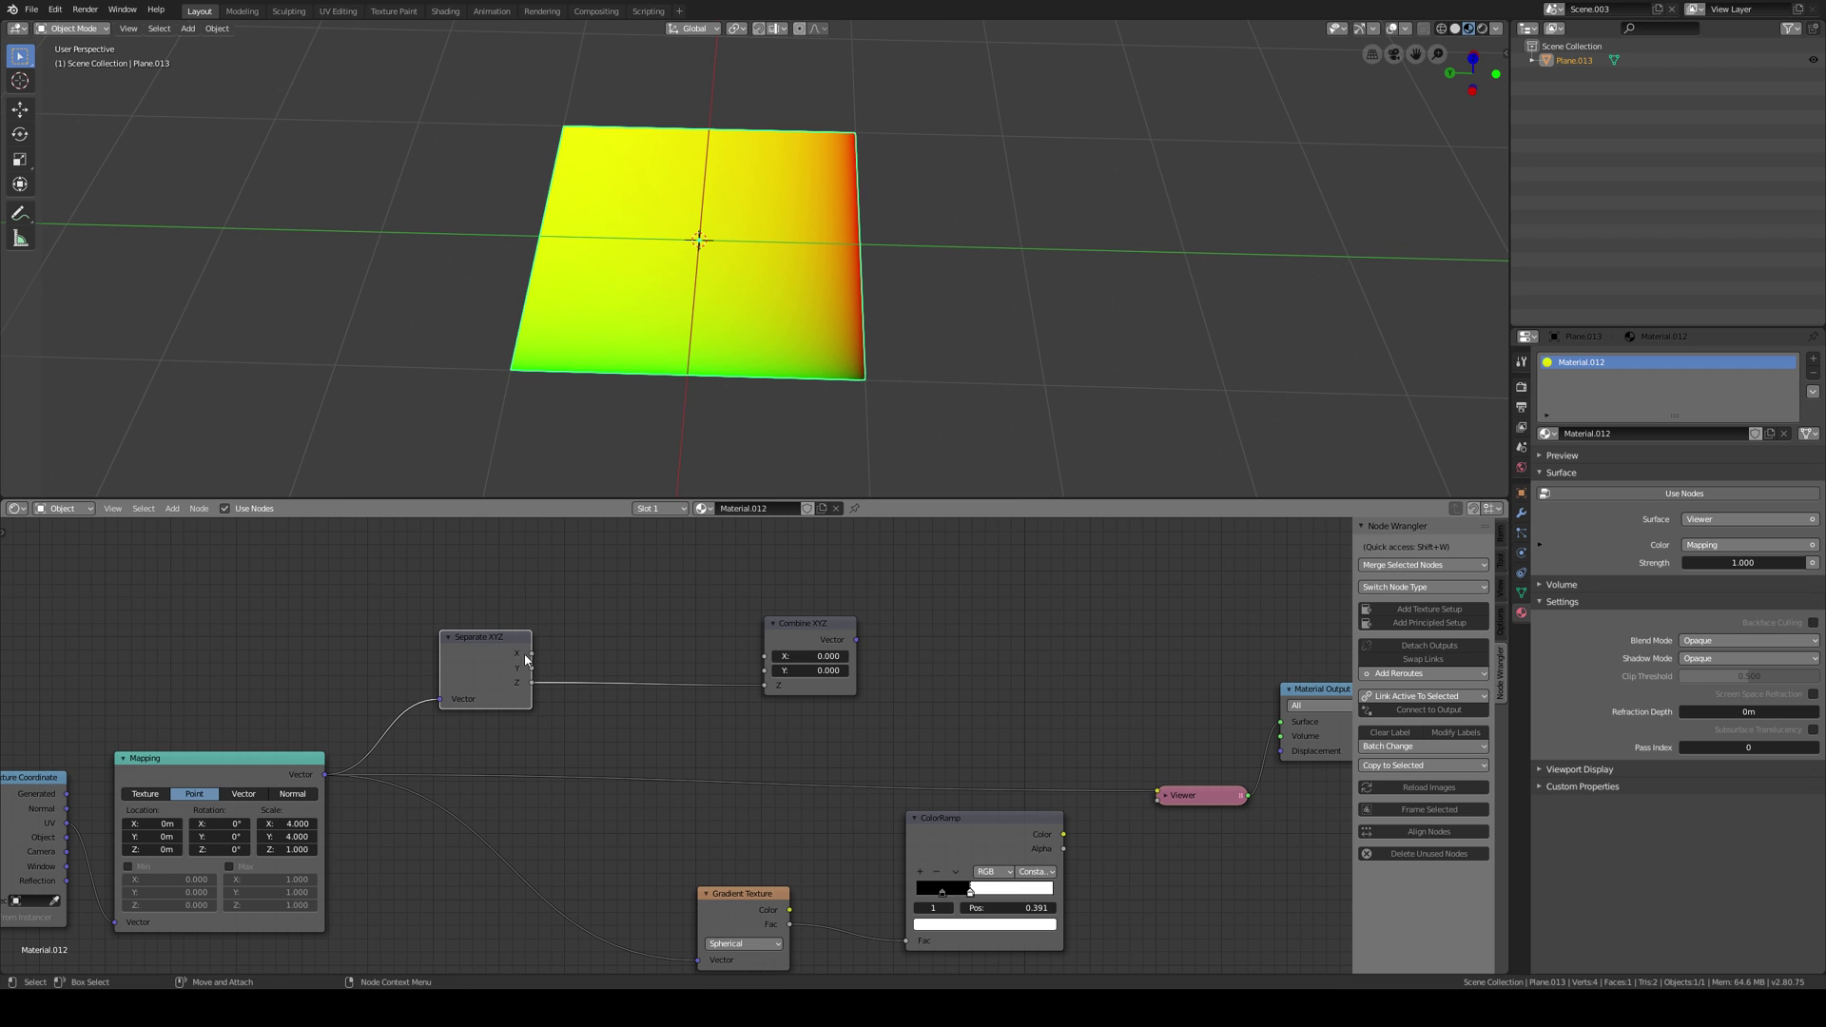
# Add a Math node set to Add and place it above and between Separate XYZ and Combine XYZ.
pyautogui.moveTo(569, 645); pyautogui.dragTo(578, 692, button='middle')
pyautogui.hotkey('shift', 'a')
pyautogui.write('sadd')
pyautogui.press('Return')
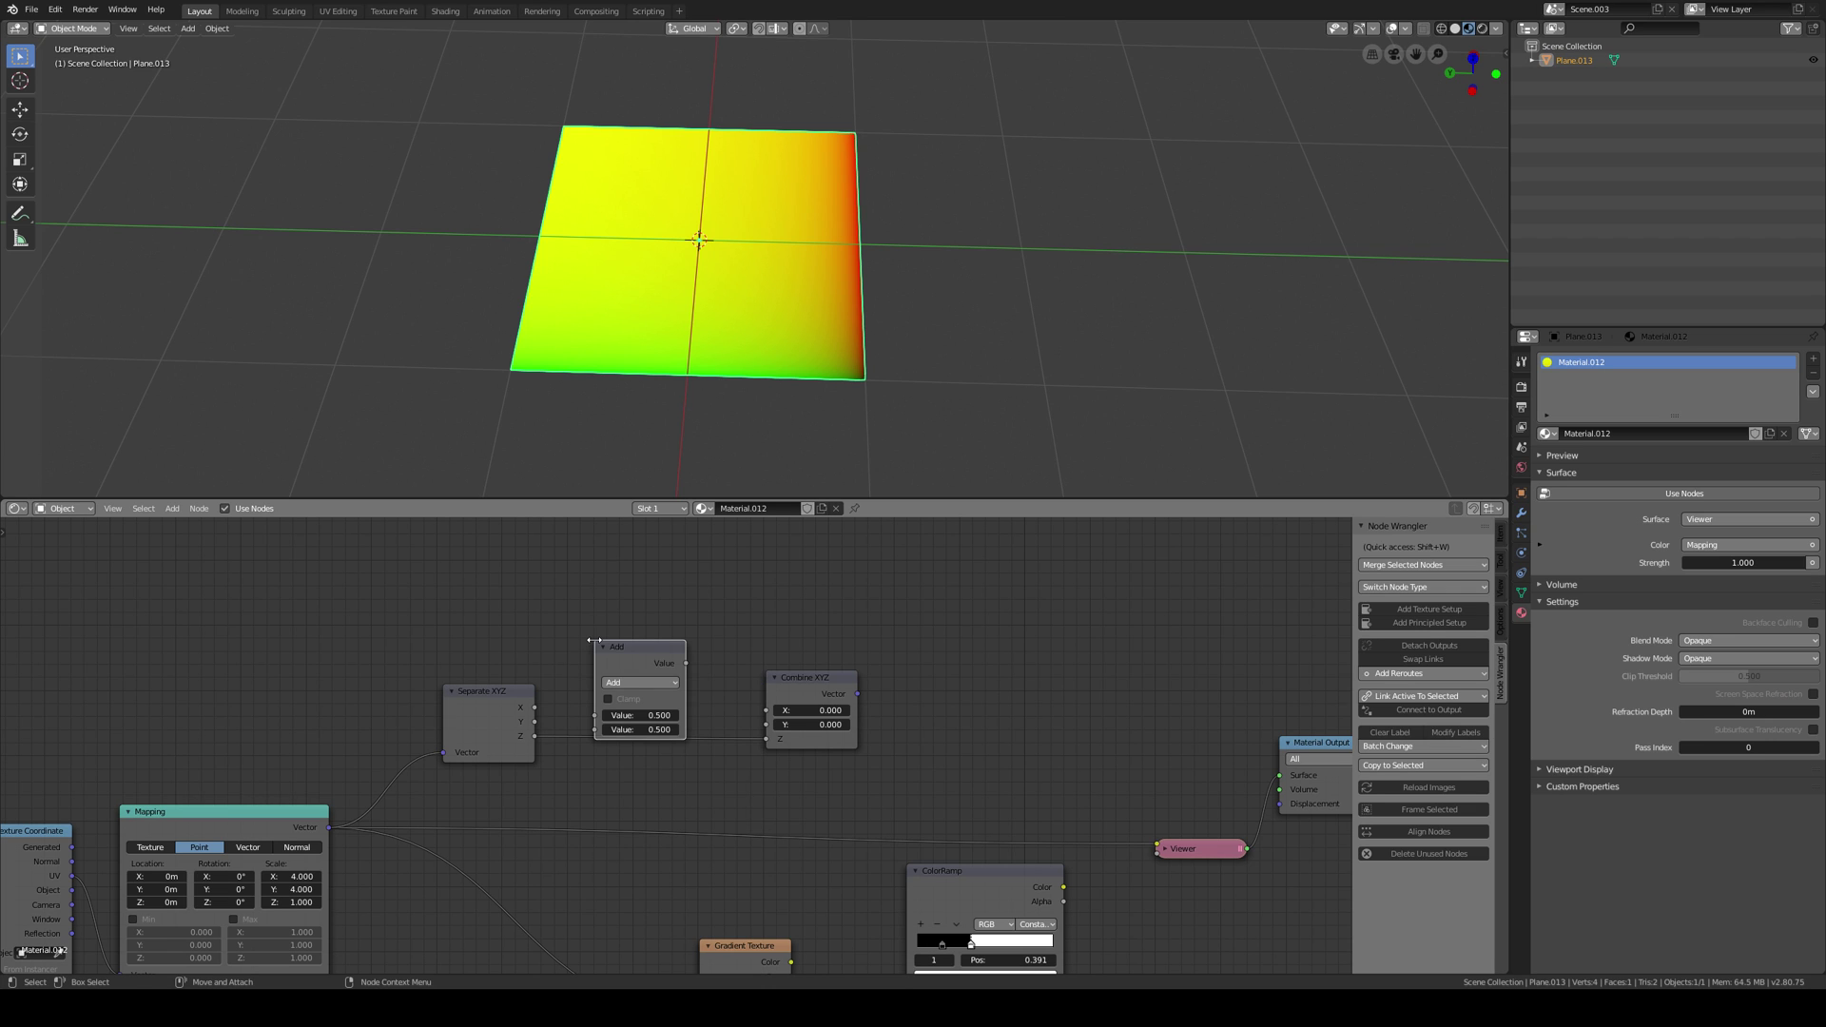
pyautogui.moveTo(635, 625); pyautogui.dragTo(635, 669, button='middle')
pyautogui.moveTo(622, 717); pyautogui.dragTo(630, 659)
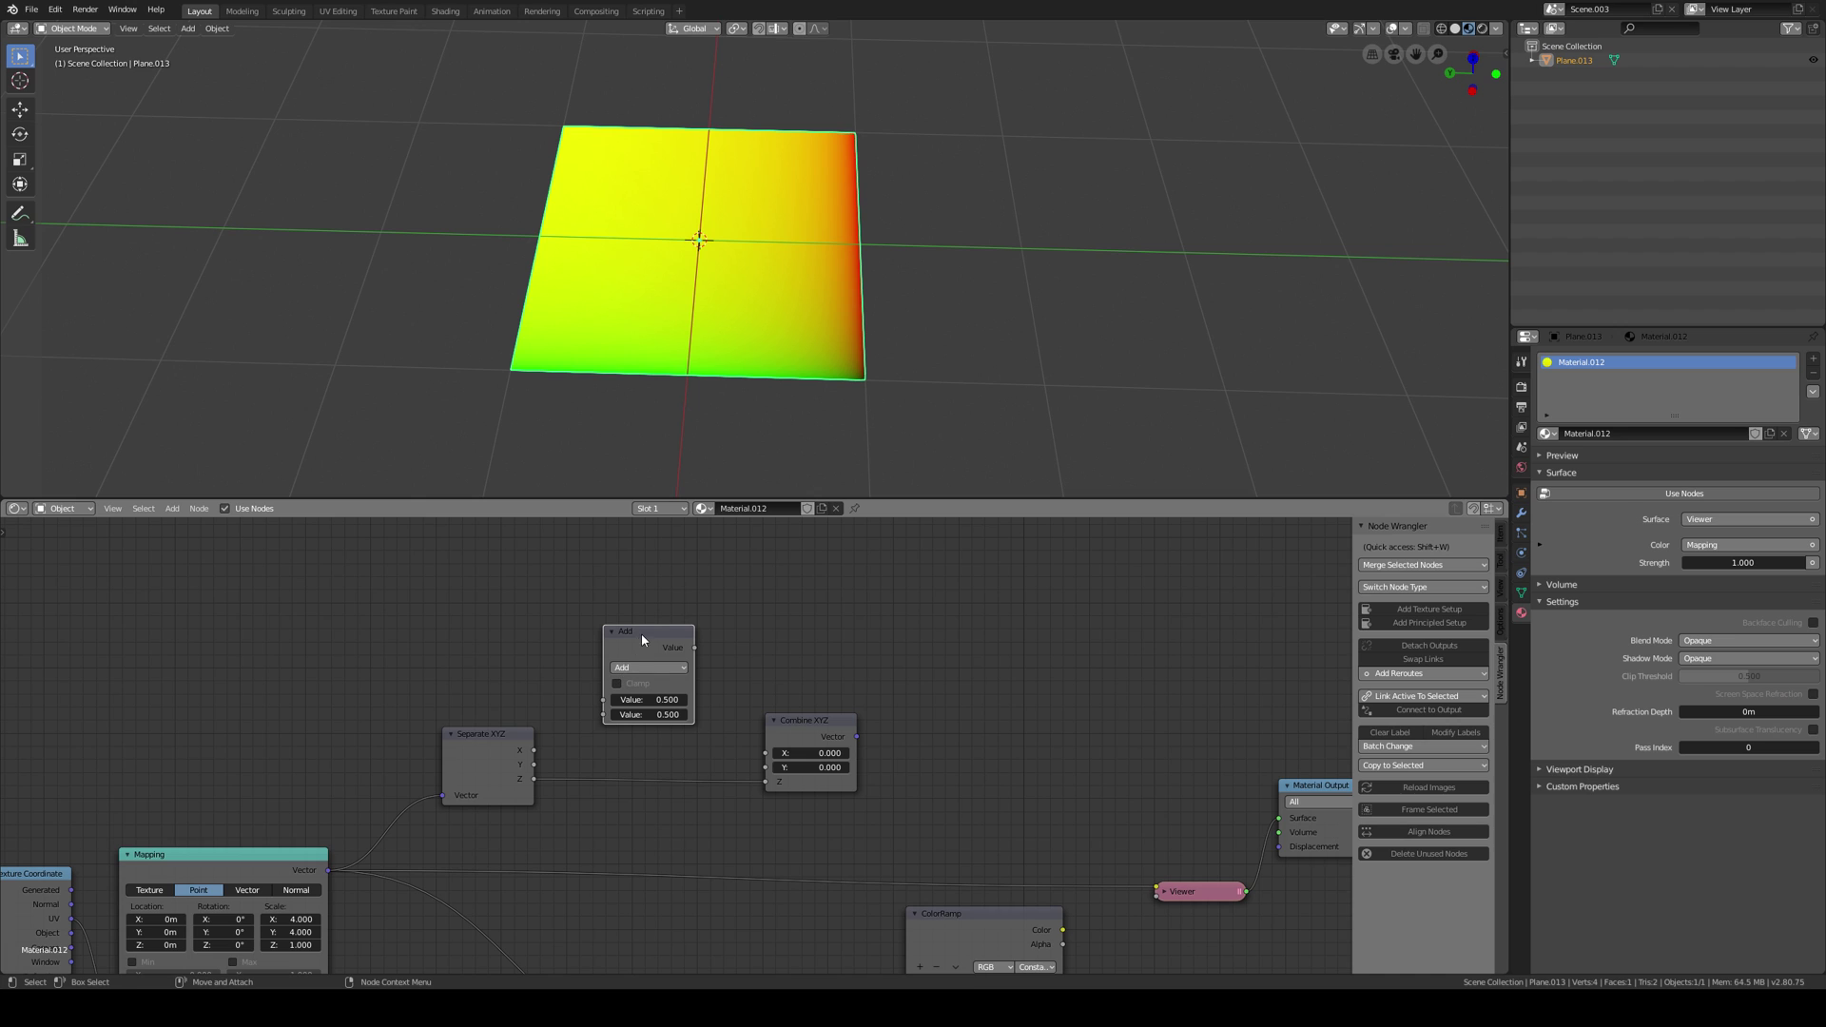
pyautogui.moveTo(641, 633); pyautogui.dragTo(637, 626)
# Route Separate XYZ's X output through the Math node into Combine XYZ's X input.
pyautogui.moveTo(534, 750); pyautogui.dragTo(609, 699)
pyautogui.moveTo(691, 639); pyautogui.dragTo(710, 652)
pyautogui.moveTo(766, 759); pyautogui.dragTo(810, 723)
pyautogui.moveTo(694, 644); pyautogui.dragTo(790, 745)
# Change the Math operation to Modulo with a second value of 1 and preview Combine XYZ through the Viewer.
pyautogui.click(672, 659)
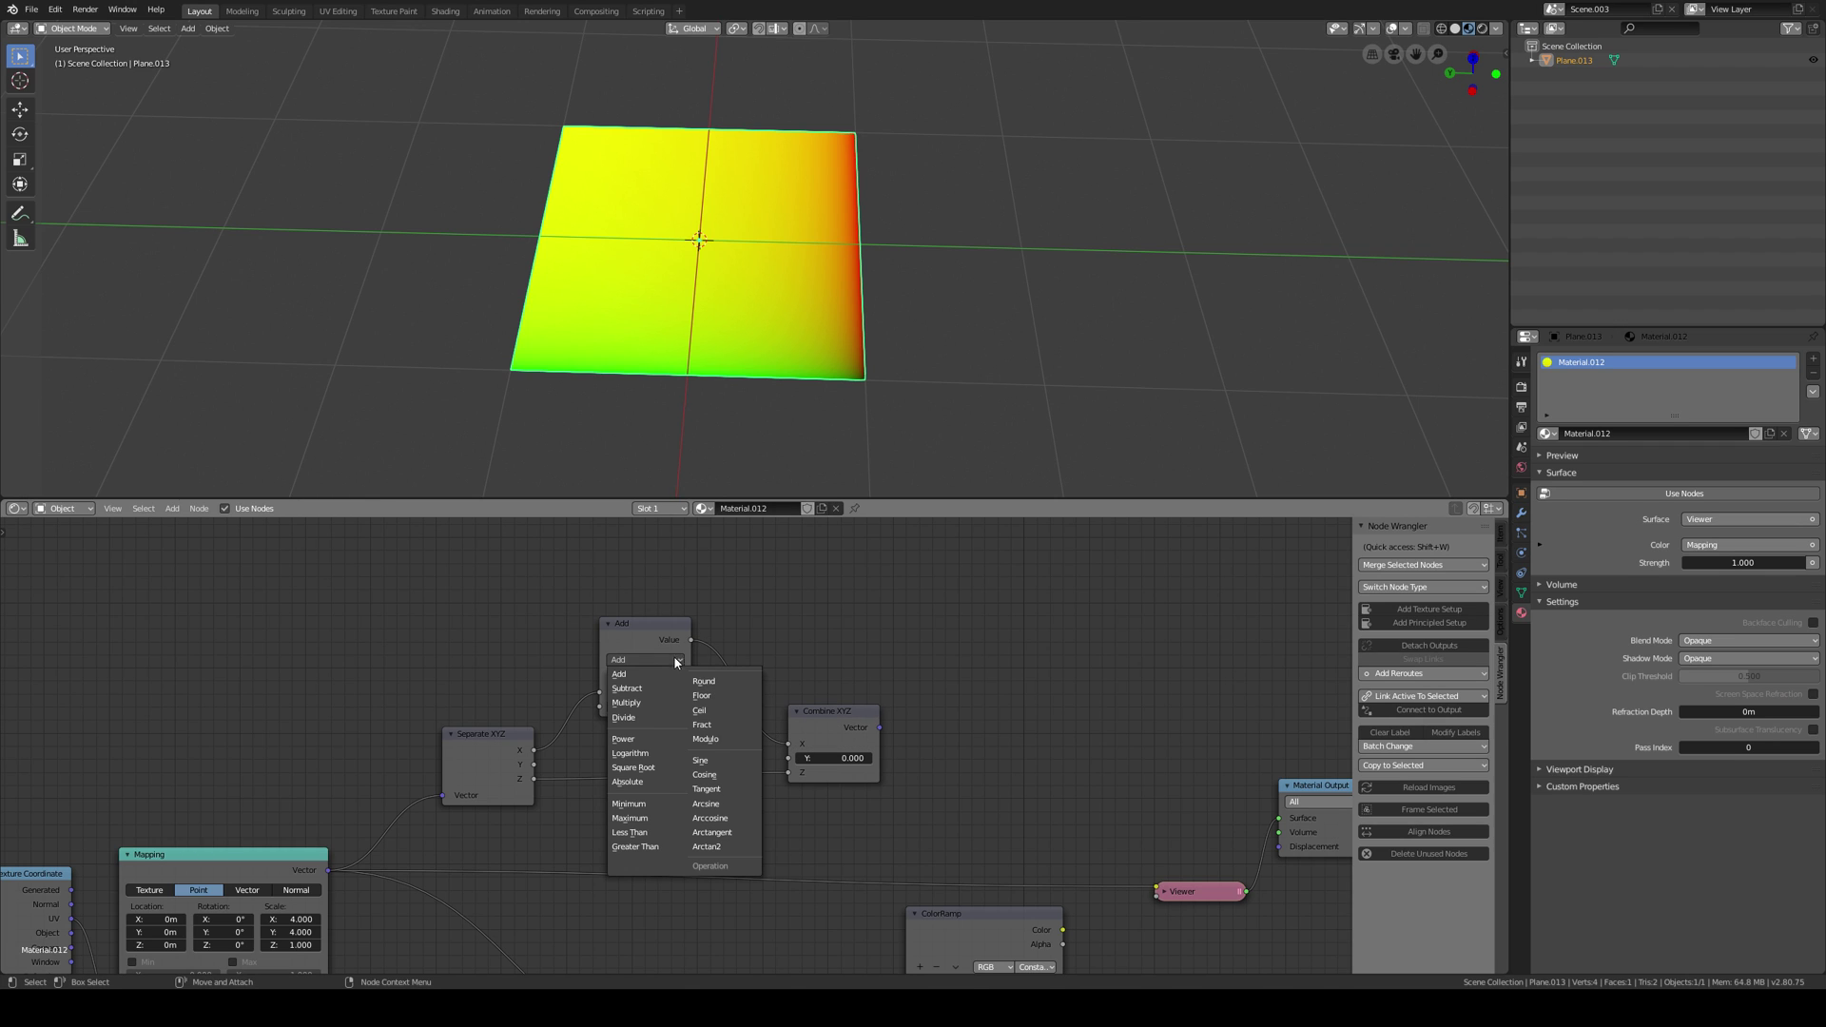
pyautogui.click(714, 742)
pyautogui.click(652, 707)
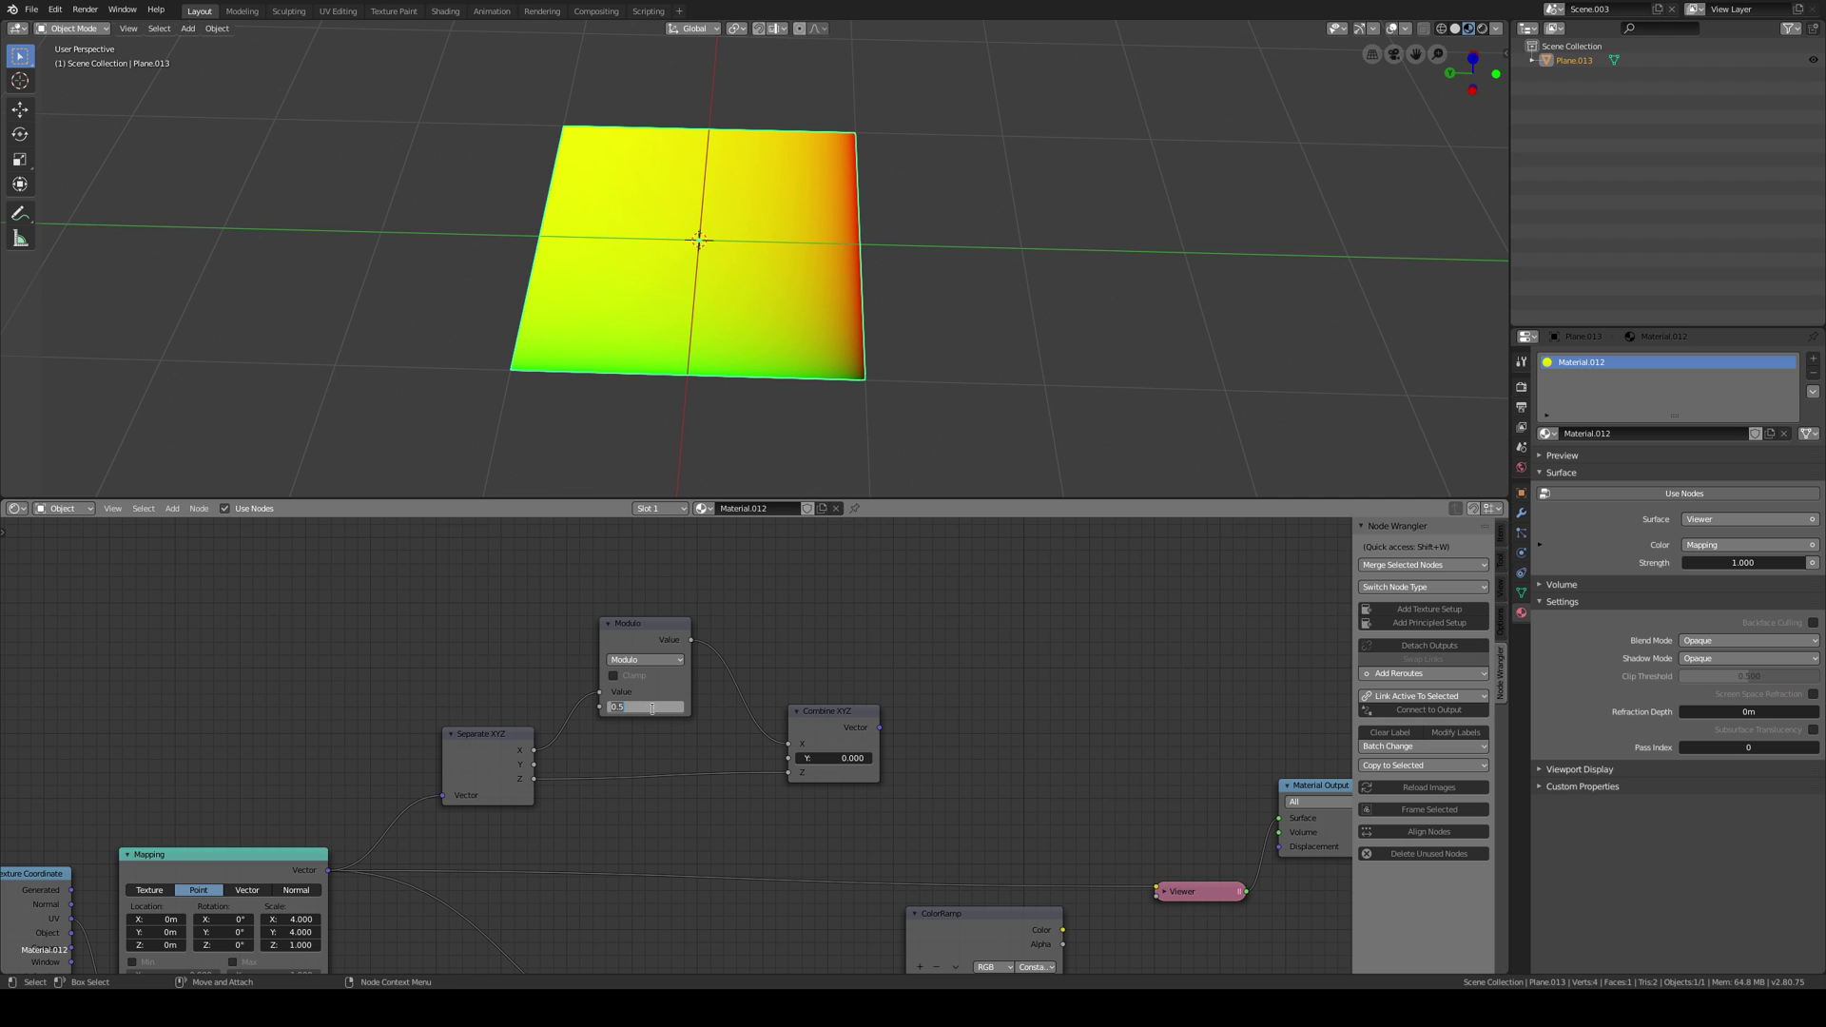
pyautogui.press('Return')
pyautogui.keyDown('ctrl'); pyautogui.keyDown('shift'); pyautogui.click(828, 714); pyautogui.keyUp('shift'); pyautogui.keyUp('ctrl')
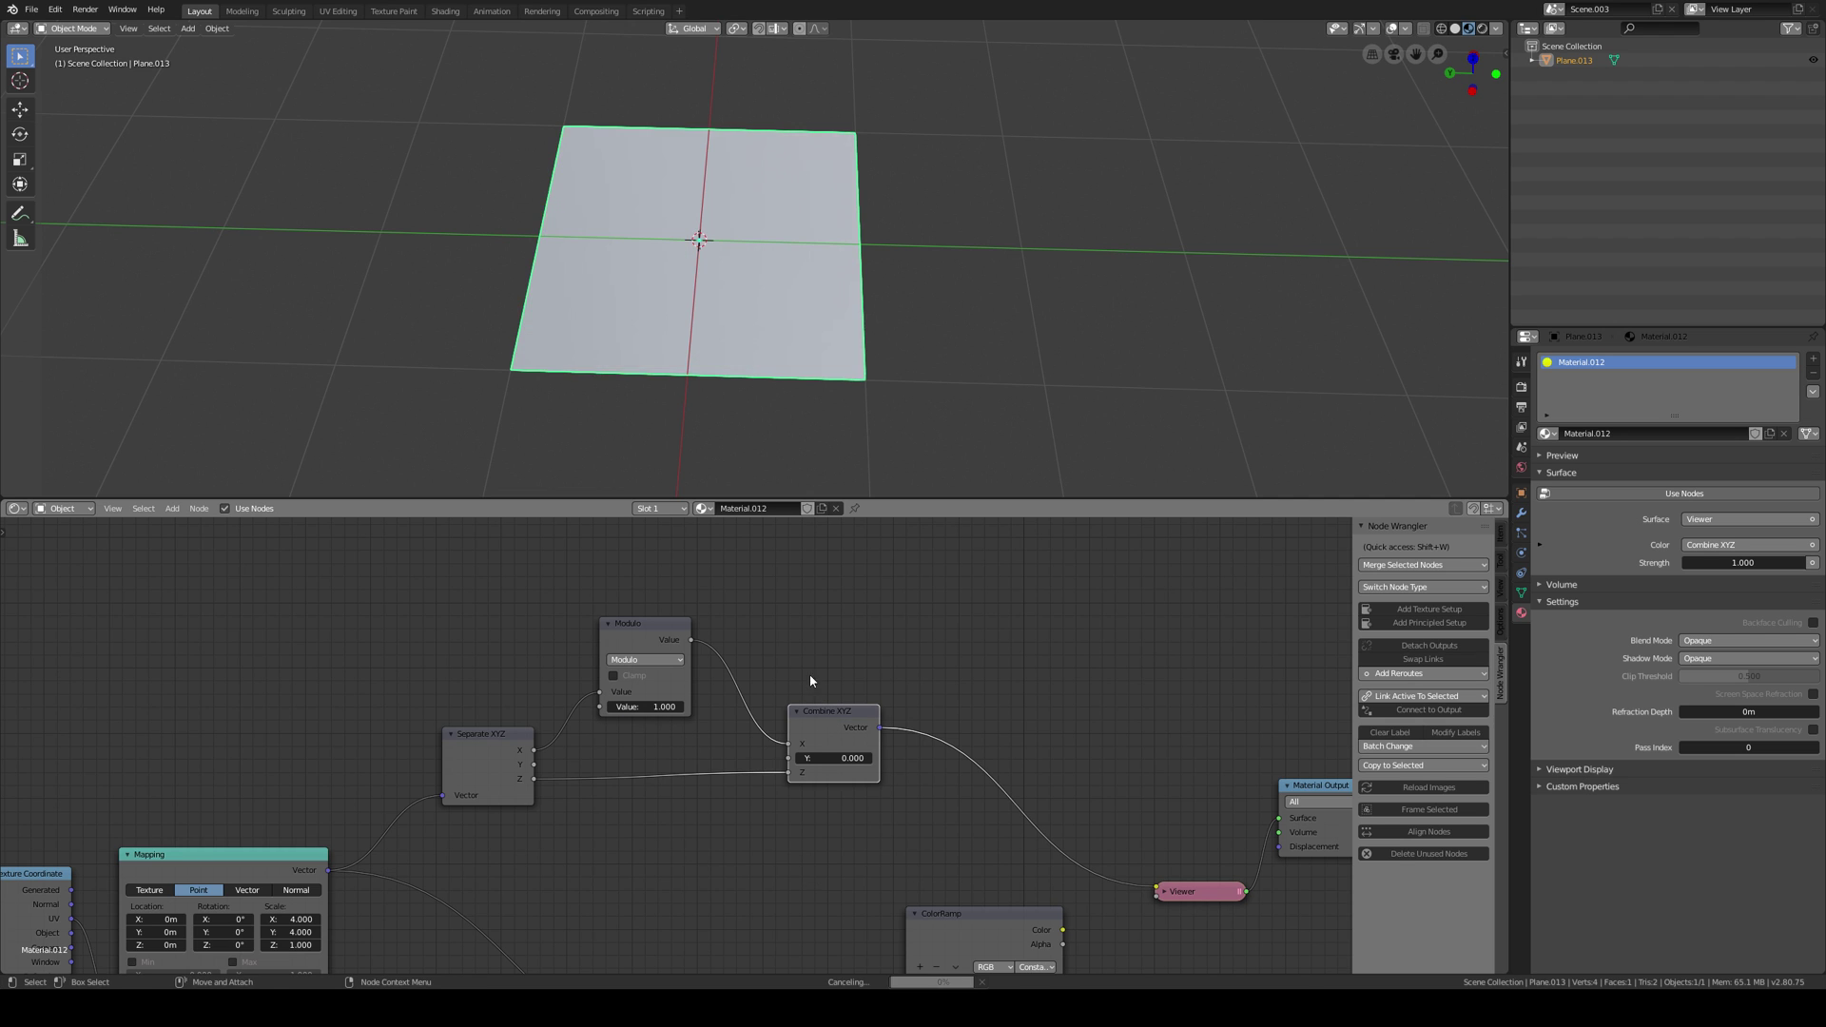
pyautogui.moveTo(809, 601); pyautogui.dragTo(806, 626, button='middle')
pyautogui.scroll(-6, 806, 626)
pyautogui.moveTo(562, 733); pyautogui.dragTo(628, 638, button='middle')
pyautogui.scroll(4, 628, 638)
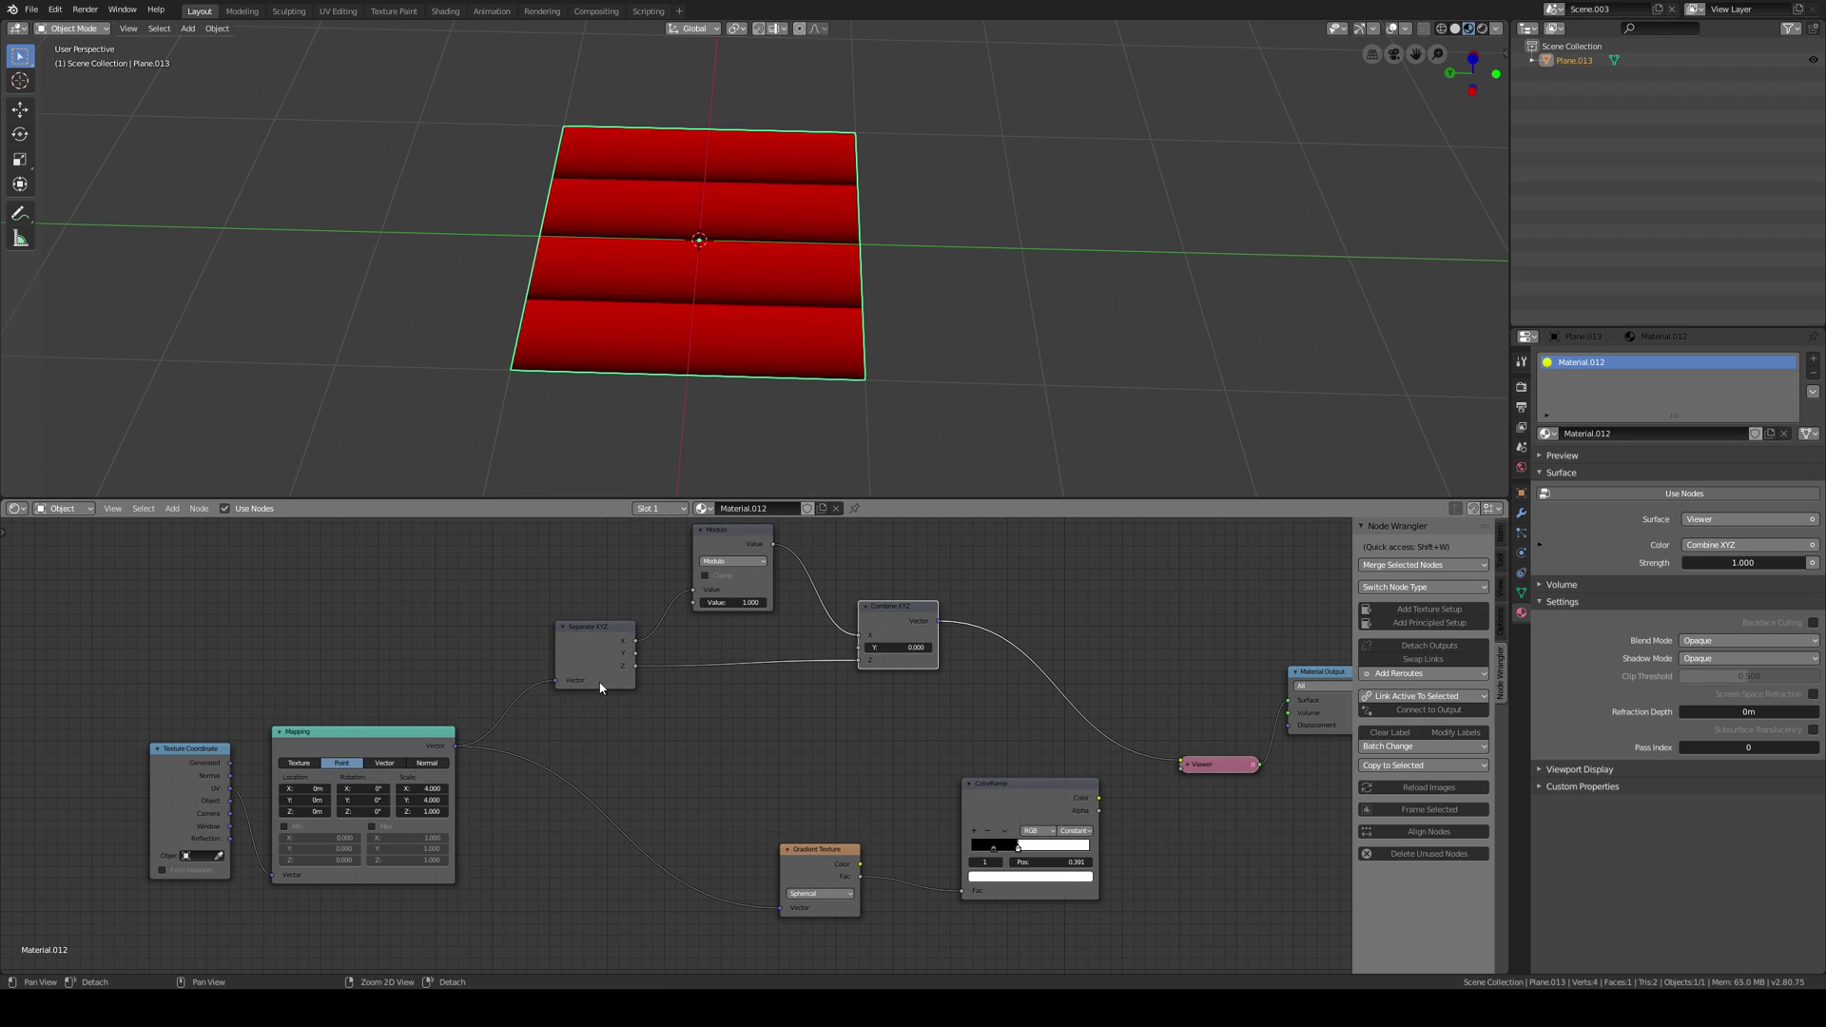
# Set the Mapping node's X and Y scale to 10.
pyautogui.moveTo(418, 792); pyautogui.dragTo(430, 791)
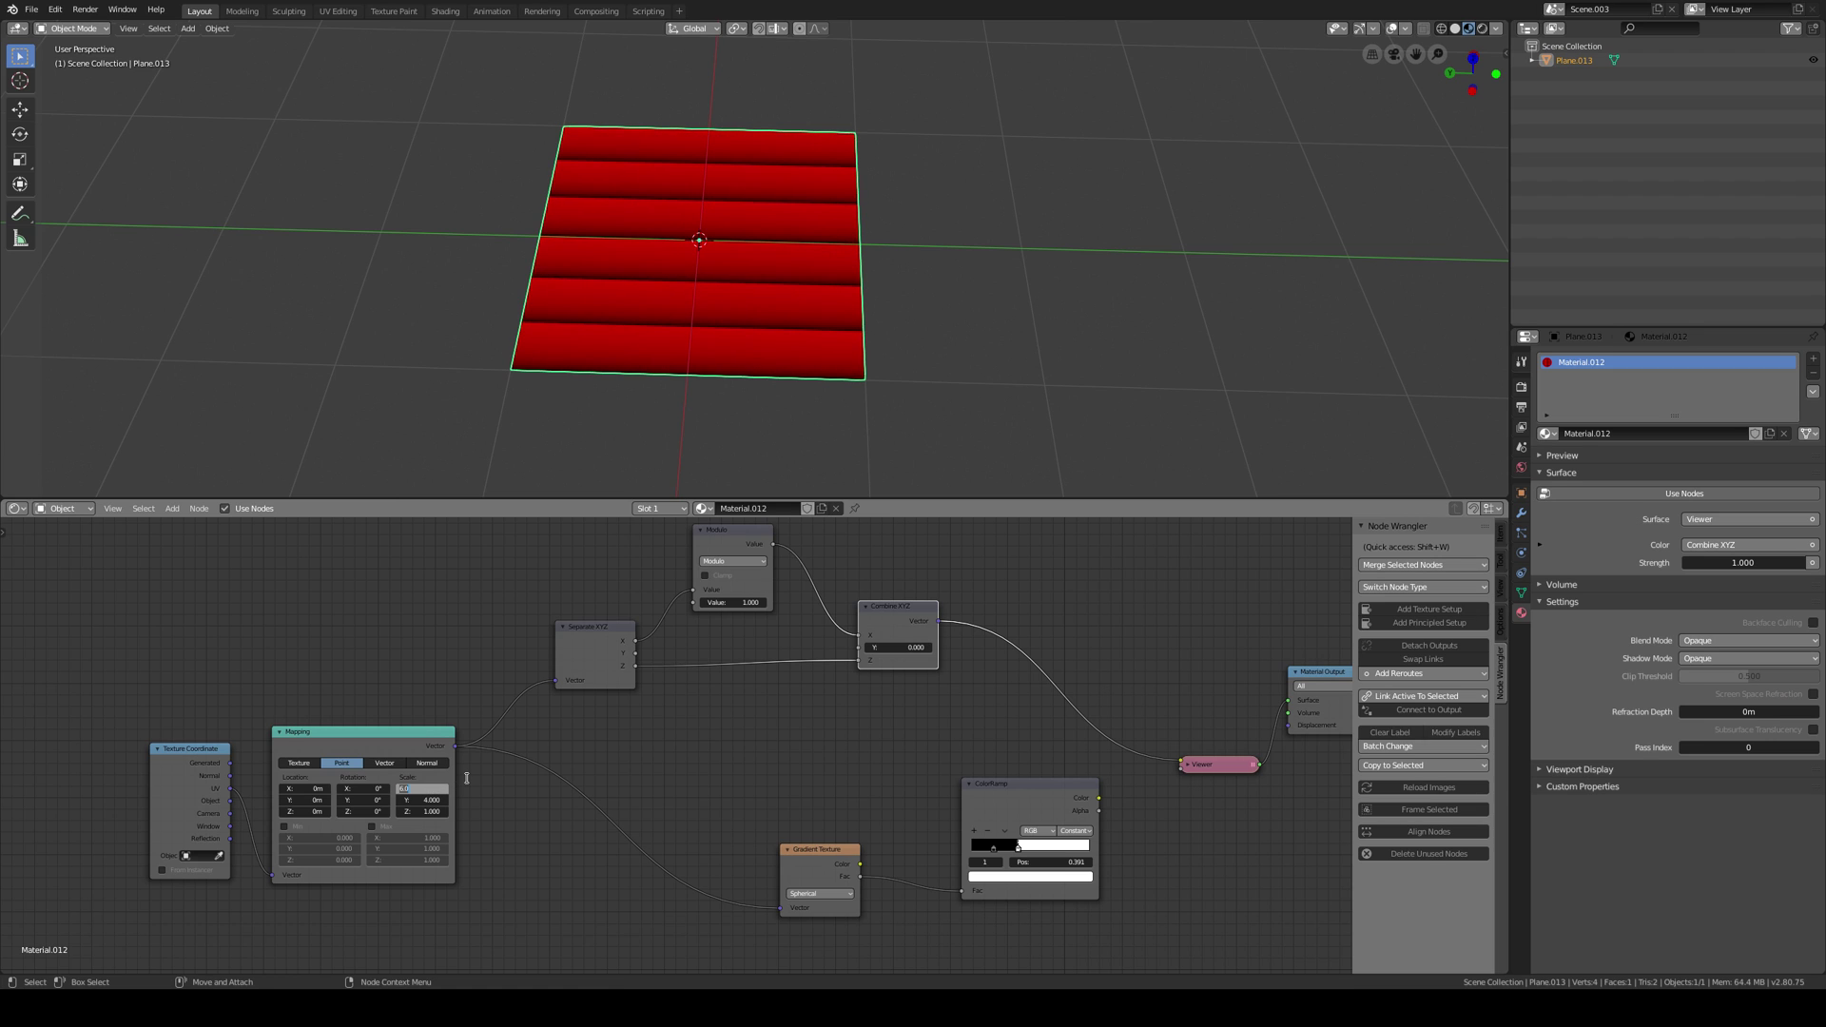
pyautogui.write('10')
pyautogui.press('Return')
pyautogui.click(433, 800)
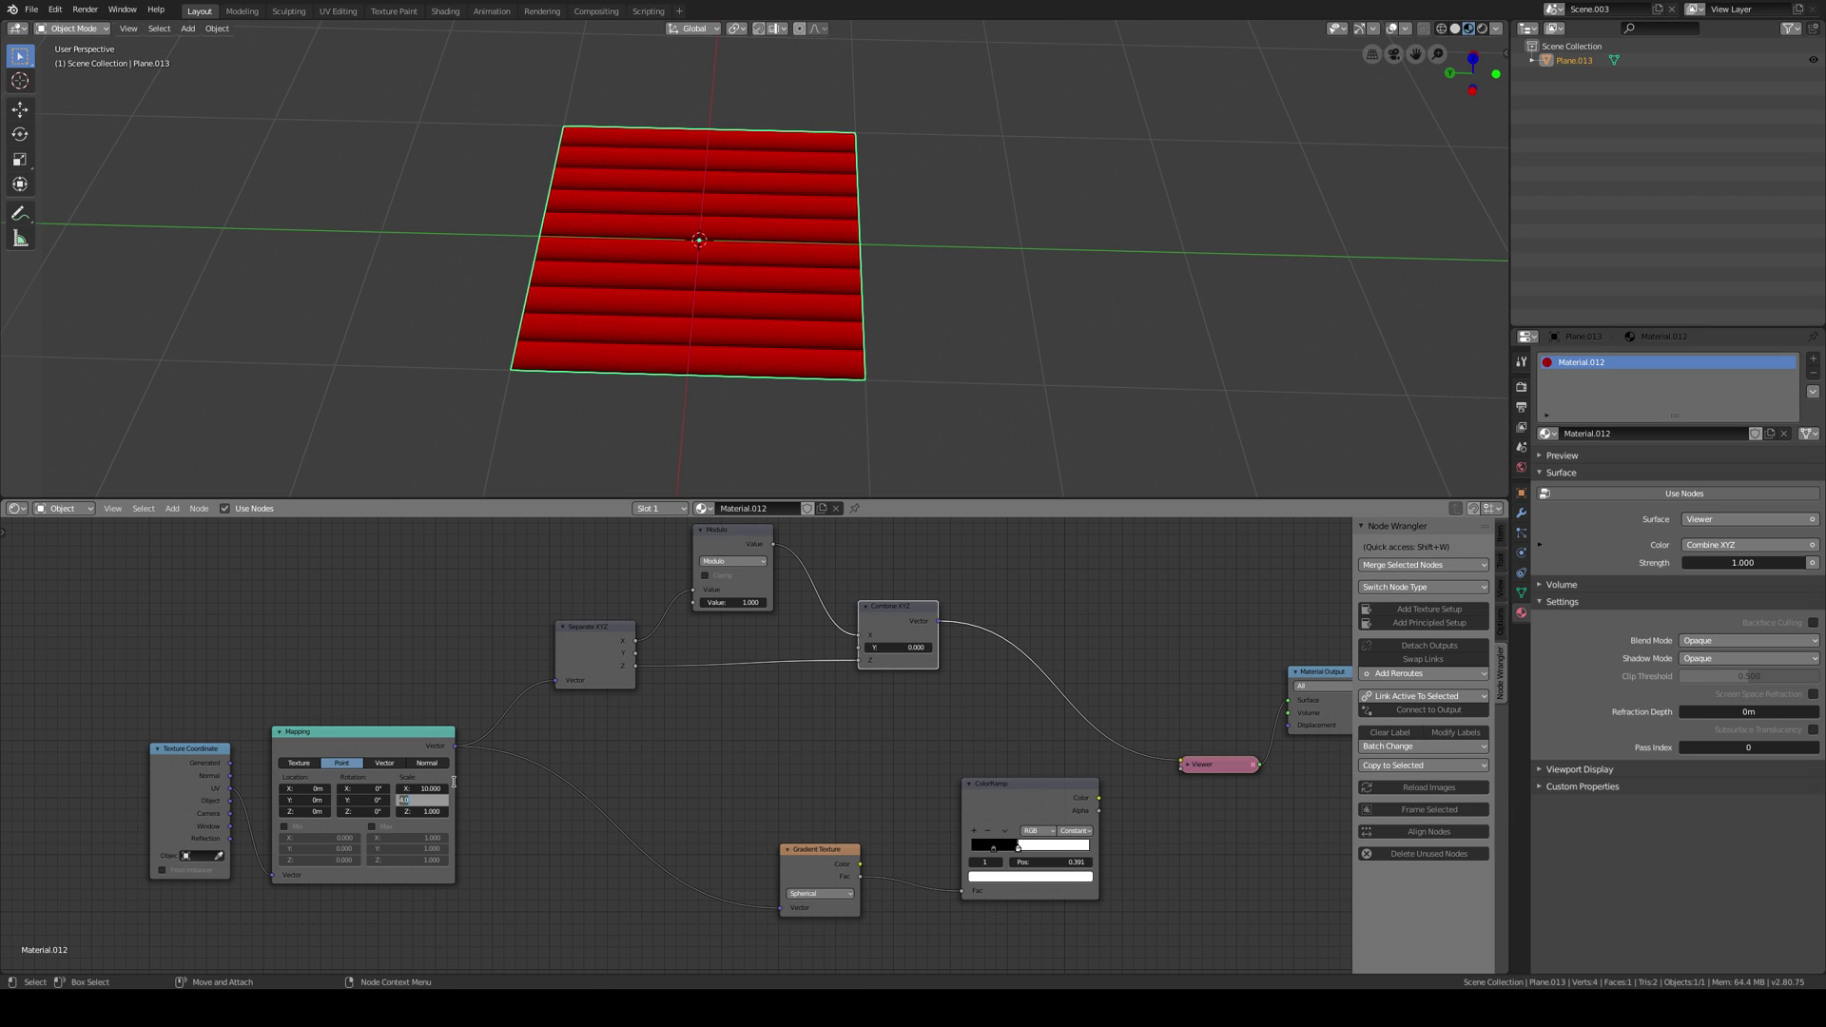
pyautogui.write('10')
pyautogui.press('Return')
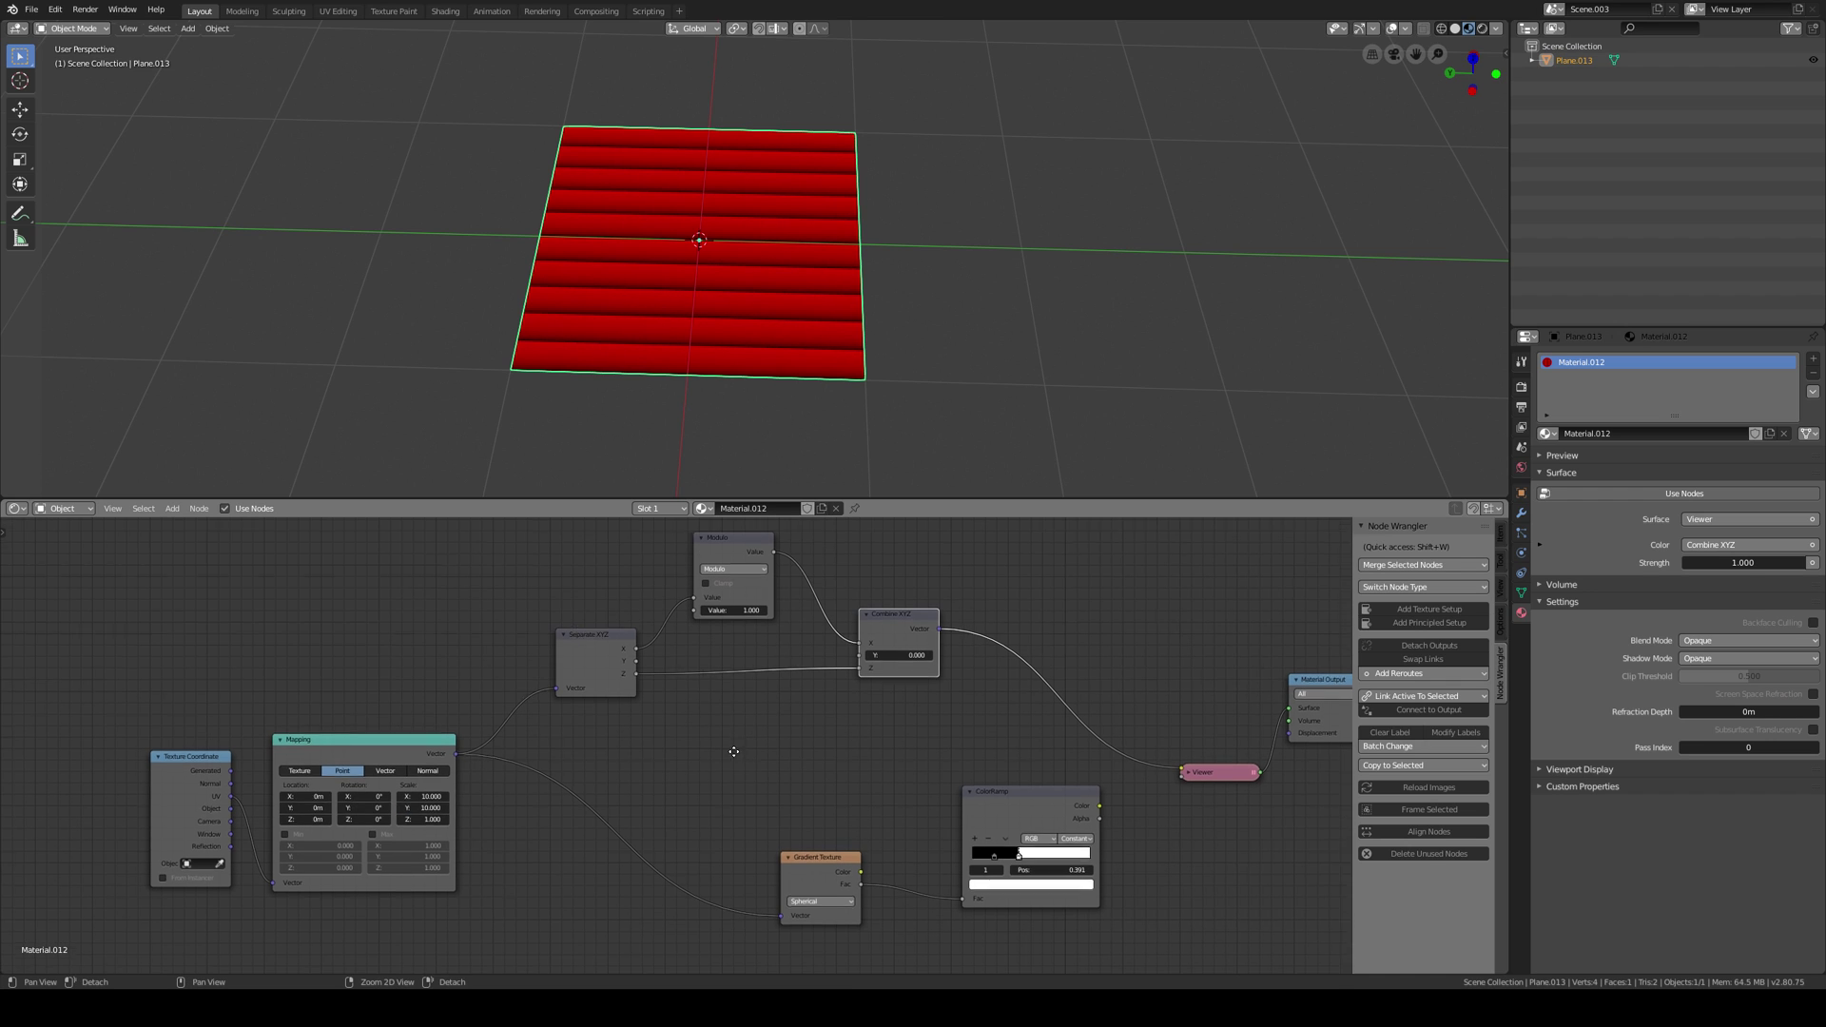
# Duplicate the Modulo node below the original and route Separate XYZ's Y output through the copy into Combine XYZ's Y input.
pyautogui.moveTo(729, 597); pyautogui.dragTo(697, 675, button='middle')
pyautogui.moveTo(696, 676); pyautogui.dragTo(688, 625)
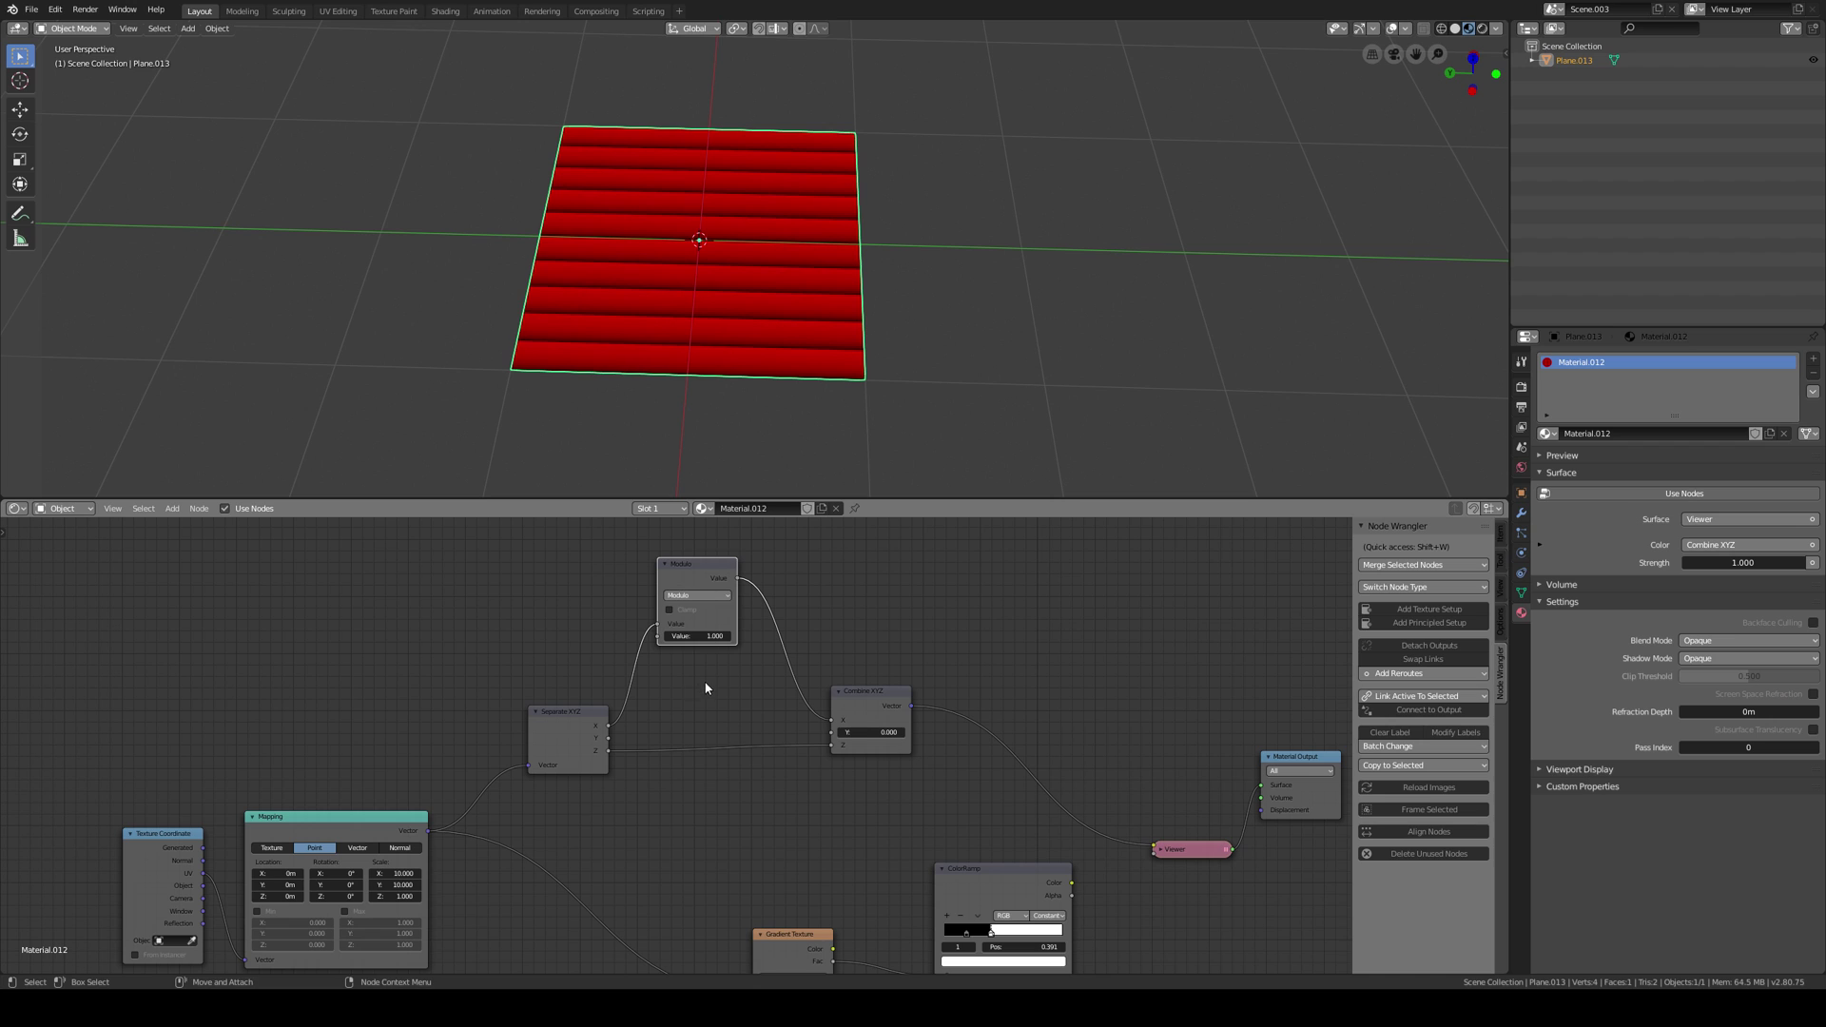
pyautogui.hotkey('alt', 's')
pyautogui.moveTo(699, 561); pyautogui.dragTo(711, 659)
pyautogui.moveTo(613, 738); pyautogui.dragTo(671, 720)
pyautogui.moveTo(750, 678); pyautogui.dragTo(834, 733)
pyautogui.moveTo(889, 379); pyautogui.dragTo(881, 424, button='middle')
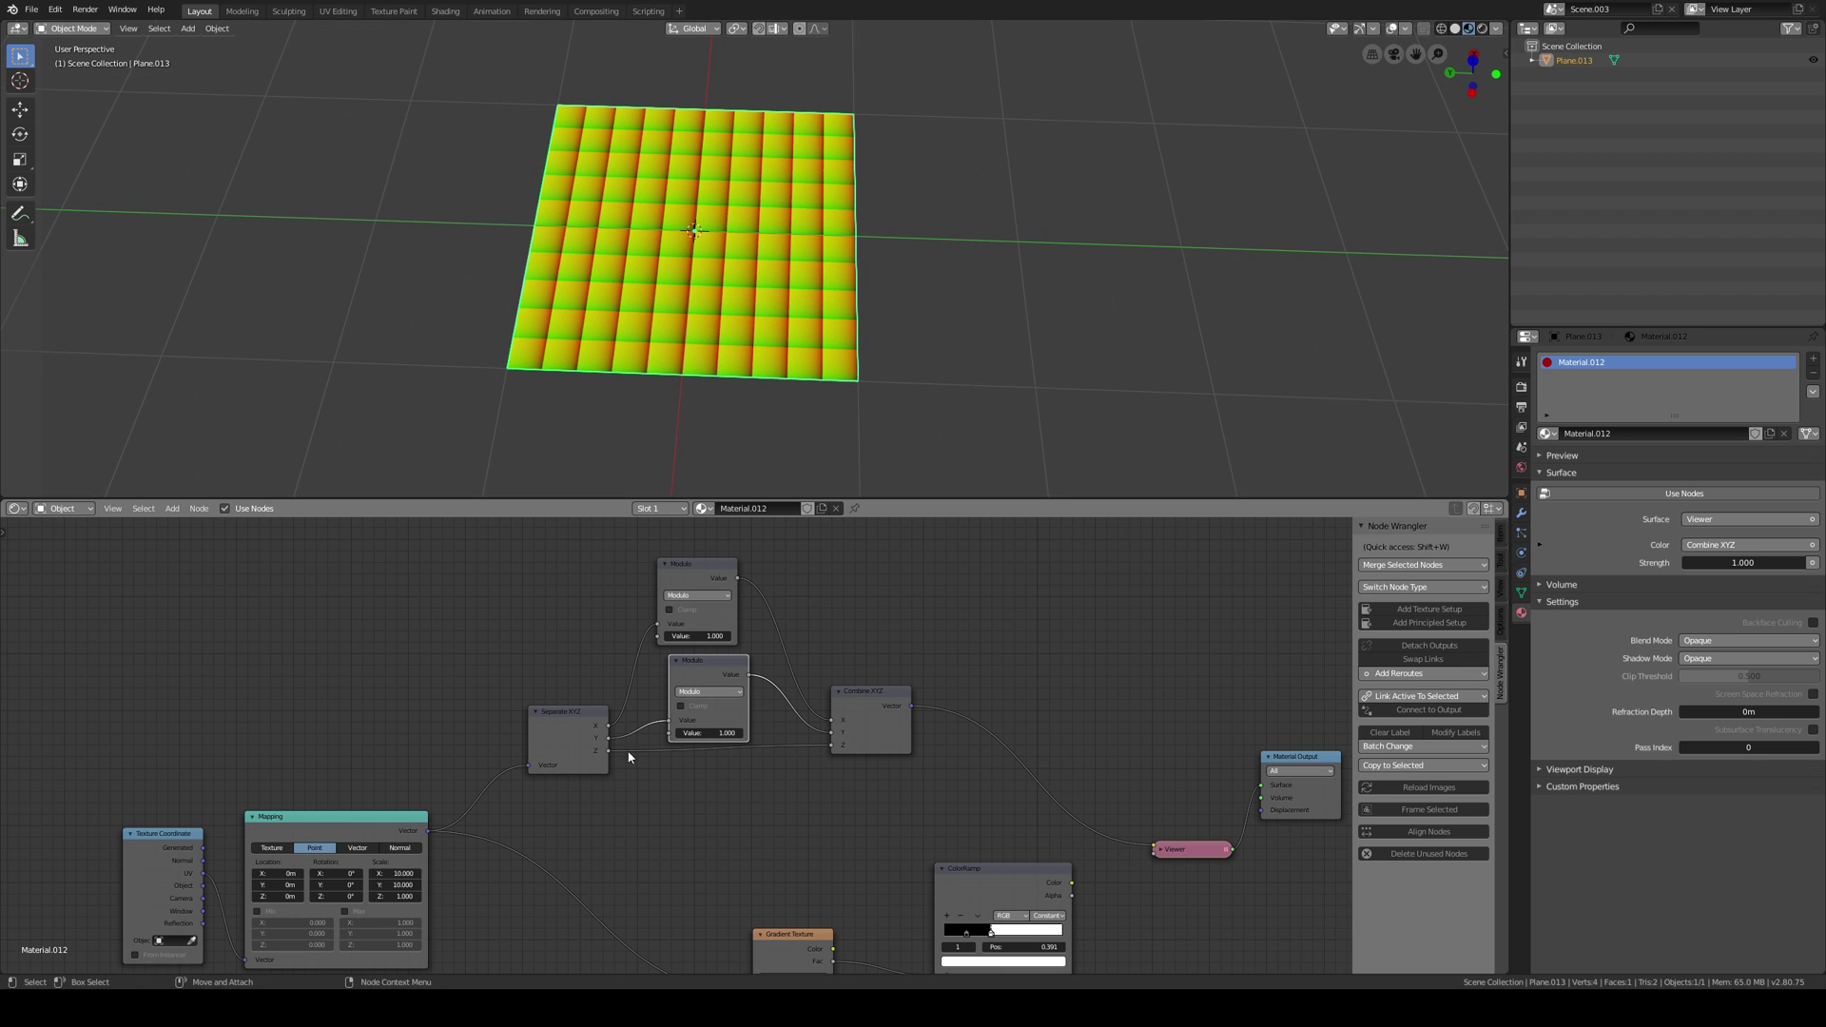
# Shift Separate XYZ away from the Modulo nodes and set the Mapping node's X and Y scale to 12.
pyautogui.moveTo(627, 756); pyautogui.dragTo(559, 691, button='middle')
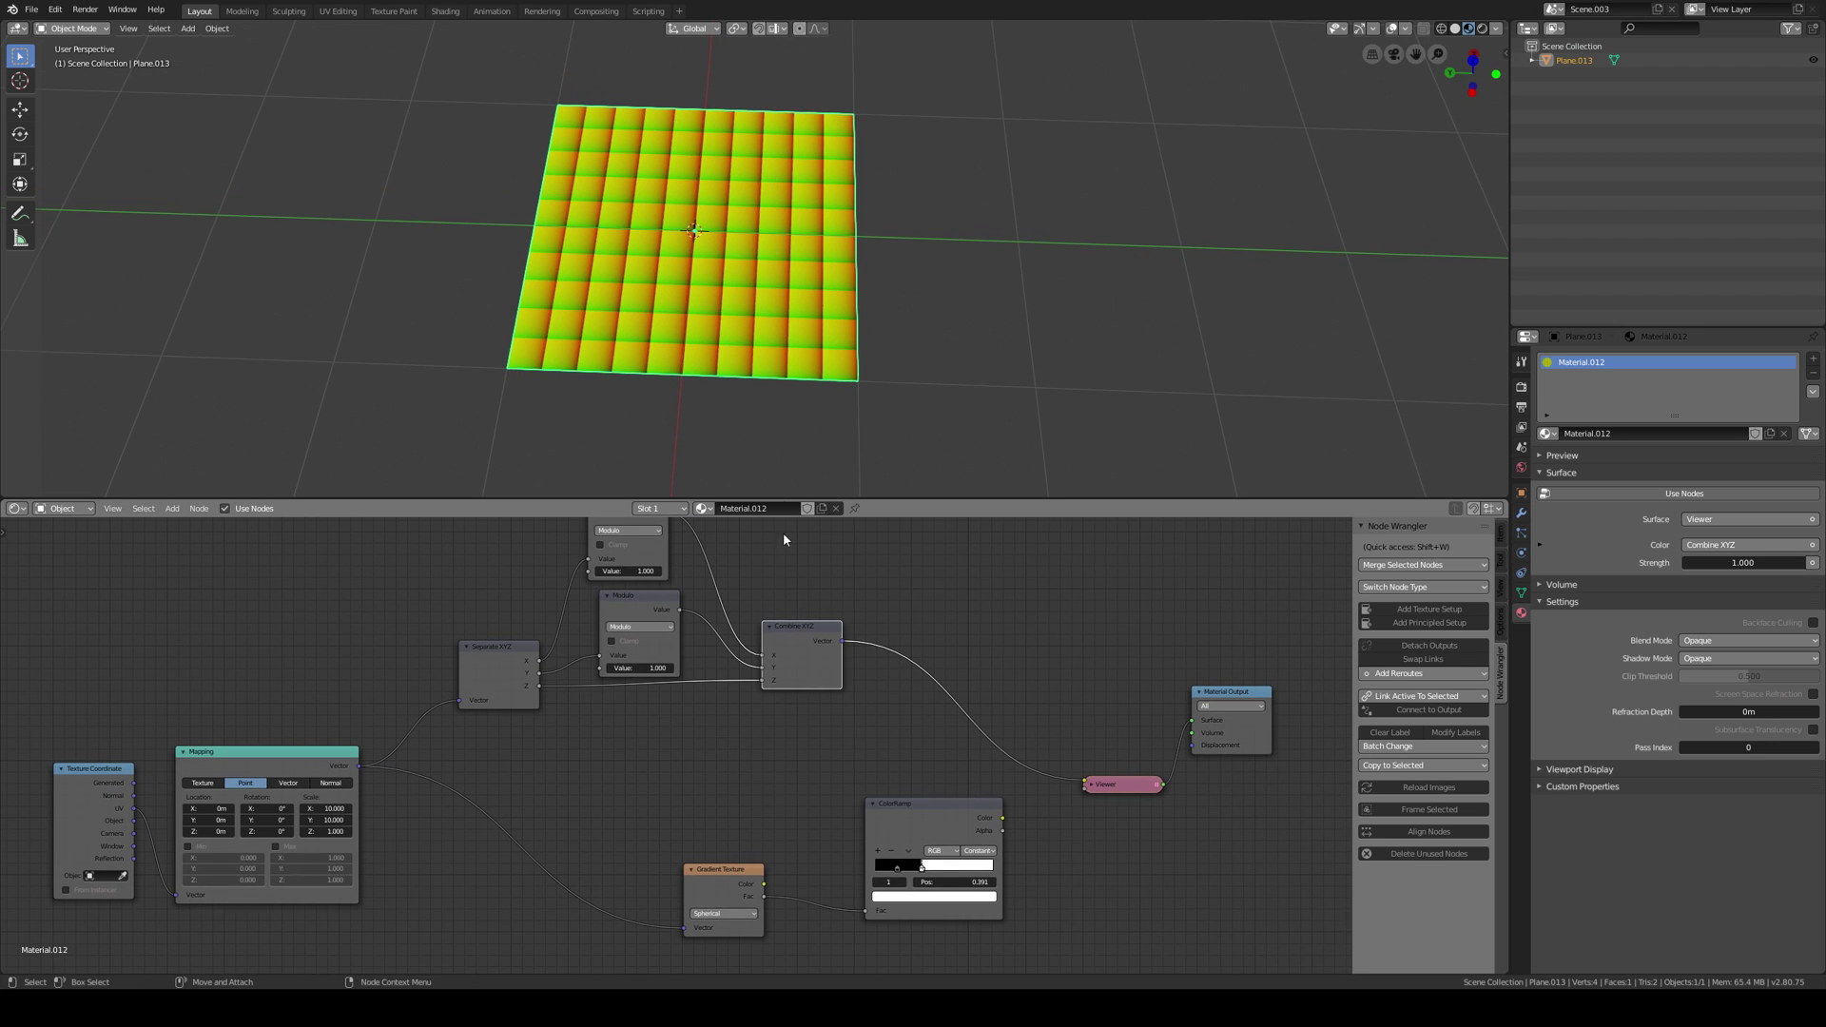
pyautogui.moveTo(823, 445); pyautogui.dragTo(816, 428, button='middle')
pyautogui.moveTo(505, 656); pyautogui.dragTo(478, 650)
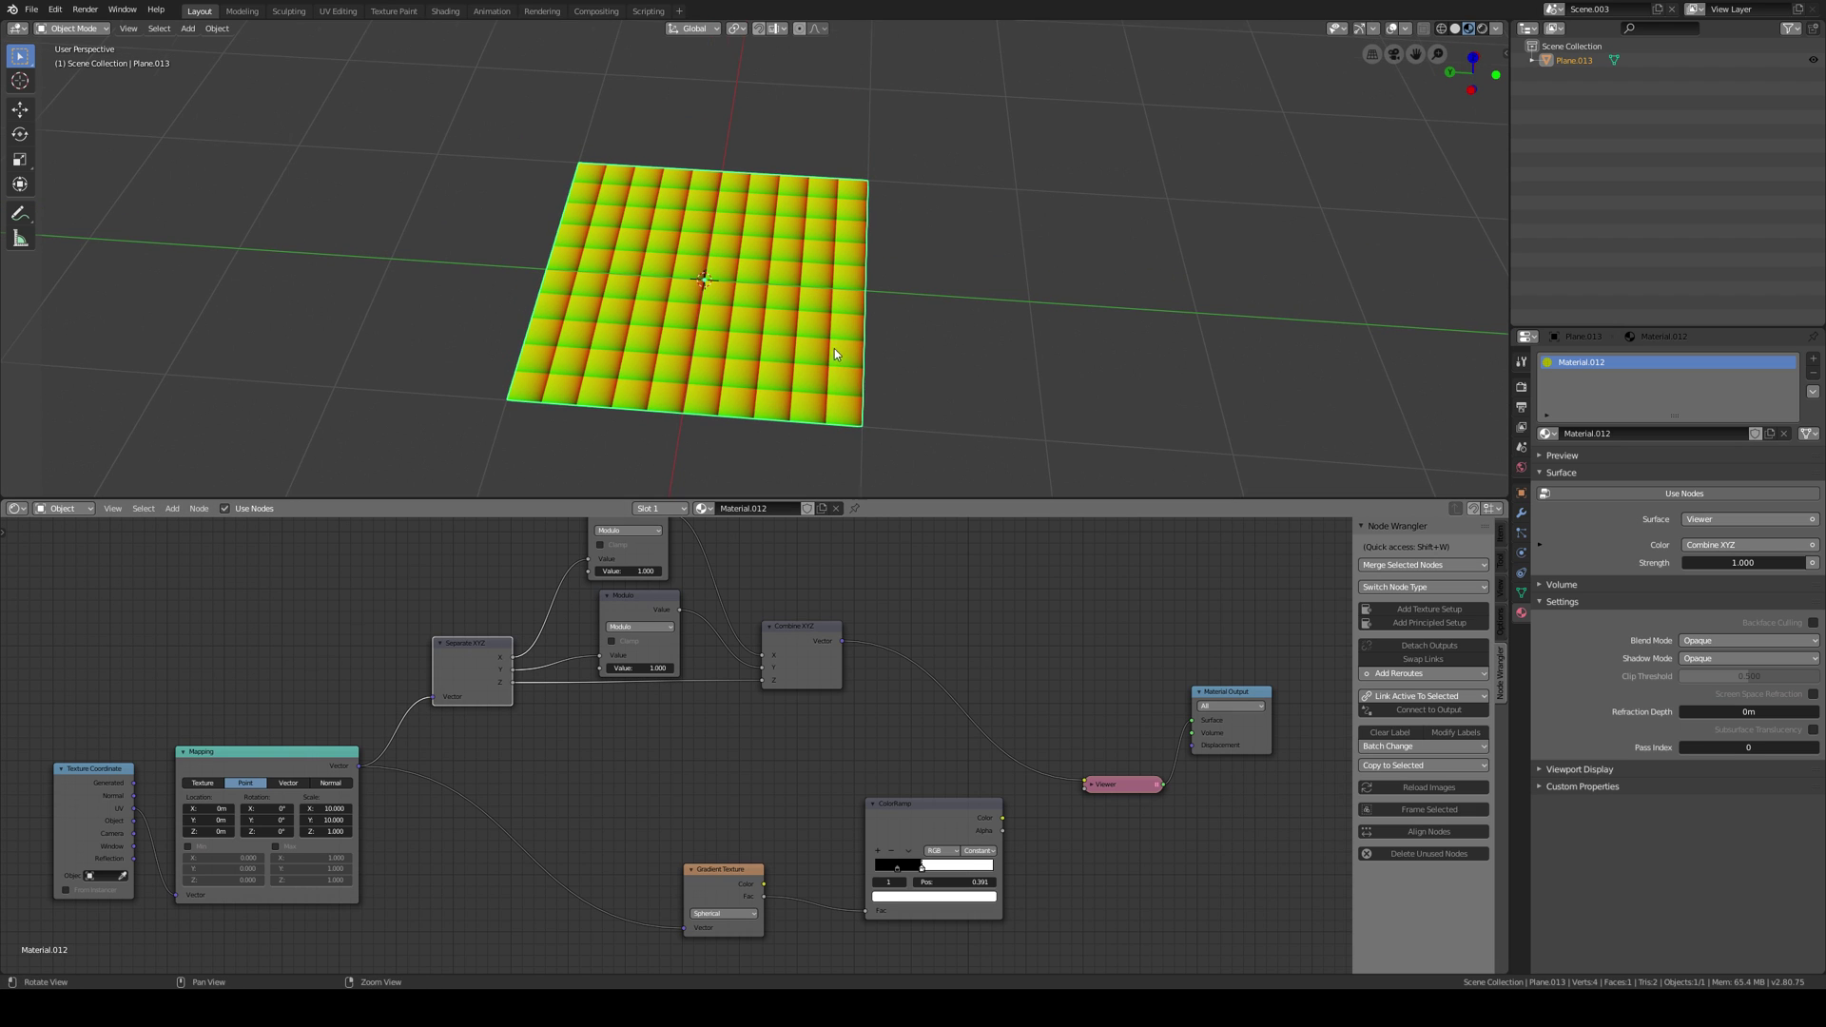
pyautogui.moveTo(835, 354); pyautogui.dragTo(828, 381, button='middle')
pyautogui.moveTo(327, 809); pyautogui.dragTo(341, 820)
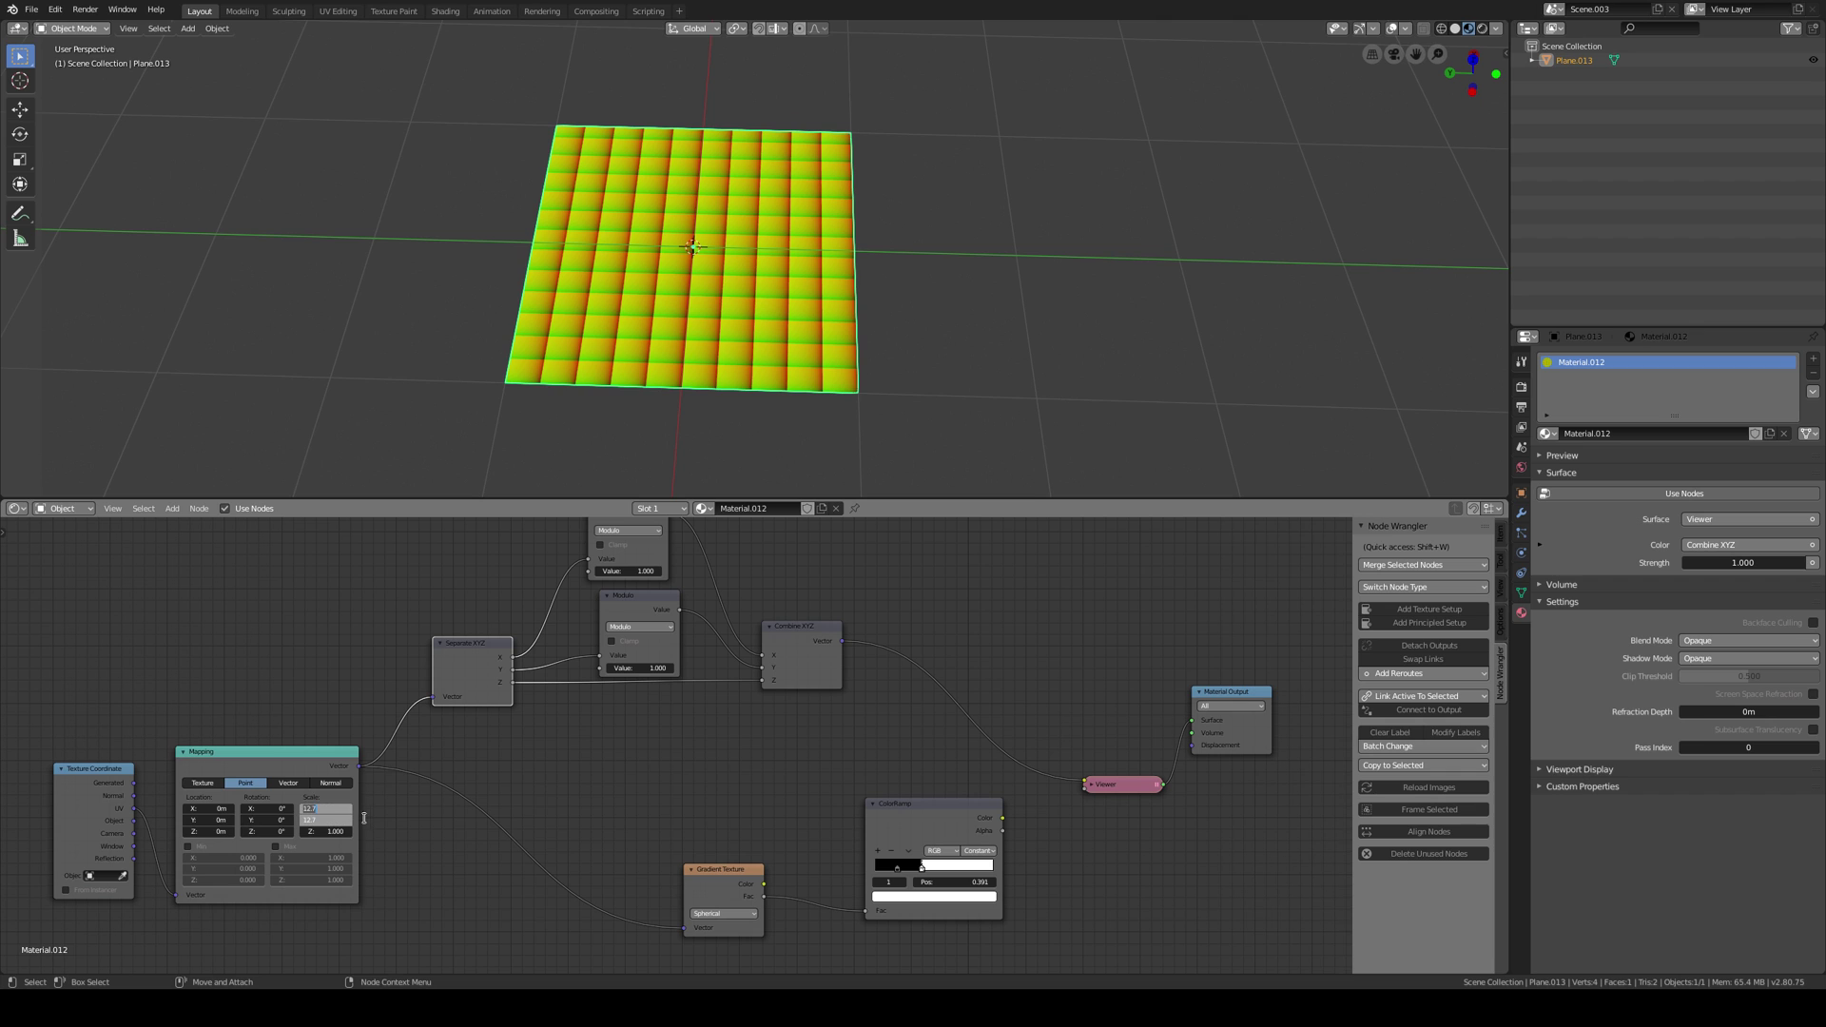
pyautogui.press('Return')
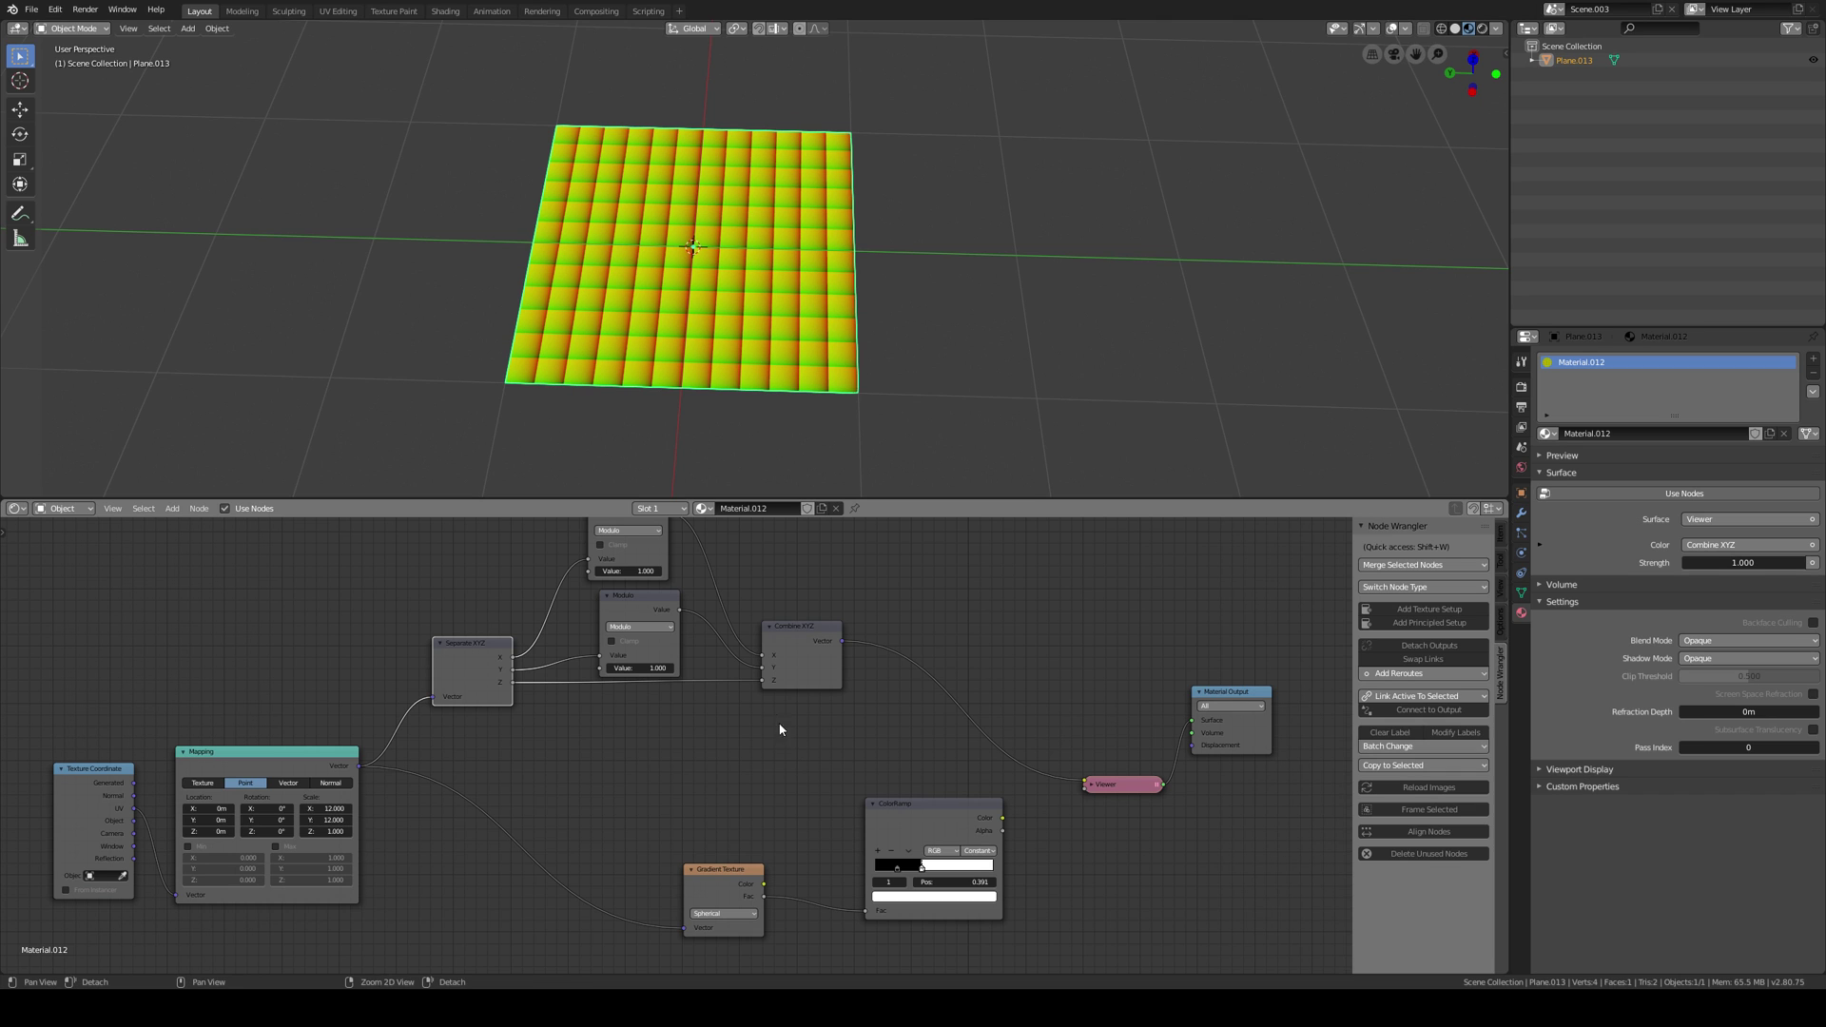
# Move the ColorRamp and Gradient Texture past Combine XYZ and link Combine XYZ's Vector output to the Gradient Texture's Vector input.
pyautogui.moveTo(780, 729); pyautogui.dragTo(691, 747, button='middle')
pyautogui.moveTo(689, 841); pyautogui.dragTo(688, 818, button='middle')
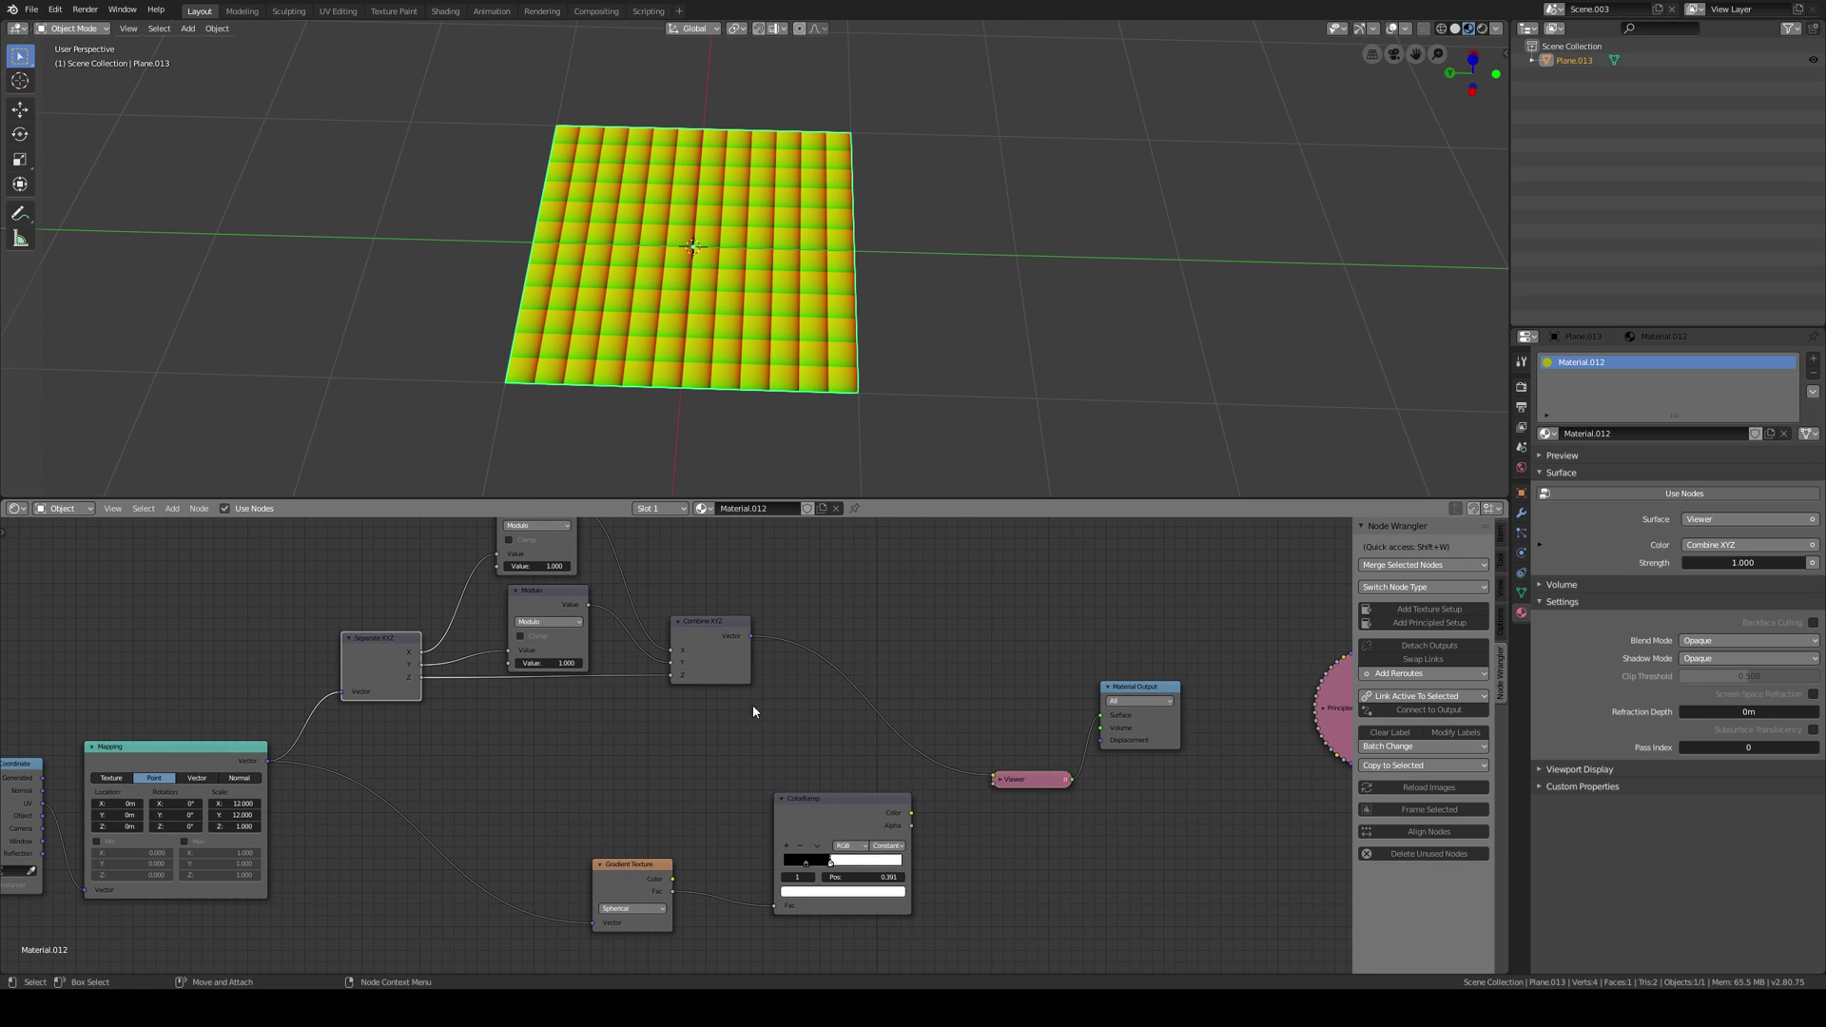
pyautogui.moveTo(840, 815); pyautogui.dragTo(1063, 862)
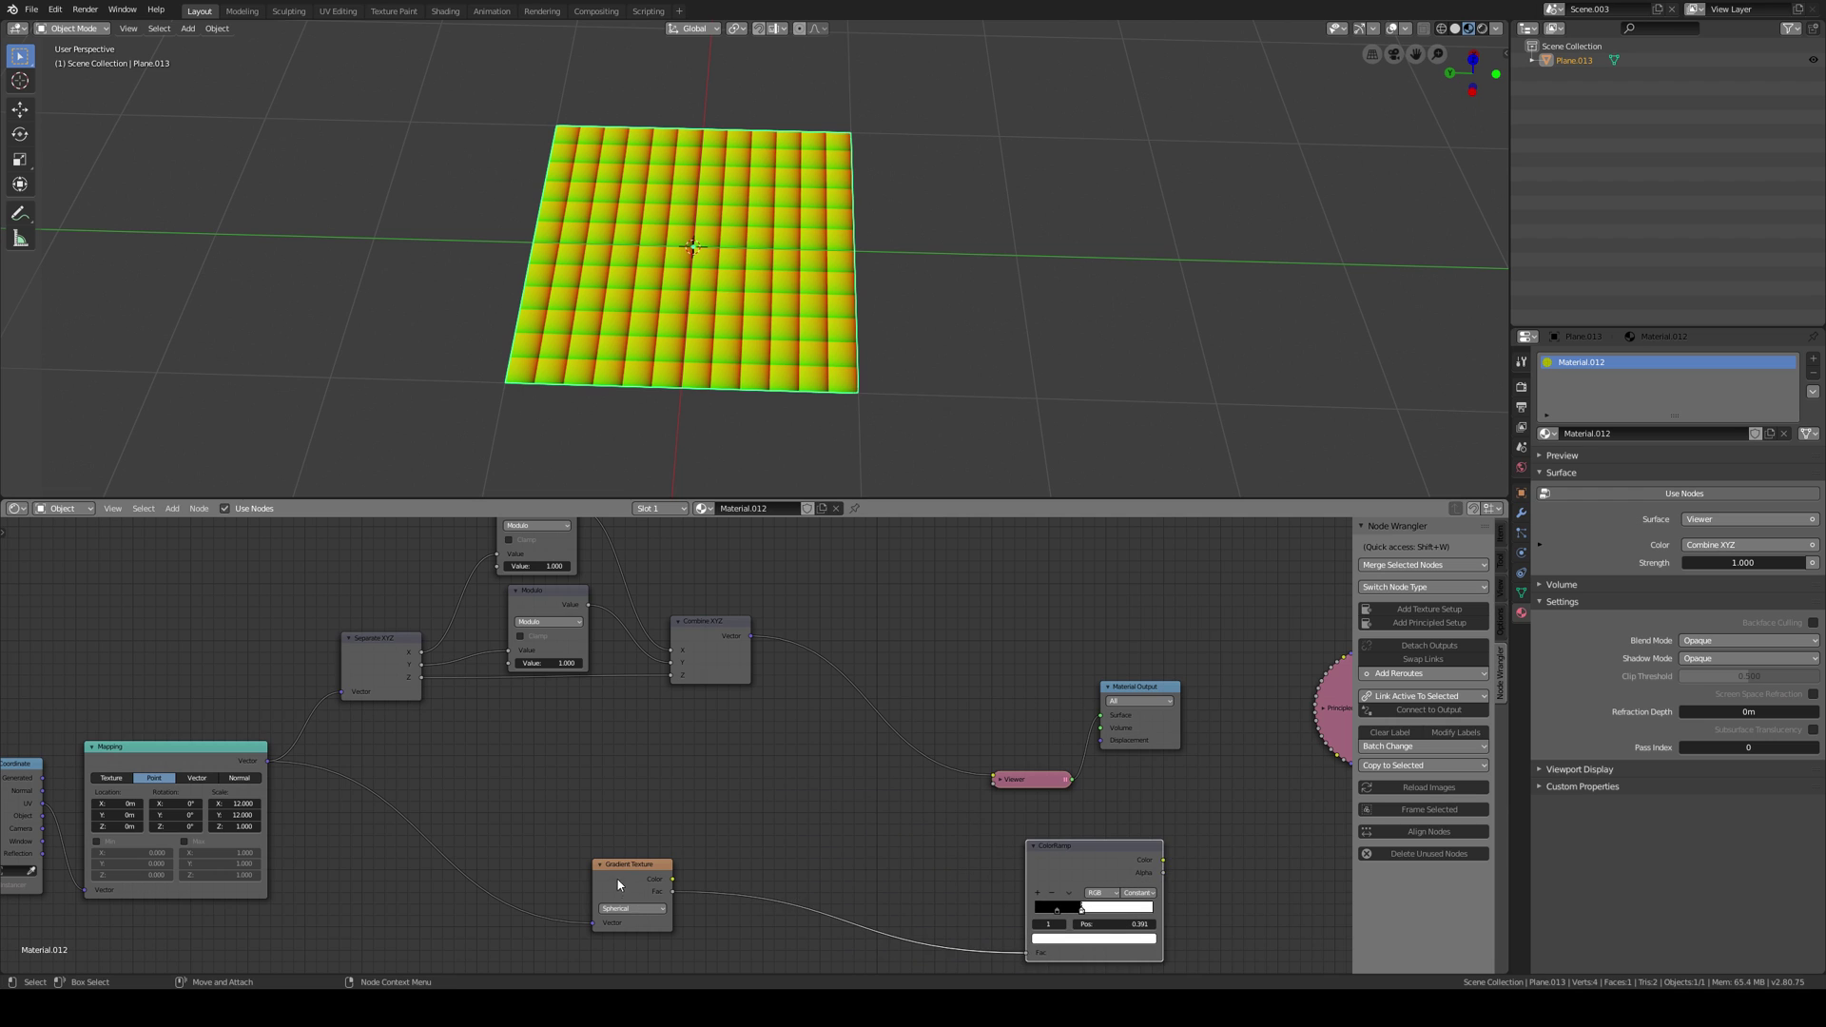
pyautogui.moveTo(619, 884); pyautogui.dragTo(814, 864)
pyautogui.moveTo(750, 636); pyautogui.dragTo(796, 903)
pyautogui.moveTo(857, 851); pyautogui.dragTo(849, 839)
# Preview the ColorRamp through the Viewer and line up the ColorRamp, Viewer and Material Output nodes in a row.
pyautogui.keyDown('ctrl'); pyautogui.keyDown('shift'); pyautogui.click(1099, 849); pyautogui.keyUp('shift'); pyautogui.keyUp('ctrl')
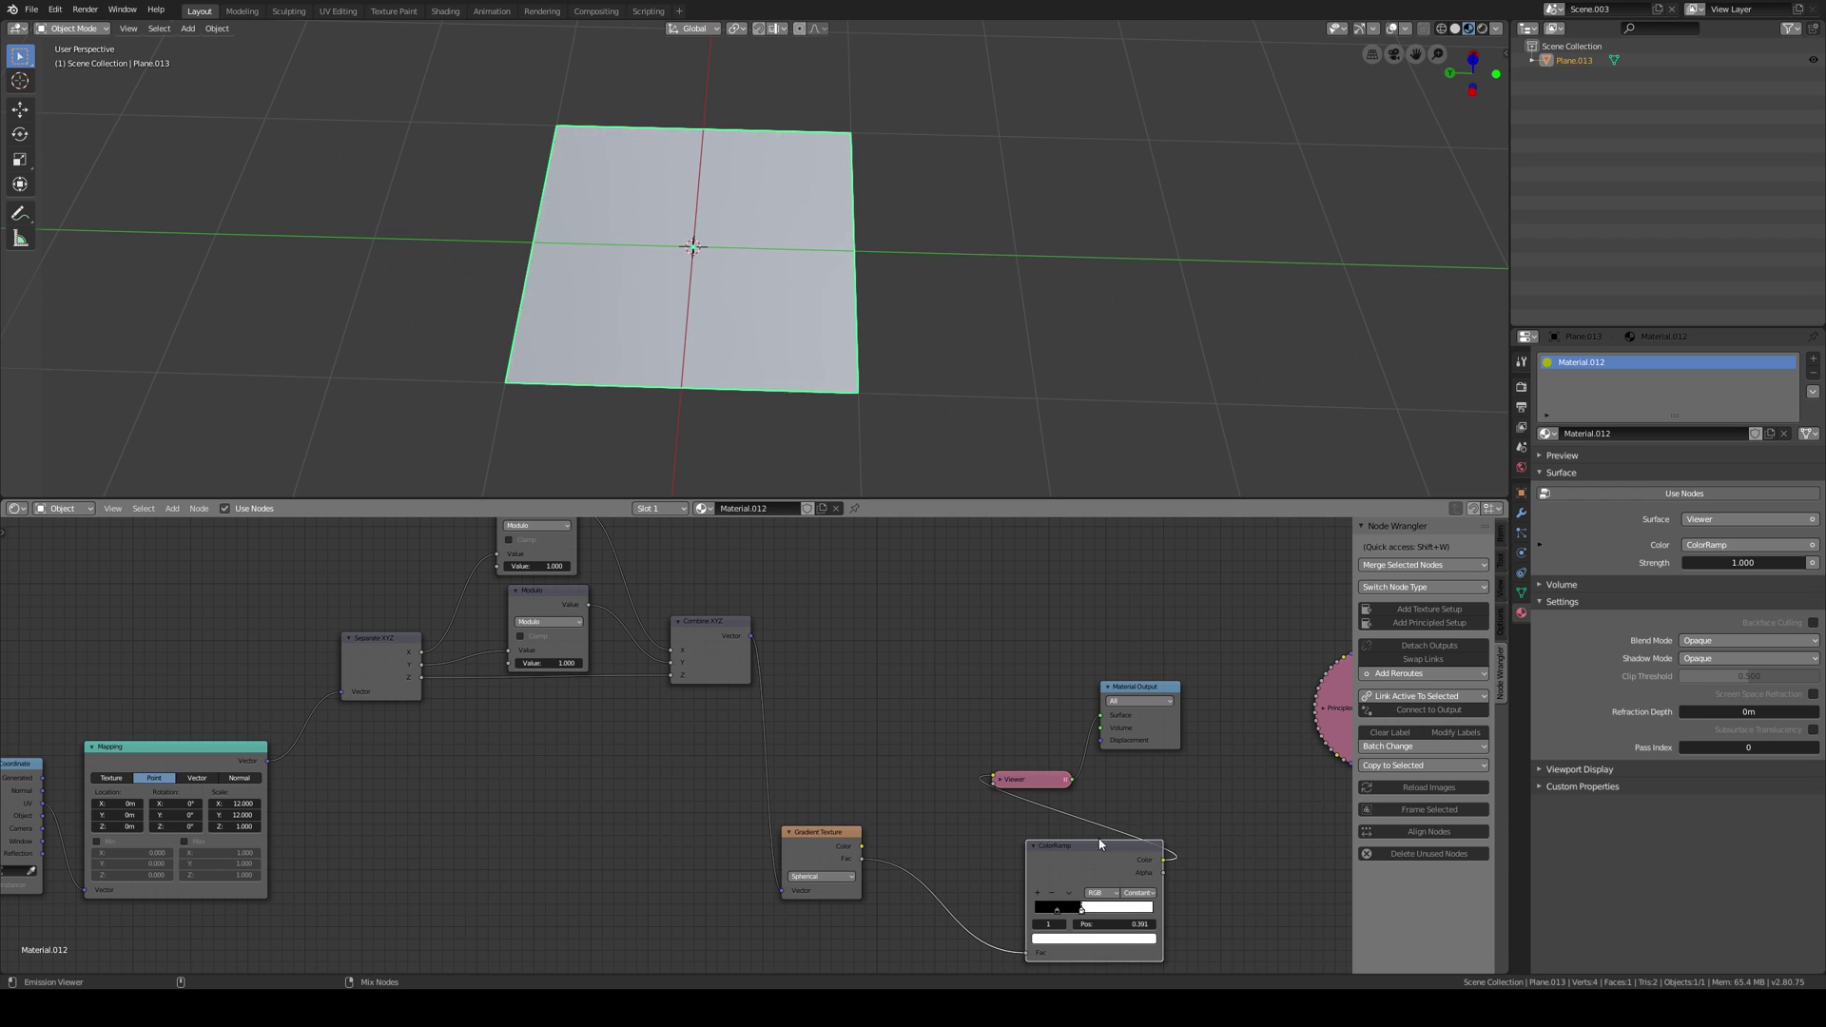
pyautogui.moveTo(1023, 792); pyautogui.dragTo(1104, 756)
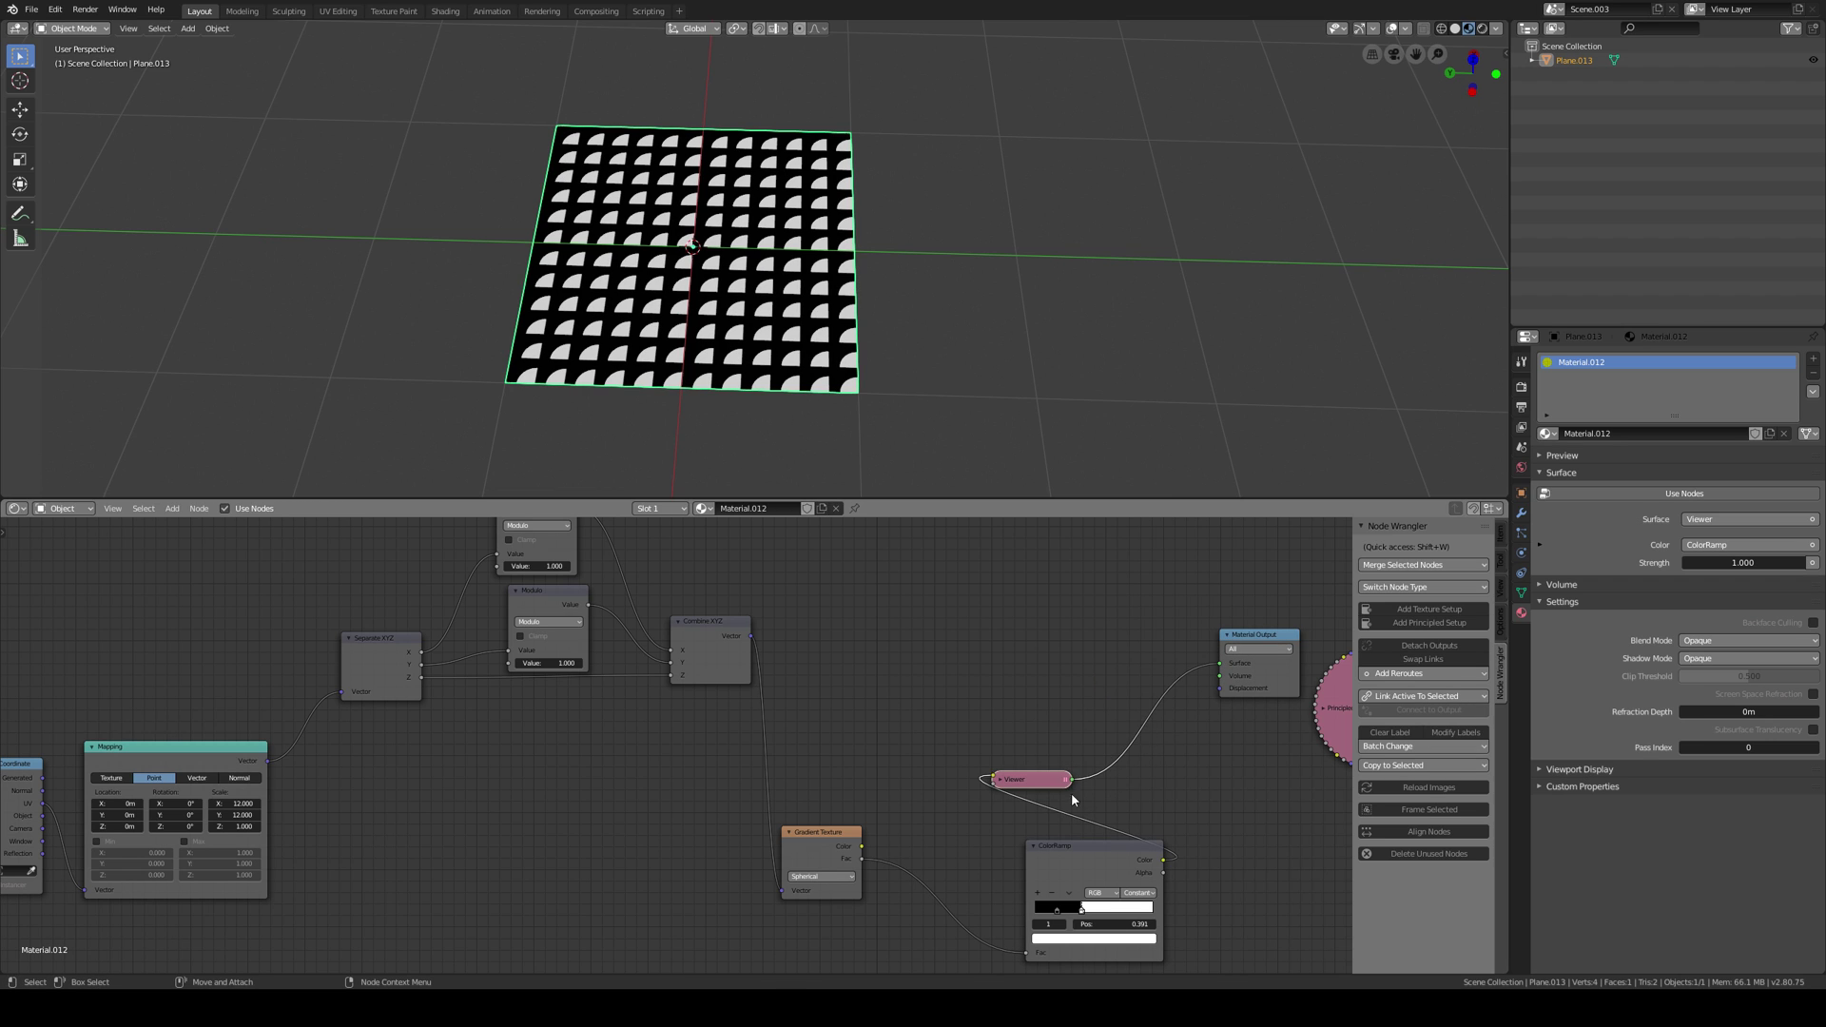
pyautogui.press('g')
pyautogui.click(1175, 706)
pyautogui.moveTo(1089, 851); pyautogui.dragTo(1022, 663)
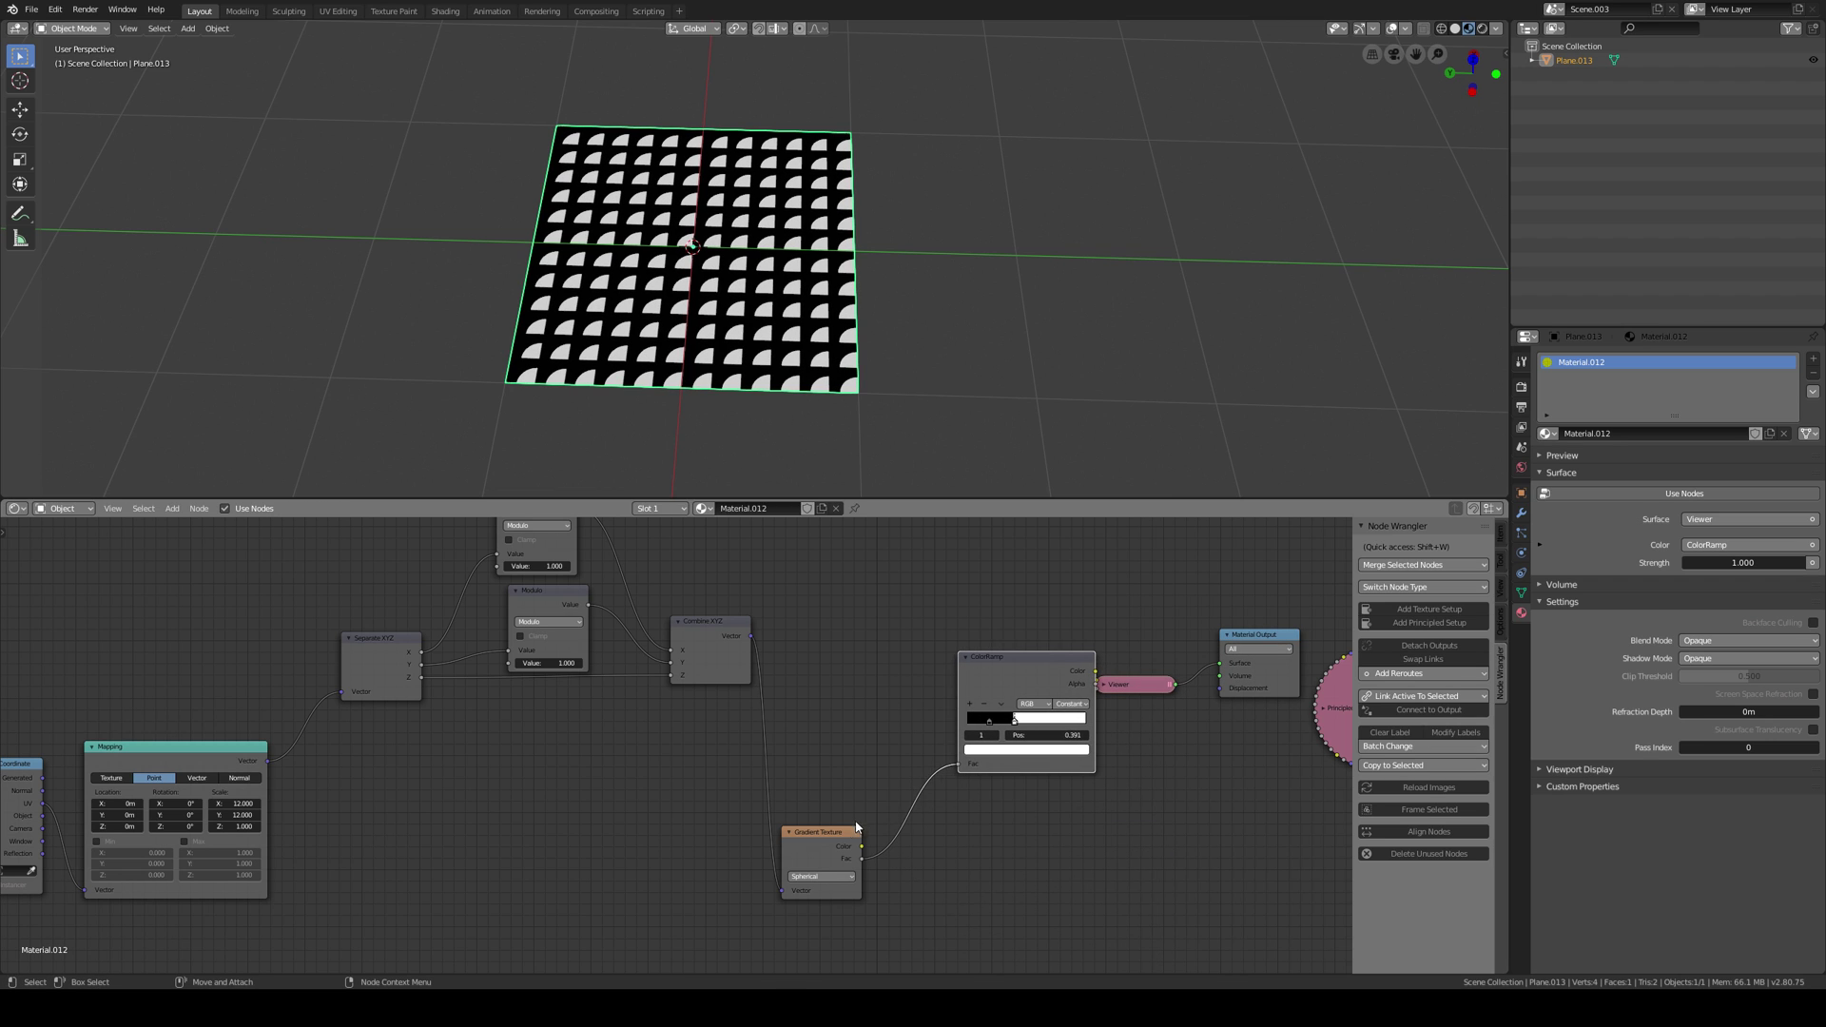
# Move the Gradient Texture up beside the ColorRamp and align both nodes in the row leading to the Viewer.
pyautogui.moveTo(855, 830); pyautogui.dragTo(890, 663)
pyautogui.moveTo(1026, 656); pyautogui.dragTo(1003, 625)
pyautogui.keyDown('alt'); pyautogui.moveTo(1004, 625); pyautogui.dragTo(980, 641, button='middle'); pyautogui.keyUp('alt')
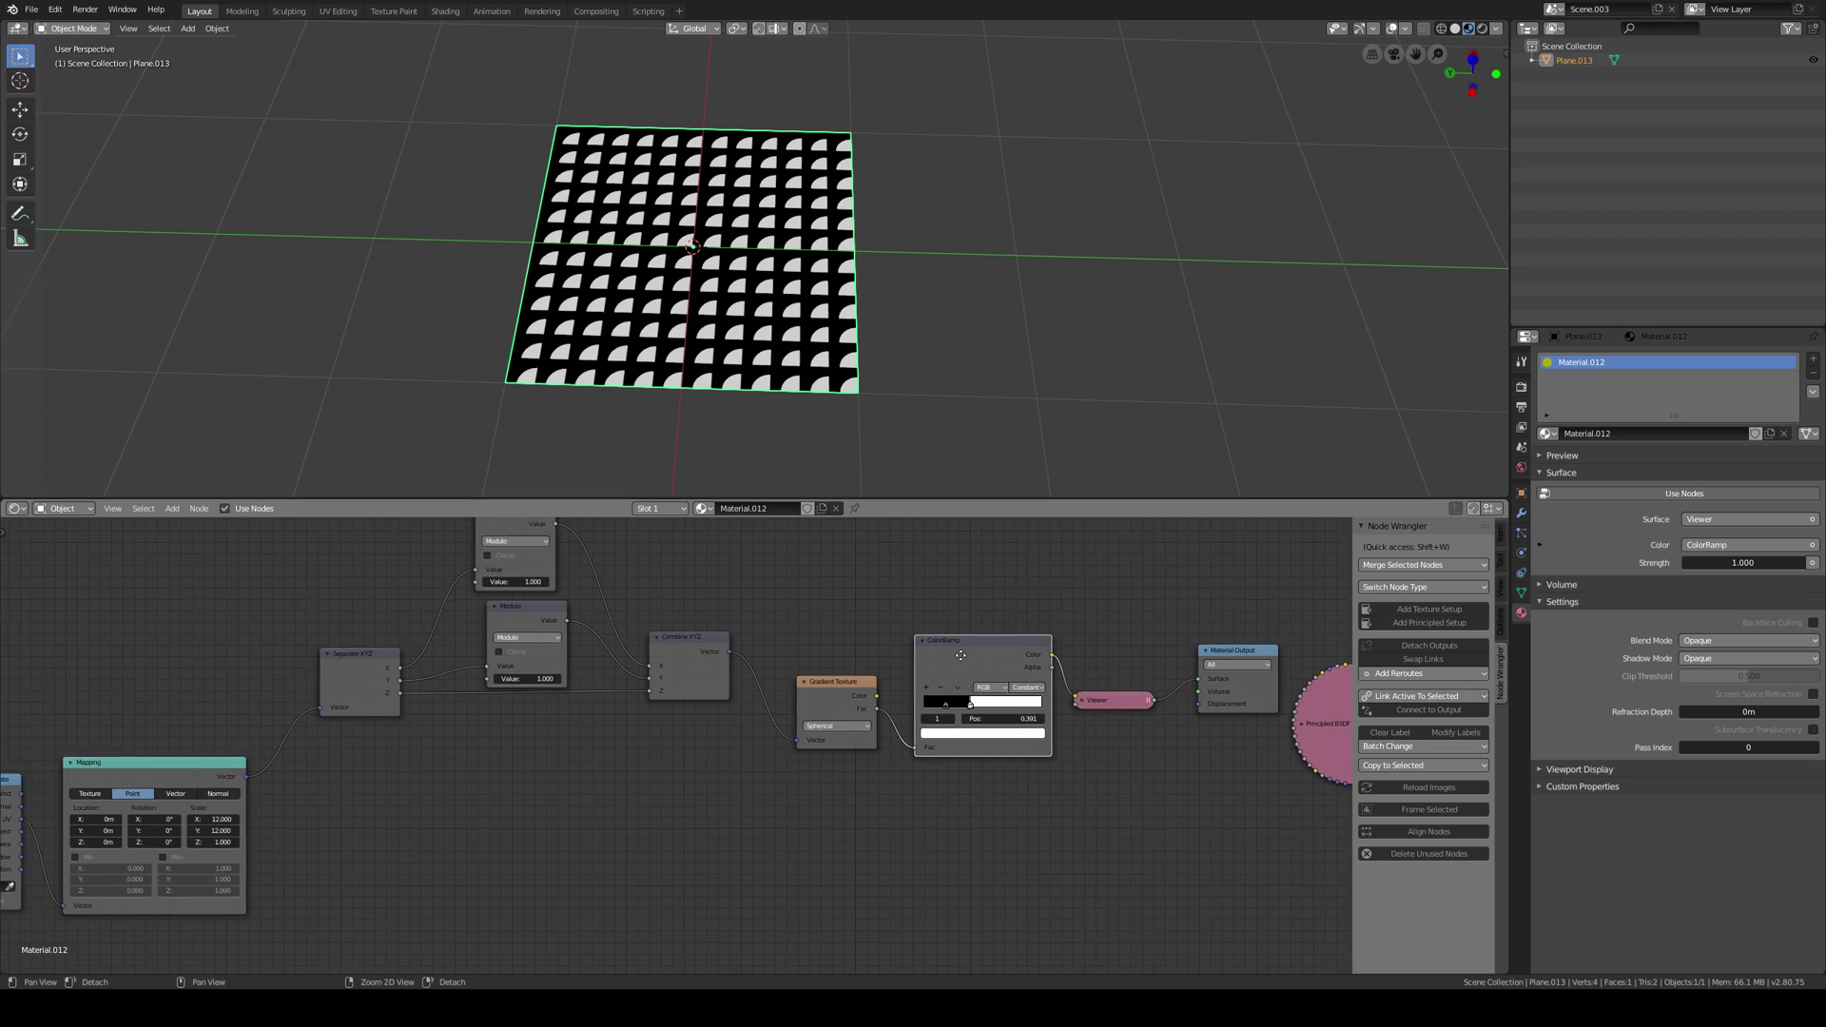
pyautogui.keyDown('alt'); pyautogui.moveTo(981, 640); pyautogui.dragTo(807, 652, button='right'); pyautogui.keyUp('alt')
pyautogui.keyDown('alt'); pyautogui.moveTo(625, 722); pyautogui.dragTo(678, 752, button='middle'); pyautogui.keyUp('alt')
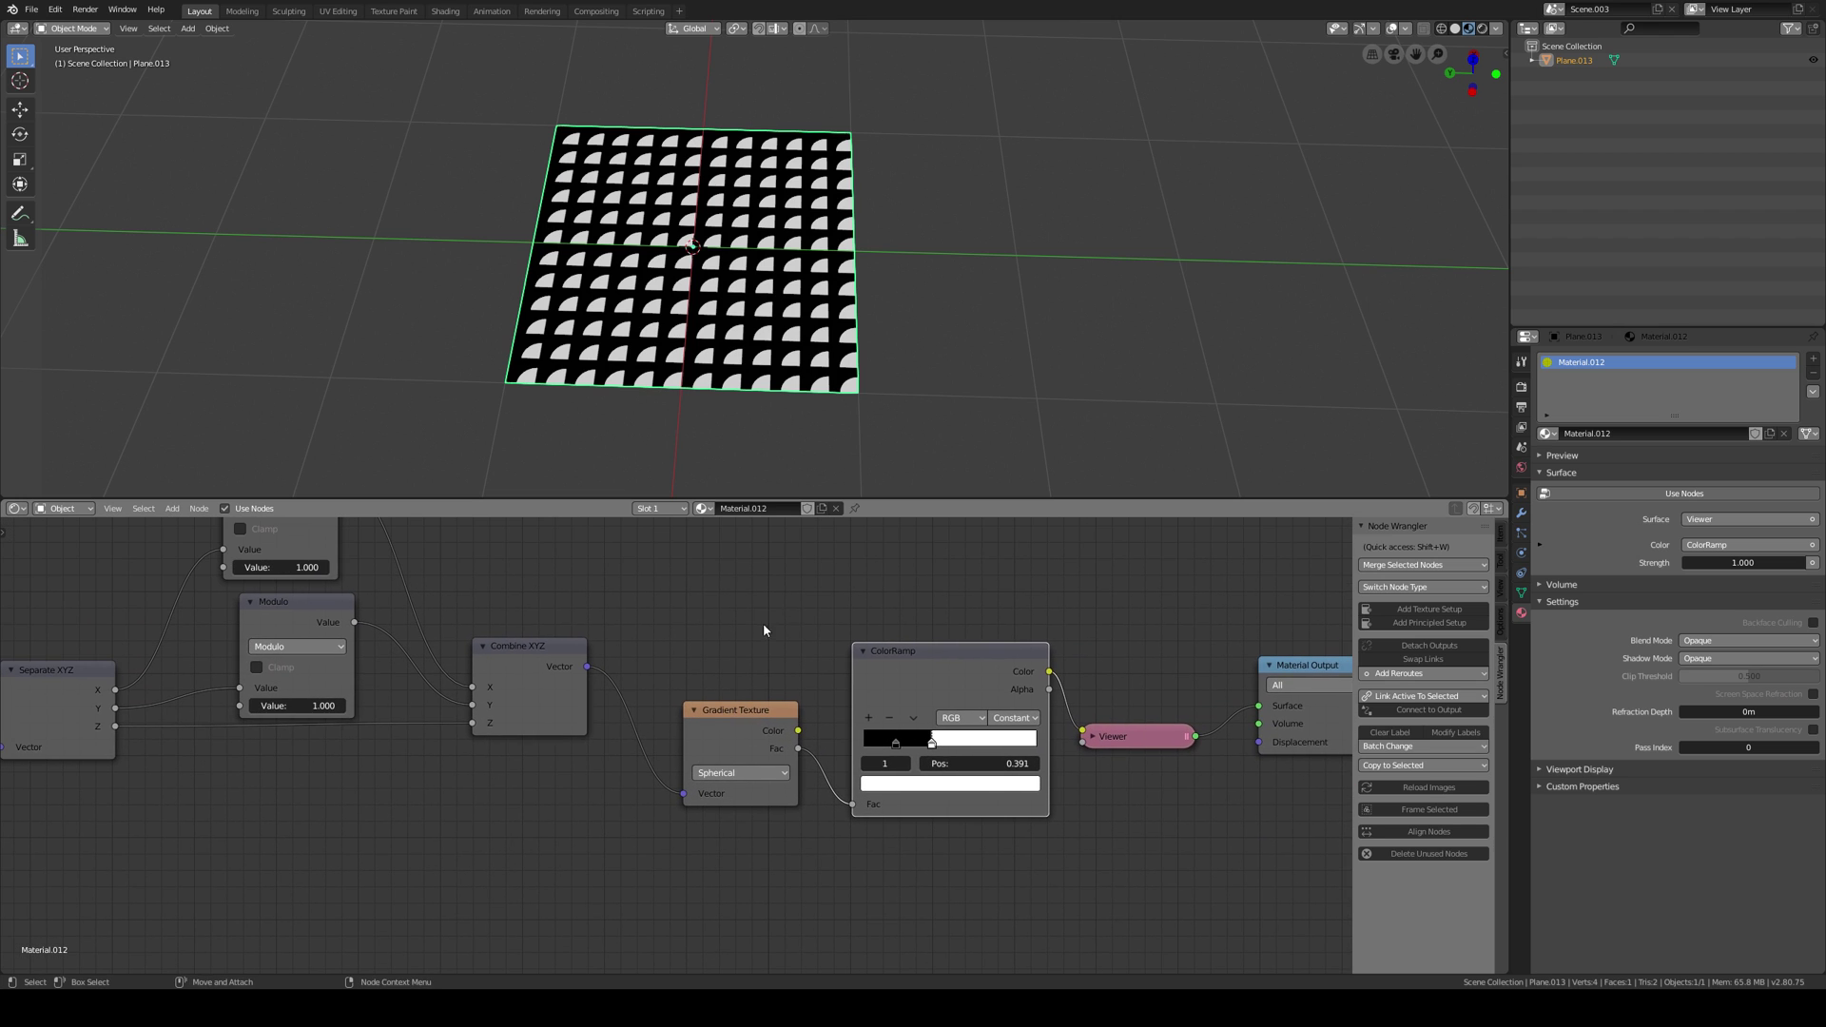
# Move the collapsed Principled BSDF node out of the way, above the main node chain.
pyautogui.keyDown('alt'); pyautogui.moveTo(909, 599); pyautogui.dragTo(666, 593, button='middle'); pyautogui.keyUp('alt')
pyautogui.moveTo(1071, 676); pyautogui.dragTo(879, 743, button='middle')
pyautogui.moveTo(1044, 788); pyautogui.dragTo(1012, 538)
pyautogui.keyDown('alt'); pyautogui.moveTo(957, 710); pyautogui.dragTo(966, 852, button='middle'); pyautogui.keyUp('alt')
pyautogui.keyDown('alt'); pyautogui.moveTo(967, 852); pyautogui.dragTo(974, 791, button='right'); pyautogui.keyUp('alt')
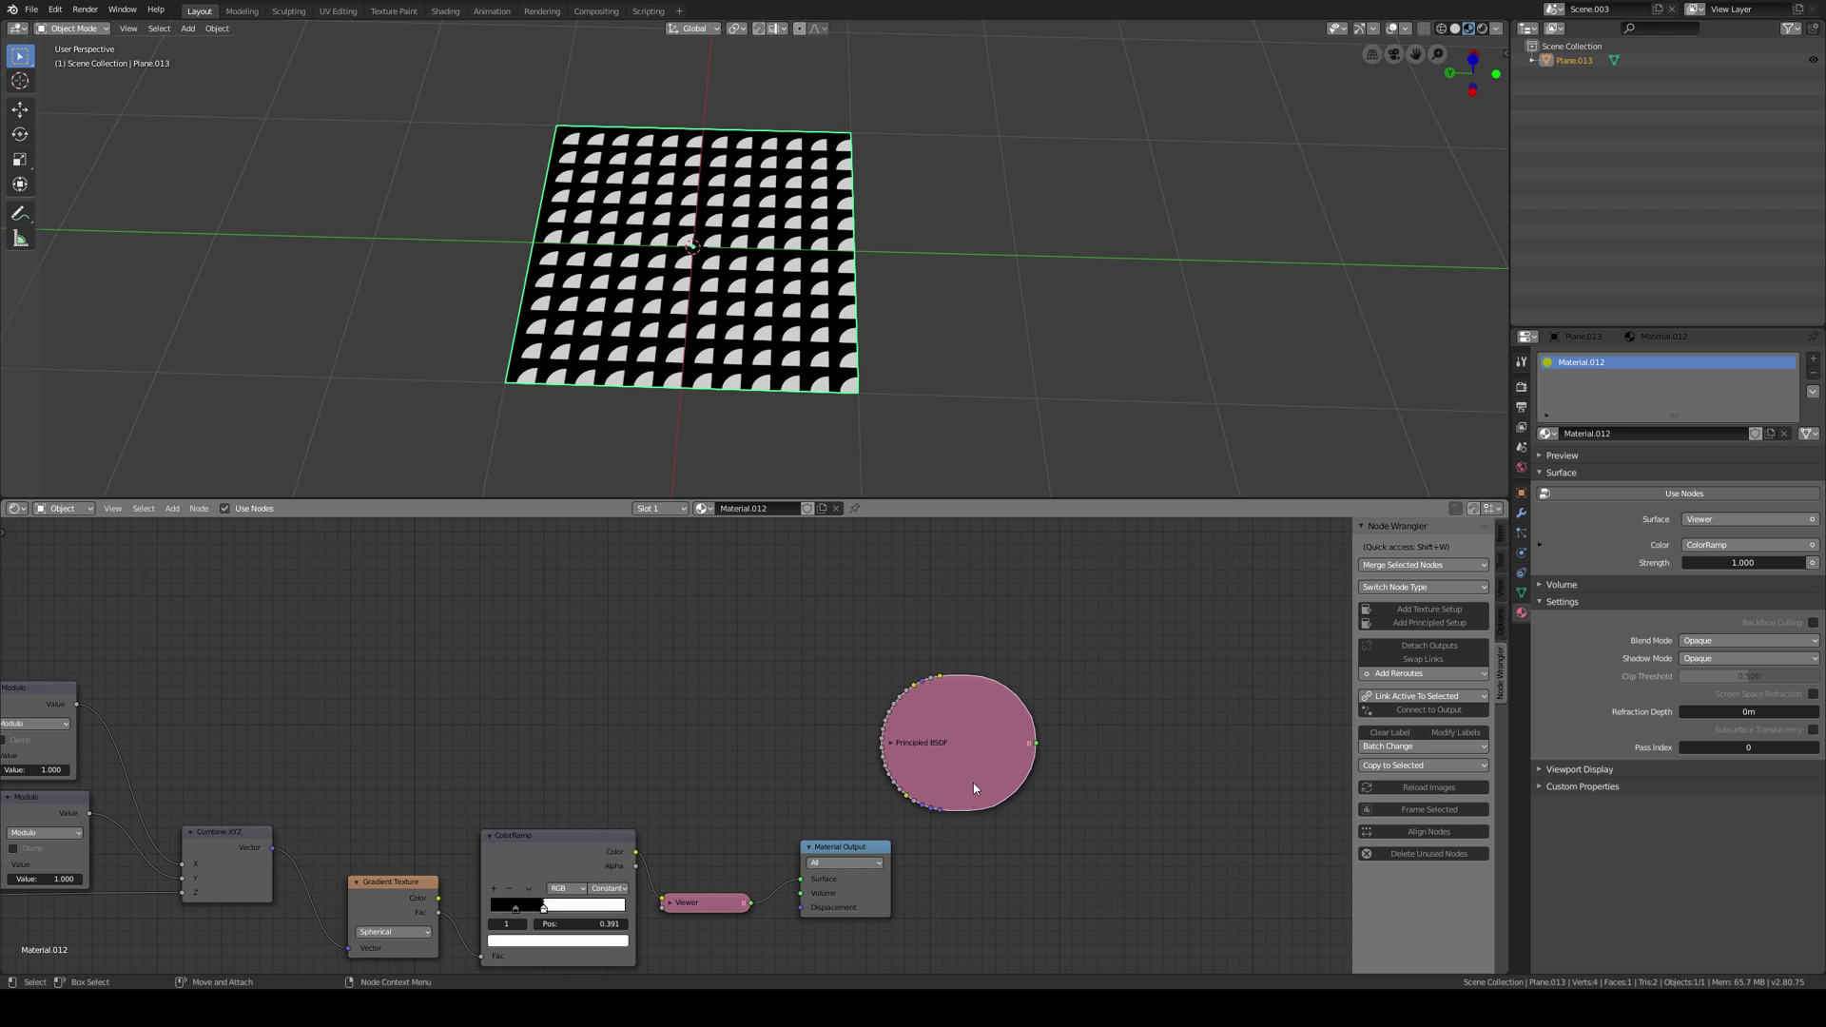
pyautogui.moveTo(973, 791); pyautogui.dragTo(876, 674)
pyautogui.keyDown('alt'); pyautogui.moveTo(859, 746); pyautogui.dragTo(1006, 662, button='middle'); pyautogui.keyUp('alt')
pyautogui.keyDown('alt'); pyautogui.moveTo(1005, 663); pyautogui.dragTo(938, 681, button='right'); pyautogui.keyUp('alt')
# Spread out the Separate XYZ node and both Modulo nodes to leave more space before Combine XYZ.
pyautogui.keyDown('alt'); pyautogui.moveTo(904, 691); pyautogui.dragTo(1165, 624, button='middle'); pyautogui.keyUp('alt')
pyautogui.moveTo(583, 674); pyautogui.dragTo(559, 678)
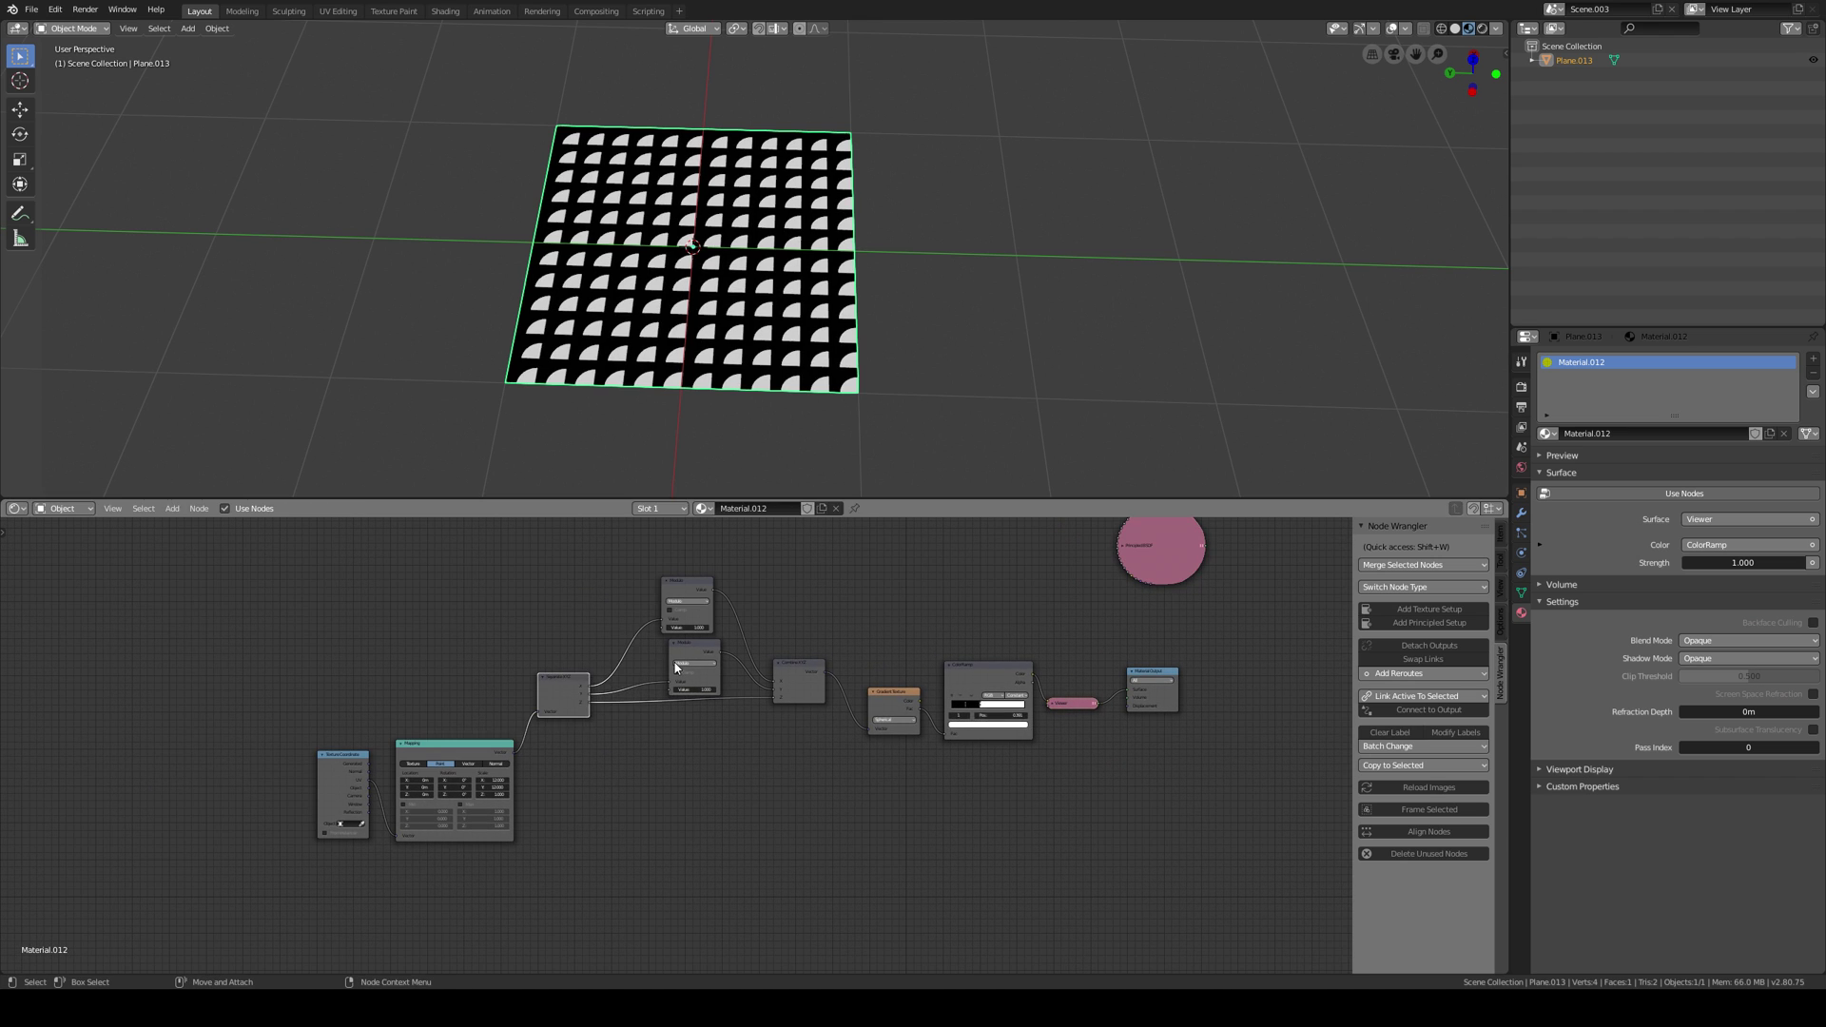
pyautogui.moveTo(689, 653); pyautogui.dragTo(667, 655)
pyautogui.moveTo(697, 587); pyautogui.dragTo(674, 580)
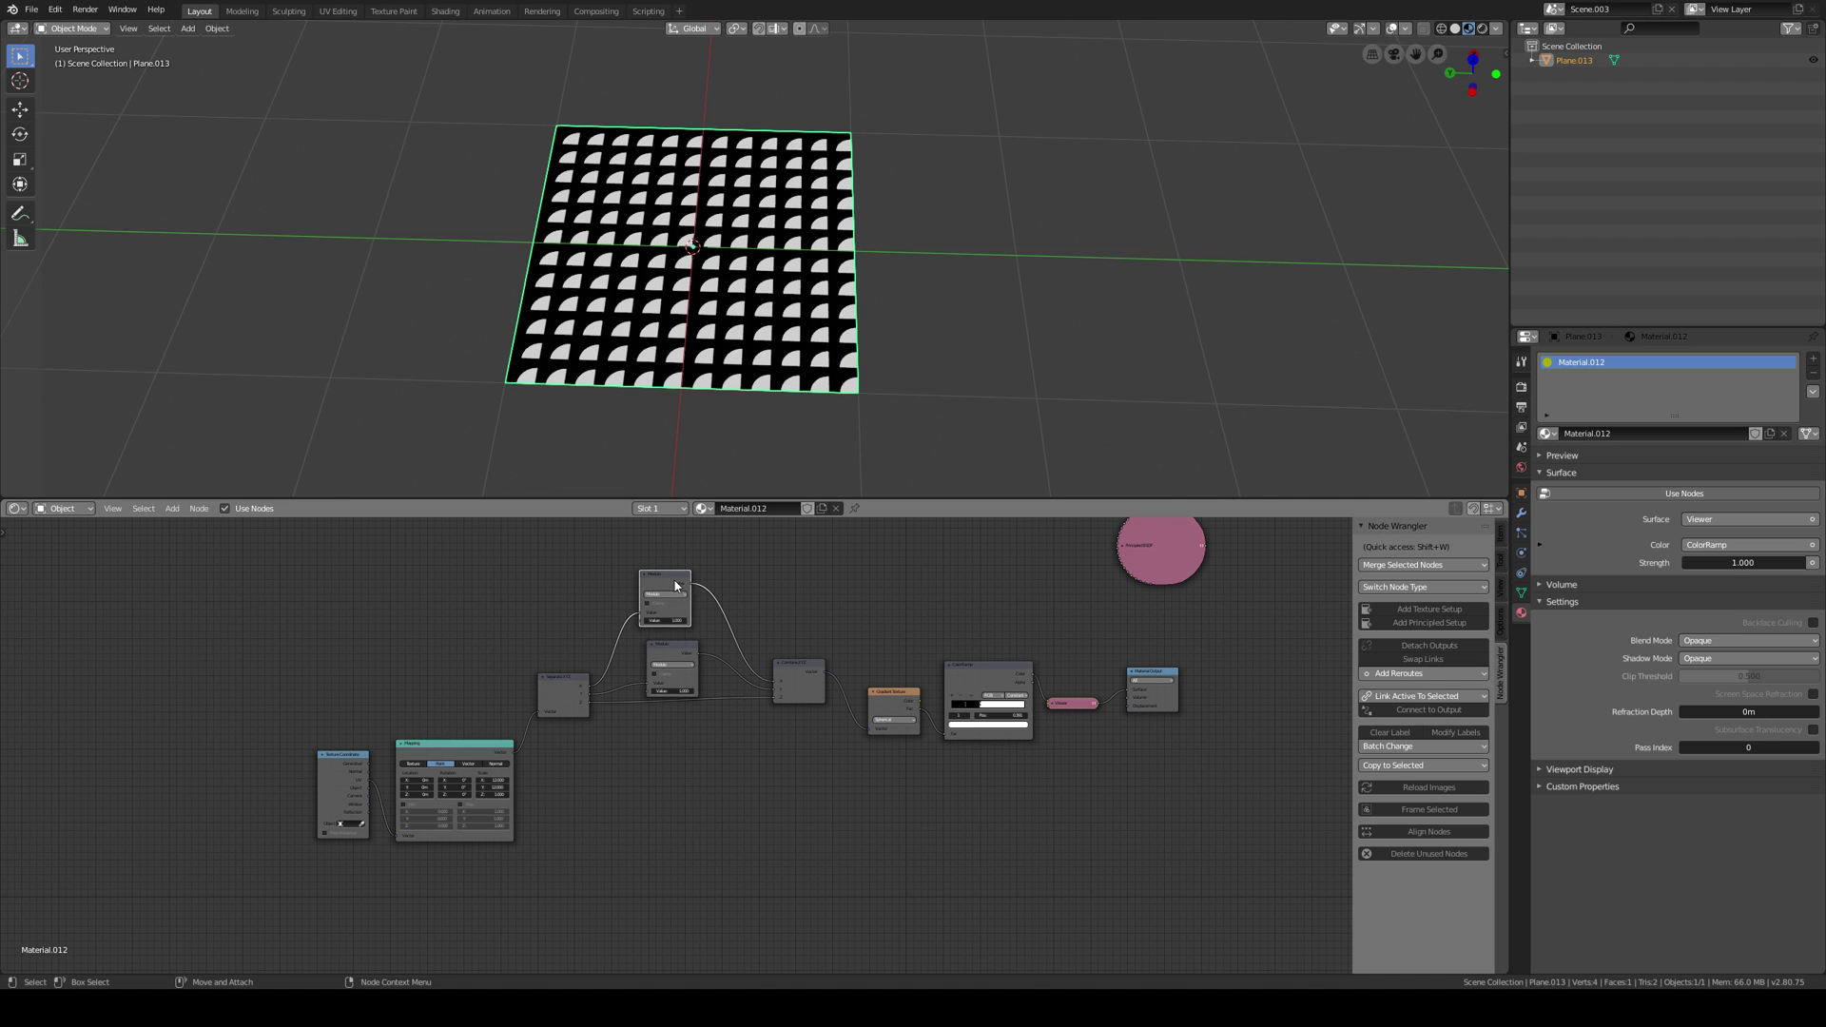
# Preview the Combine XYZ output and the Gradient Texture output in turn, and examine the repeating tiles on the plane.
pyautogui.click(784, 661)
pyautogui.scroll(2, 748, 651)
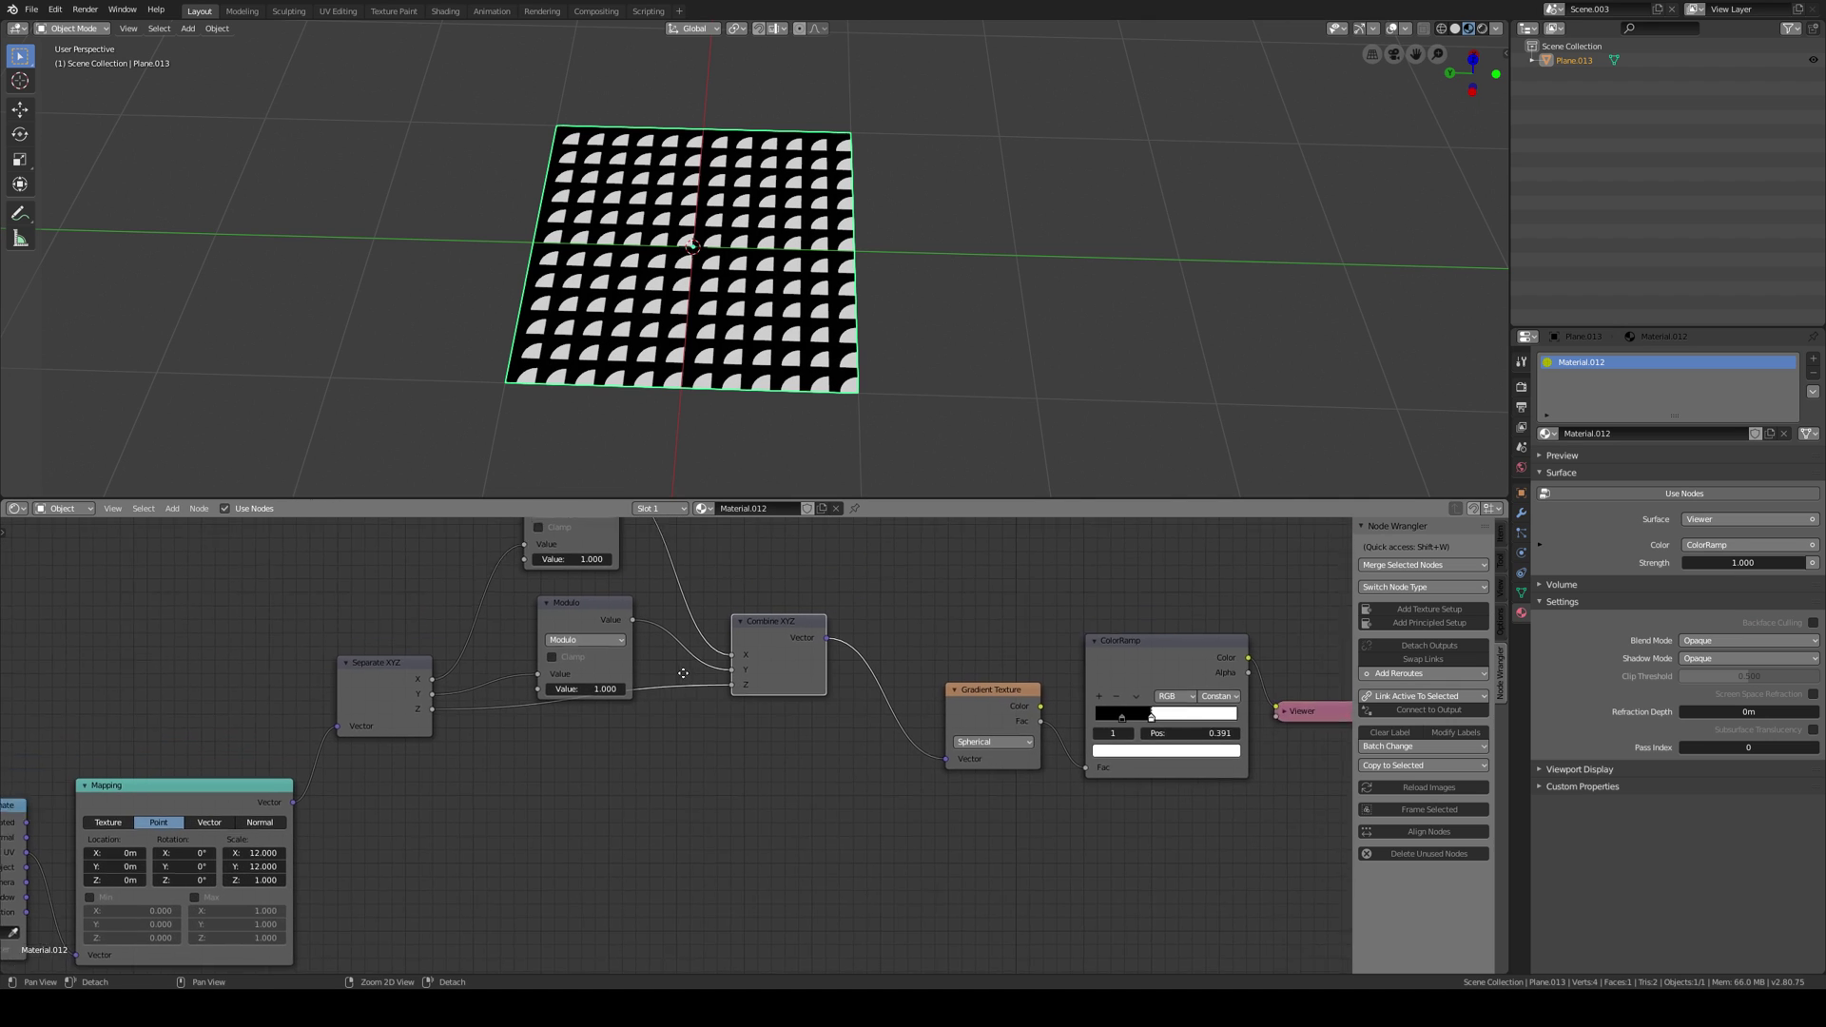
pyautogui.keyDown('ctrl'); pyautogui.keyDown('shift'); pyautogui.click(752, 642); pyautogui.keyUp('shift'); pyautogui.keyUp('ctrl')
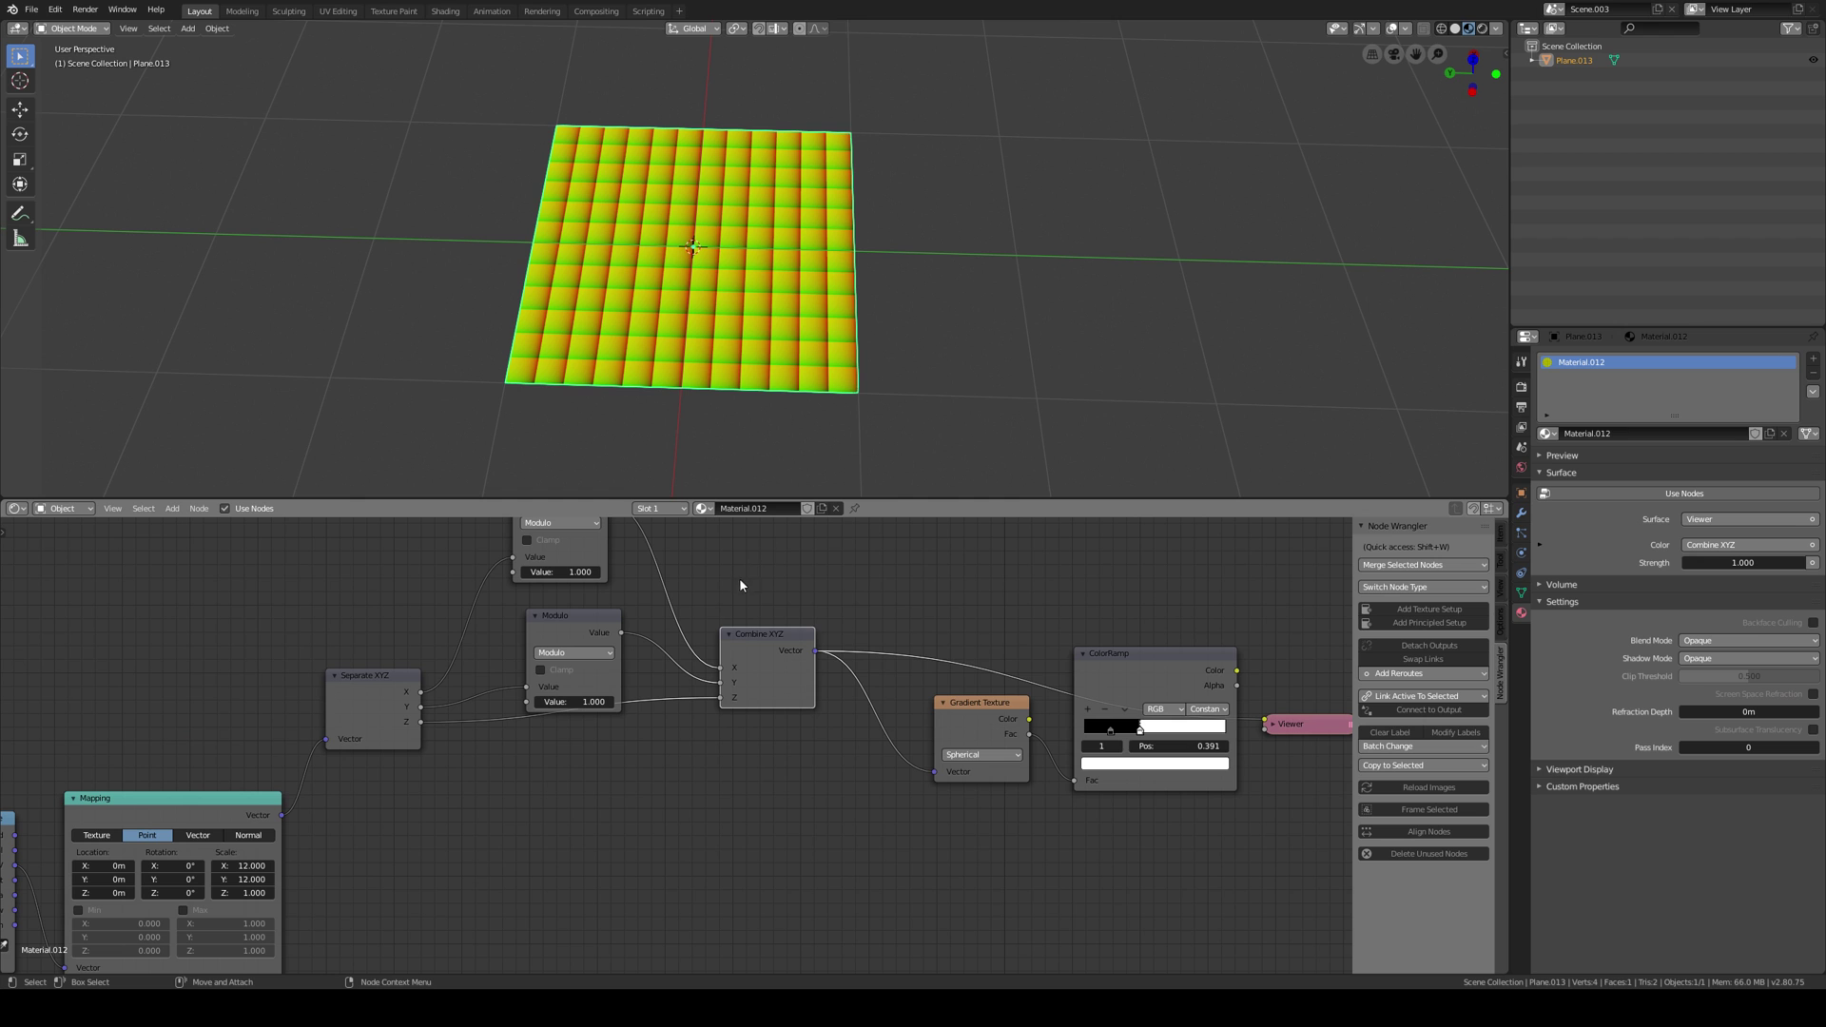
pyautogui.keyDown('ctrl'); pyautogui.keyDown('shift'); pyautogui.click(968, 701); pyautogui.keyUp('shift'); pyautogui.keyUp('ctrl')
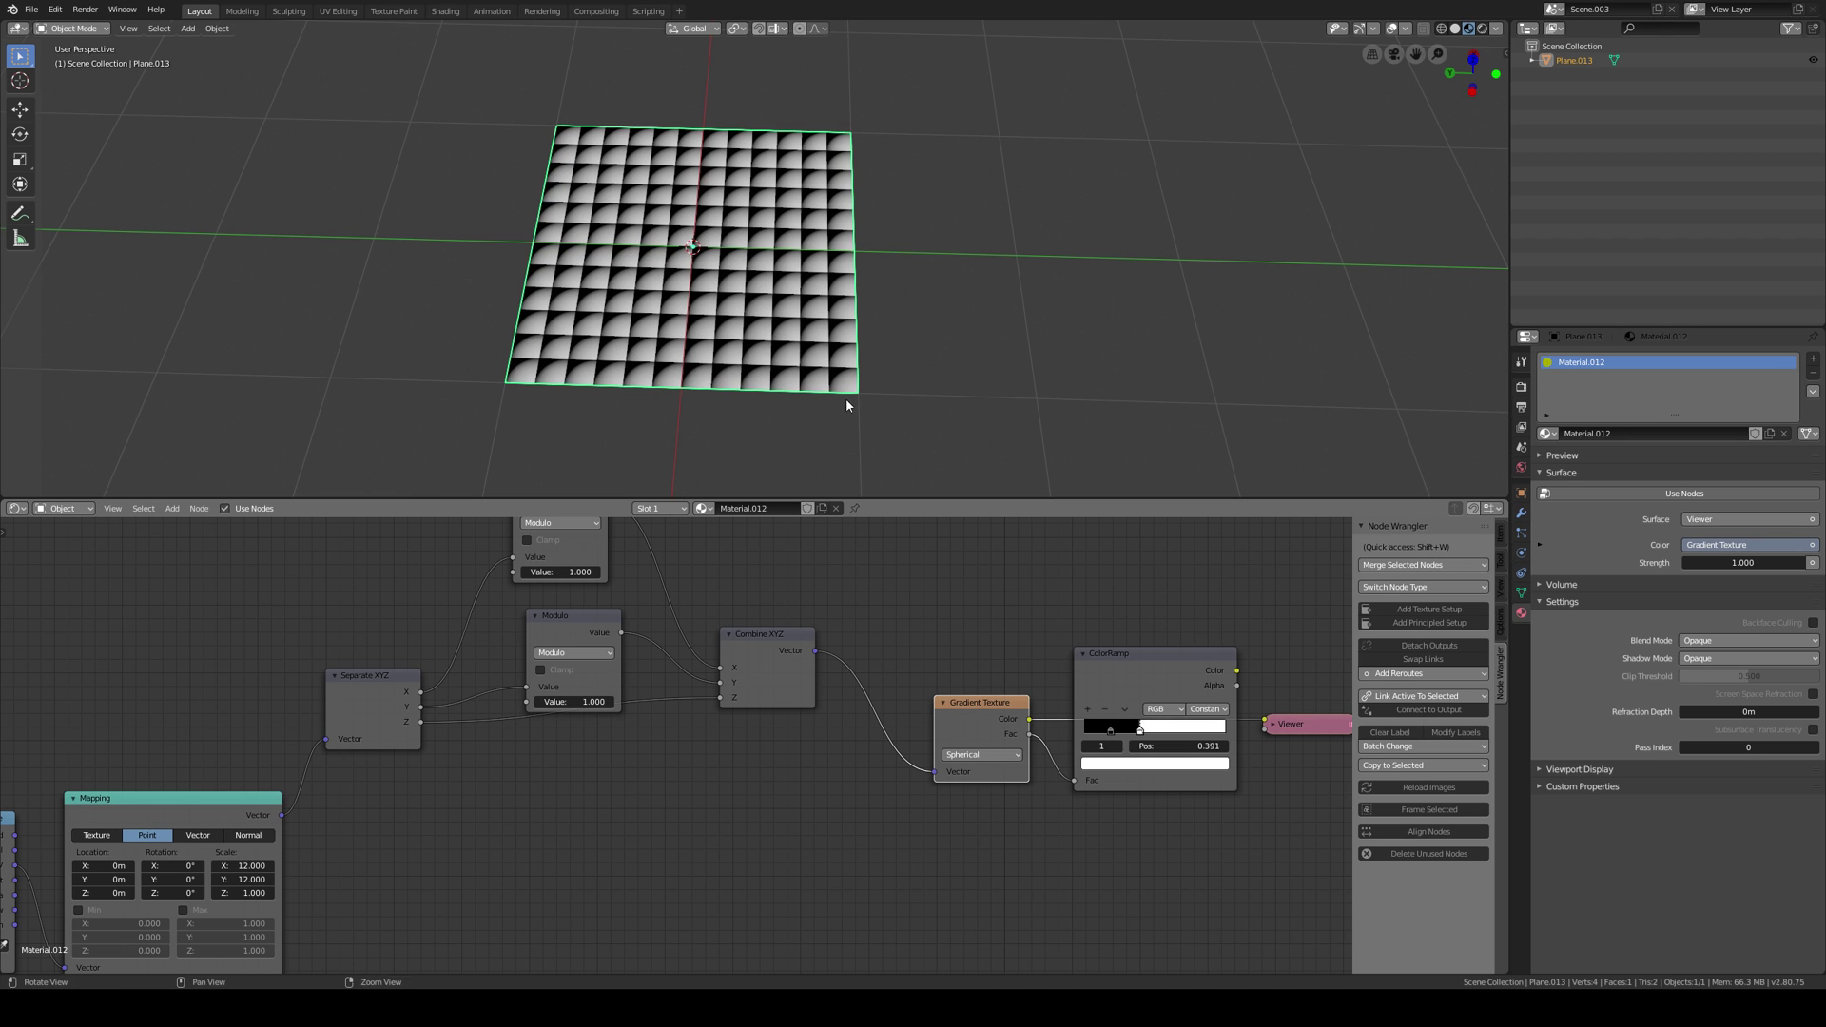
pyautogui.moveTo(847, 397); pyautogui.dragTo(854, 411, button='middle')
pyautogui.keyDown('alt'); pyautogui.moveTo(854, 411); pyautogui.dragTo(989, 357, button='right'); pyautogui.keyUp('alt')
pyautogui.keyDown('alt'); pyautogui.moveTo(845, 408); pyautogui.dragTo(875, 333, button='middle'); pyautogui.keyUp('alt')
pyautogui.keyDown('alt'); pyautogui.moveTo(846, 476); pyautogui.dragTo(836, 444, button='right'); pyautogui.keyUp('alt')
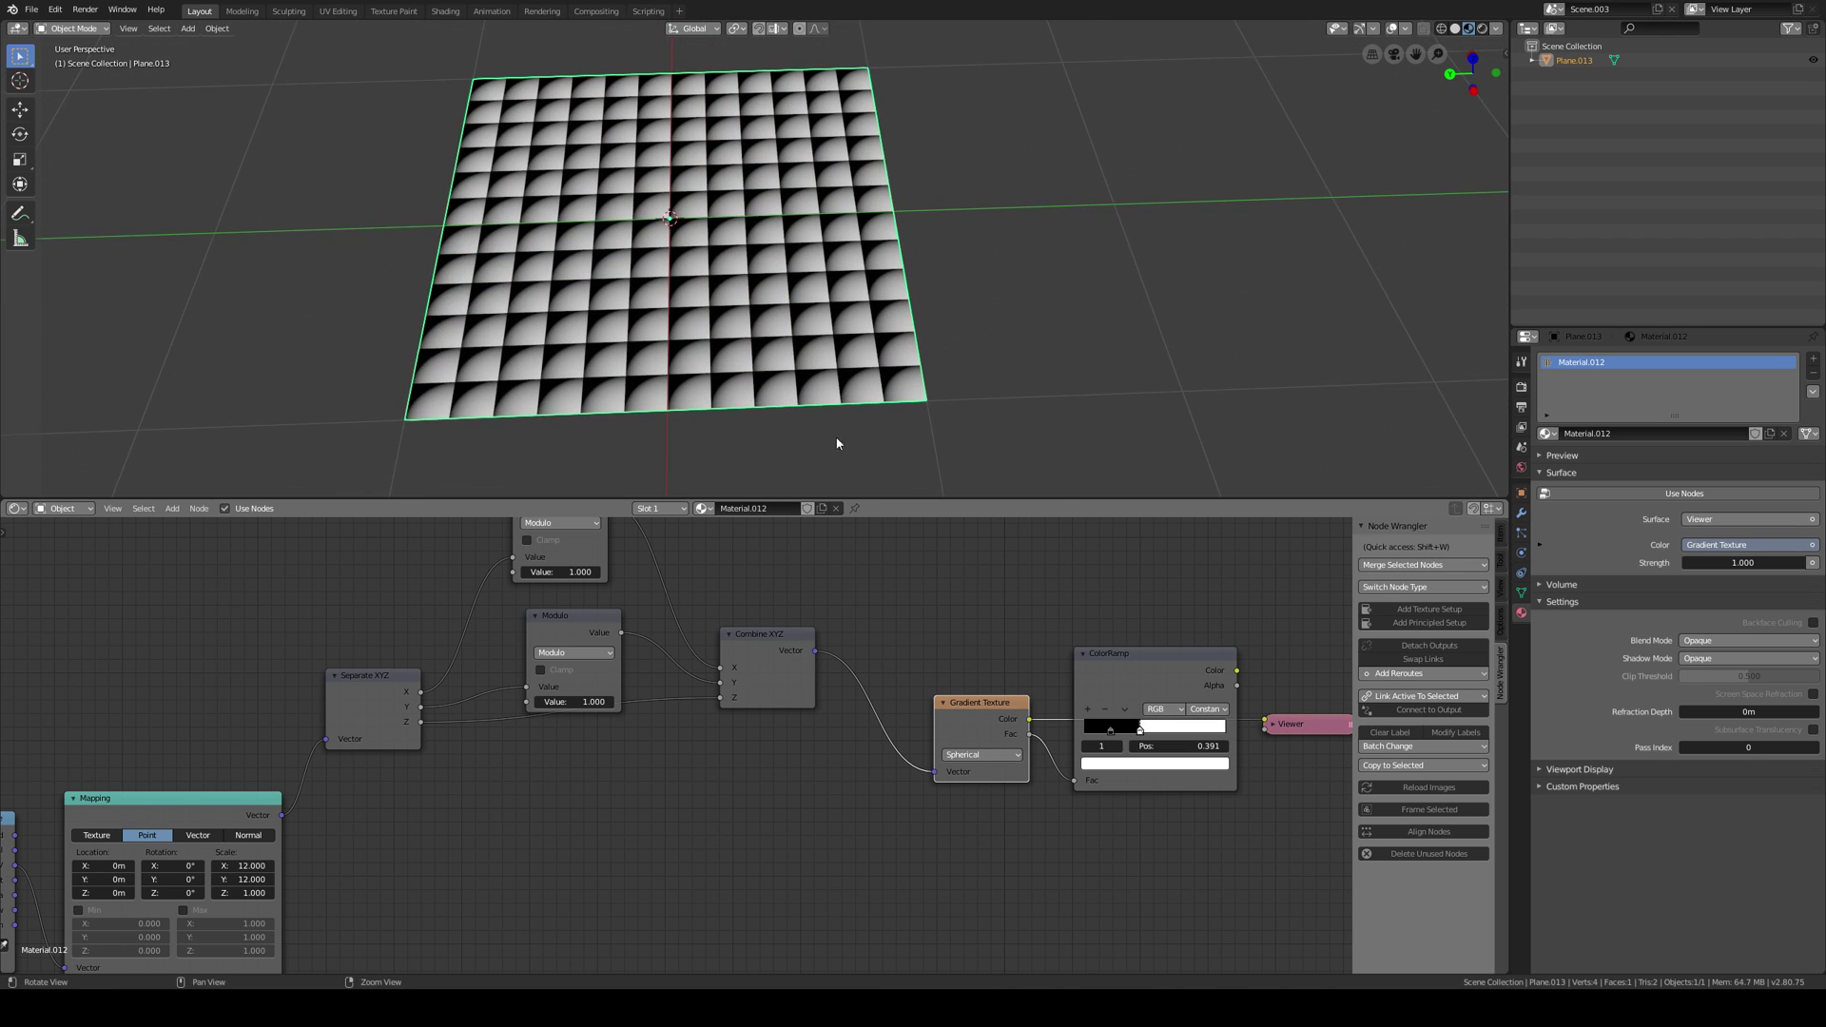
pyautogui.keyDown('alt'); pyautogui.moveTo(836, 444); pyautogui.dragTo(869, 385, button='middle'); pyautogui.keyUp('alt')
# Nudge Combine XYZ aside and add a Vector Math node below it.
pyautogui.moveTo(761, 633); pyautogui.dragTo(735, 634)
pyautogui.keyDown('alt'); pyautogui.moveTo(734, 656); pyautogui.dragTo(738, 702, button='middle'); pyautogui.keyUp('alt')
pyautogui.keyDown('alt'); pyautogui.moveTo(717, 627); pyautogui.dragTo(704, 680, button='middle'); pyautogui.keyUp('alt')
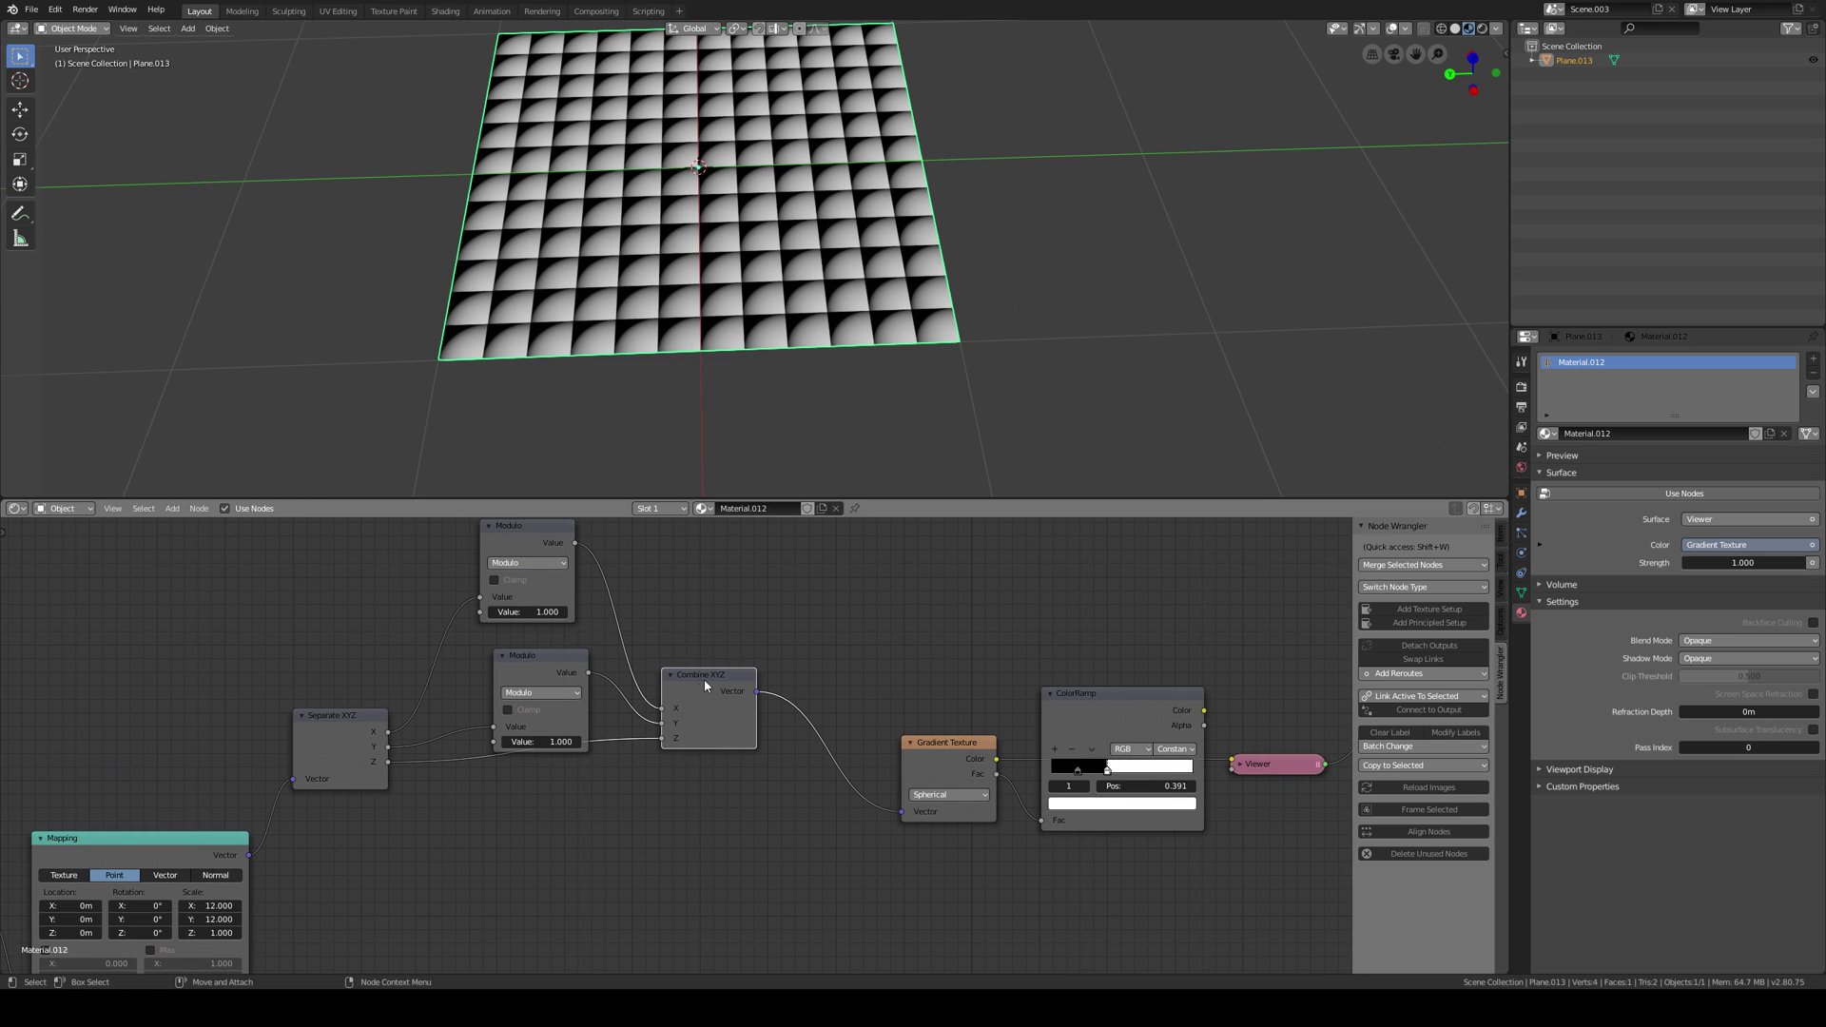
pyautogui.click(697, 824)
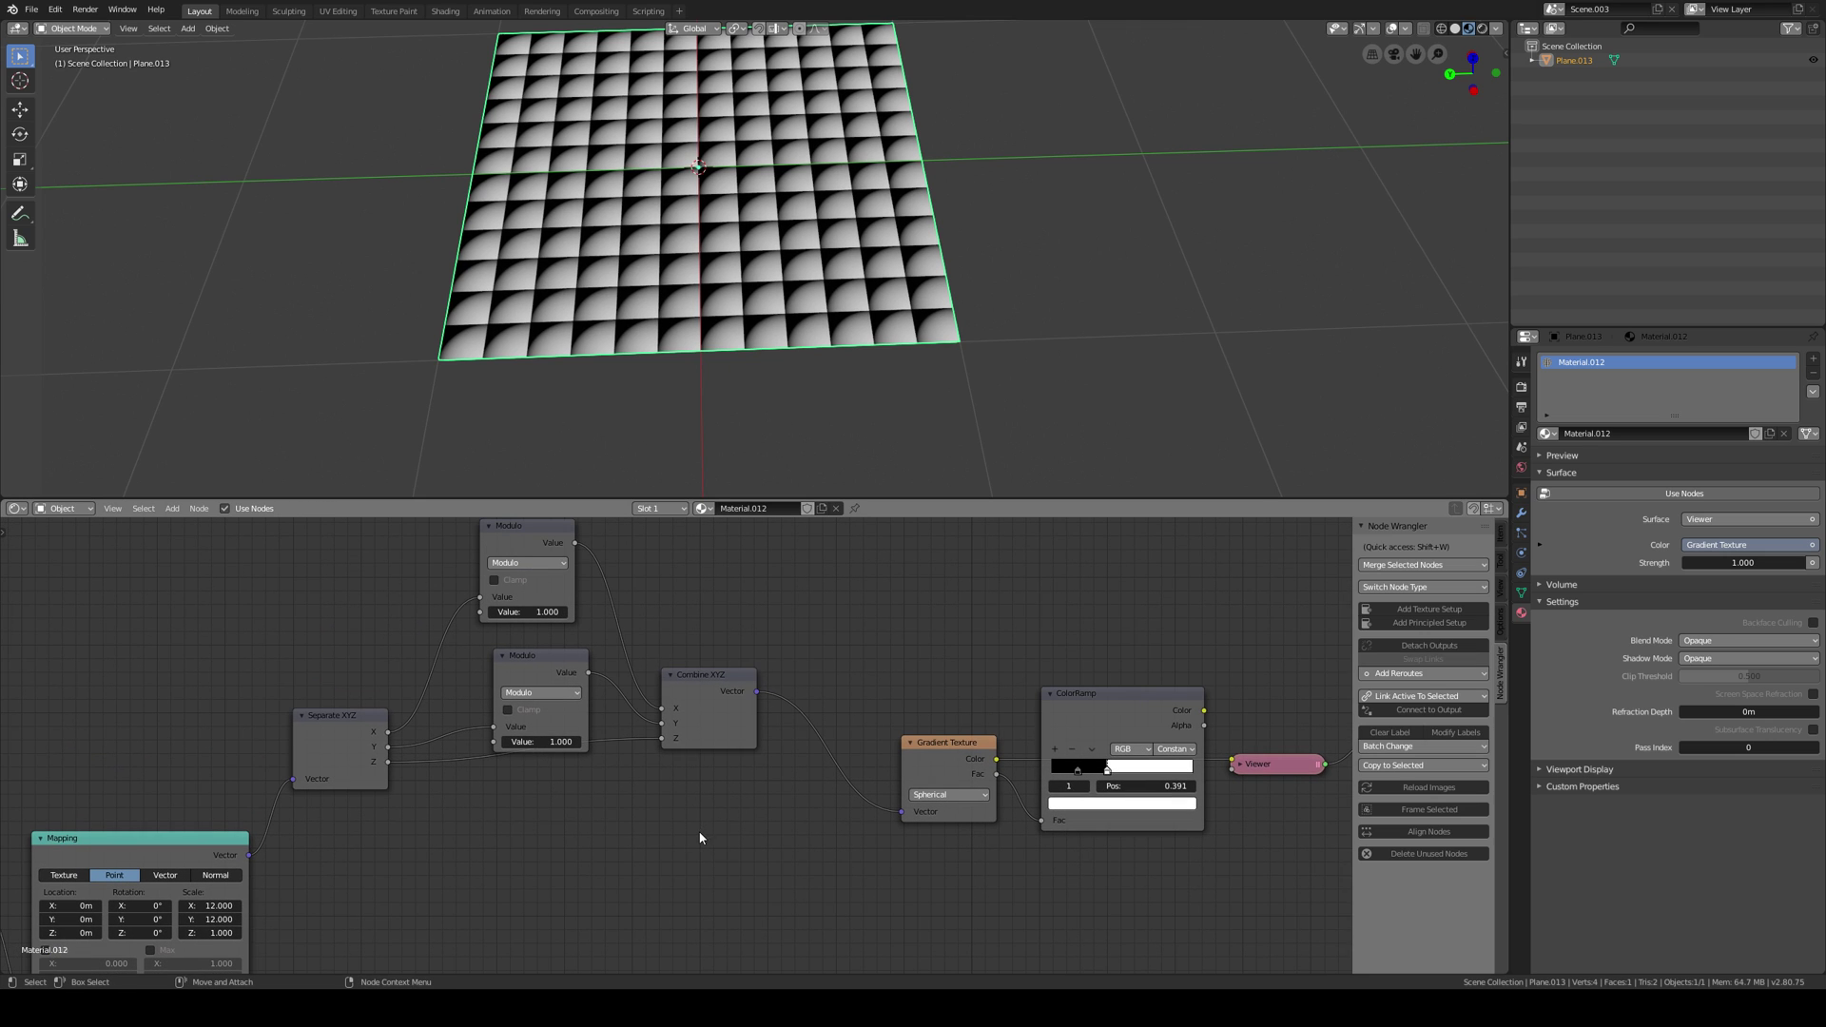
pyautogui.hotkey('shift', 'a')
pyautogui.press('s')
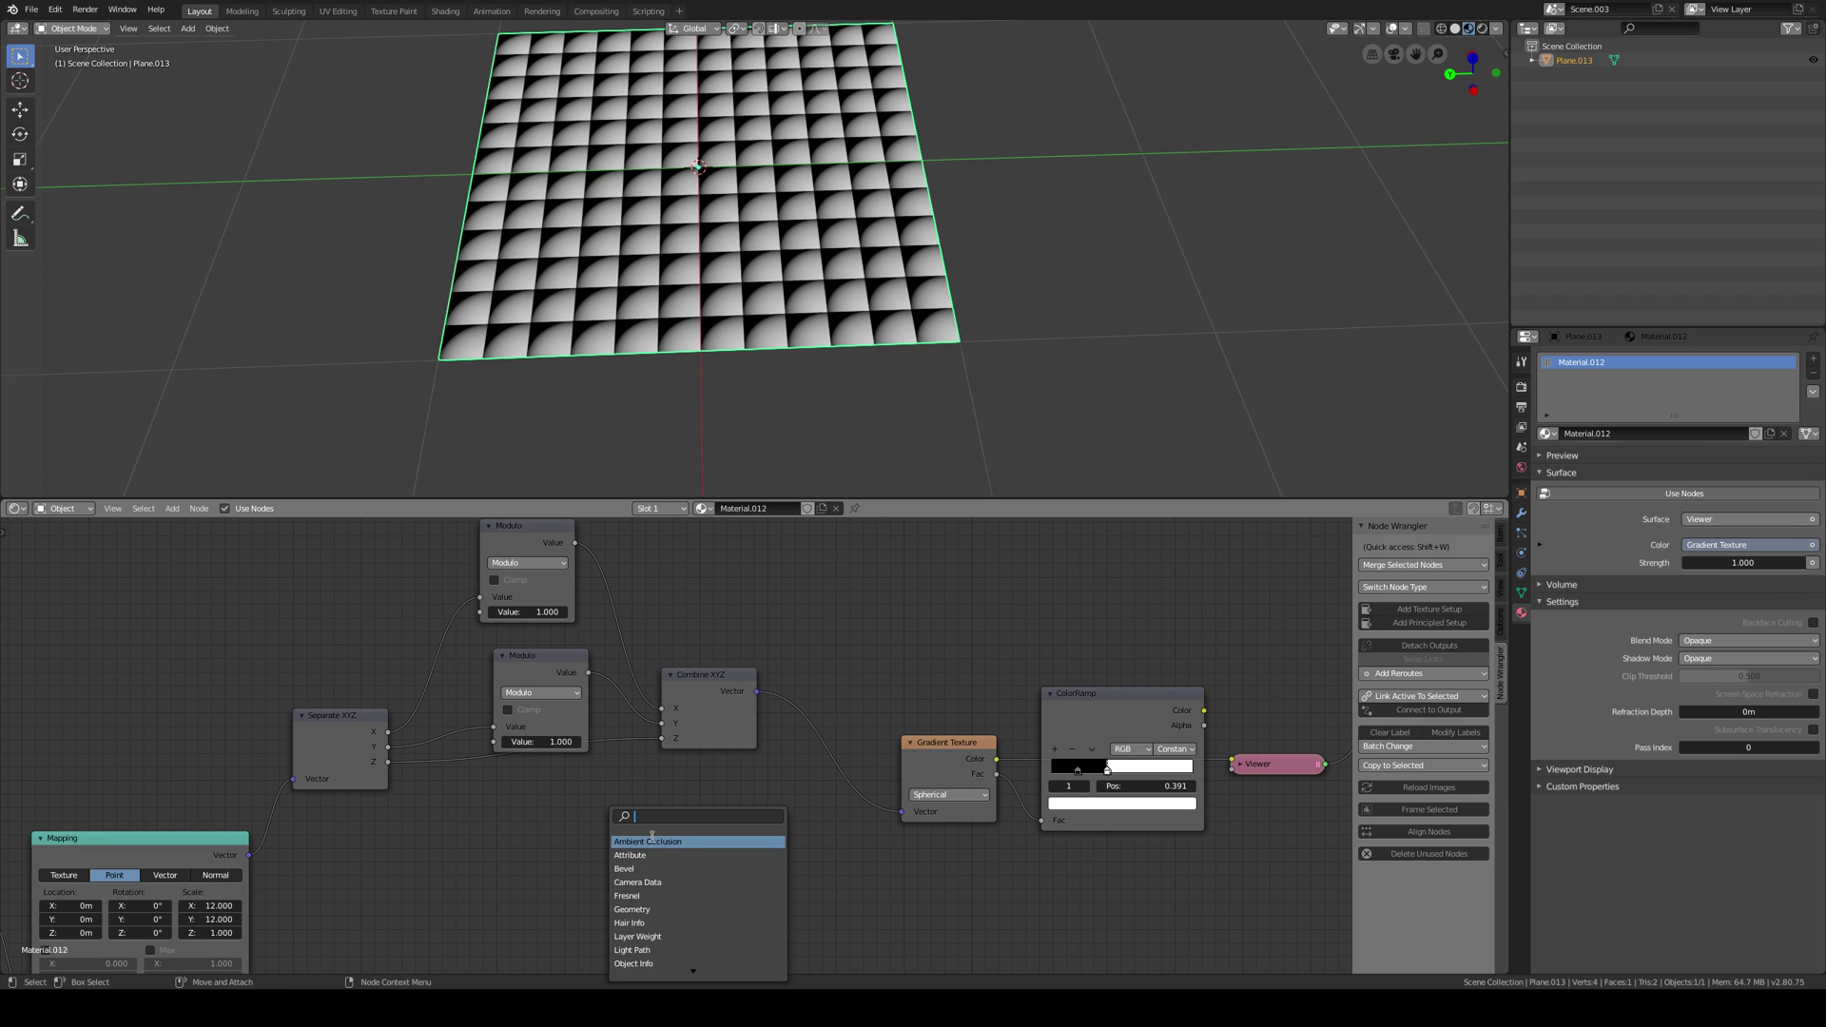
pyautogui.write('math')
pyautogui.press('Down')
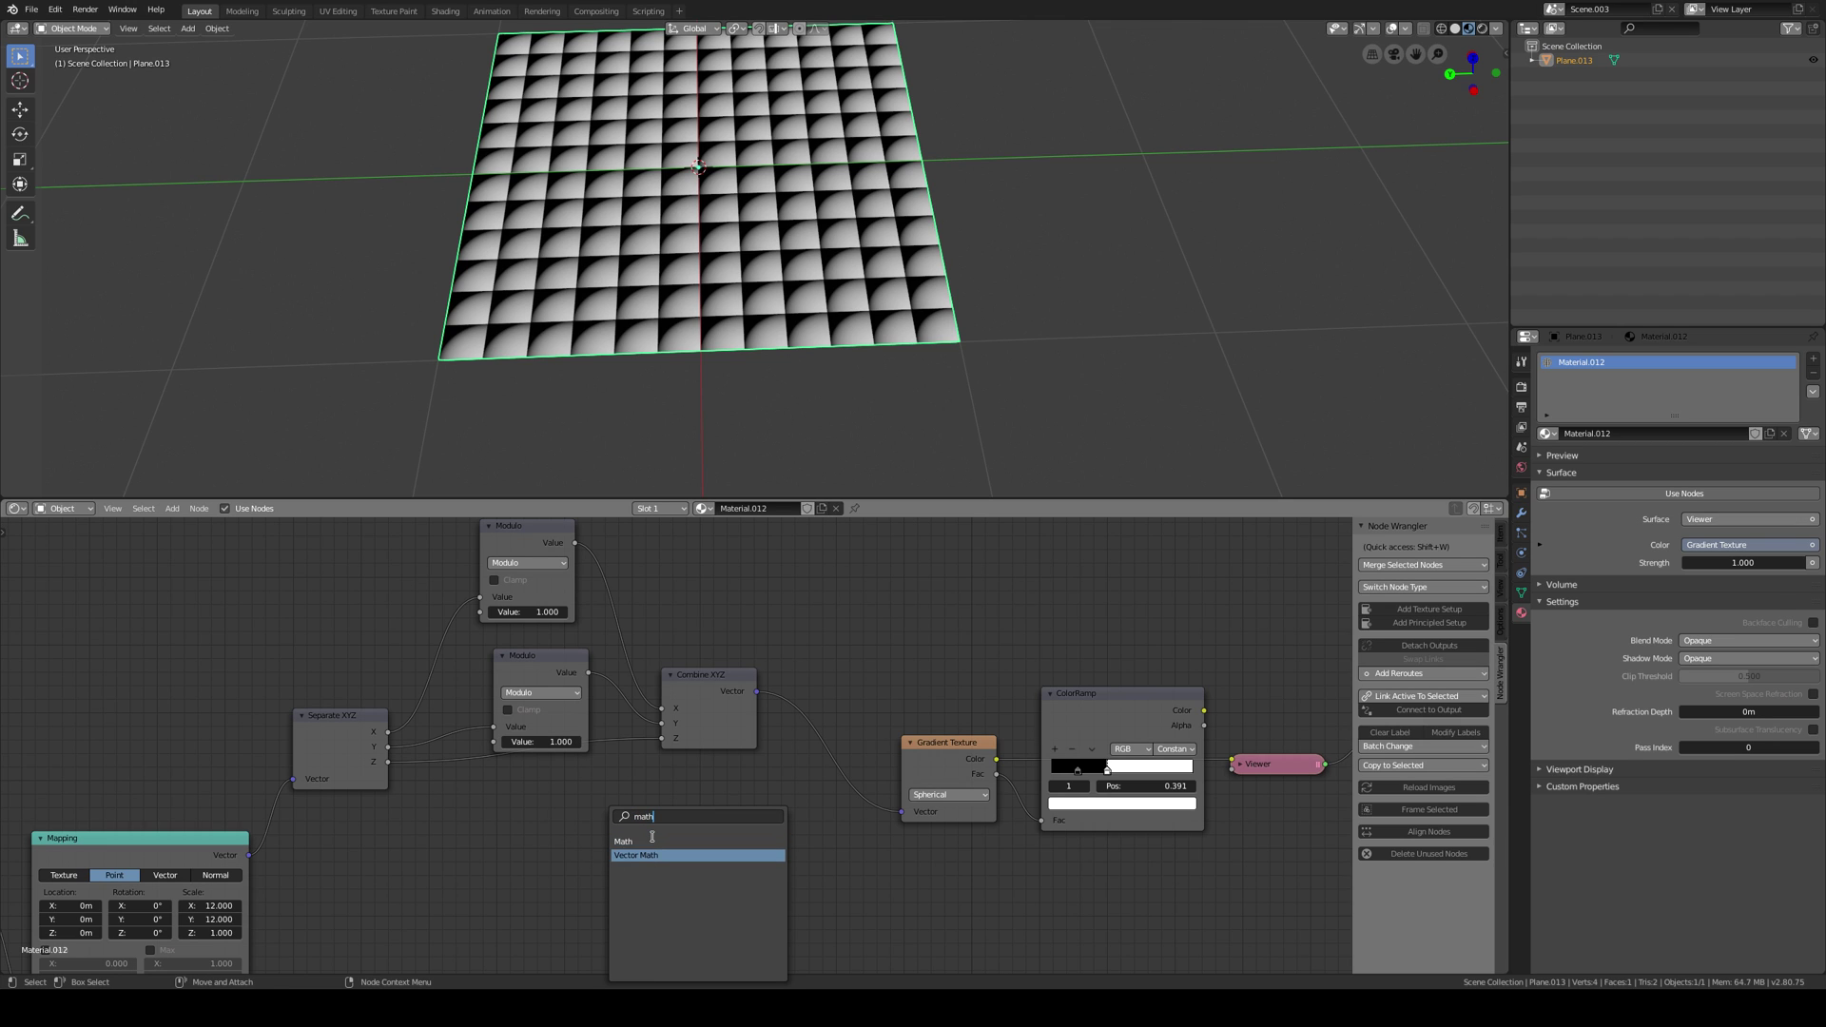
pyautogui.press('Return')
pyautogui.moveTo(714, 833); pyautogui.dragTo(603, 729, button='middle')
pyautogui.keyDown('ctrl'); pyautogui.moveTo(603, 728); pyautogui.dragTo(603, 737, button='middle'); pyautogui.keyUp('ctrl')
# Shift the Material Output, Viewer, ColorRamp and Gradient Texture nodes away from Combine XYZ to make room.
pyautogui.moveTo(1133, 663); pyautogui.dragTo(1040, 670, button='middle')
pyautogui.moveTo(1147, 635); pyautogui.dragTo(1285, 629)
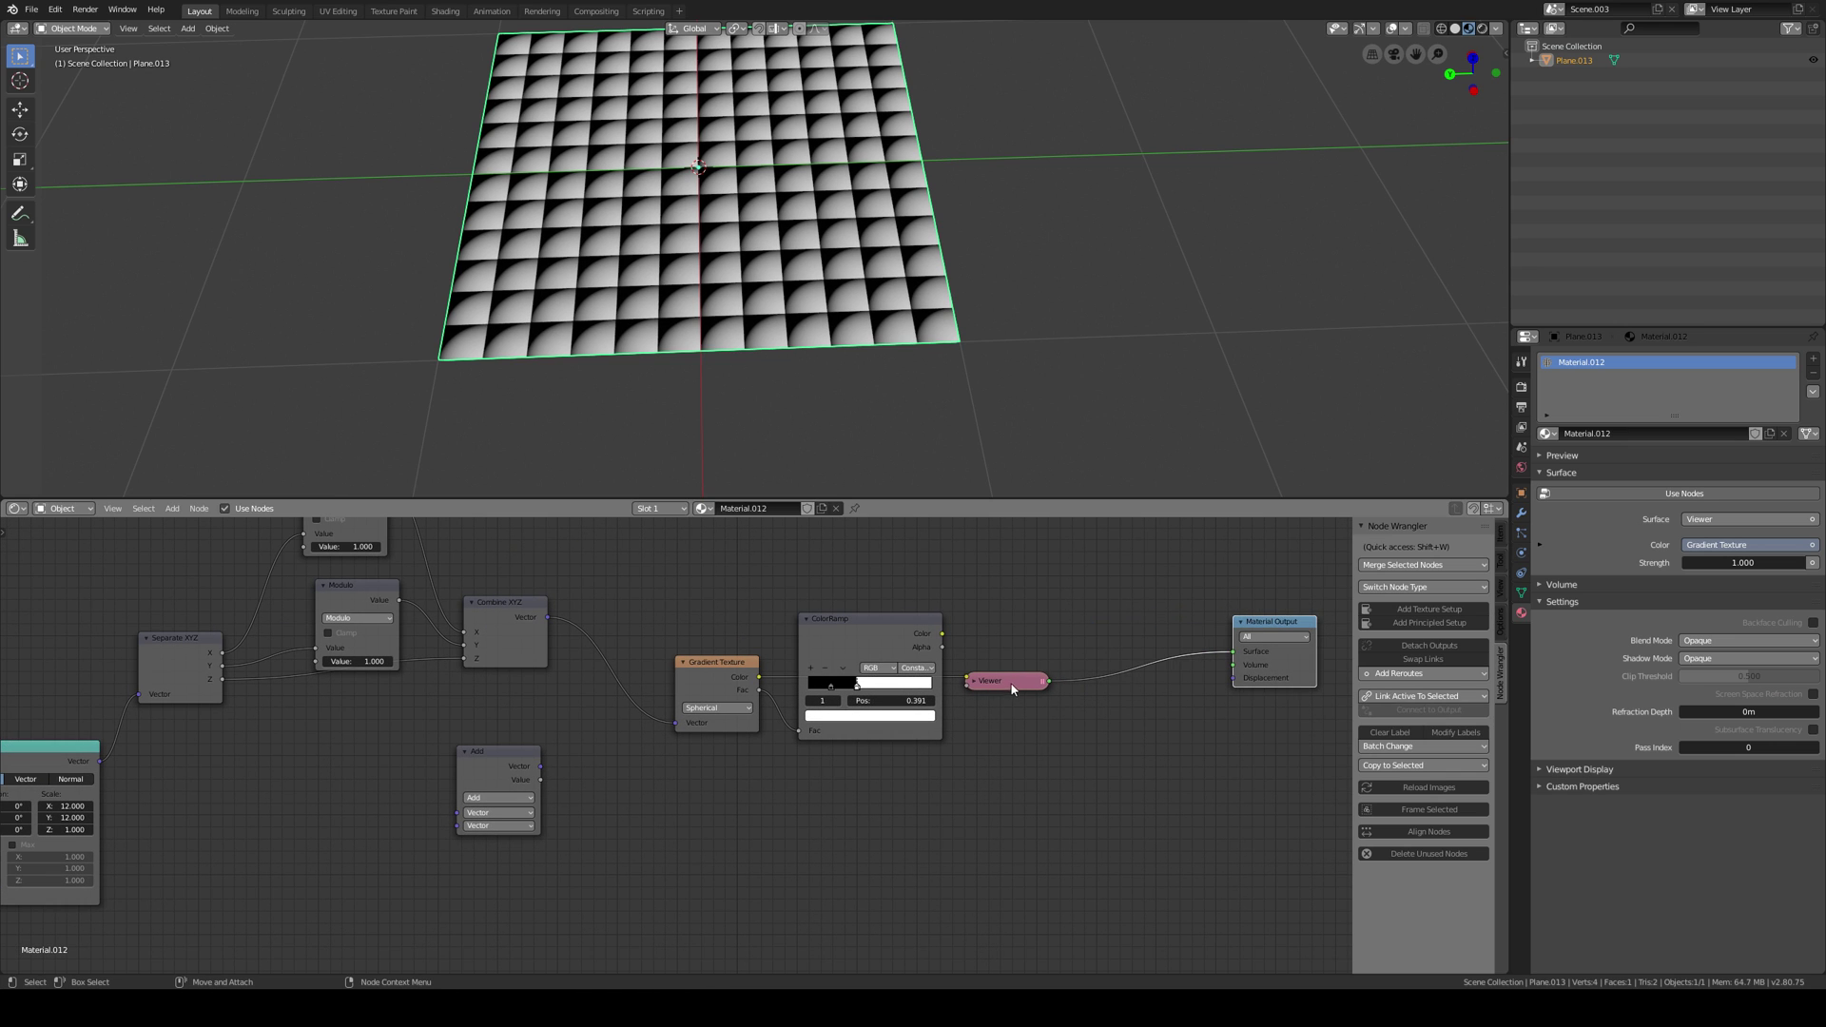
pyautogui.moveTo(1011, 684); pyautogui.dragTo(1118, 680)
pyautogui.moveTo(896, 623); pyautogui.dragTo(980, 738)
pyautogui.moveTo(732, 695); pyautogui.dragTo(794, 669)
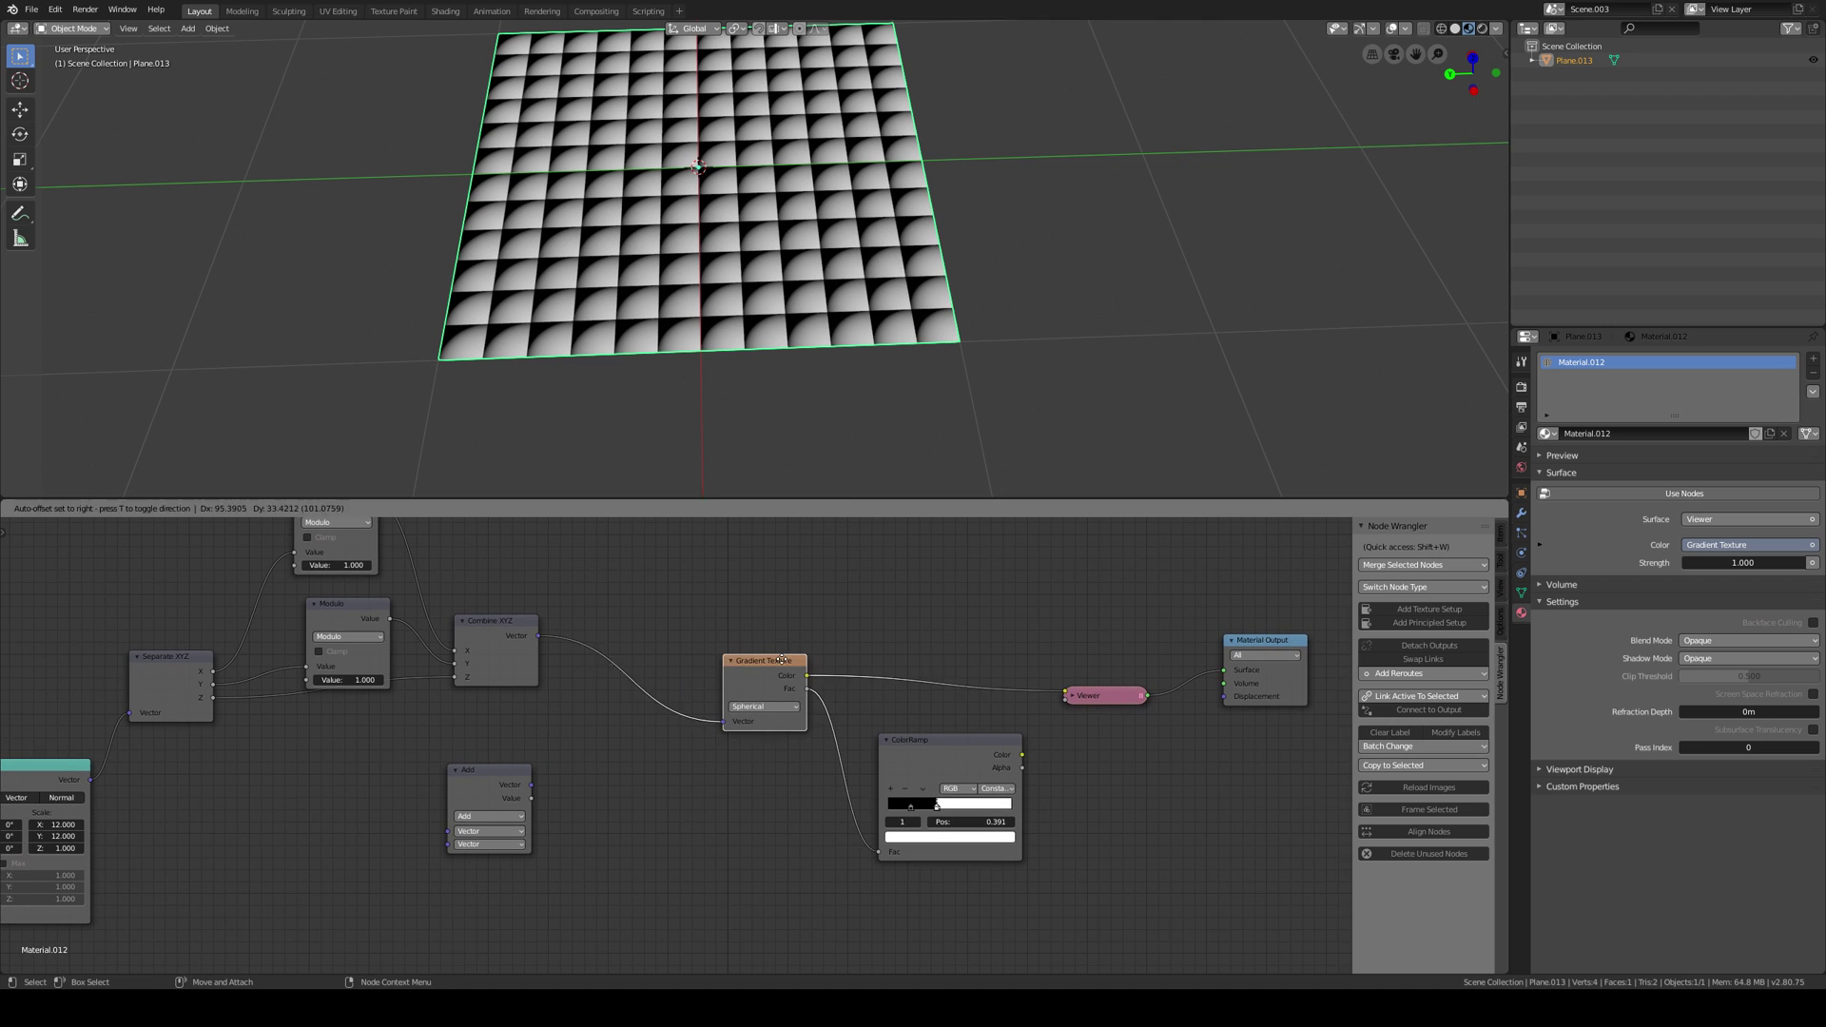
# Insert the Vector Math Add node between Combine XYZ's Vector output and the Gradient Texture's Vector input.
pyautogui.moveTo(511, 636); pyautogui.dragTo(493, 639)
pyautogui.moveTo(489, 788); pyautogui.dragTo(593, 781)
pyautogui.moveTo(522, 637); pyautogui.dragTo(552, 825)
pyautogui.moveTo(635, 778); pyautogui.dragTo(621, 713)
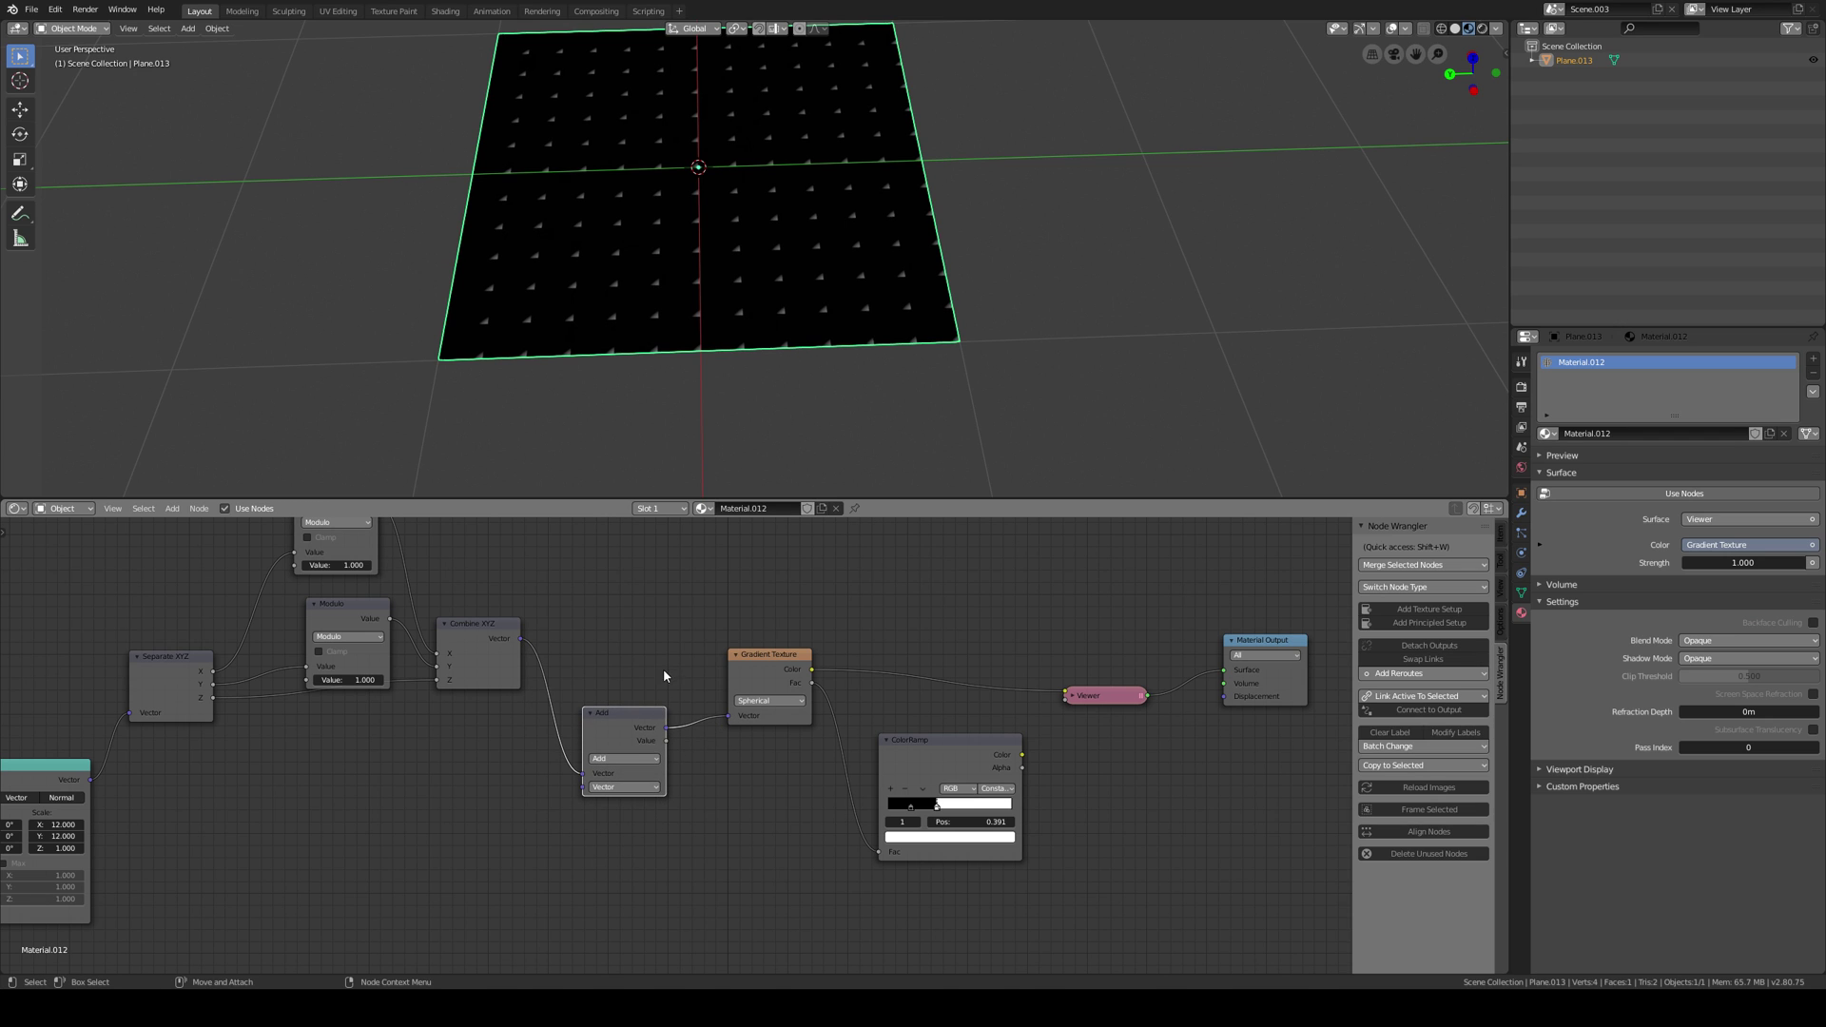
pyautogui.moveTo(799, 437); pyautogui.dragTo(758, 367, button='middle')
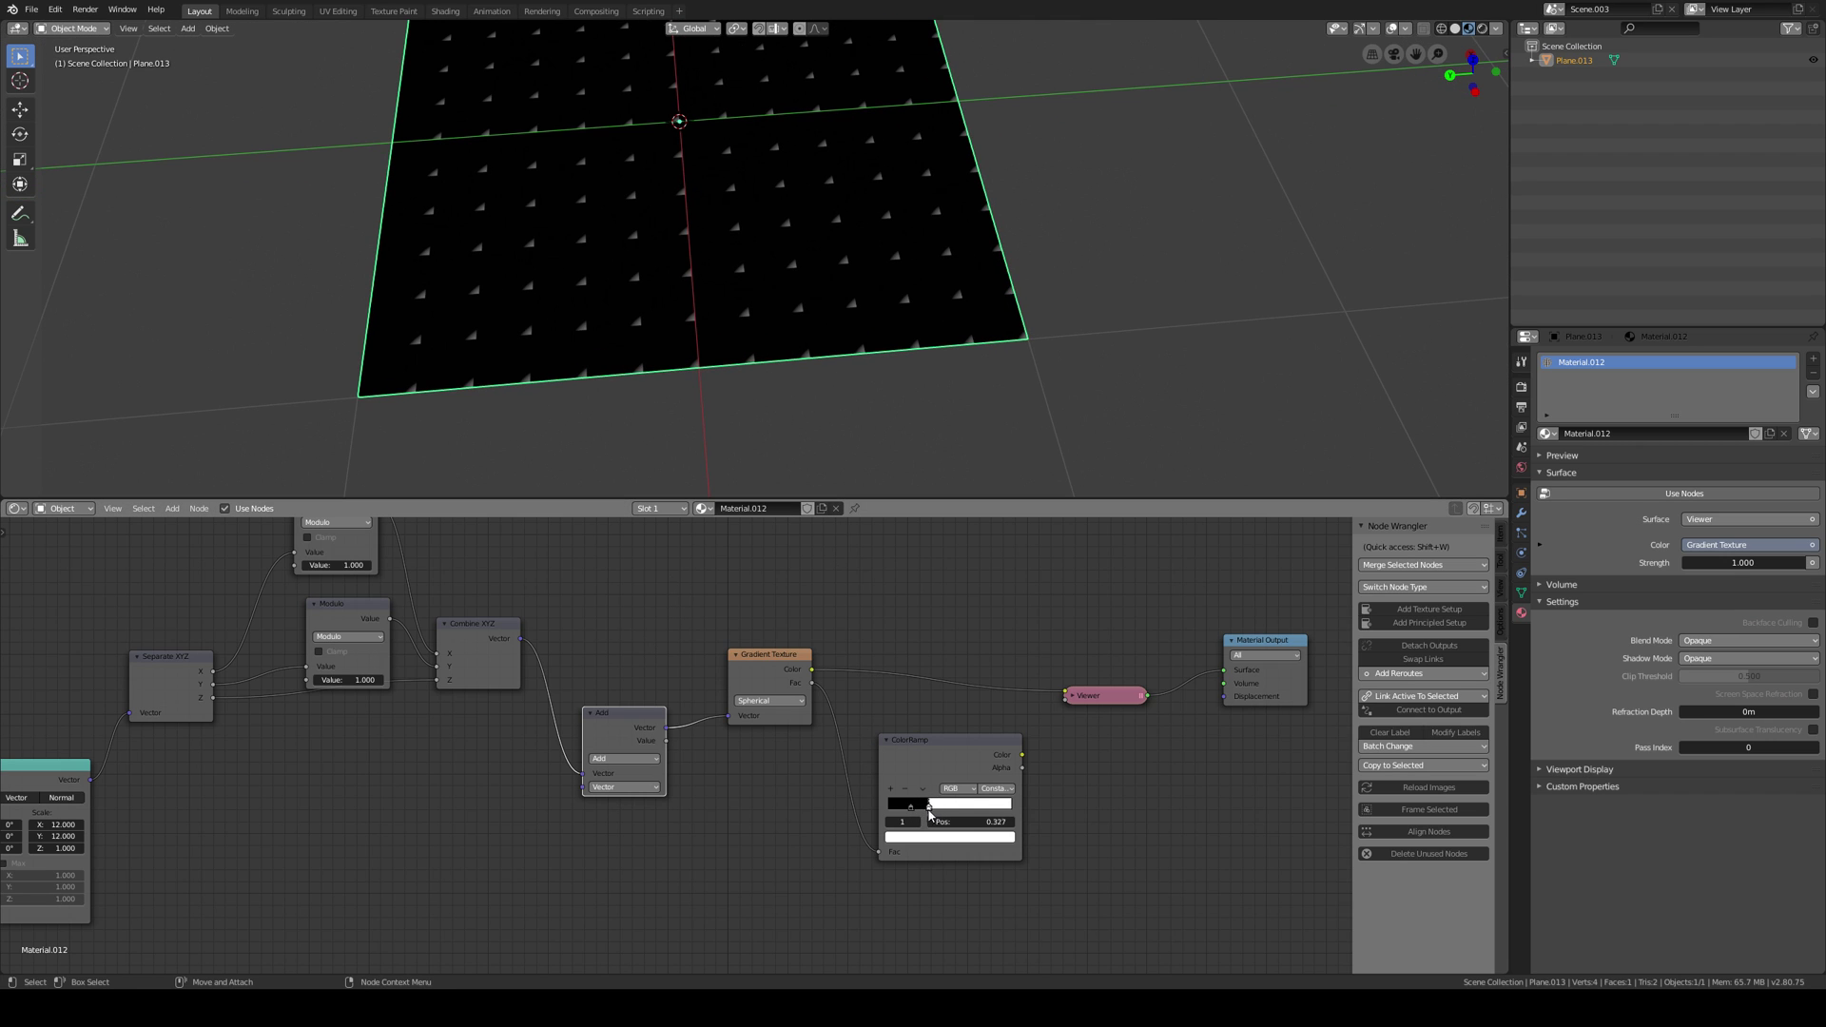
# Move the ColorRamp's white stop to 0.314 and preview the ColorRamp and Gradient Texture outputs.
pyautogui.moveTo(909, 807)
pyautogui.mouseDown()
pyautogui.moveTo(985, 810)
pyautogui.moveTo(933, 811)
pyautogui.mouseUp()
pyautogui.keyDown('ctrl'); pyautogui.keyDown('shift'); pyautogui.click(951, 744); pyautogui.keyUp('shift'); pyautogui.keyUp('ctrl')
pyautogui.keyDown('ctrl'); pyautogui.keyDown('shift'); pyautogui.click(804, 715); pyautogui.keyUp('shift'); pyautogui.keyUp('ctrl')
# Preview Combine XYZ and the Vector Math node in turn, and change the Vector Math operation to Subtract.
pyautogui.moveTo(605, 712); pyautogui.dragTo(658, 709, button='middle')
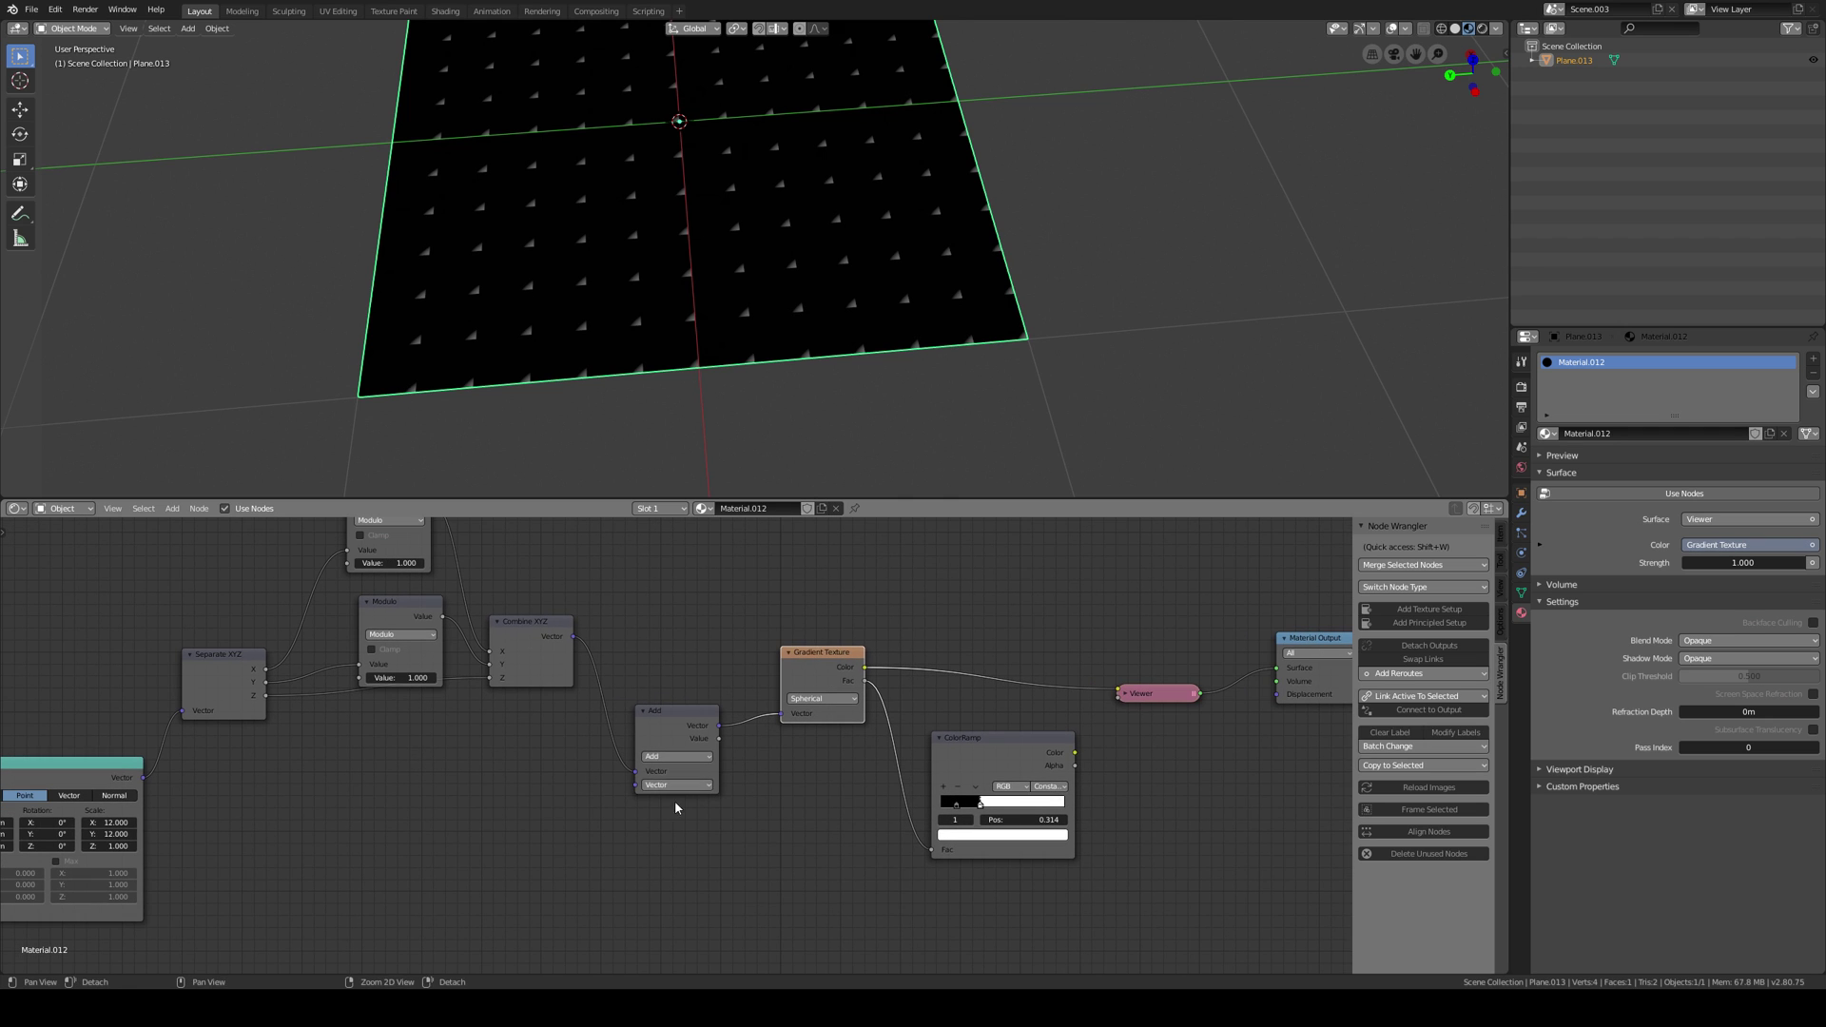
pyautogui.moveTo(563, 766); pyautogui.dragTo(565, 758, button='middle')
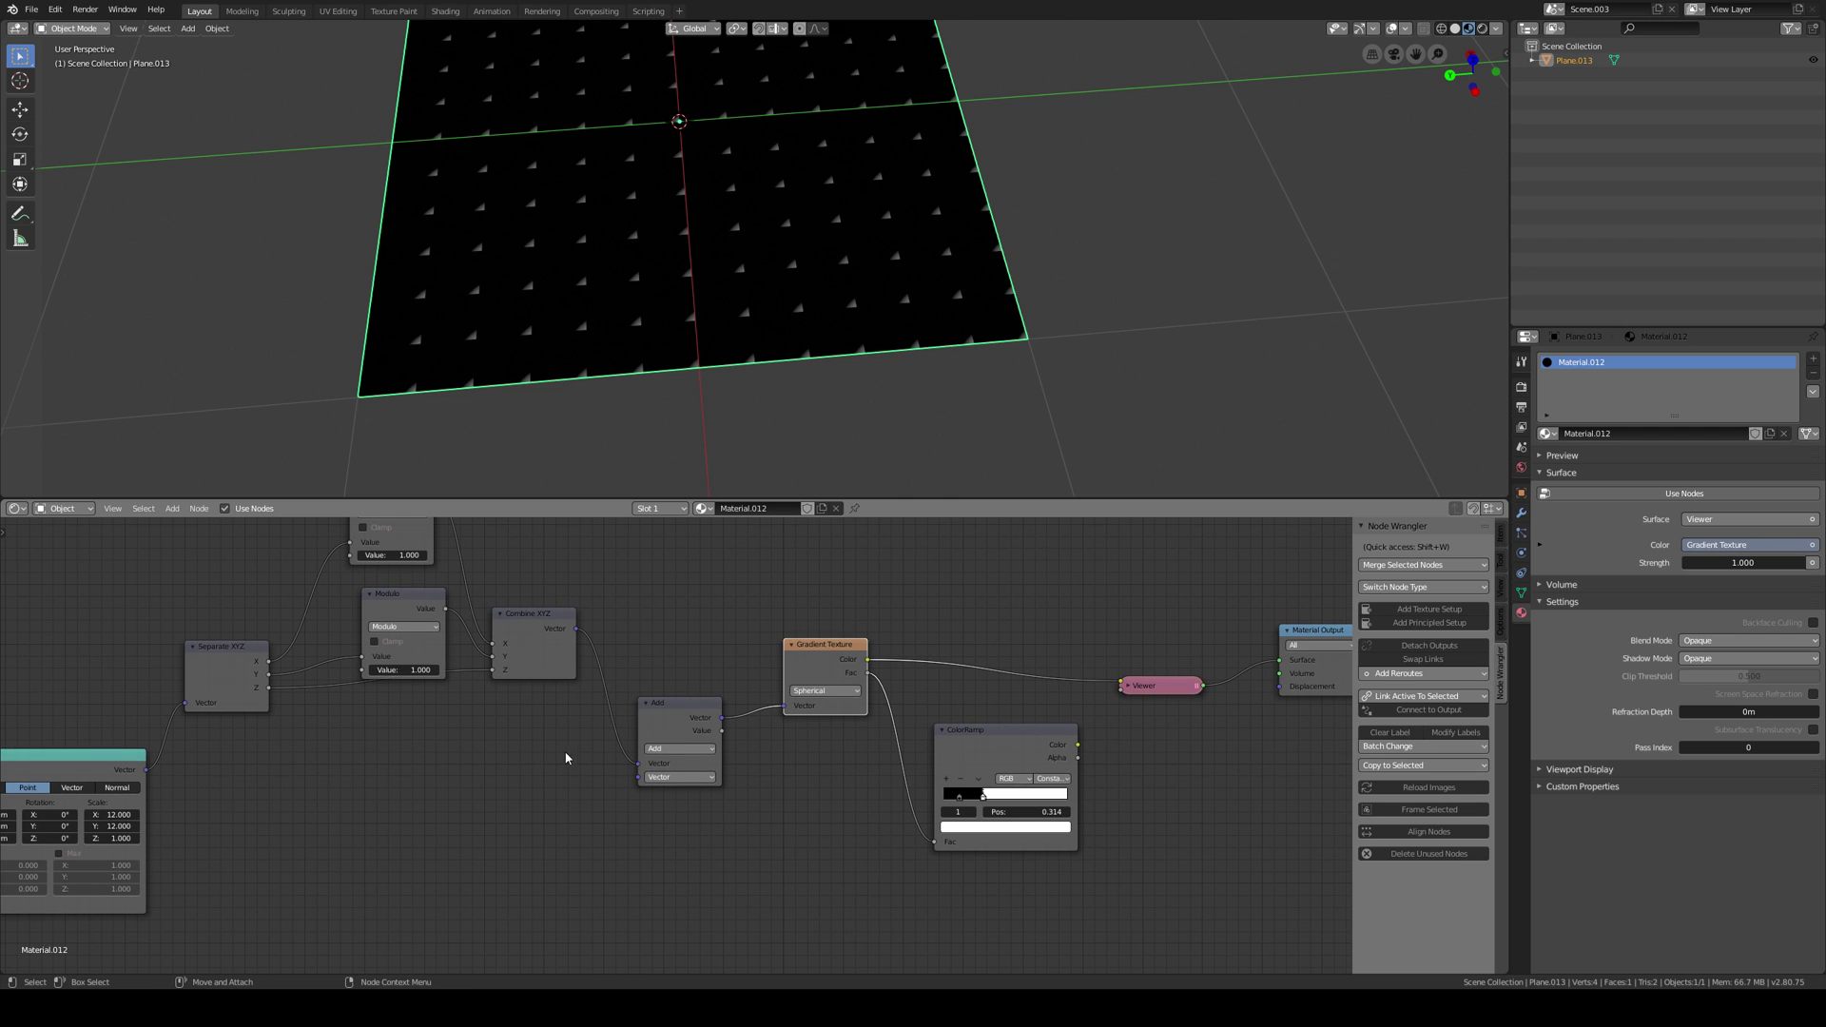
pyautogui.keyDown('ctrl'); pyautogui.keyDown('shift'); pyautogui.click(553, 636); pyautogui.keyUp('shift'); pyautogui.keyUp('ctrl')
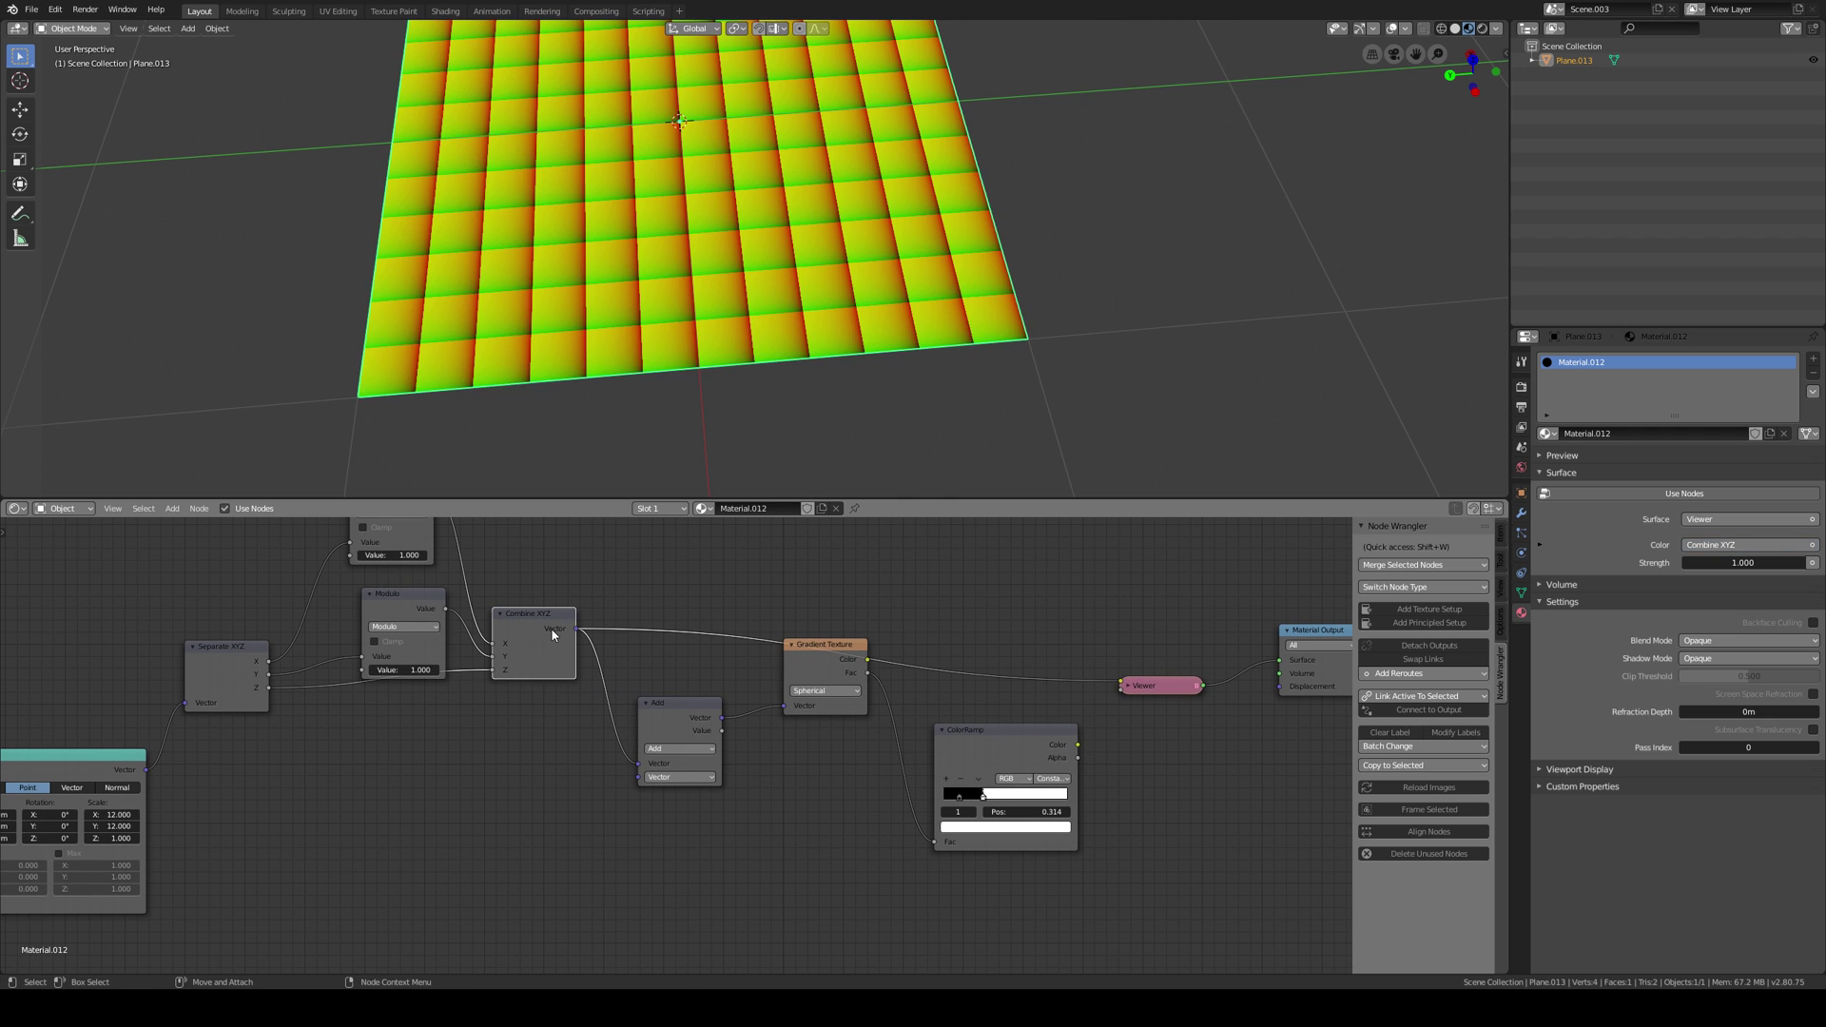
pyautogui.keyDown('ctrl'); pyautogui.keyDown('shift'); pyautogui.click(681, 715); pyautogui.keyUp('shift'); pyautogui.keyUp('ctrl')
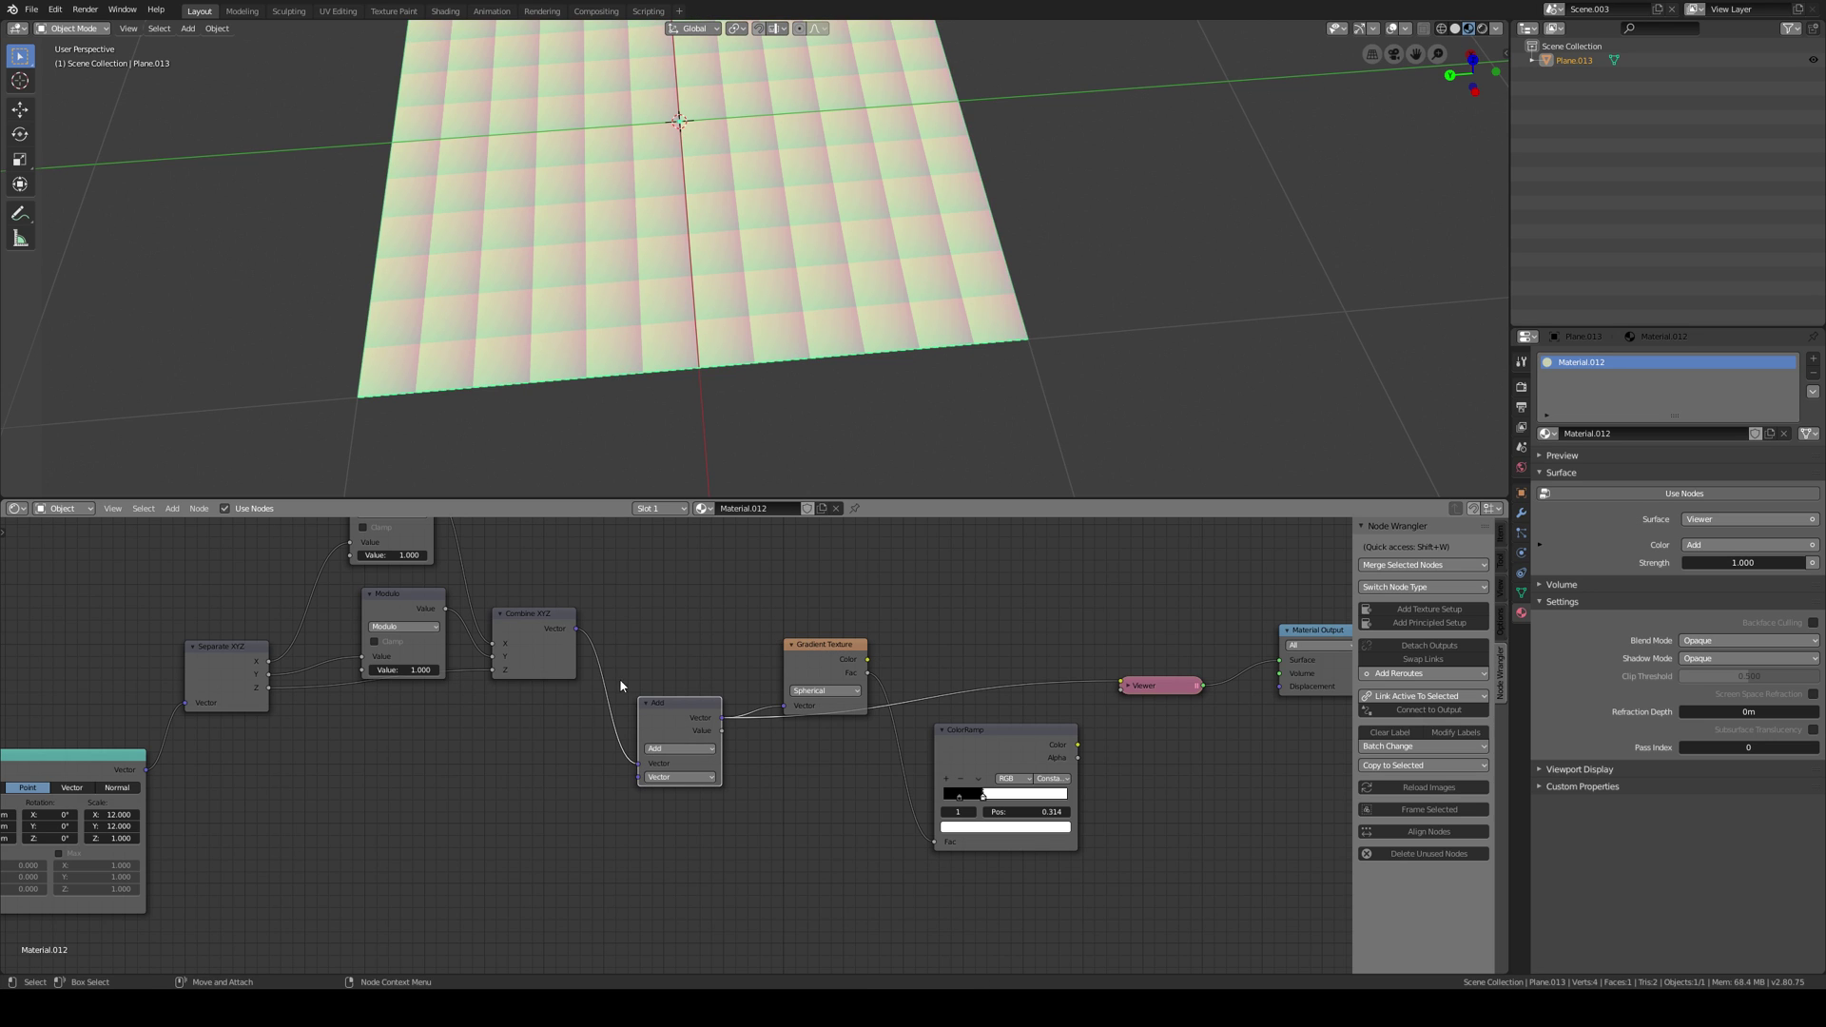
pyautogui.click(671, 748)
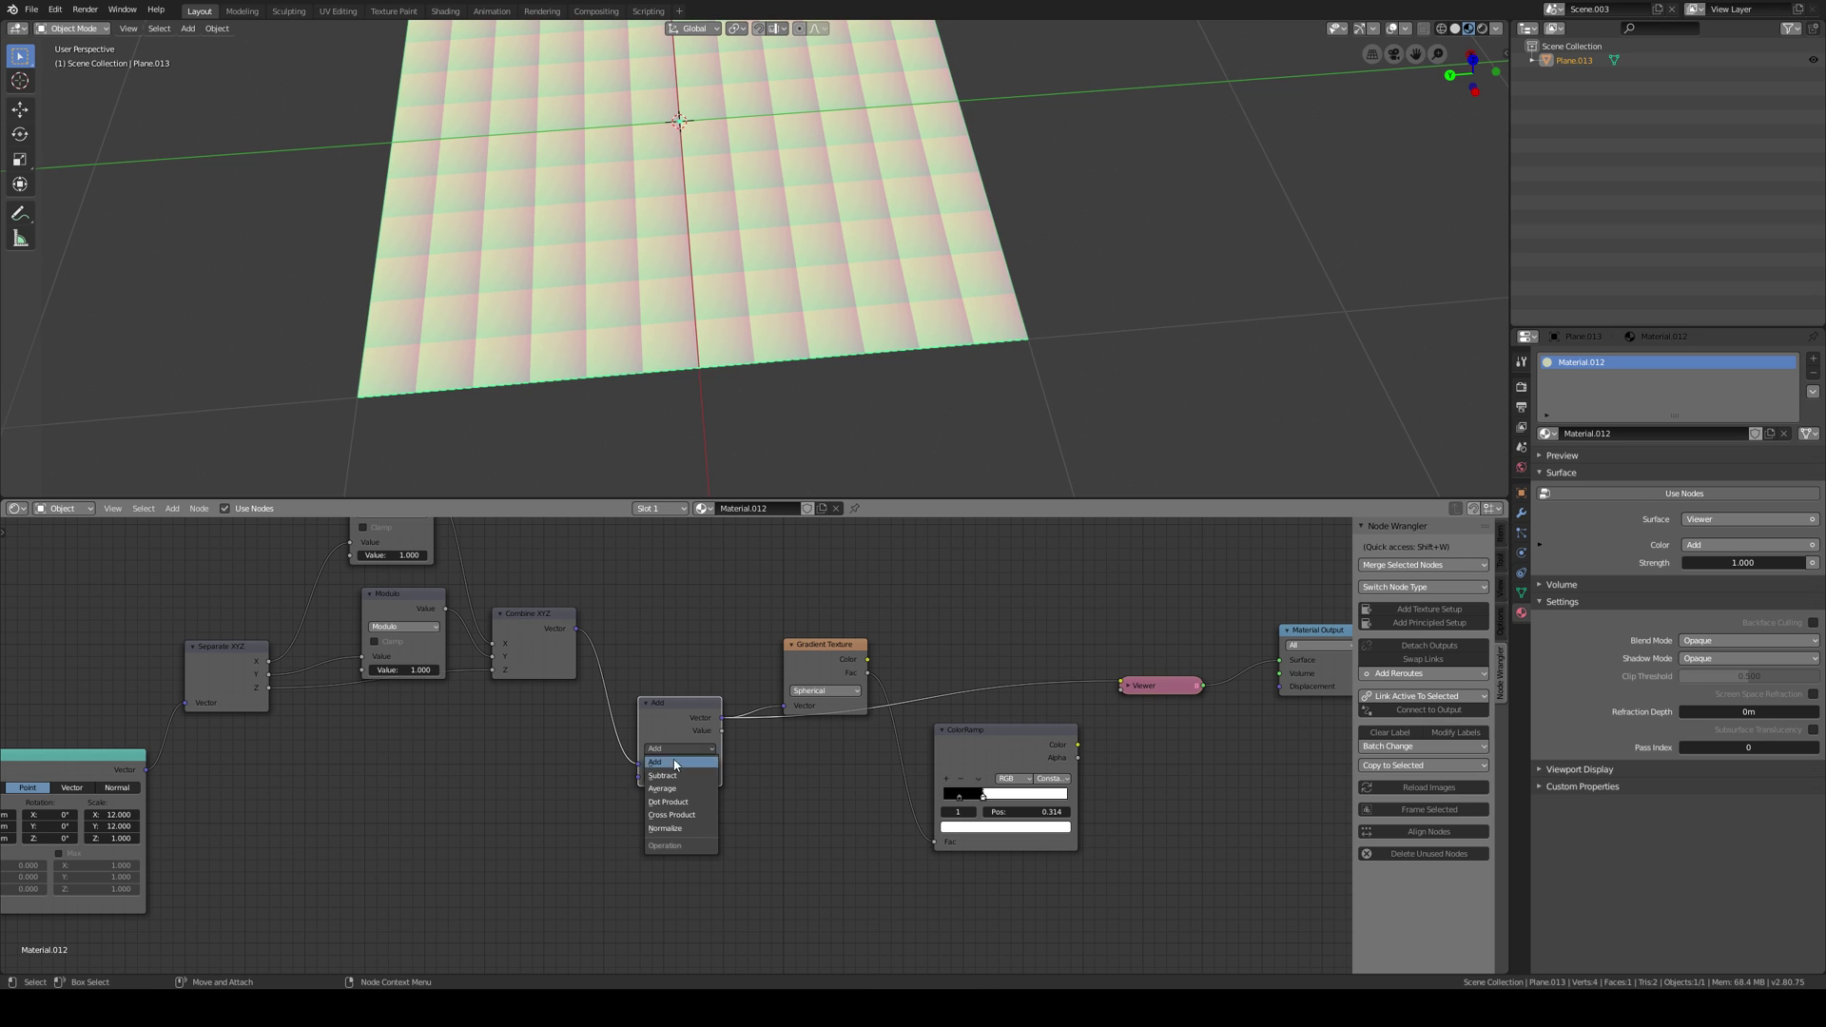
pyautogui.click(677, 765)
# Move the Gradient Texture up from the Subtract node and add a Value node below Combine XYZ.
pyautogui.moveTo(529, 791); pyautogui.dragTo(555, 793, button='middle')
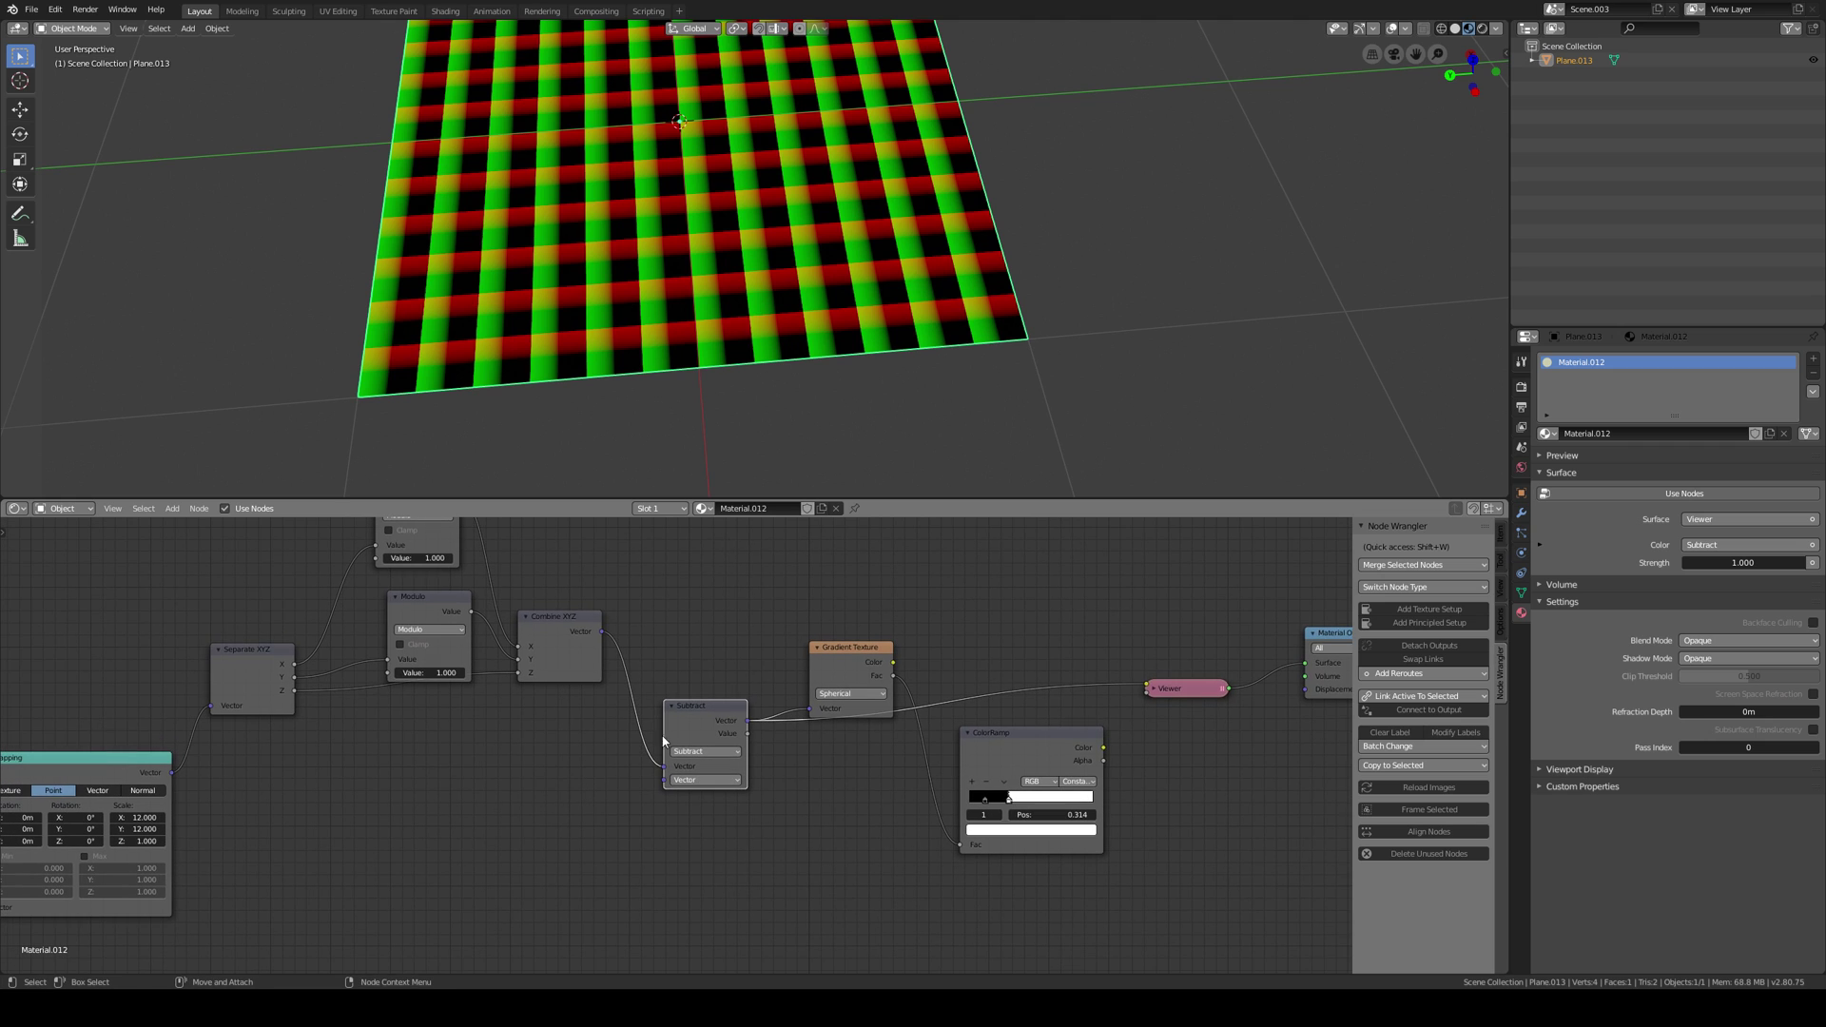
pyautogui.moveTo(860, 647); pyautogui.dragTo(886, 607)
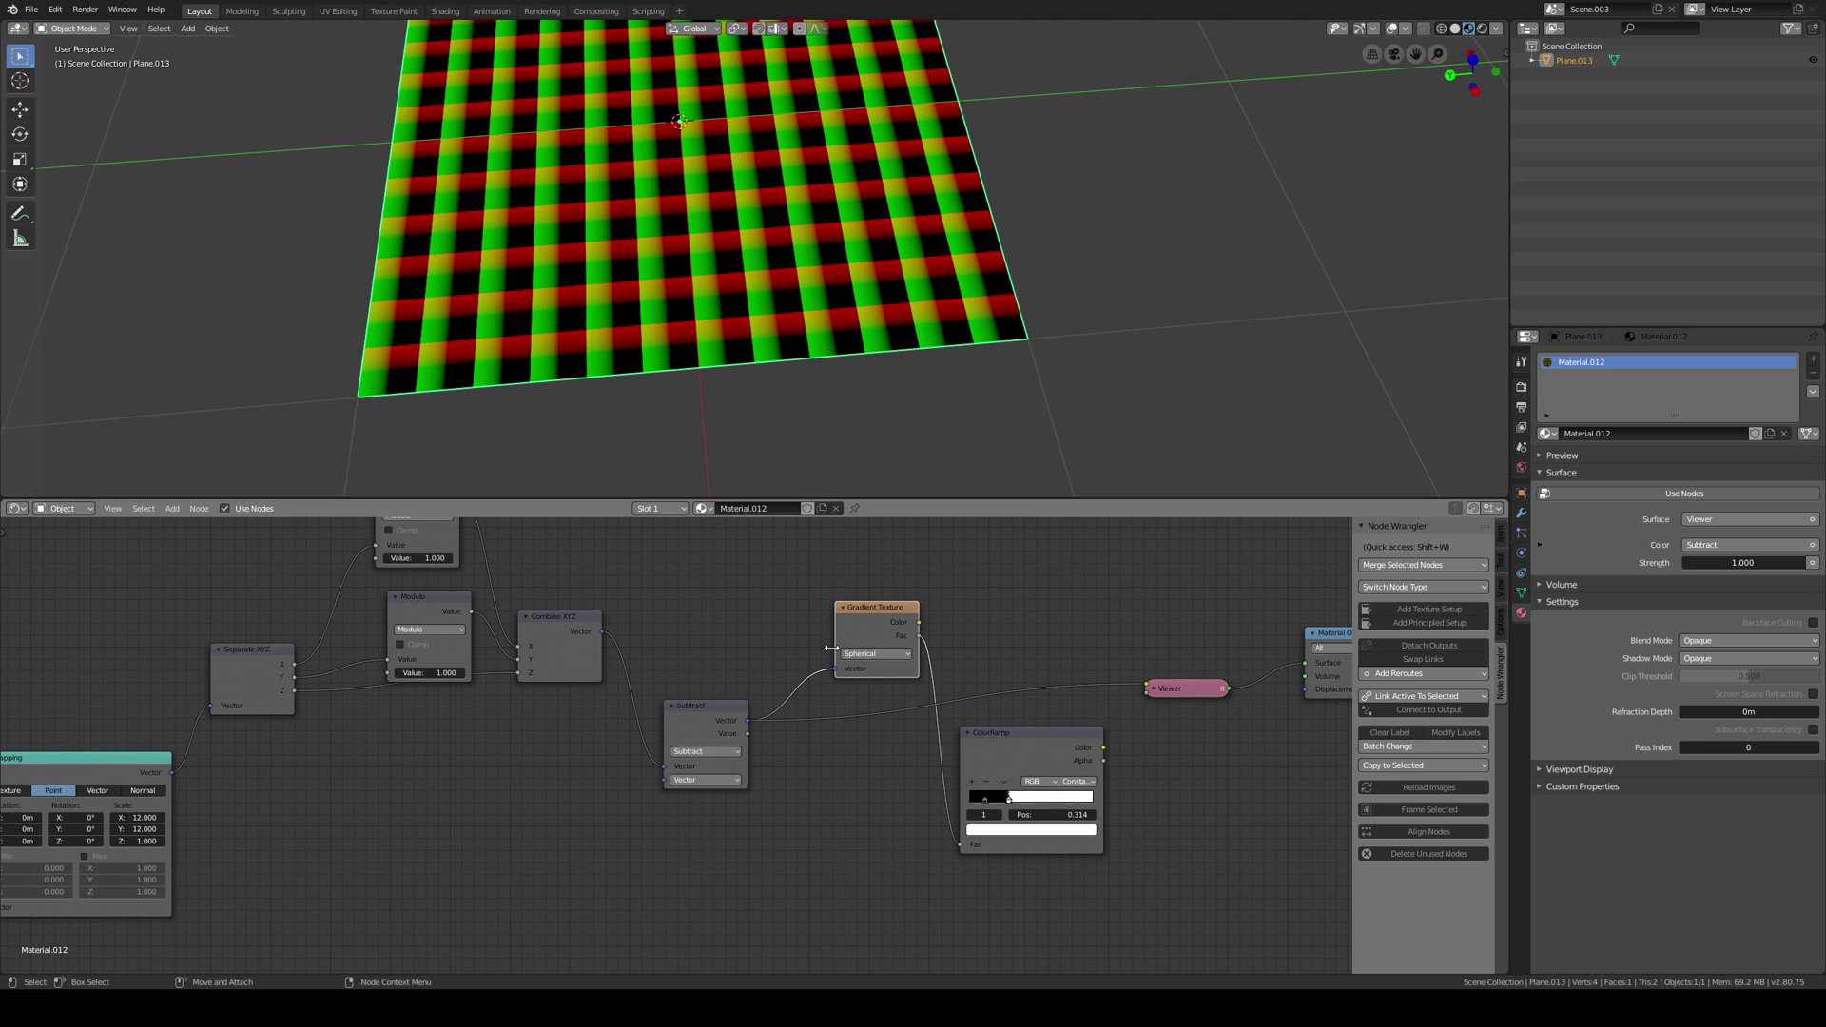
pyautogui.click(521, 819)
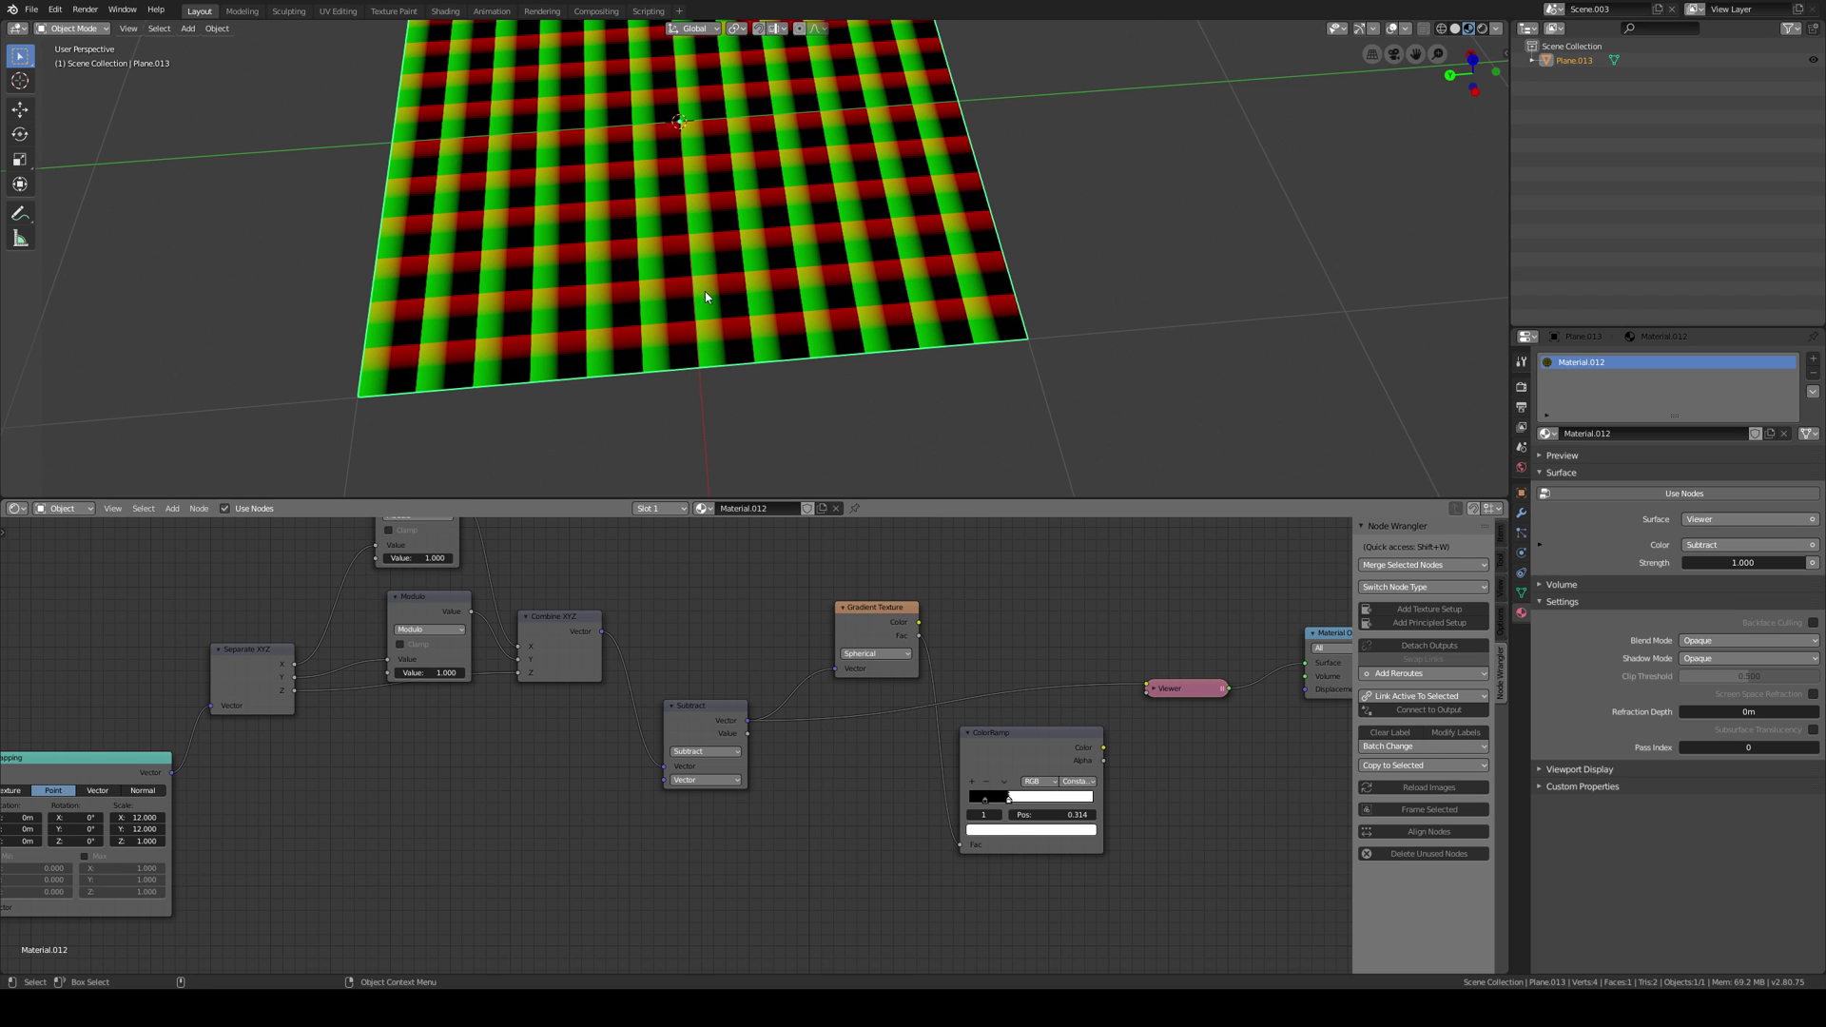
pyautogui.hotkey('shift', 'a')
pyautogui.write('s')
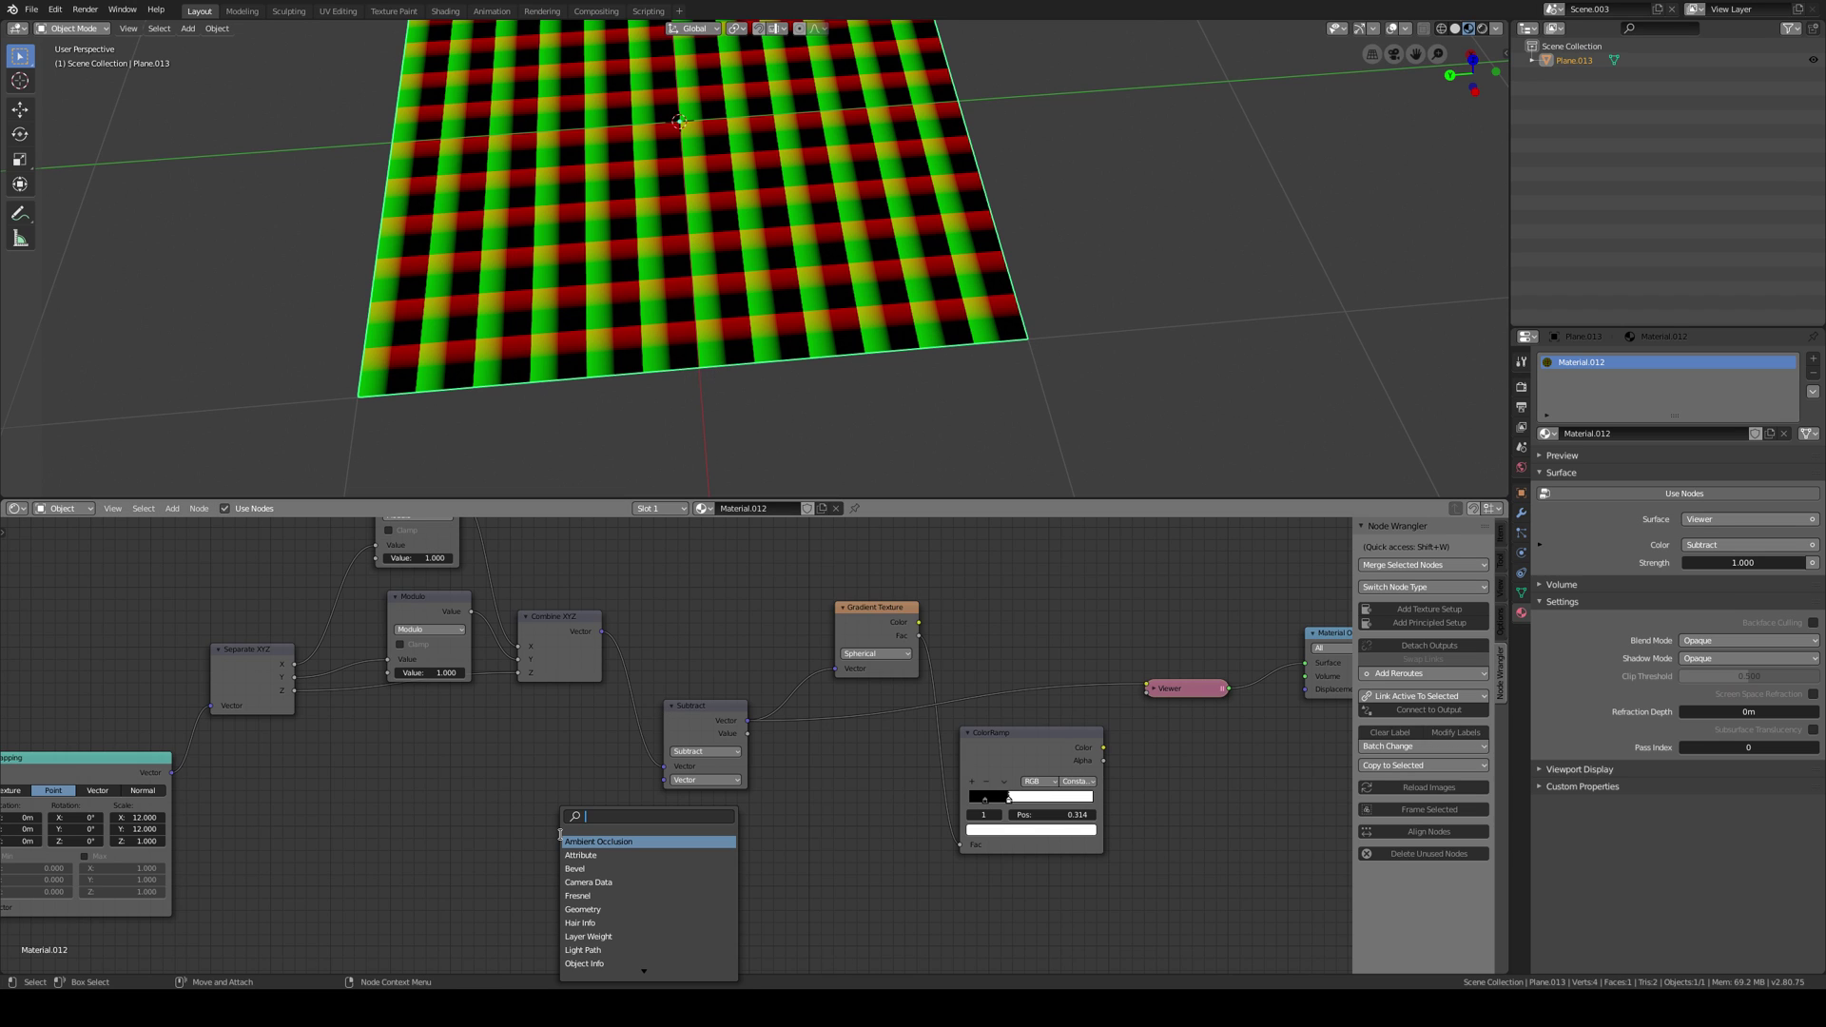
pyautogui.write('val')
pyautogui.press('Return')
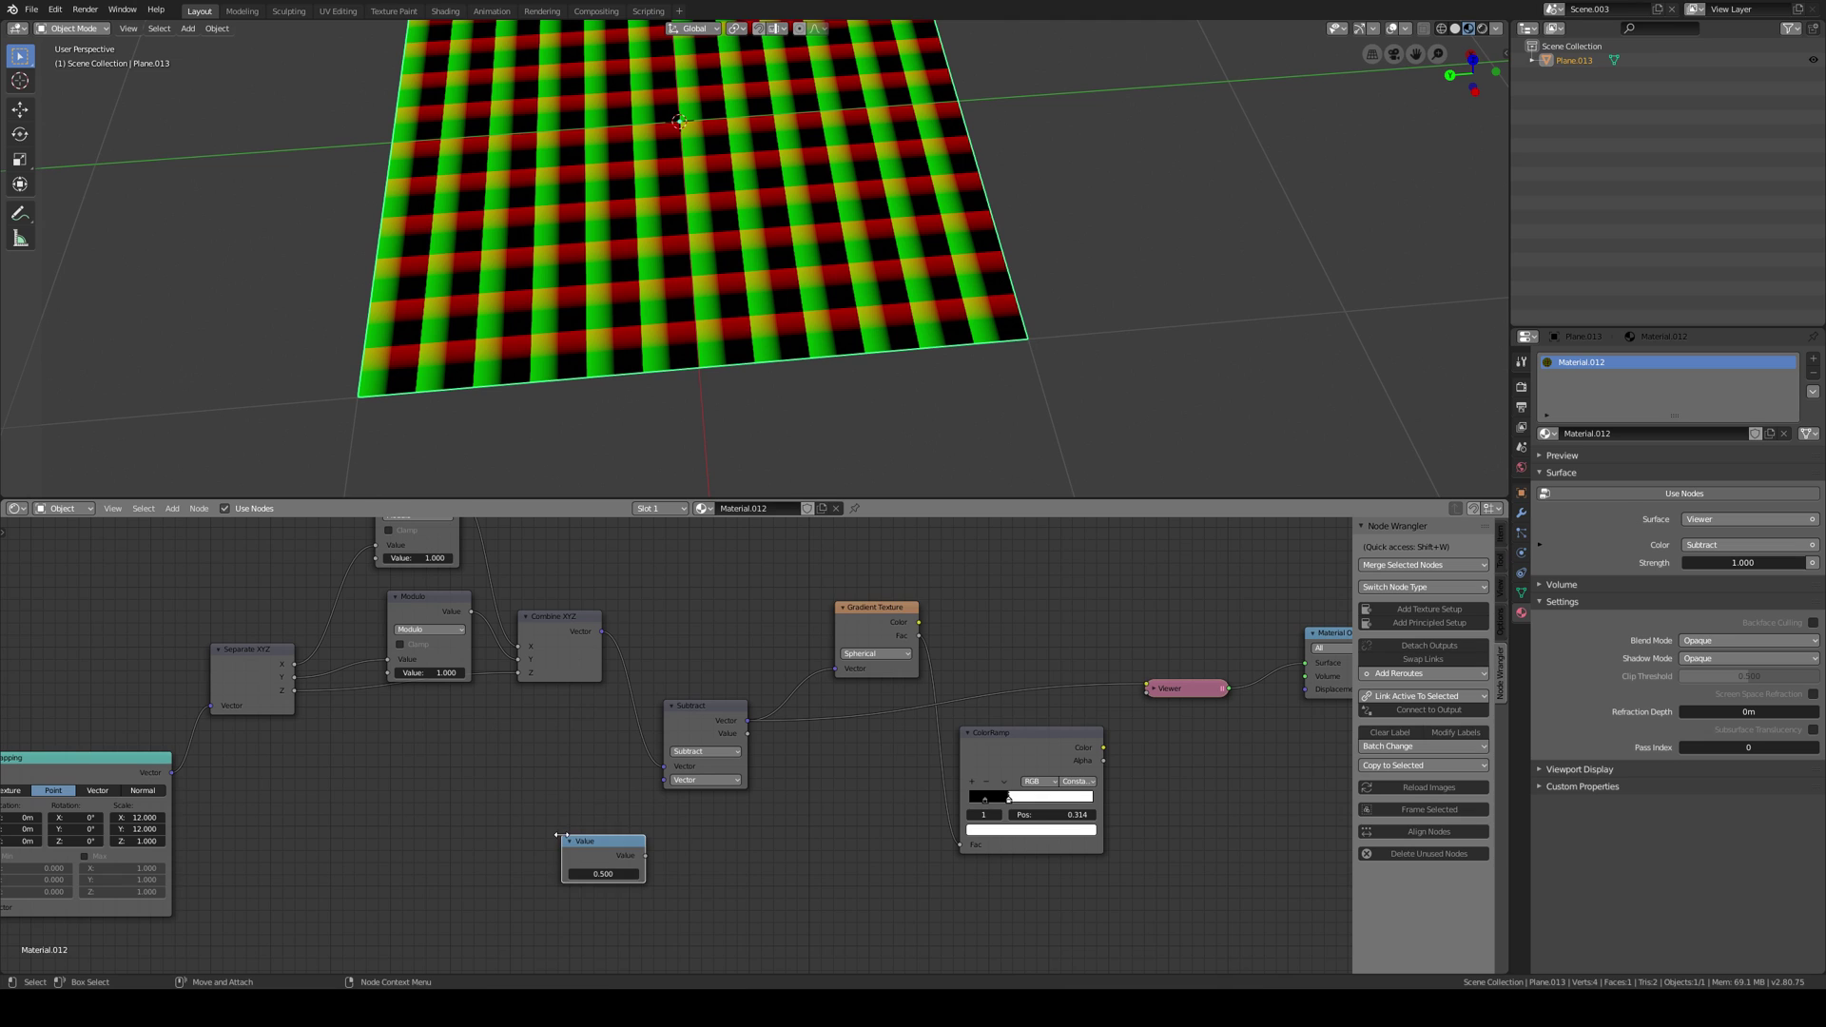
# Place the Value node beside Subtract and link its output to Subtract's second Vector input.
pyautogui.click(550, 785)
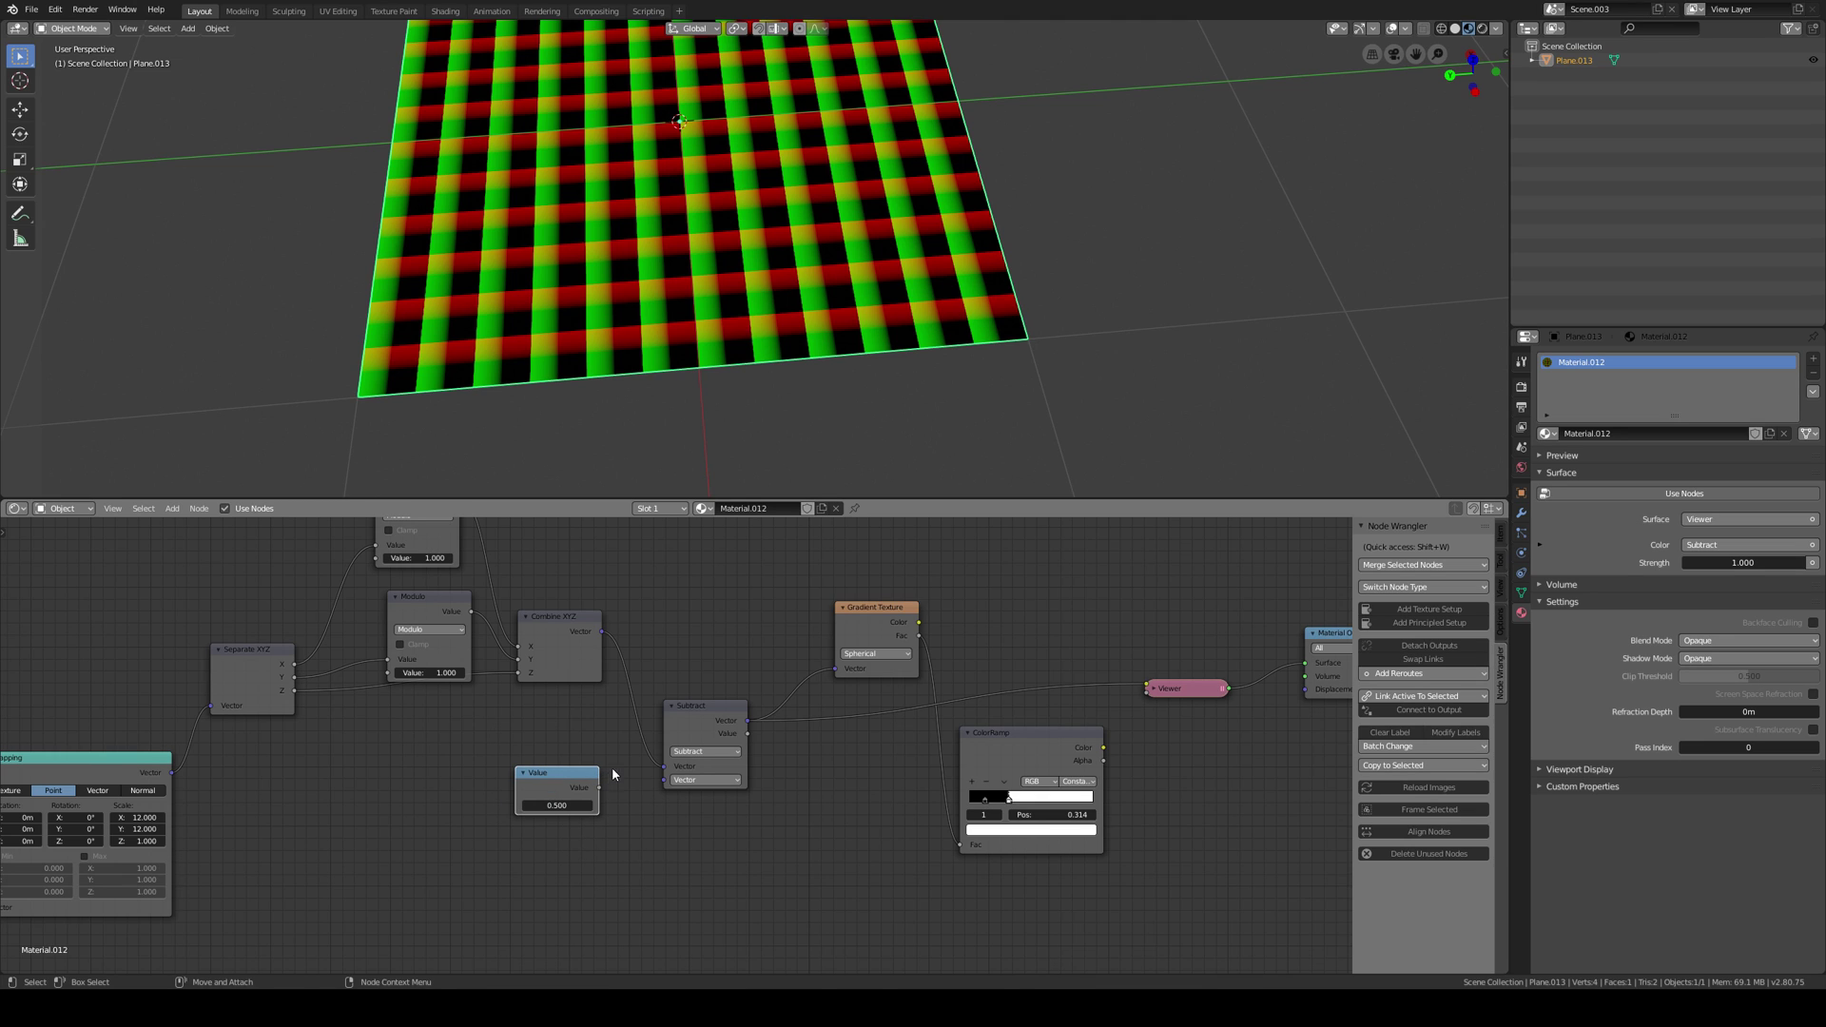
pyautogui.moveTo(593, 789); pyautogui.dragTo(663, 784)
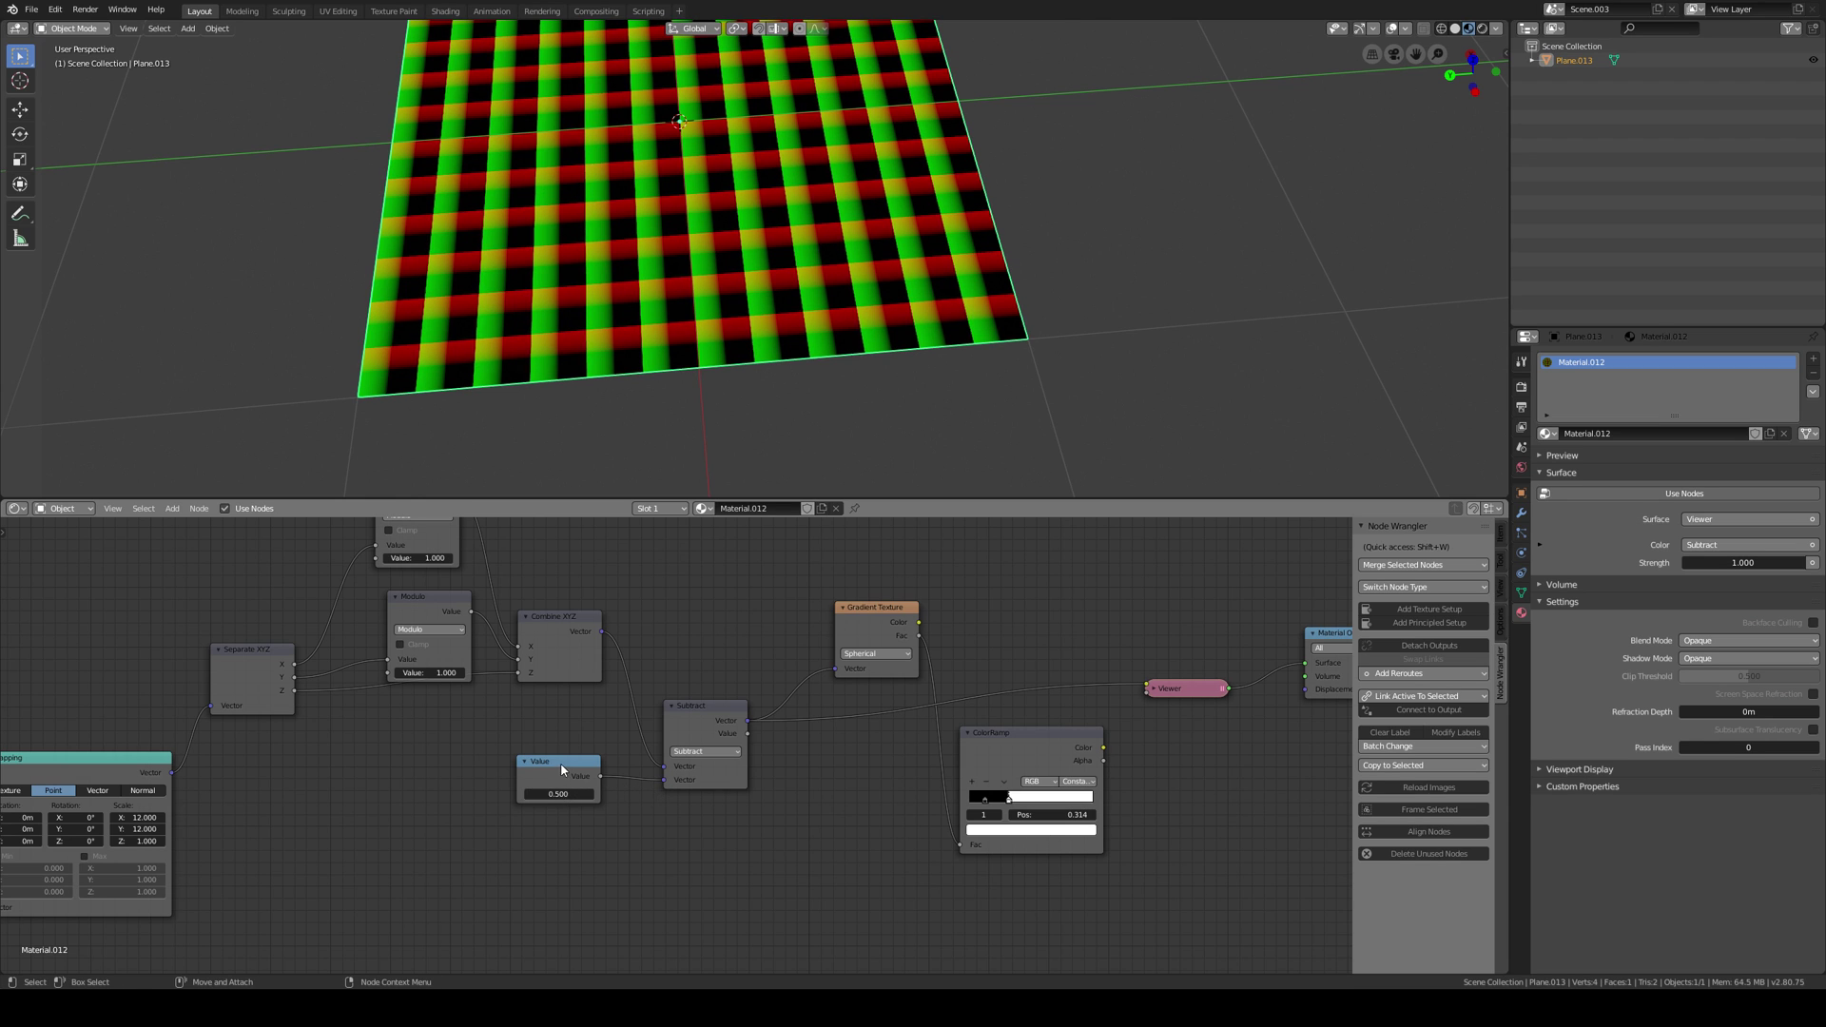
pyautogui.moveTo(582, 790); pyautogui.dragTo(551, 795)
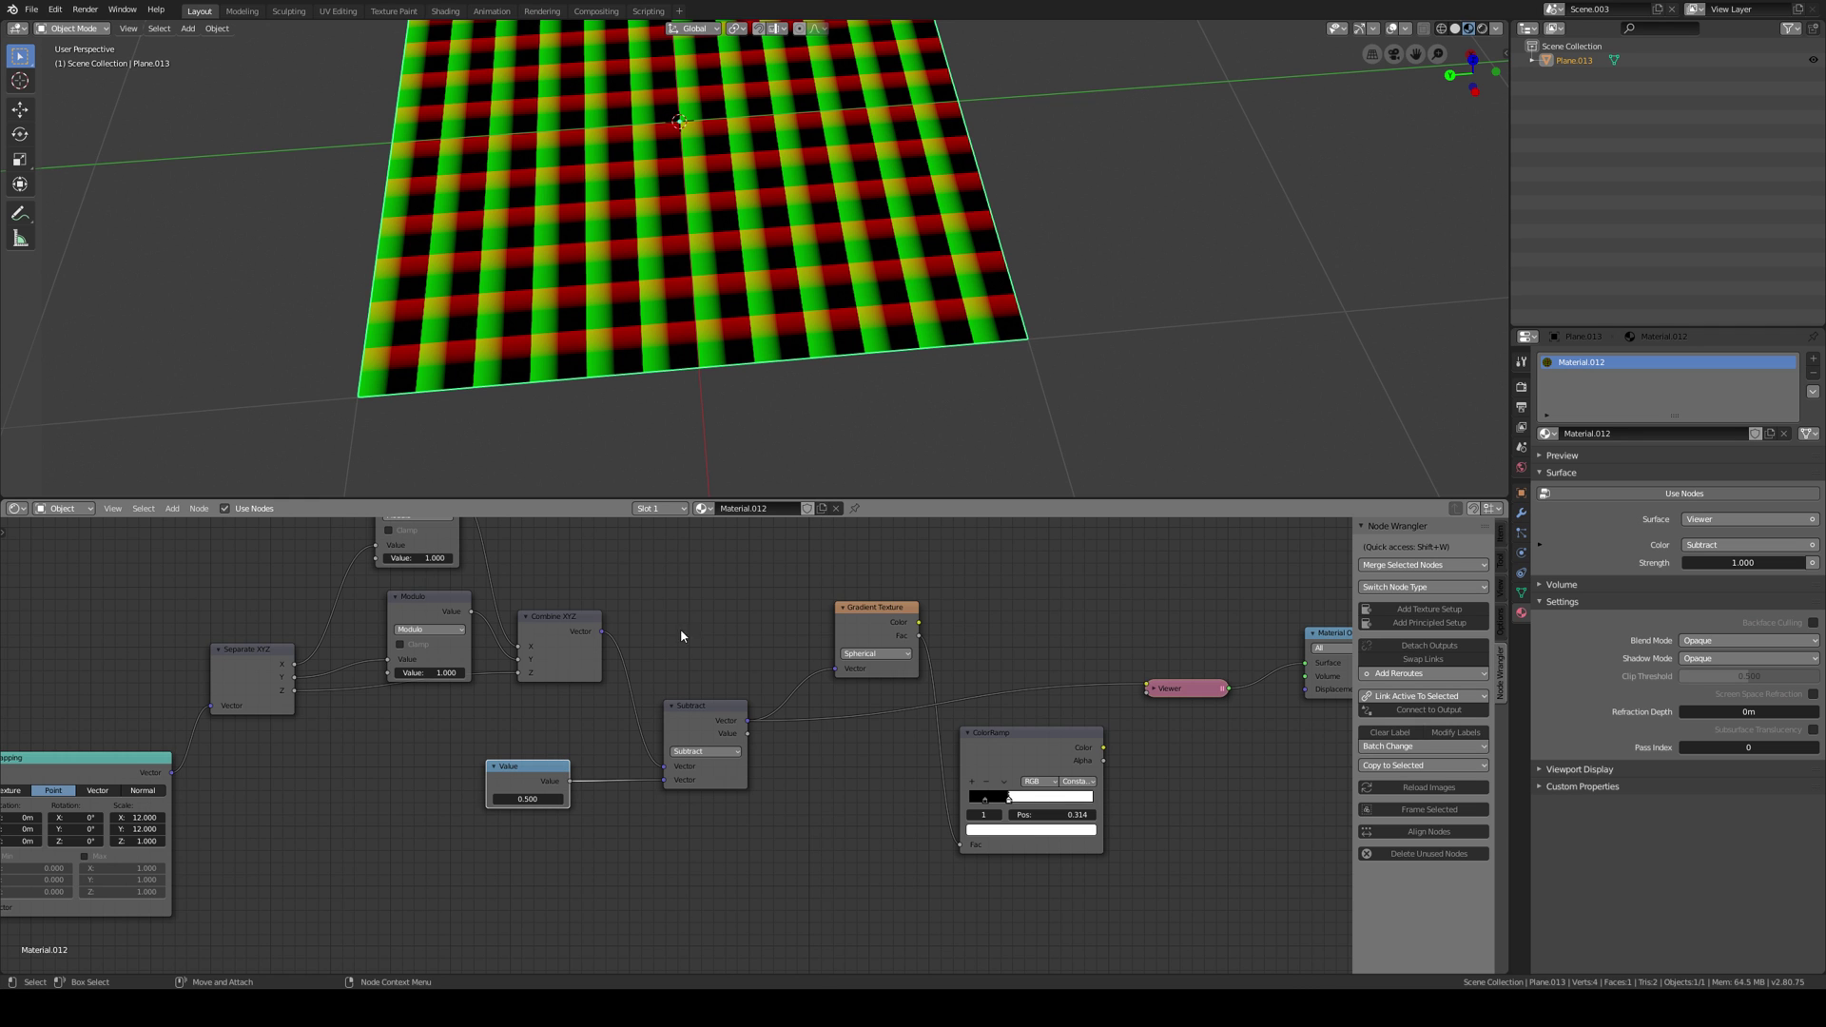
# Try 0.3 in the Value node while inspecting the plane, and return it to 0.5.
pyautogui.moveTo(843, 318); pyautogui.dragTo(728, 366, button='middle')
pyautogui.moveTo(526, 800); pyautogui.dragTo(528, 798)
pyautogui.click(528, 799)
pyautogui.write('0.3')
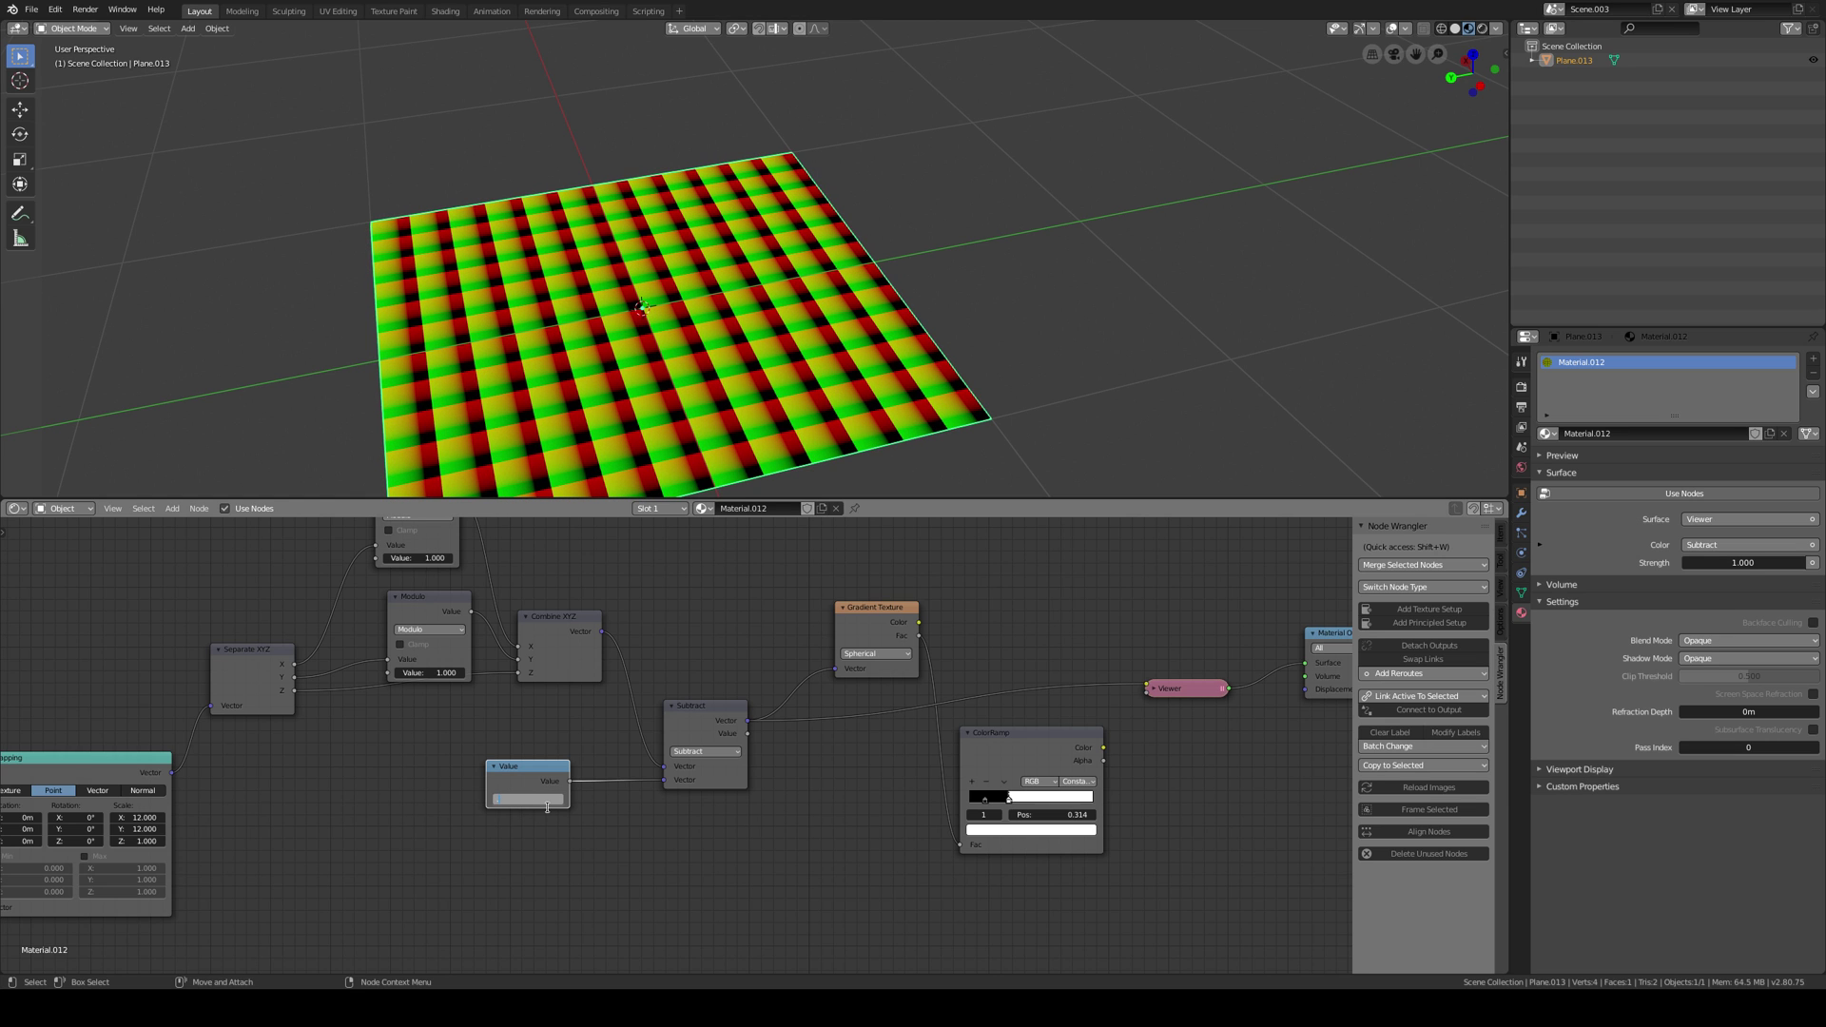
pyautogui.press('Return')
pyautogui.moveTo(877, 346); pyautogui.dragTo(699, 390, button='middle')
# Preview the ColorRamp through the Viewer and raise its white stop's position to shrink the circles.
pyautogui.keyDown('ctrl'); pyautogui.hscroll(3, 723, 760); pyautogui.keyUp('ctrl')
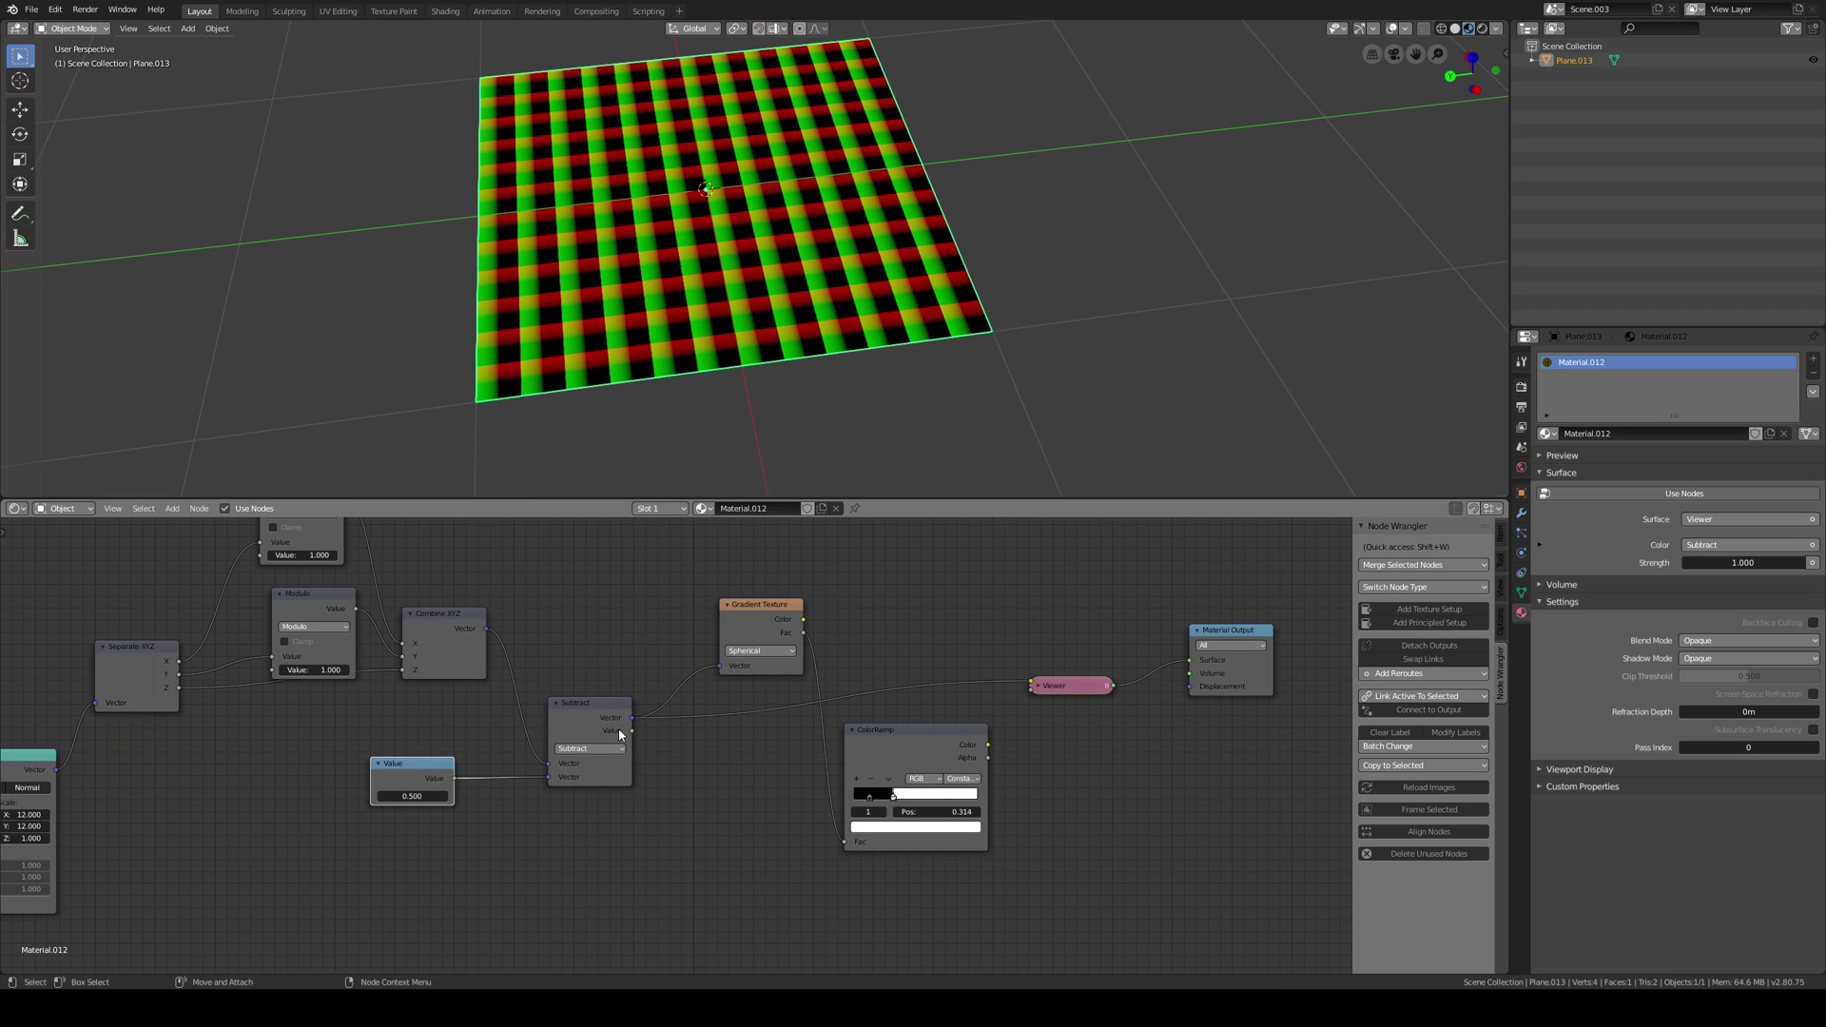
pyautogui.keyDown('ctrl'); pyautogui.keyDown('shift'); pyautogui.click(596, 720); pyautogui.keyUp('shift'); pyautogui.keyUp('ctrl')
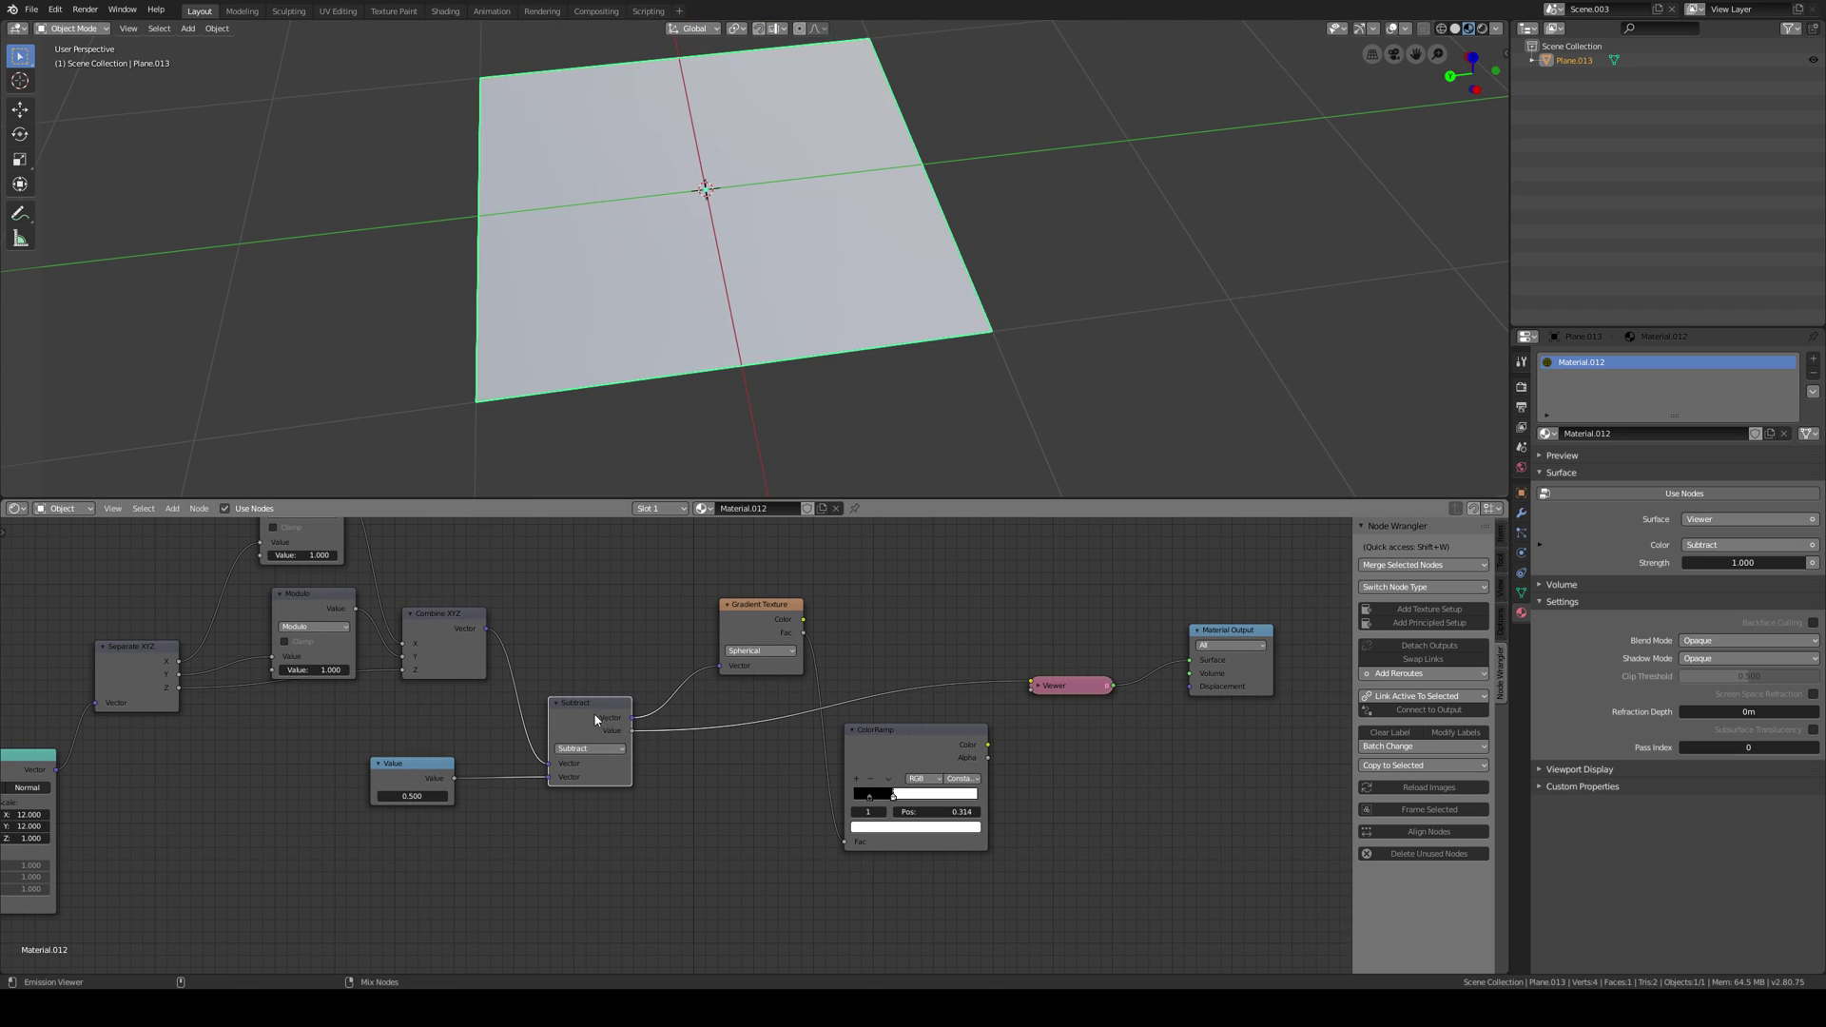
pyautogui.keyDown('ctrl'); pyautogui.keyDown('shift'); pyautogui.click(921, 733); pyautogui.keyUp('shift'); pyautogui.keyUp('ctrl')
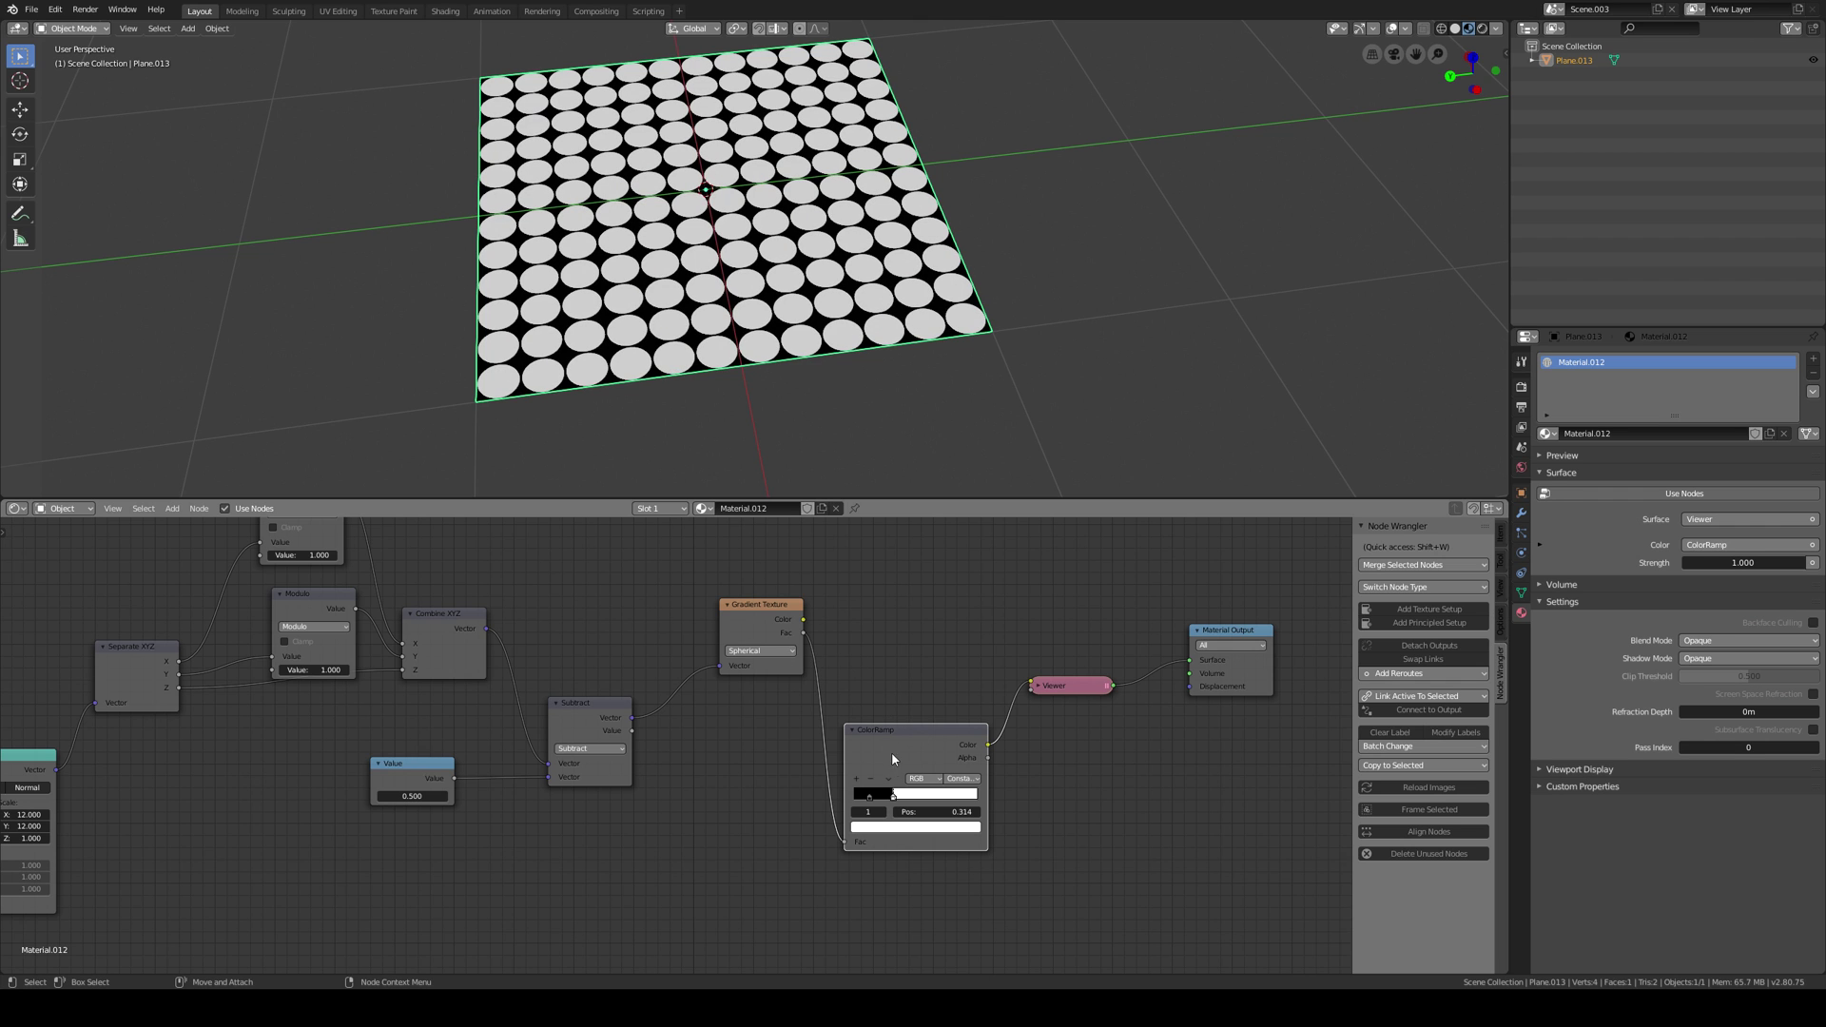
pyautogui.moveTo(893, 799)
pyautogui.mouseDown()
pyautogui.moveTo(910, 800)
pyautogui.moveTo(885, 800)
pyautogui.mouseUp()
pyautogui.moveTo(538, 819); pyautogui.dragTo(660, 784, button='middle')
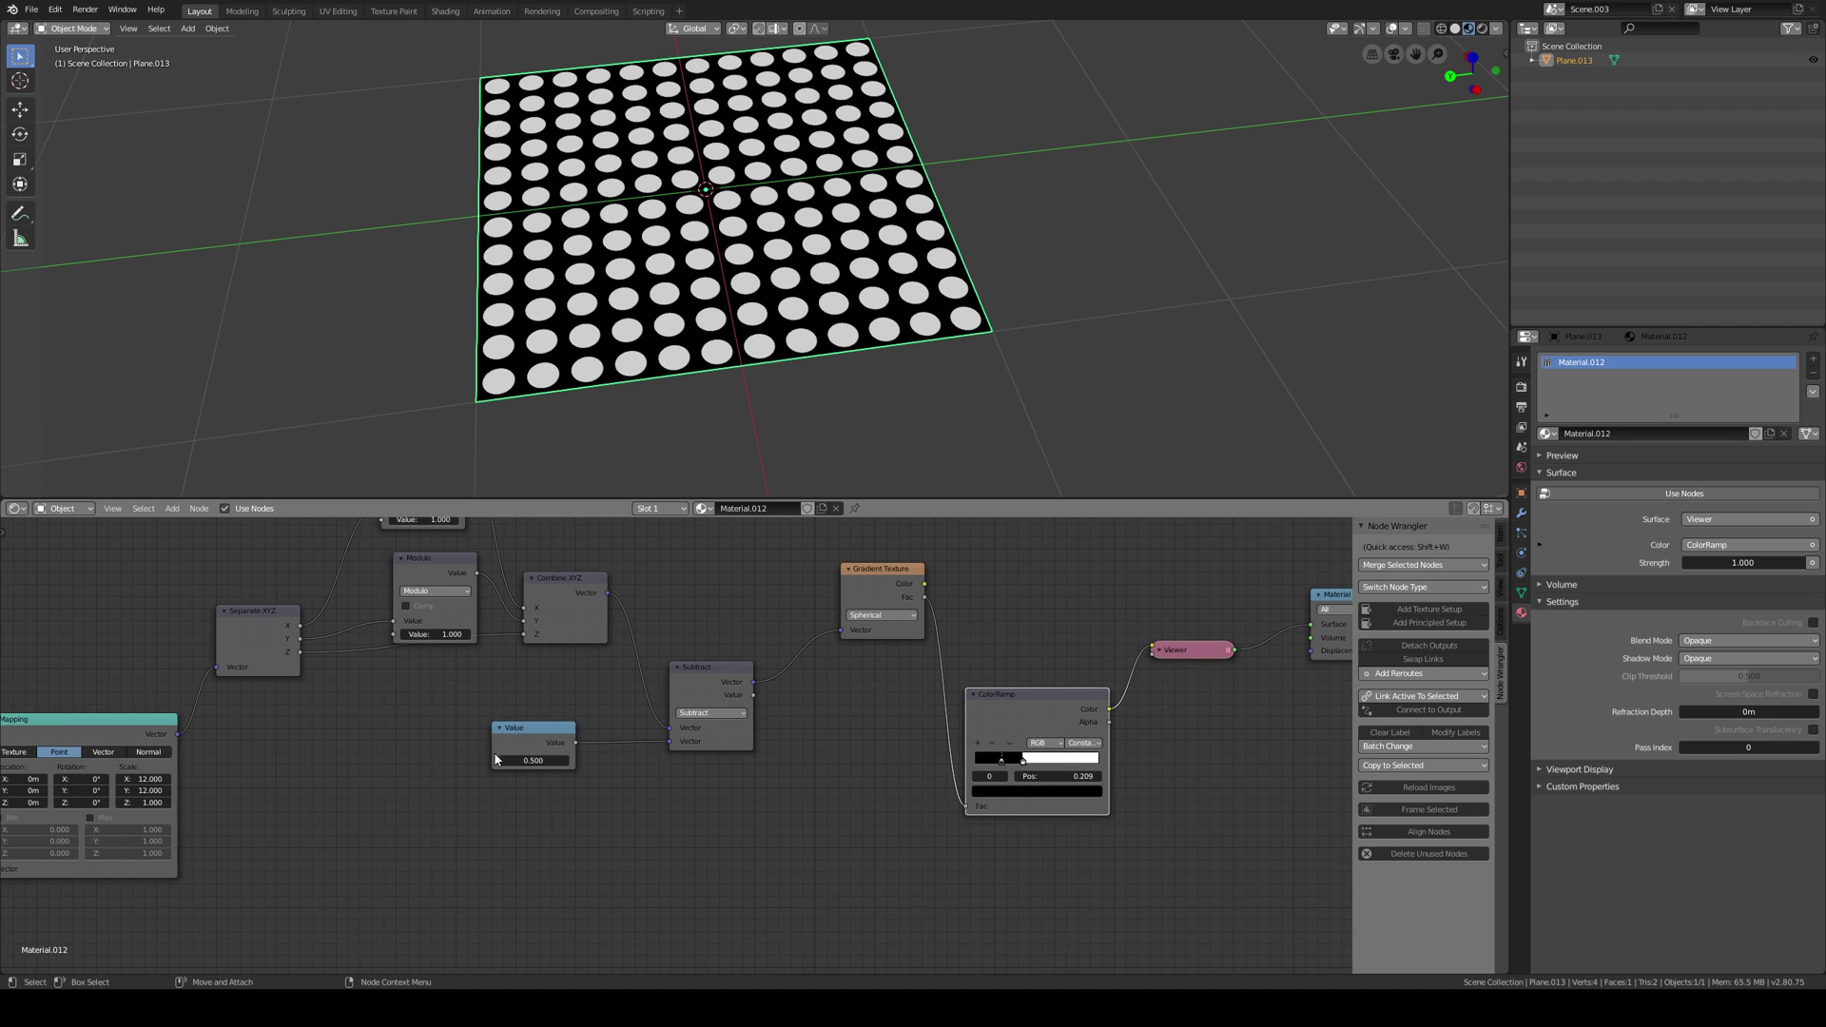
# Try a different offset in the Value node feeding Subtract, and return it to 0.5.
pyautogui.moveTo(522, 762); pyautogui.dragTo(537, 762)
pyautogui.click(540, 766)
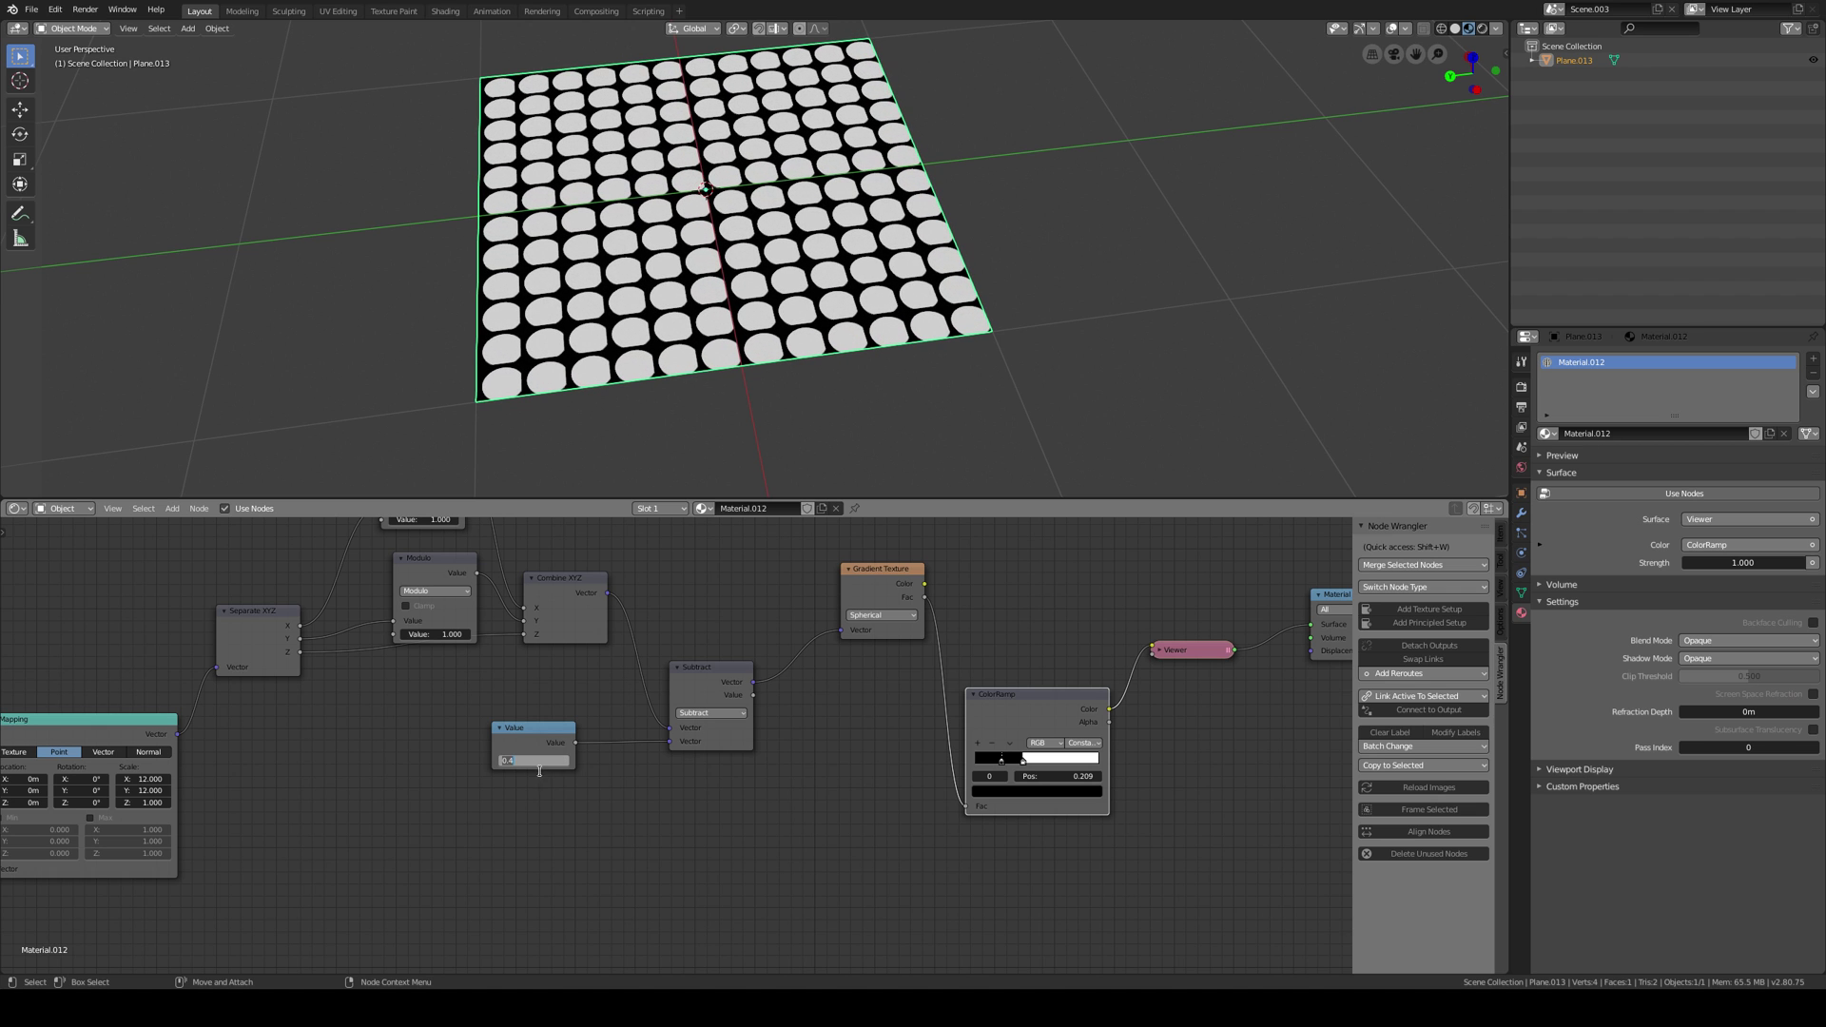
pyautogui.write('.5')
pyautogui.press('Return')
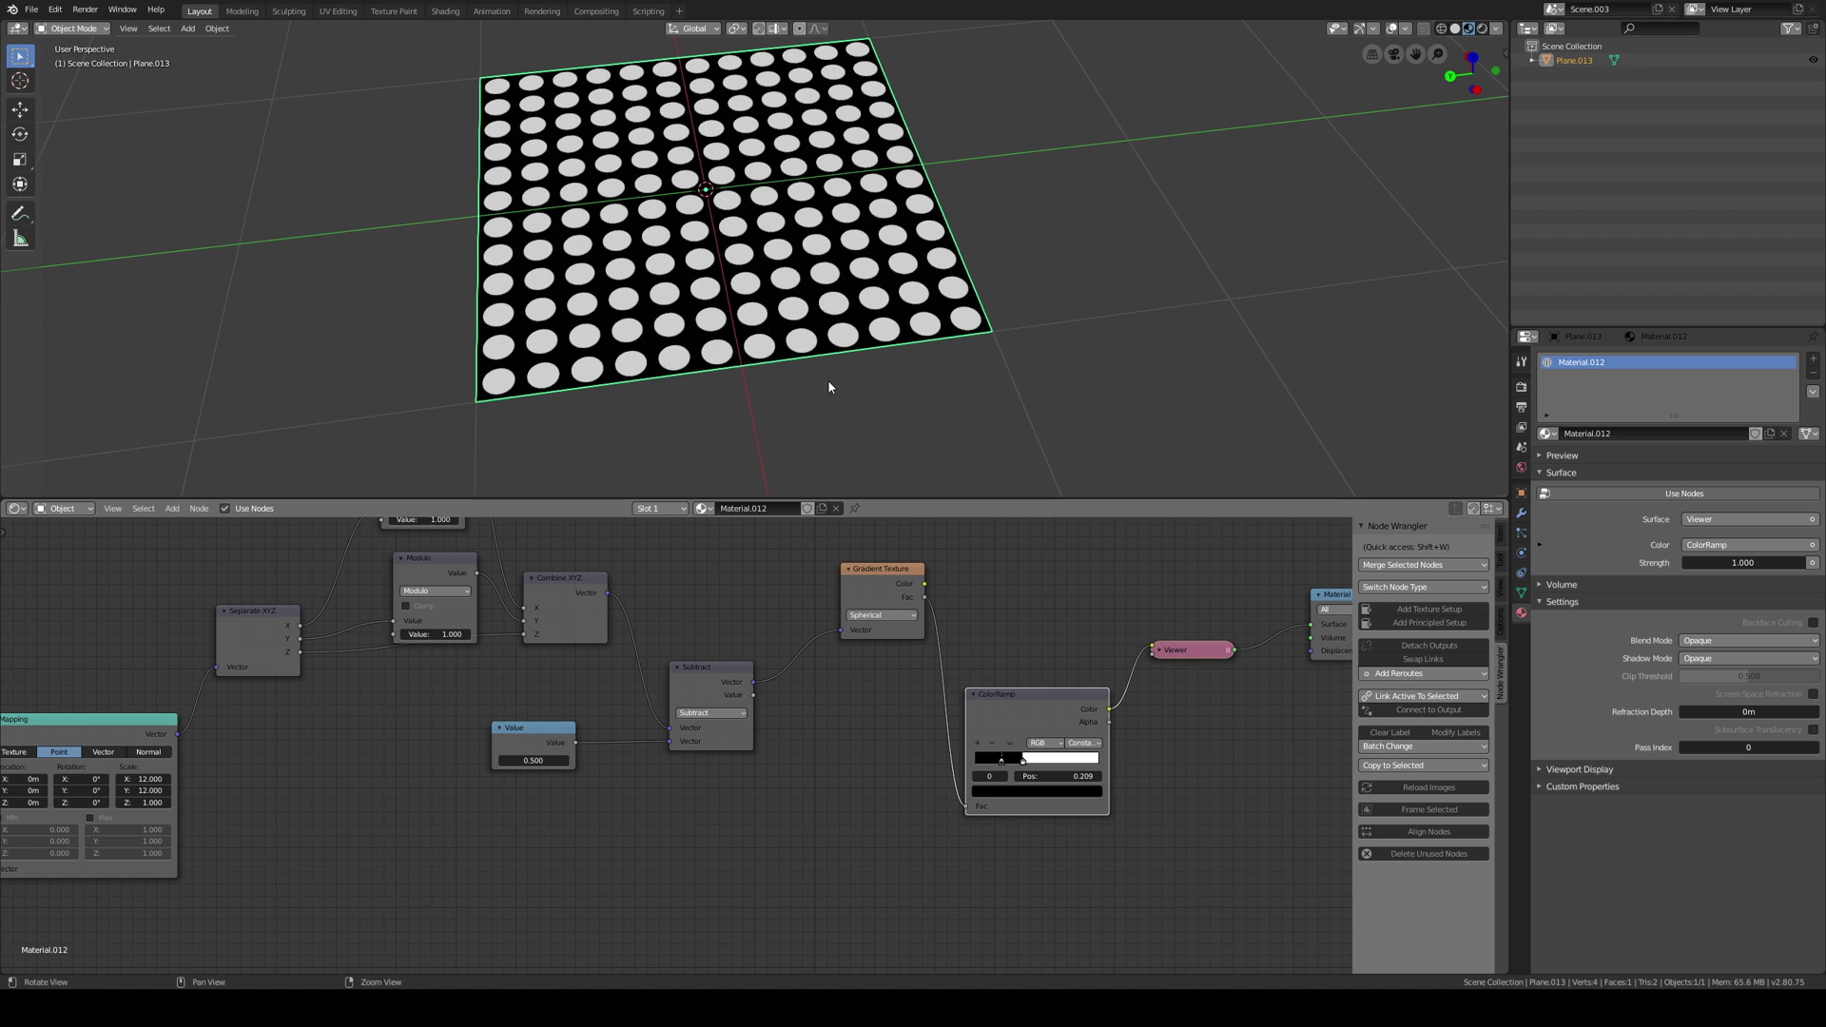
# Examine the circle pattern on the plane together with the node chain from Texture Coordinate to ColorRamp.
pyautogui.keyDown('alt'); pyautogui.moveTo(828, 380); pyautogui.dragTo(887, 382, button='middle'); pyautogui.keyUp('alt')
pyautogui.keyDown('alt'); pyautogui.moveTo(886, 383); pyautogui.dragTo(861, 400, button='right'); pyautogui.keyUp('alt')
pyautogui.keyDown('alt'); pyautogui.moveTo(346, 809); pyautogui.dragTo(592, 768, button='middle'); pyautogui.keyUp('alt')
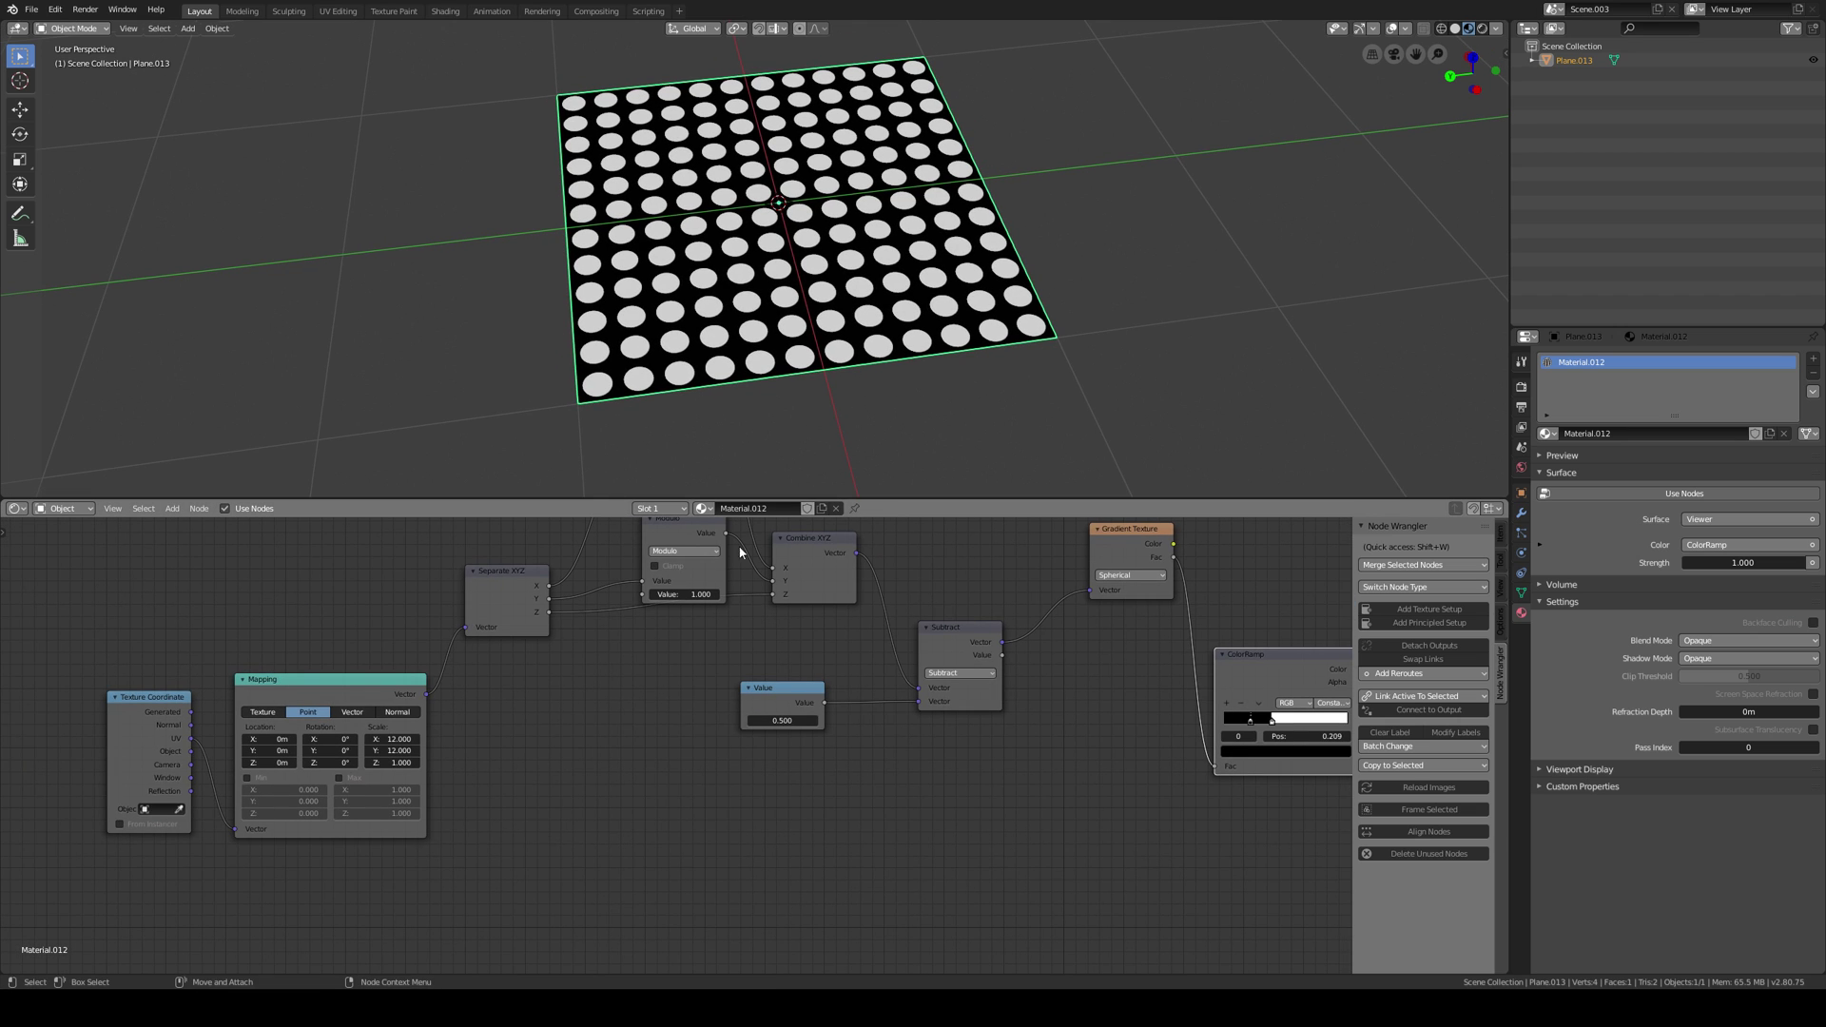
pyautogui.keyDown('alt'); pyautogui.moveTo(707, 735); pyautogui.dragTo(616, 753, button='middle'); pyautogui.keyUp('alt')
pyautogui.keyDown('alt'); pyautogui.moveTo(315, 702); pyautogui.dragTo(367, 717, button='middle'); pyautogui.keyUp('alt')
pyautogui.moveTo(960, 414)
pyautogui.keyDown('alt'); pyautogui.mouseDown()
pyautogui.moveTo(955, 445)
pyautogui.moveTo(930, 400)
pyautogui.mouseUp(); pyautogui.keyUp('alt')
pyautogui.keyDown('alt'); pyautogui.moveTo(930, 399); pyautogui.dragTo(907, 408, button='middle'); pyautogui.keyUp('alt')
pyautogui.moveTo(970, 354); pyautogui.dragTo(1037, 537, button='middle')
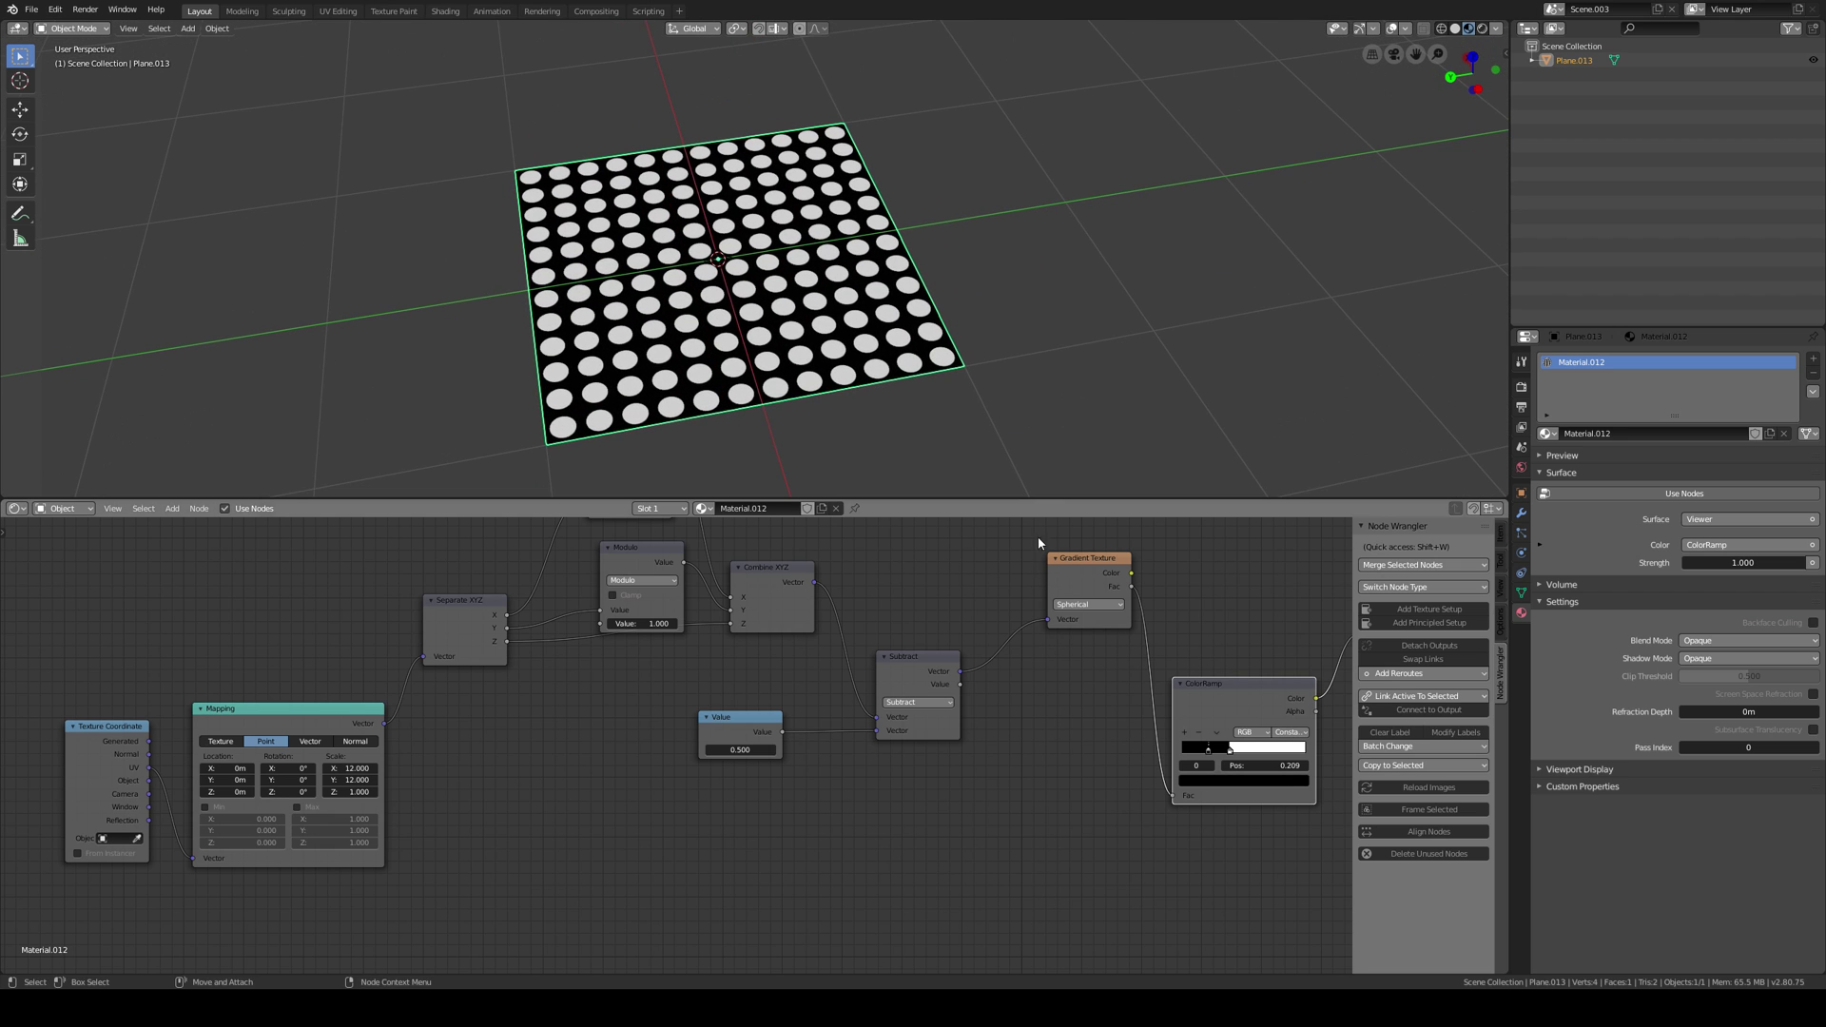
# Spread out the end of the node tree by moving the Material Output, Viewer and ColorRamp nodes into a row.
pyautogui.moveTo(1091, 672); pyautogui.dragTo(749, 706, button='middle')
pyautogui.moveTo(1219, 646); pyautogui.dragTo(1294, 639)
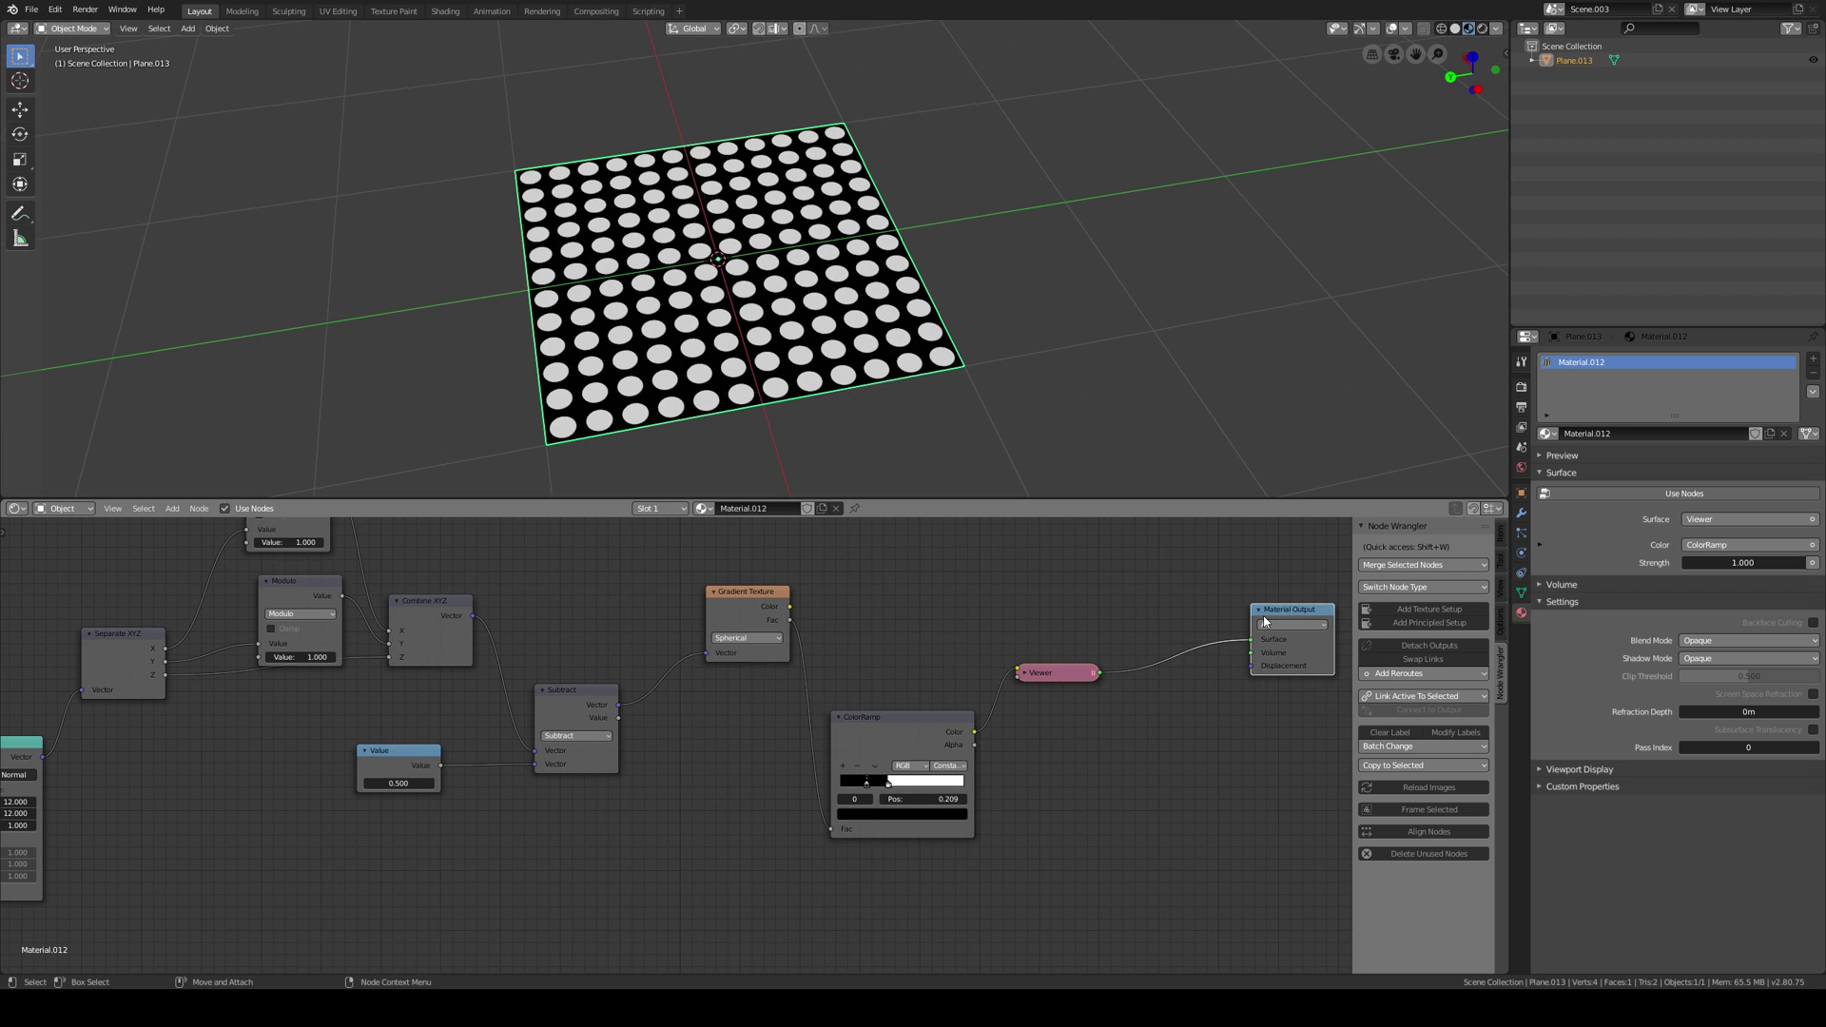
pyautogui.moveTo(1046, 673); pyautogui.dragTo(1139, 617)
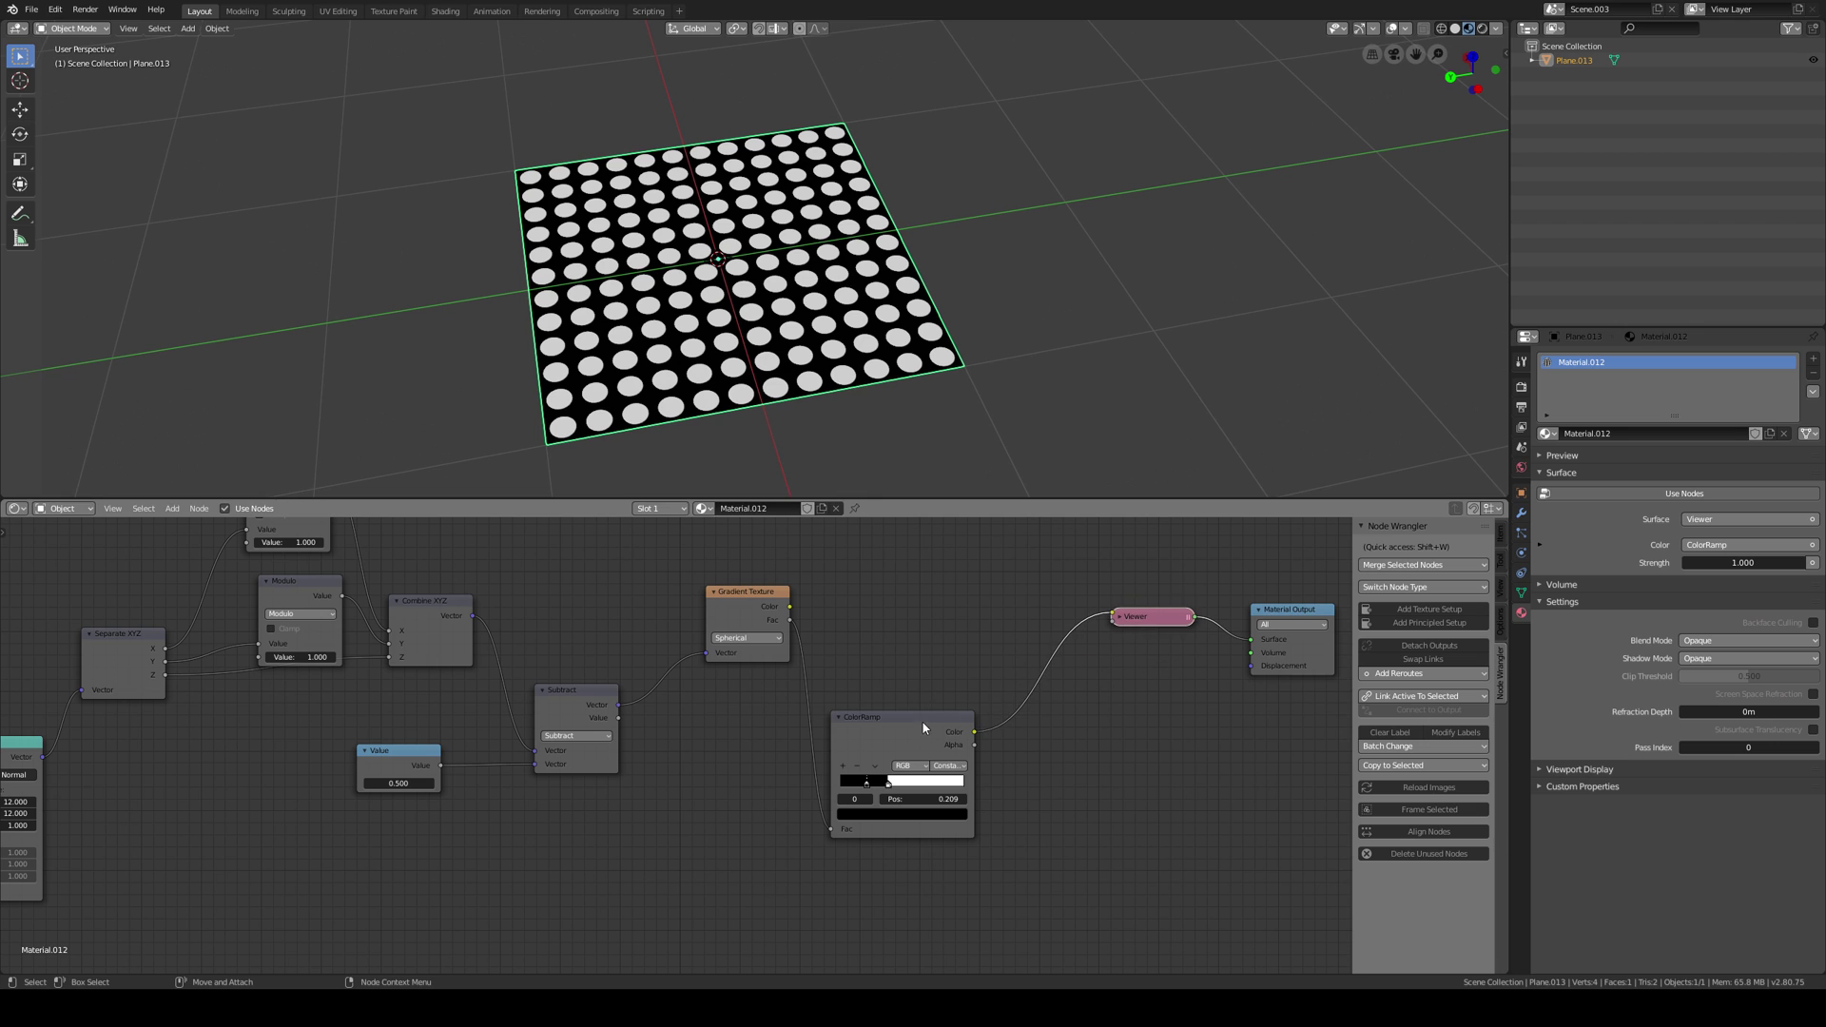
pyautogui.moveTo(903, 717); pyautogui.dragTo(964, 600)
# Set the Mapping node's X and Y scale to 10 to change the number of repeated circles.
pyautogui.moveTo(729, 719); pyautogui.dragTo(939, 720, button='middle')
pyautogui.moveTo(371, 813); pyautogui.dragTo(629, 746, button='middle')
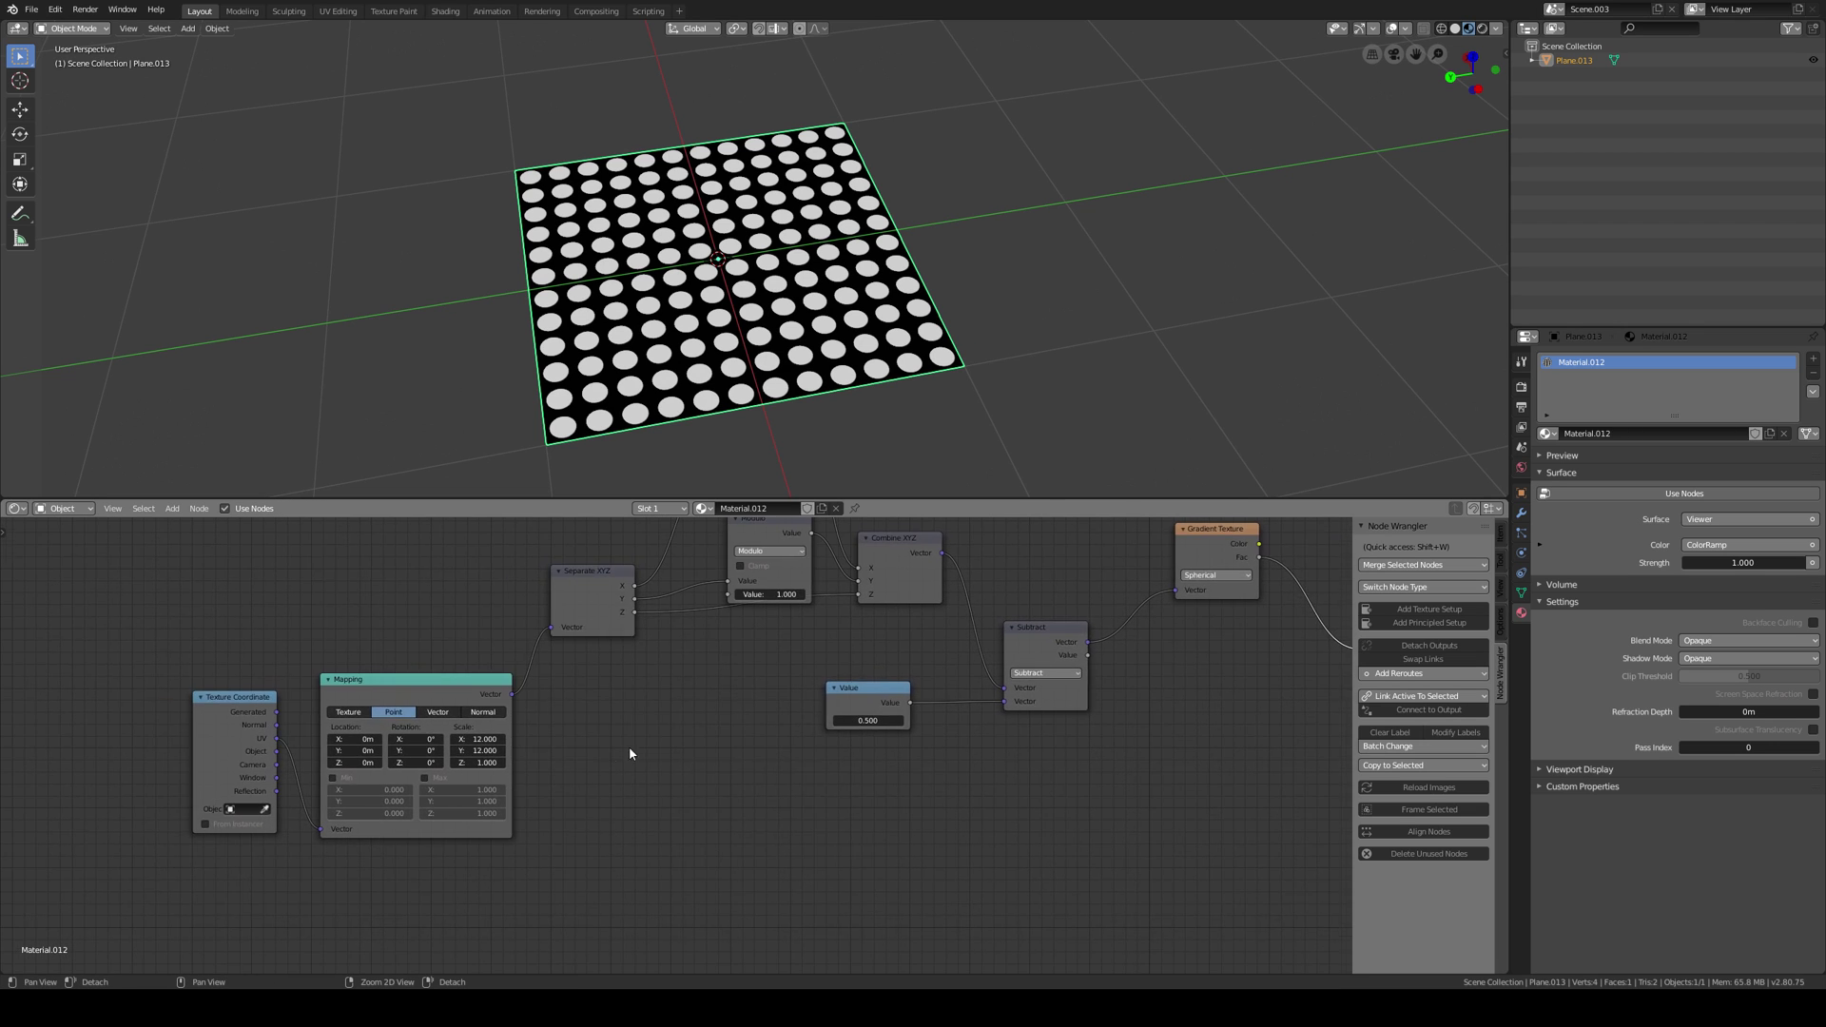
pyautogui.scroll(-8, 630, 746)
pyautogui.moveTo(506, 735); pyautogui.dragTo(450, 727, button='middle')
pyautogui.scroll(1, 409, 751)
pyautogui.scroll(12, 442, 728)
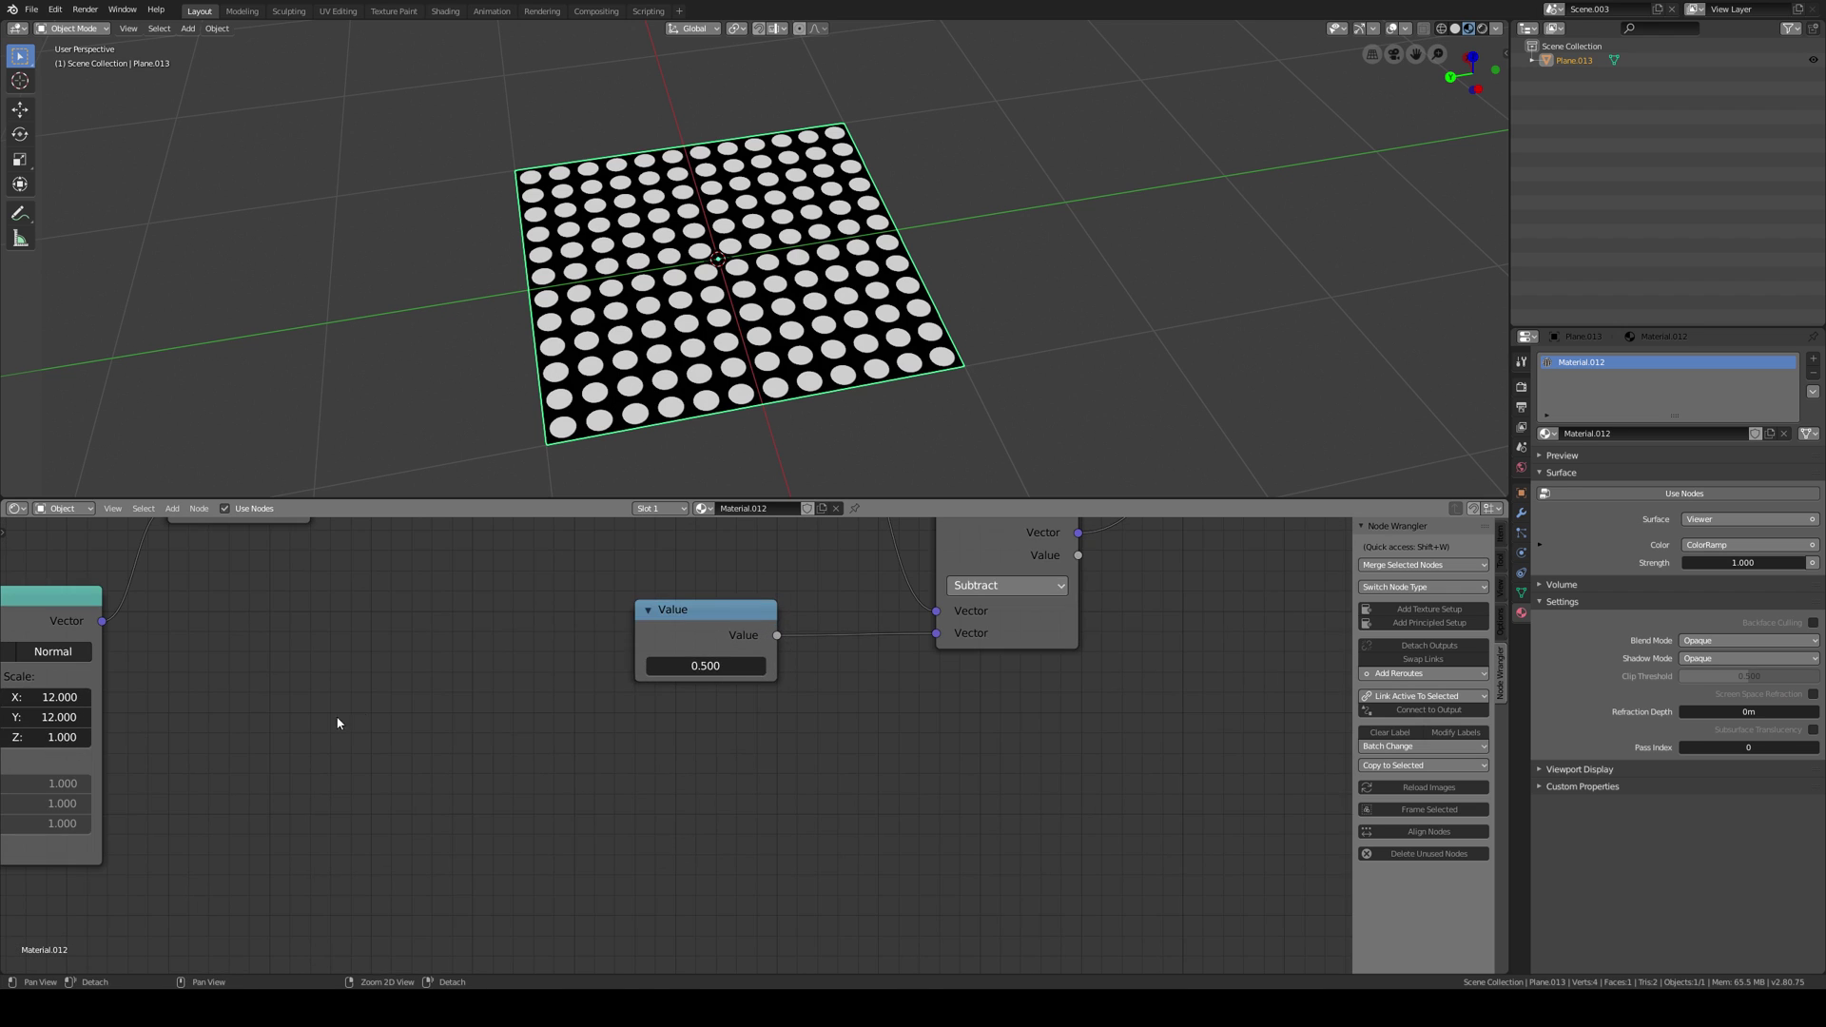
pyautogui.moveTo(205, 714); pyautogui.dragTo(431, 712, button='middle')
pyautogui.moveTo(287, 700); pyautogui.dragTo(259, 700)
pyautogui.moveTo(283, 720); pyautogui.dragTo(249, 722)
pyautogui.moveTo(281, 700); pyautogui.dragTo(299, 717)
pyautogui.write('10')
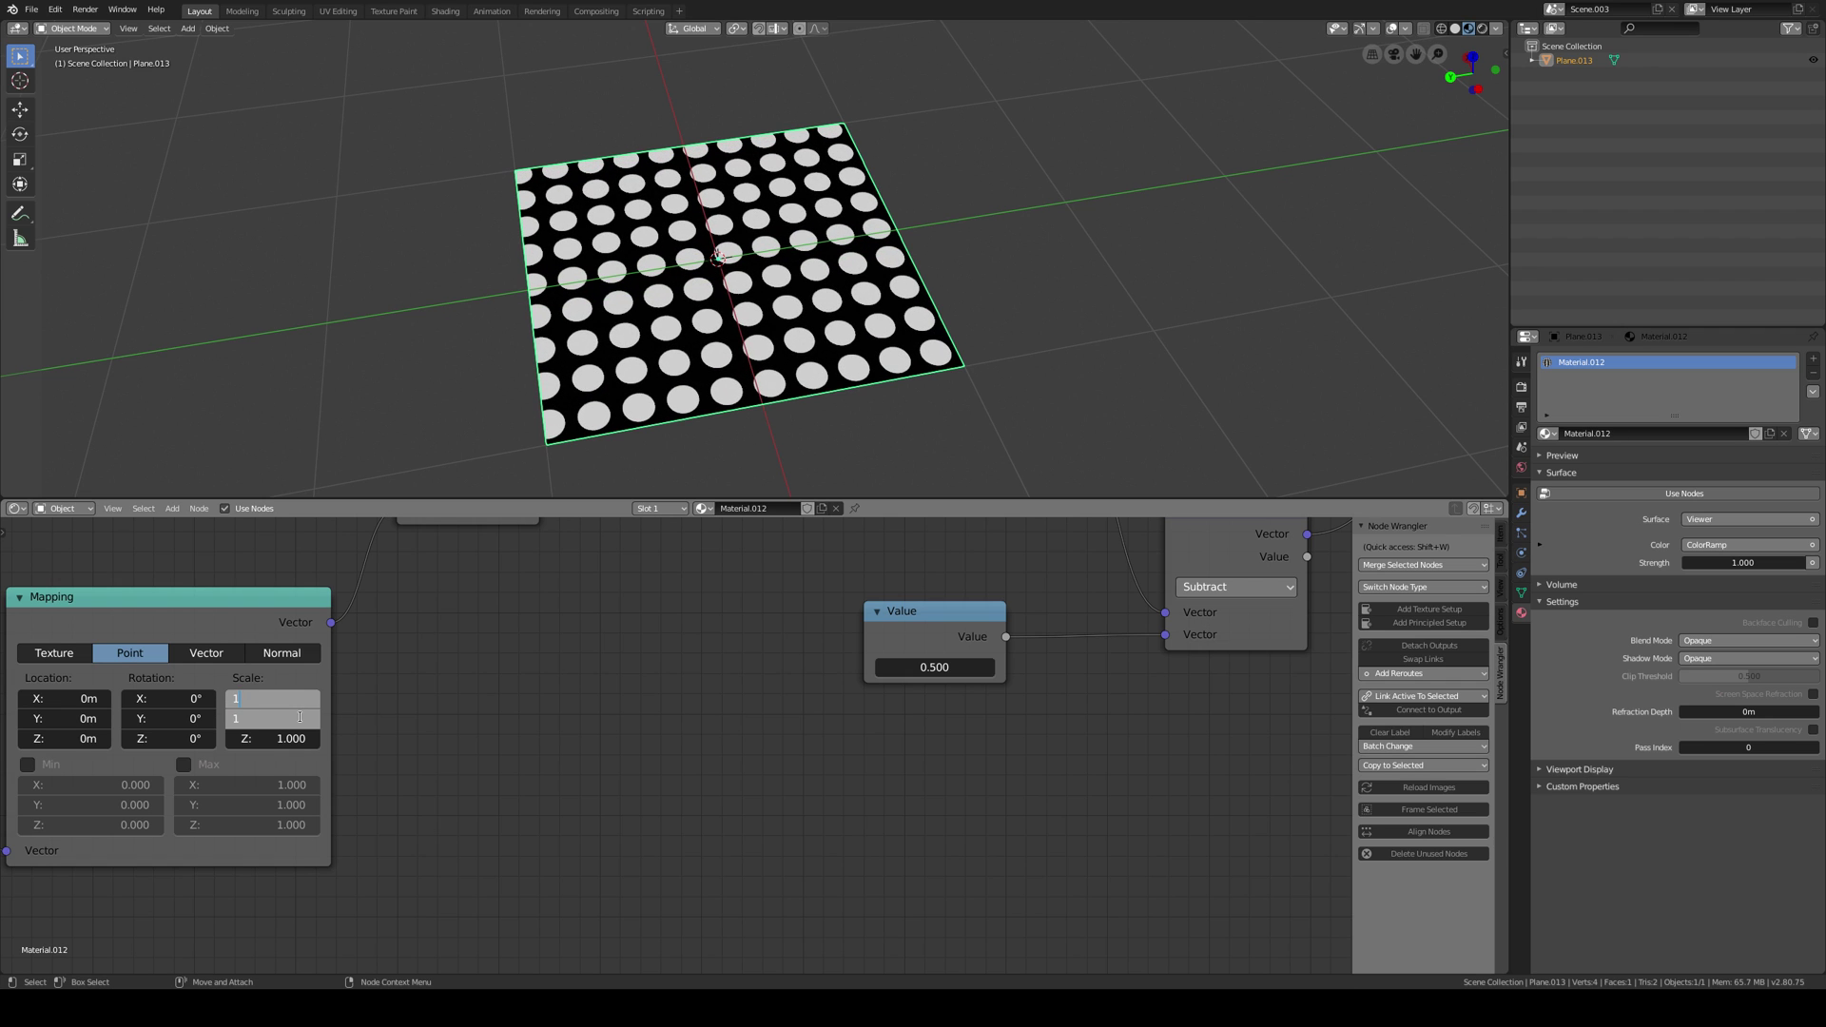
pyautogui.press('Return')
# Tidy the node layout by moving the Separate XYZ and Combine XYZ nodes slightly down.
pyautogui.moveTo(592, 763); pyautogui.dragTo(595, 810, button='middle')
pyautogui.moveTo(662, 702); pyautogui.dragTo(471, 724, button='middle')
pyautogui.scroll(-20, 474, 747)
pyautogui.scroll(7, 571, 699)
pyautogui.moveTo(600, 689); pyautogui.dragTo(486, 778, button='middle')
pyautogui.keyDown('alt'); pyautogui.moveTo(486, 778); pyautogui.dragTo(647, 671, button='right'); pyautogui.keyUp('alt')
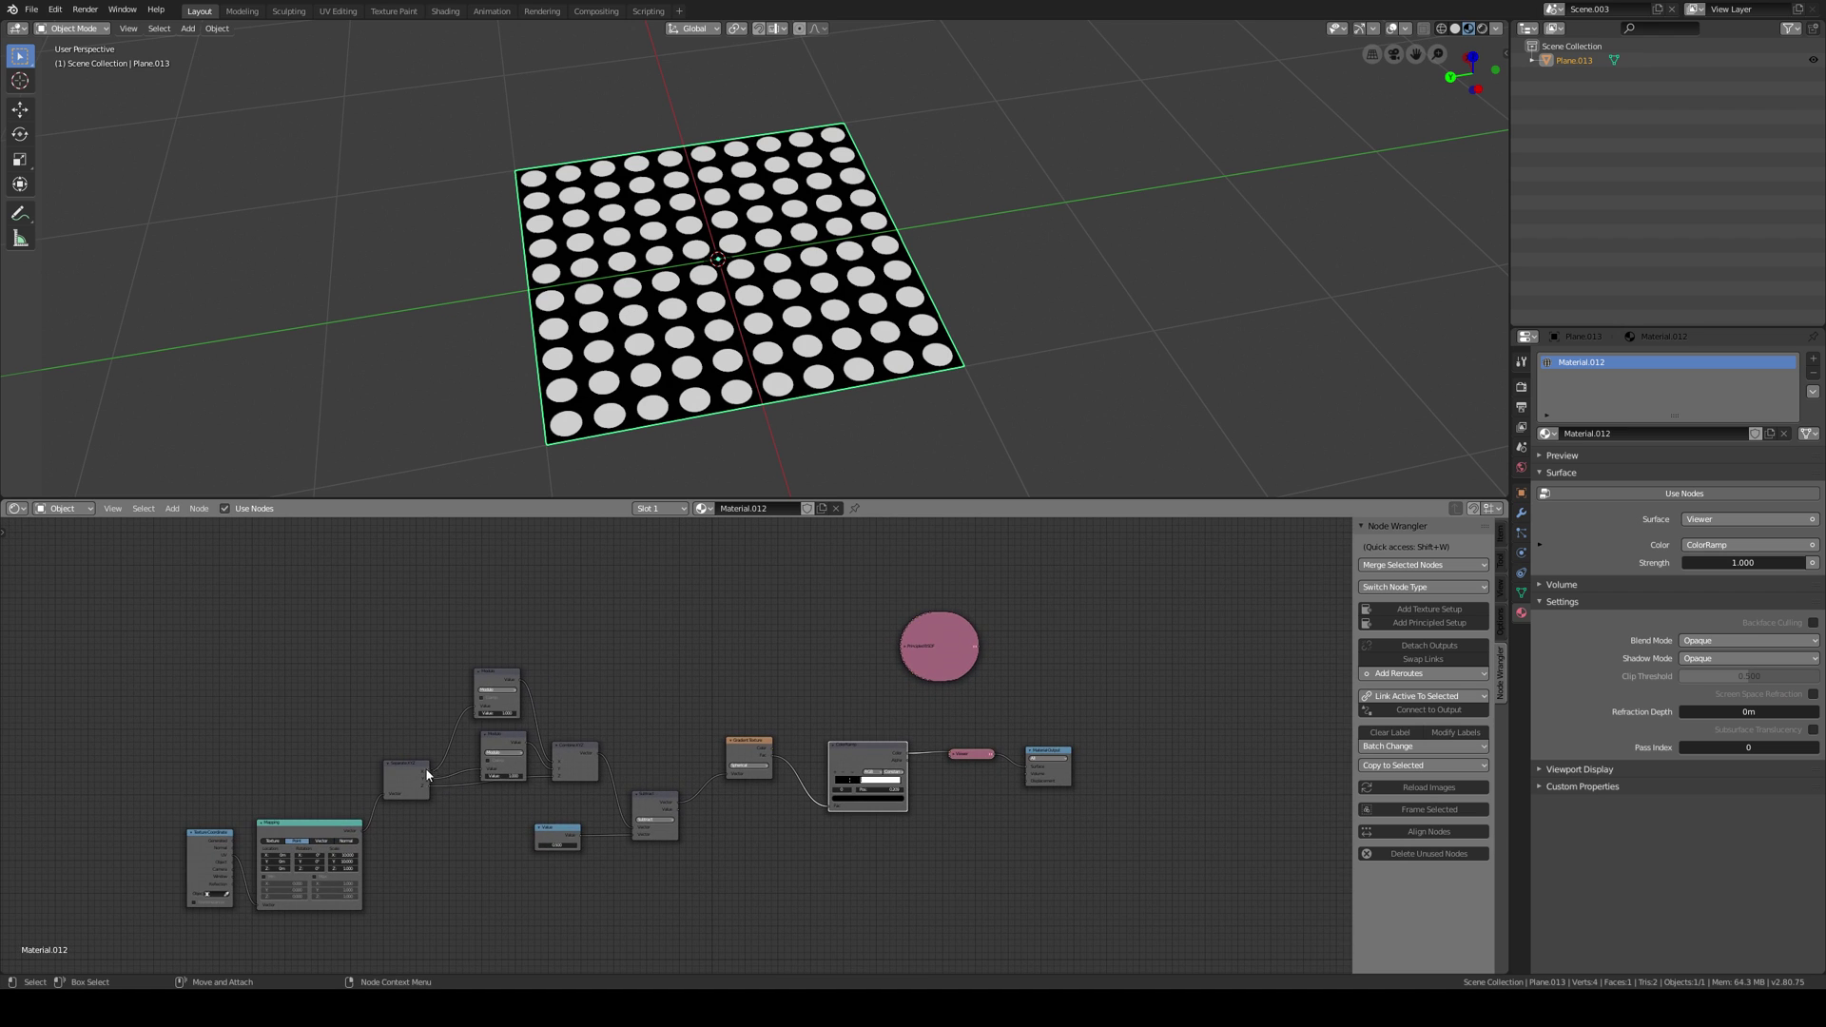
pyautogui.moveTo(423, 772); pyautogui.dragTo(420, 790)
pyautogui.moveTo(590, 751); pyautogui.dragTo(595, 769)
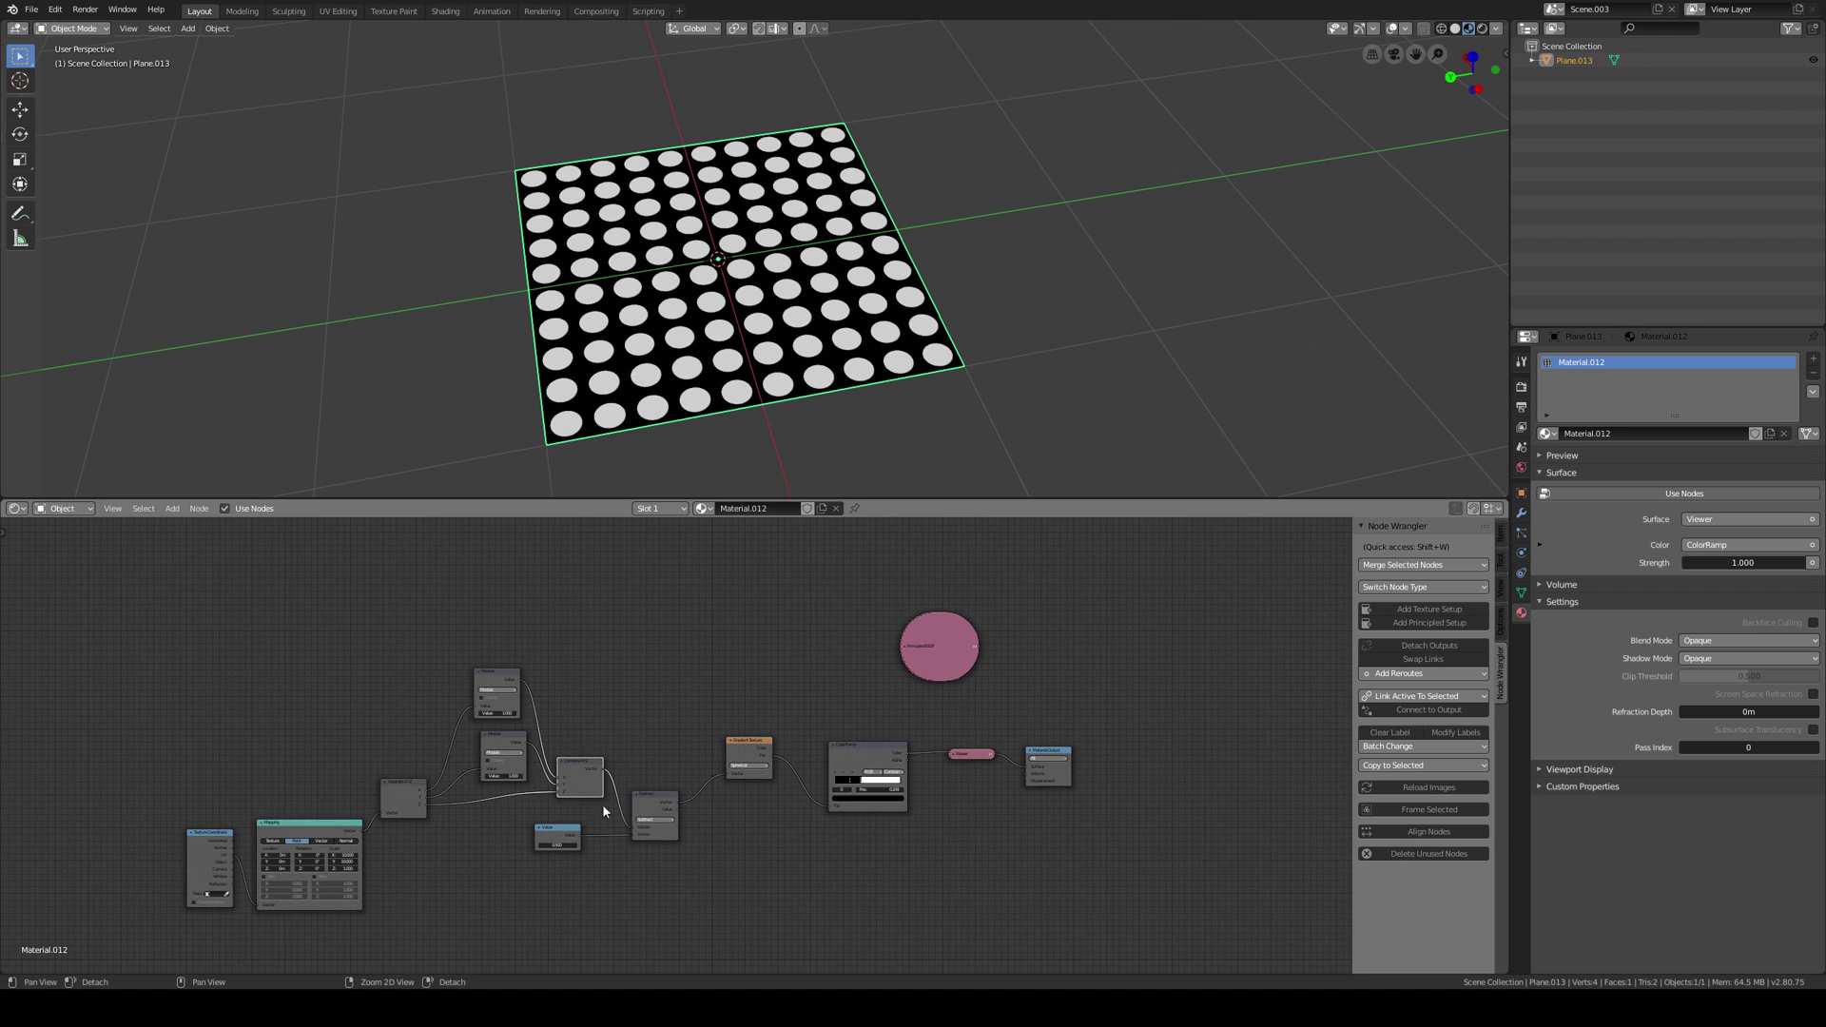
pyautogui.moveTo(602, 803); pyautogui.dragTo(466, 761, button='middle')
pyautogui.scroll(2, 600, 683)
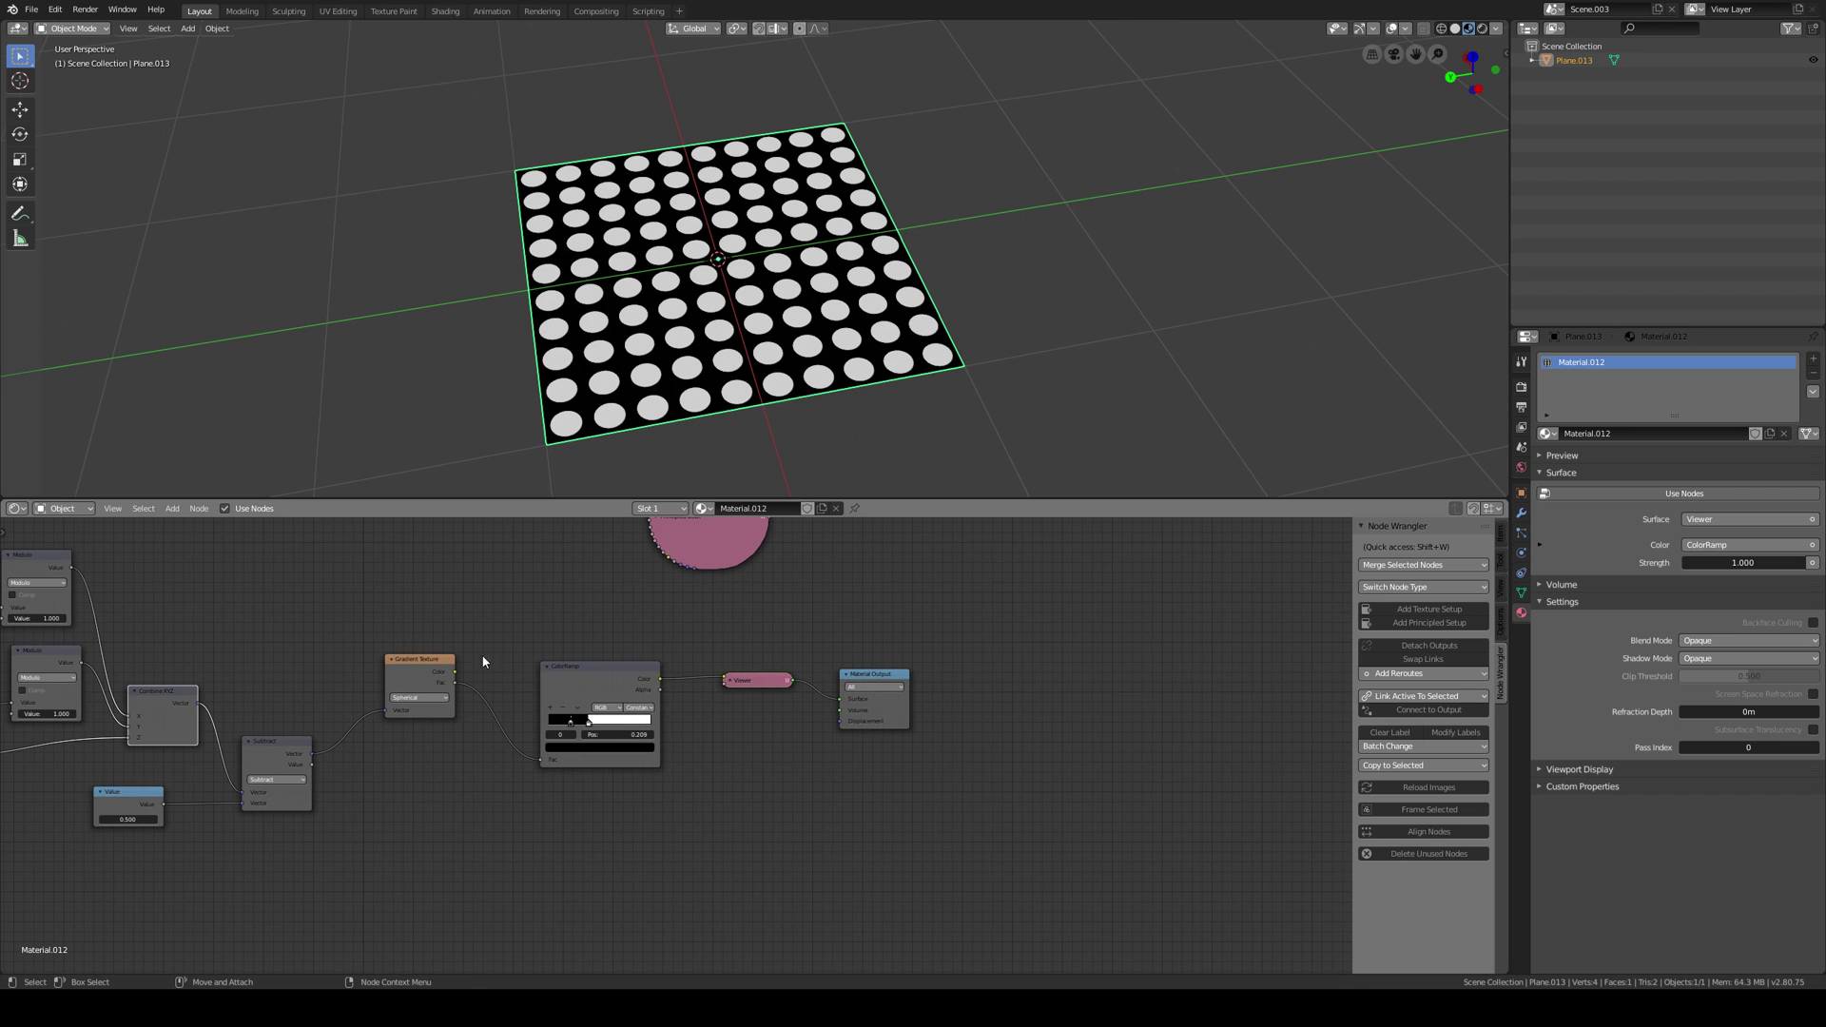
pyautogui.moveTo(514, 810); pyautogui.dragTo(614, 781, button='middle')
pyautogui.scroll(-8, 501, 831)
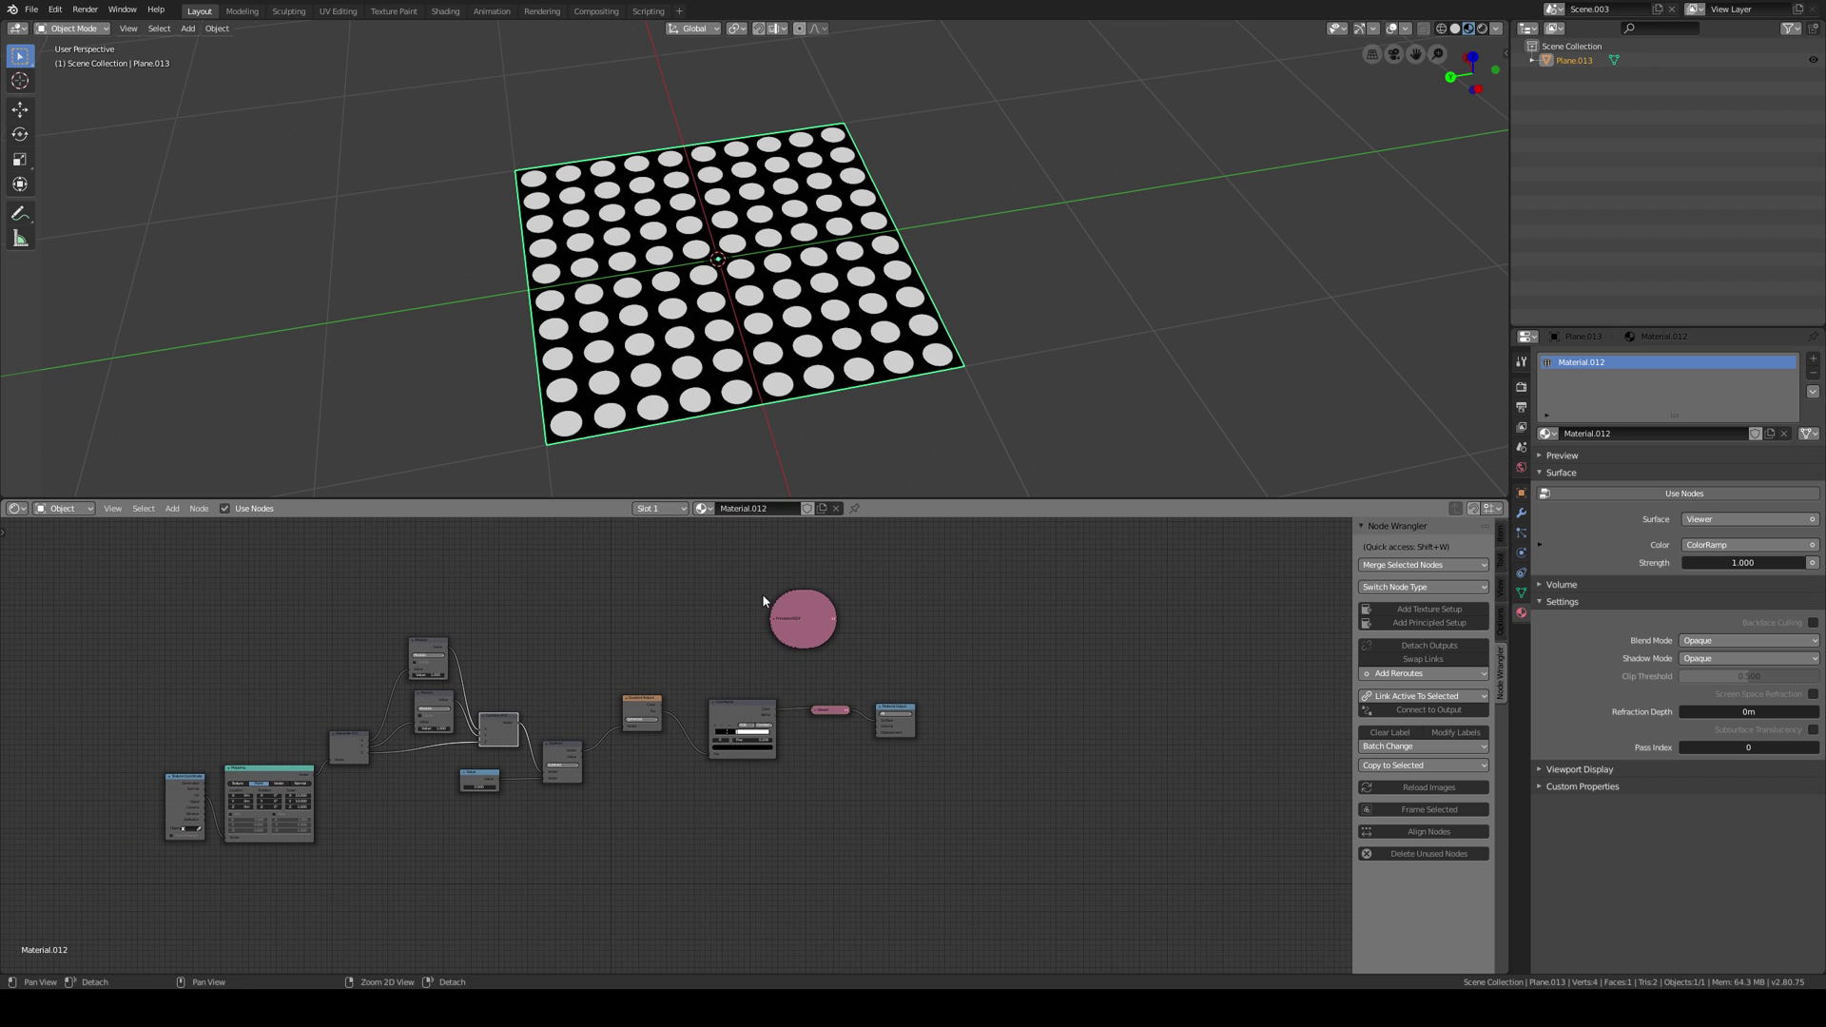
pyautogui.keyDown('alt'); pyautogui.moveTo(729, 637); pyautogui.dragTo(778, 577, button='right'); pyautogui.keyUp('alt')
pyautogui.keyDown('alt'); pyautogui.moveTo(773, 577); pyautogui.dragTo(833, 584, button='middle'); pyautogui.keyUp('alt')
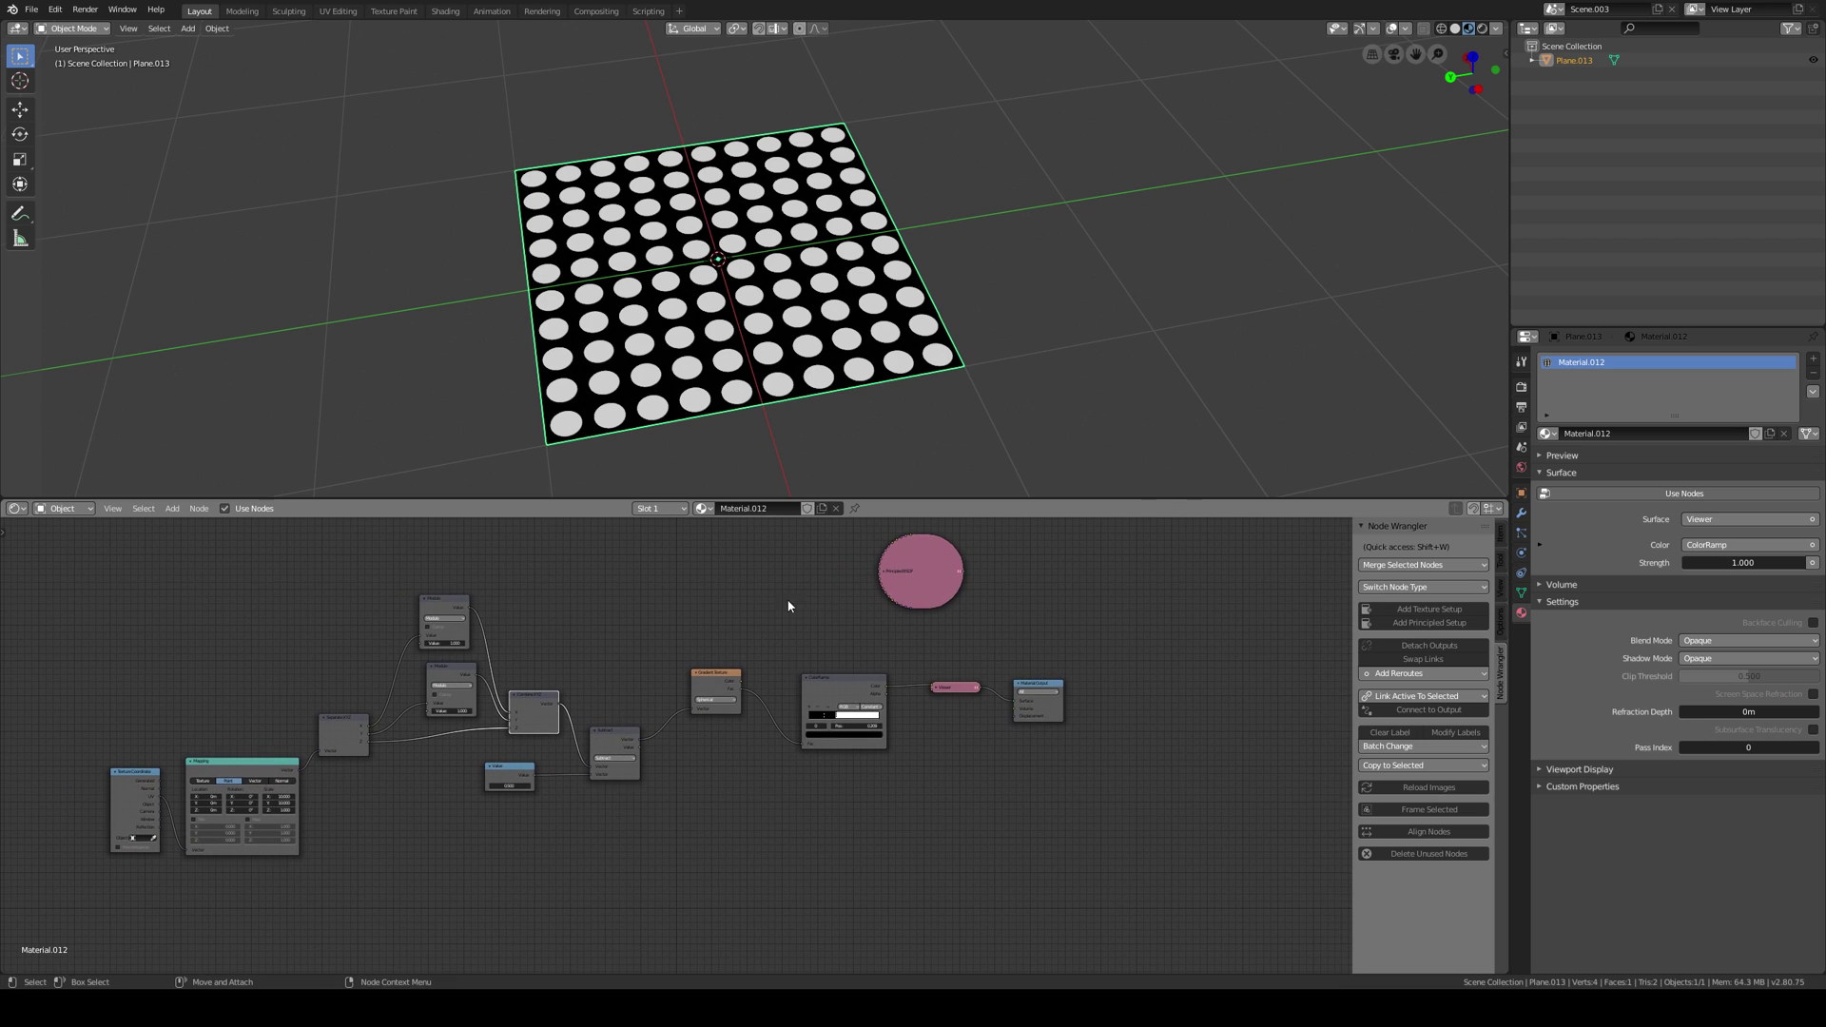